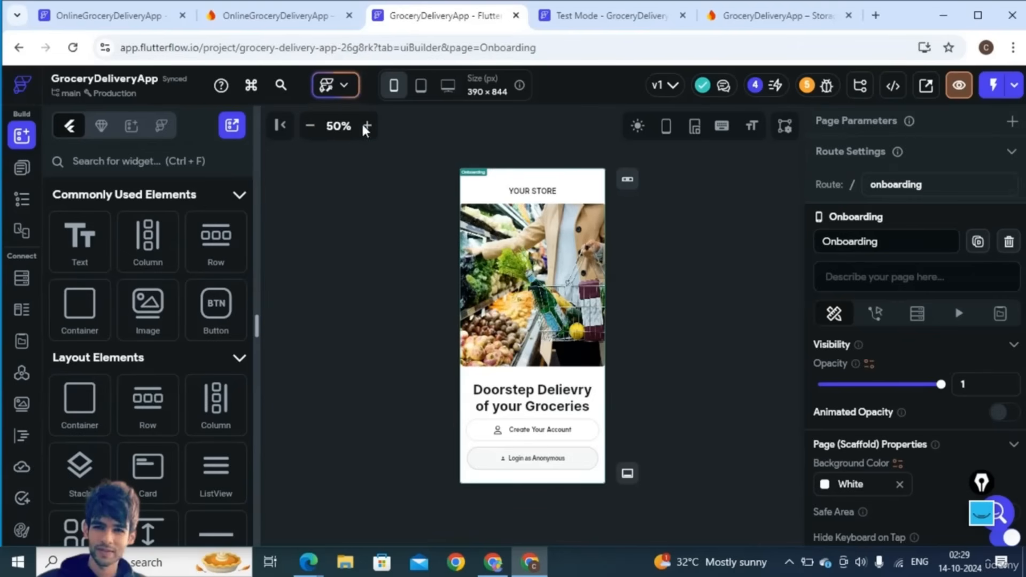
- Select Create Your Account on the Onboarding page, then switch to the grocery app's Test Mode tab
{"action": "left_click", "coordinate": [16, 169]}
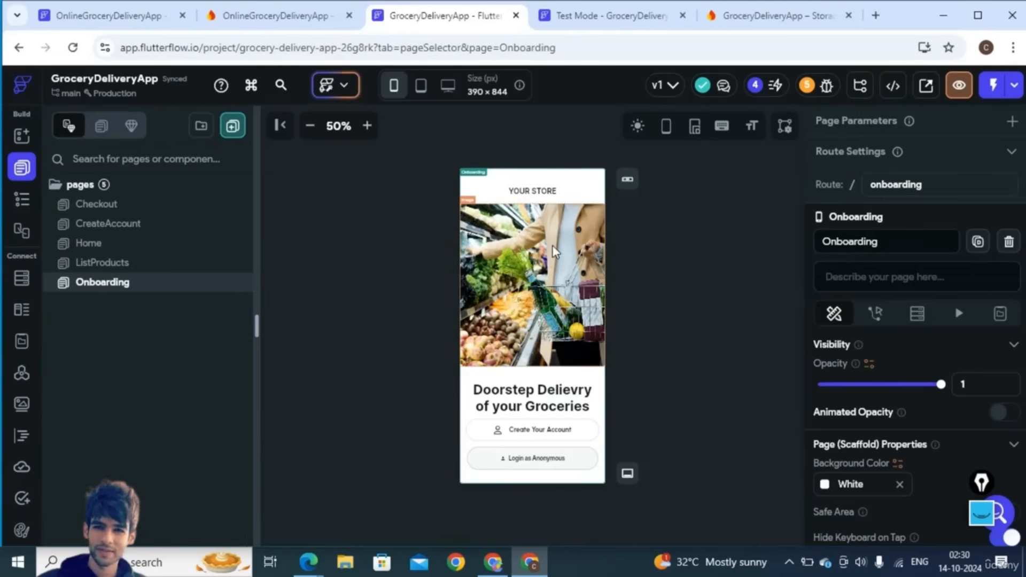
{"action": "left_click", "coordinate": [550, 437]}
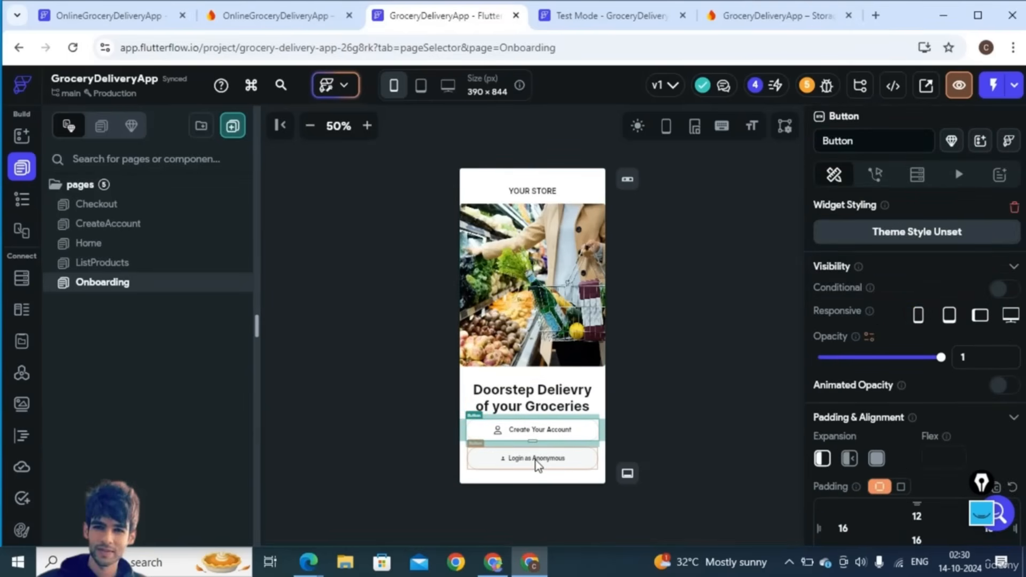
{"action": "left_click", "coordinate": [578, 16]}
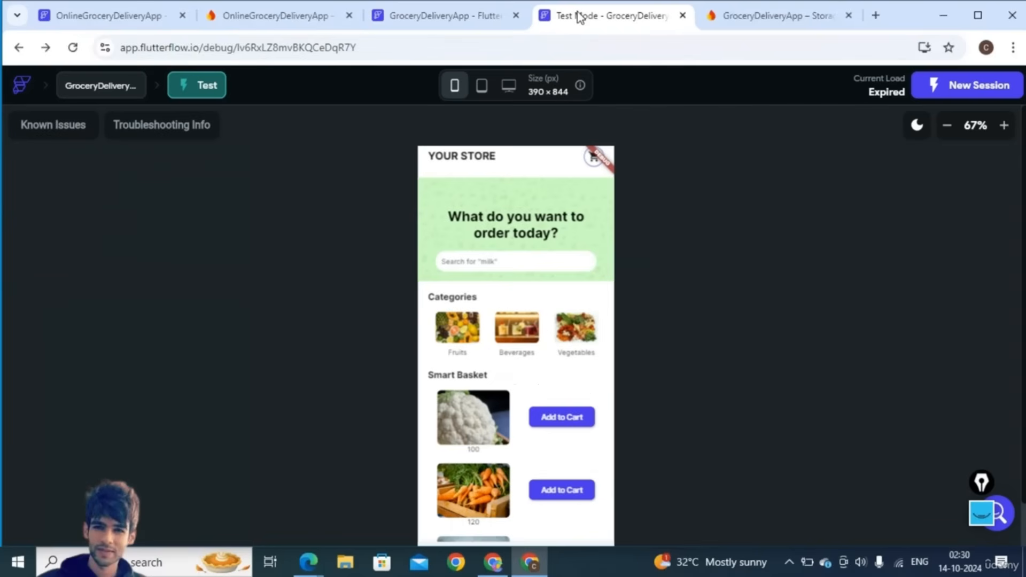
- Add Cauliflower to the cart and view Your Cart totalling 186 with Strawberry ×2
{"action": "left_click", "coordinate": [946, 126]}
{"action": "left_click", "coordinate": [1012, 126]}
{"action": "left_click", "coordinate": [949, 126]}
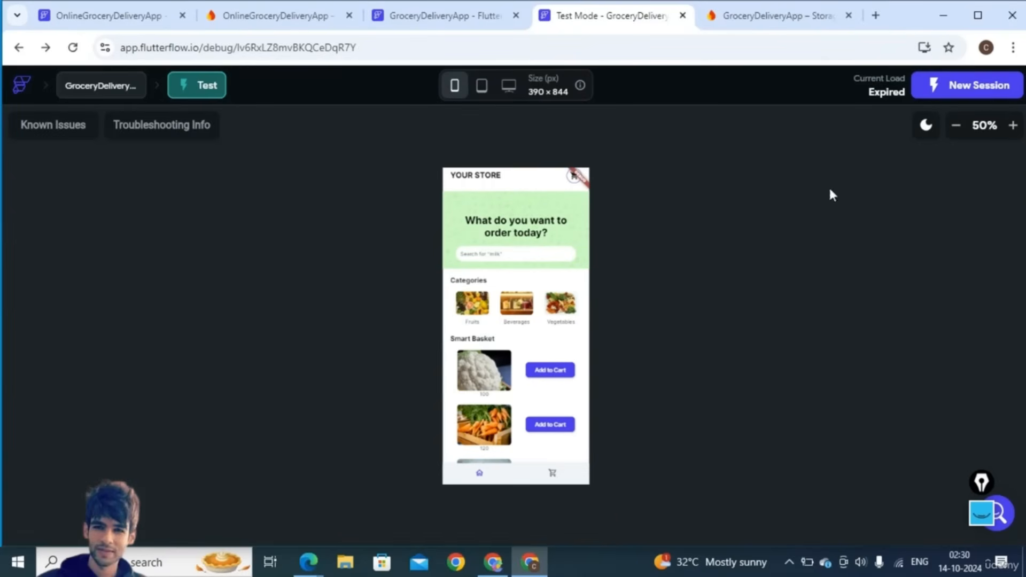
{"action": "scroll", "coordinate": [470, 303], "scroll_direction": "down", "scroll_amount": 2}
{"action": "scroll", "coordinate": [470, 303], "scroll_direction": "up", "scroll_amount": 2}
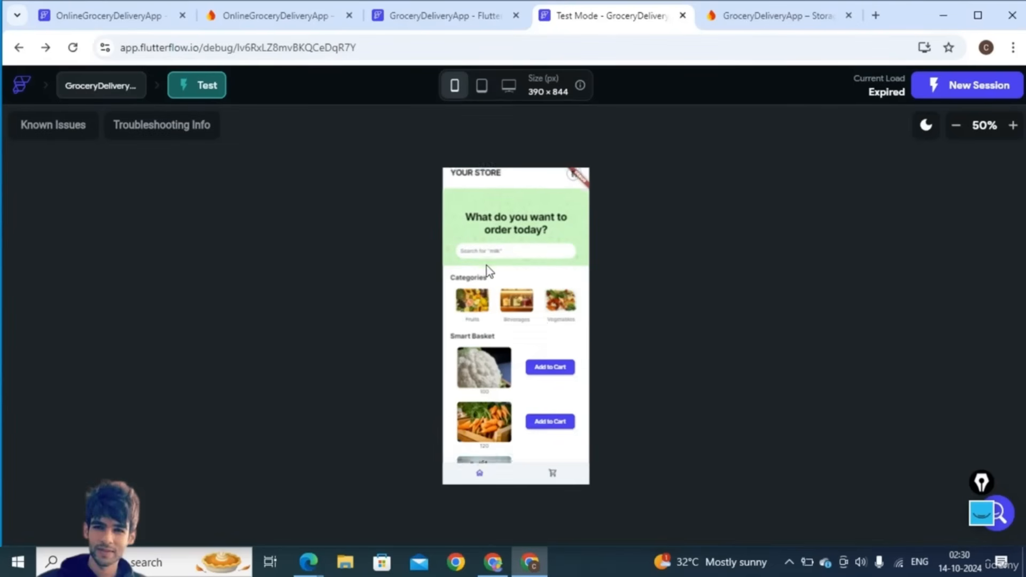
{"action": "scroll", "coordinate": [481, 267], "scroll_direction": "down", "scroll_amount": 2}
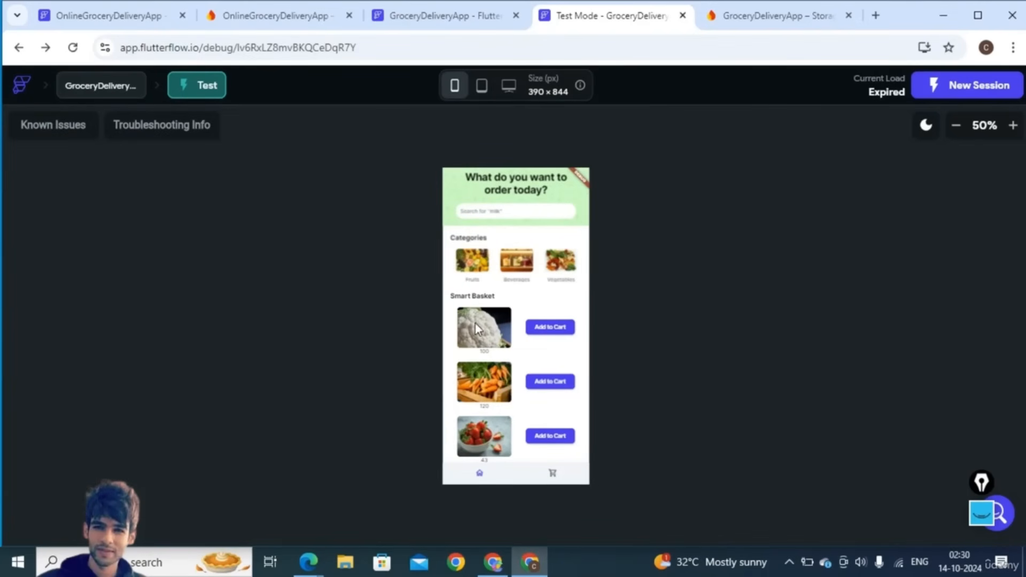
{"action": "scroll", "coordinate": [479, 330], "scroll_direction": "up", "scroll_amount": 2}
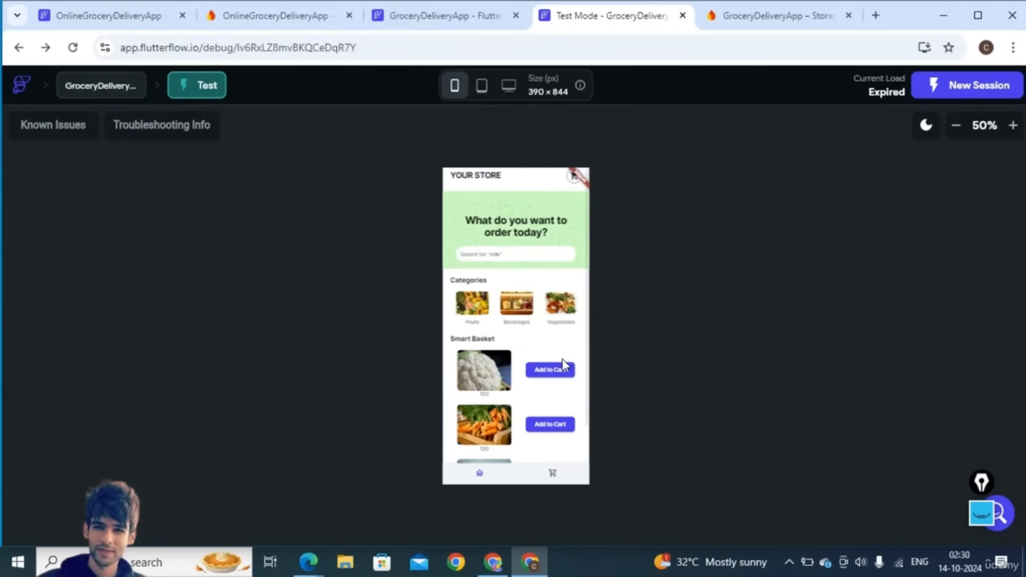
{"action": "left_click", "coordinate": [548, 372]}
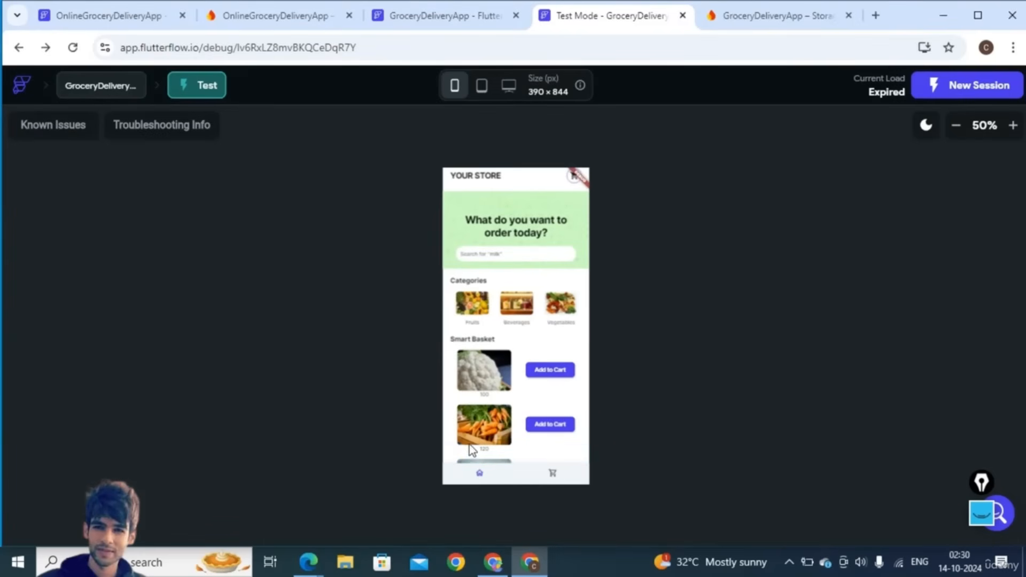
{"action": "left_click", "coordinate": [572, 181]}
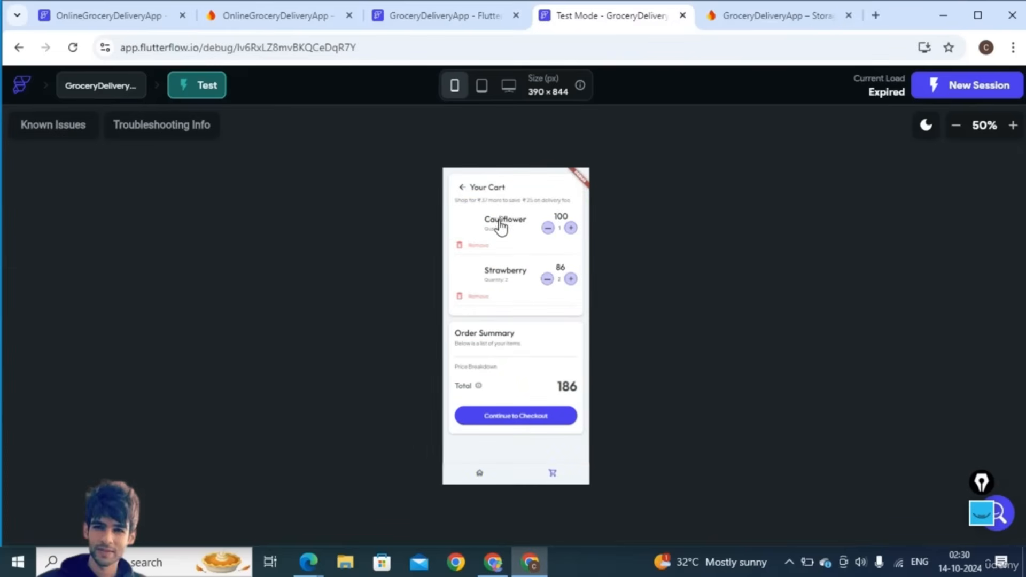
- Keep Cauliflower at quantity 1, remove Strawberry so the total is 100, and return home
{"action": "left_click", "coordinate": [1012, 126]}
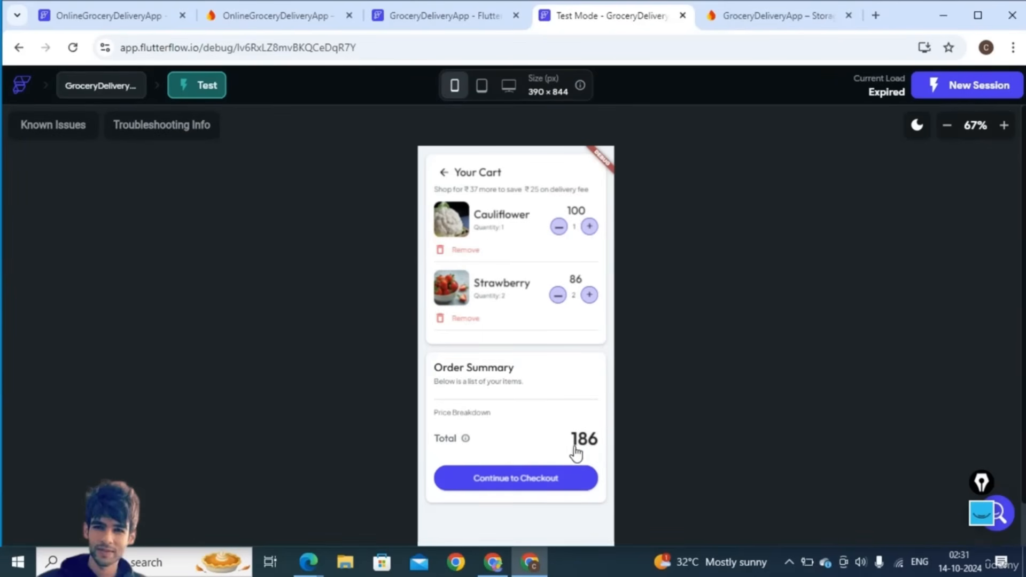
{"action": "left_click", "coordinate": [590, 227]}
{"action": "left_click", "coordinate": [557, 228]}
{"action": "left_click", "coordinate": [460, 320]}
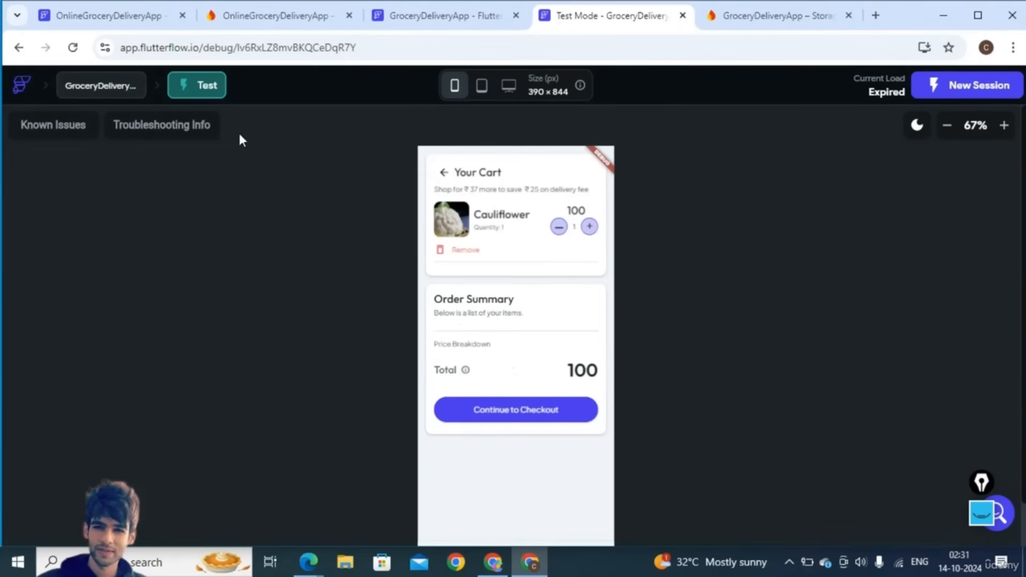
{"action": "left_click", "coordinate": [18, 48]}
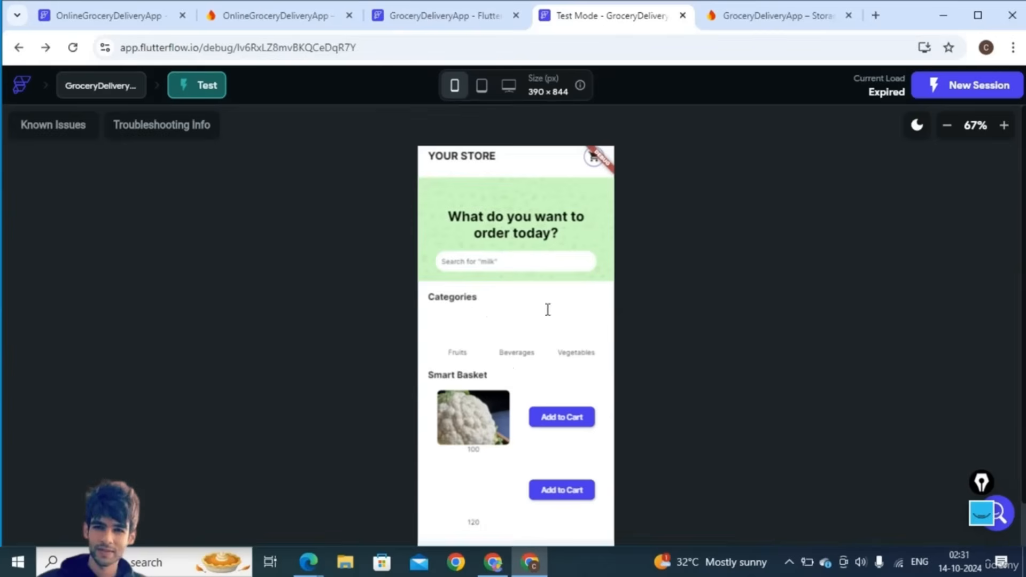
{"action": "scroll", "coordinate": [561, 340], "scroll_direction": "down", "scroll_amount": 2}
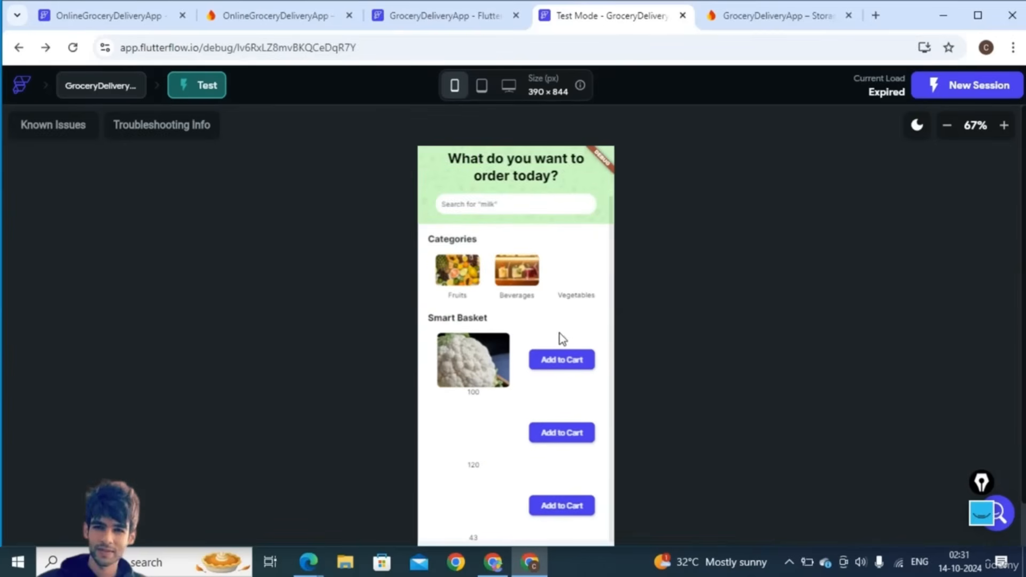
{"action": "left_click", "coordinate": [454, 269]}
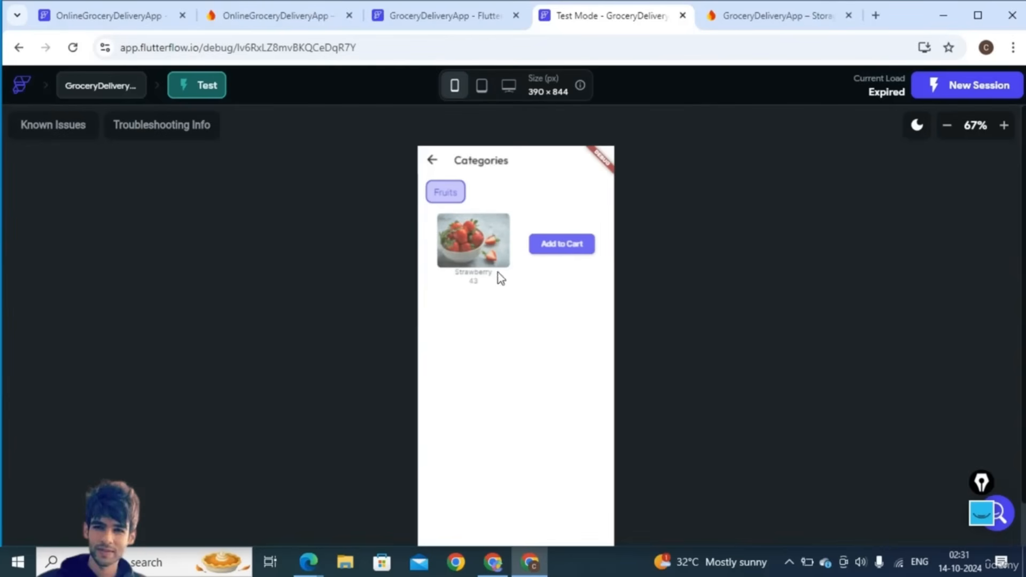
{"action": "left_click", "coordinate": [432, 159]}
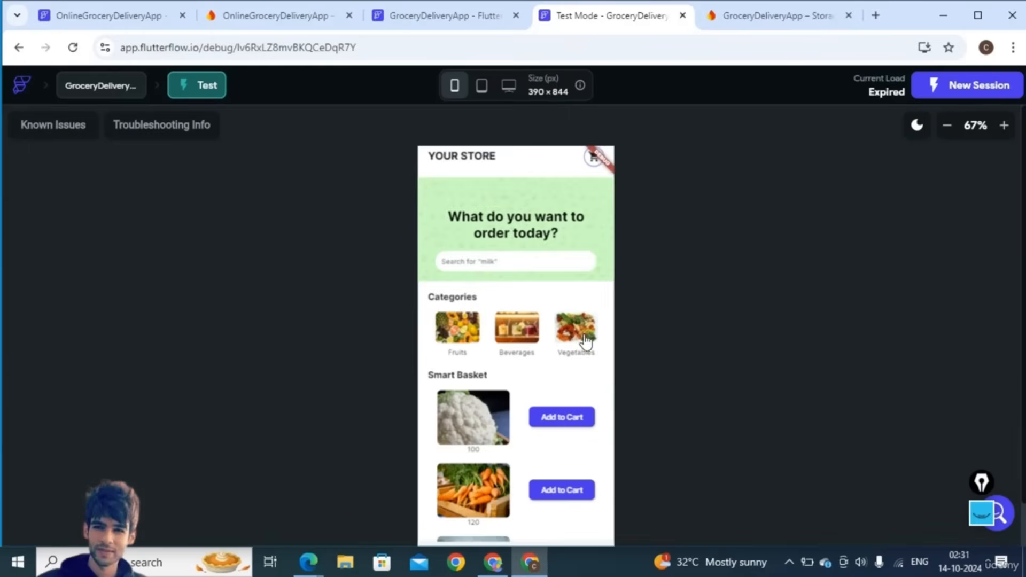
{"action": "left_click", "coordinate": [590, 340]}
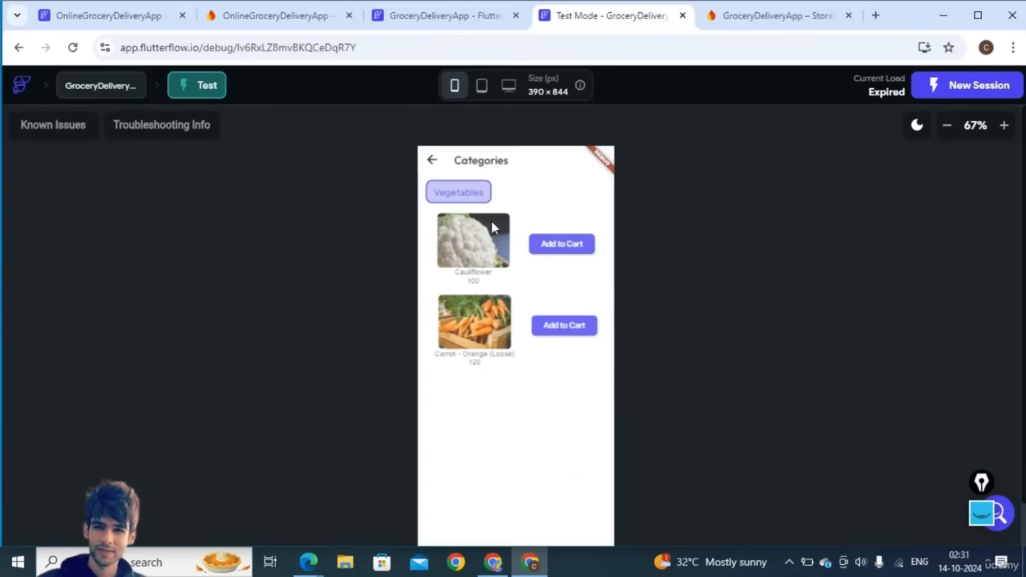
{"action": "left_click", "coordinate": [432, 159]}
{"action": "scroll", "coordinate": [521, 358], "scroll_direction": "down", "scroll_amount": 1}
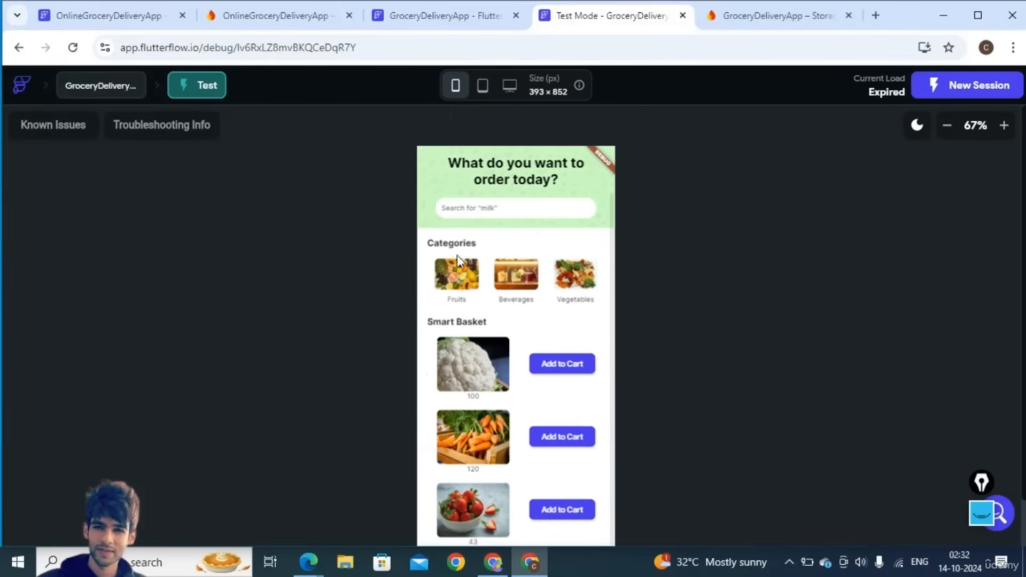
{"action": "left_click", "coordinate": [422, 22]}
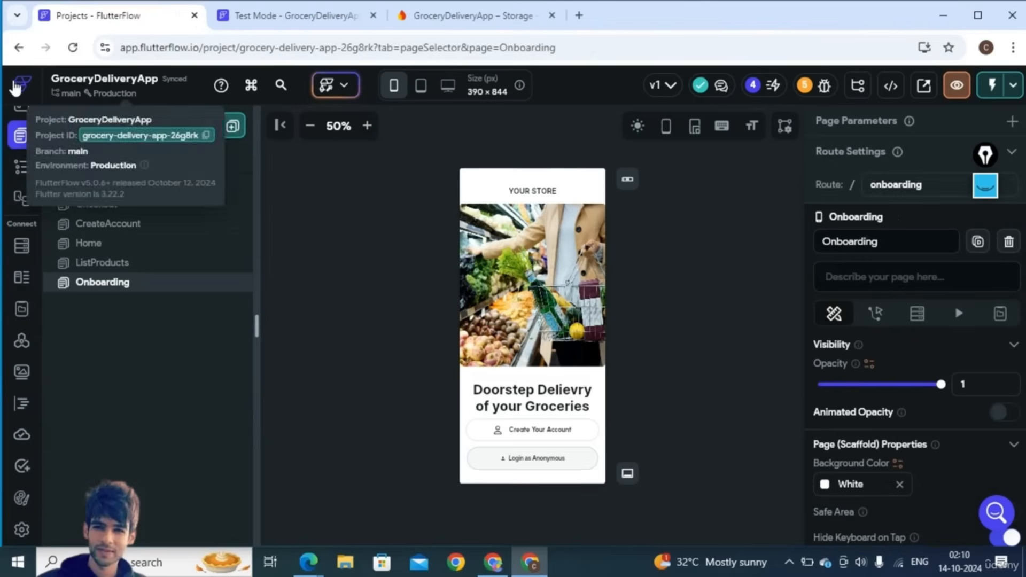
- Go to the FlutterFlow projects dashboard and start a new project with + Create New
{"action": "left_click", "coordinate": [15, 86]}
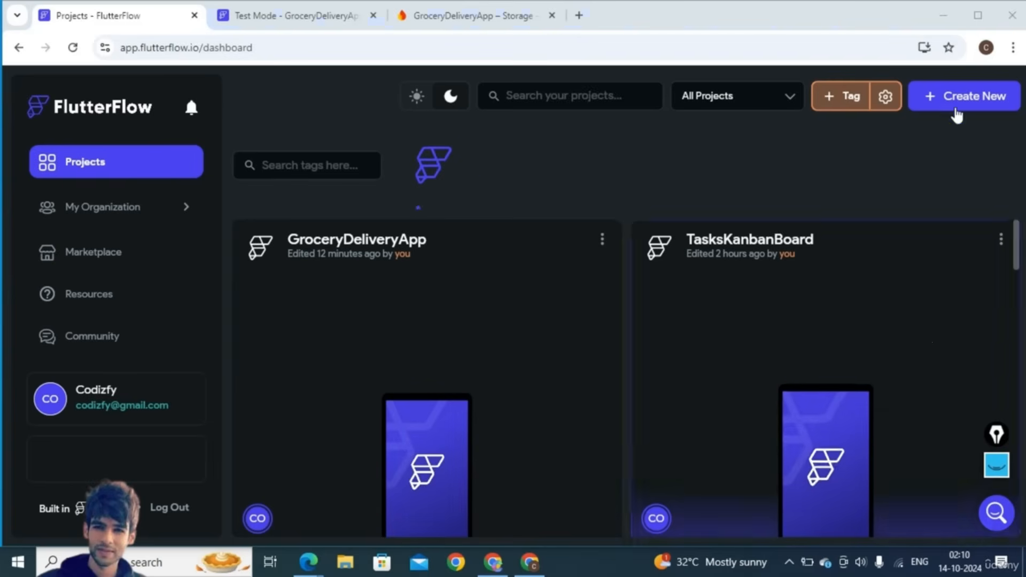
{"action": "left_click", "coordinate": [951, 99]}
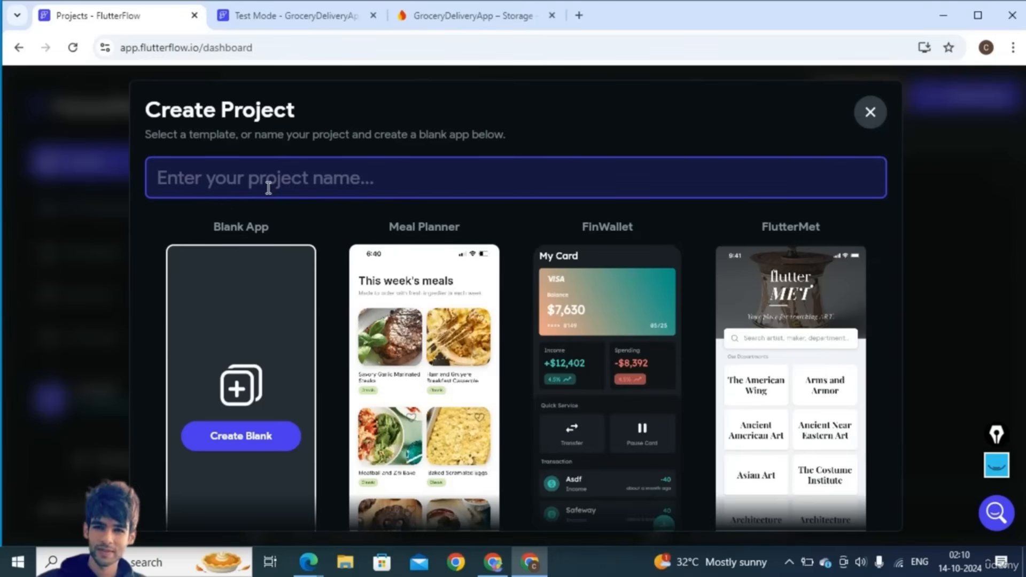
- Create blank project OnlineGroceryDeliveryApp with package com.codzify.onlinegrocerydeliveryapp and web enabled
{"action": "type", "text": "Onli"}
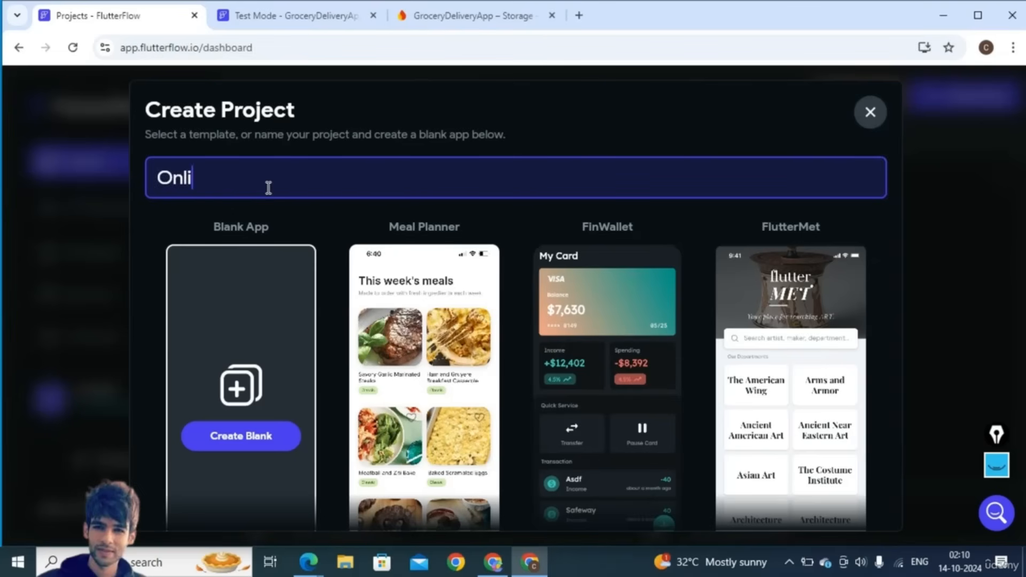
{"action": "type", "text": "neGrocer"}
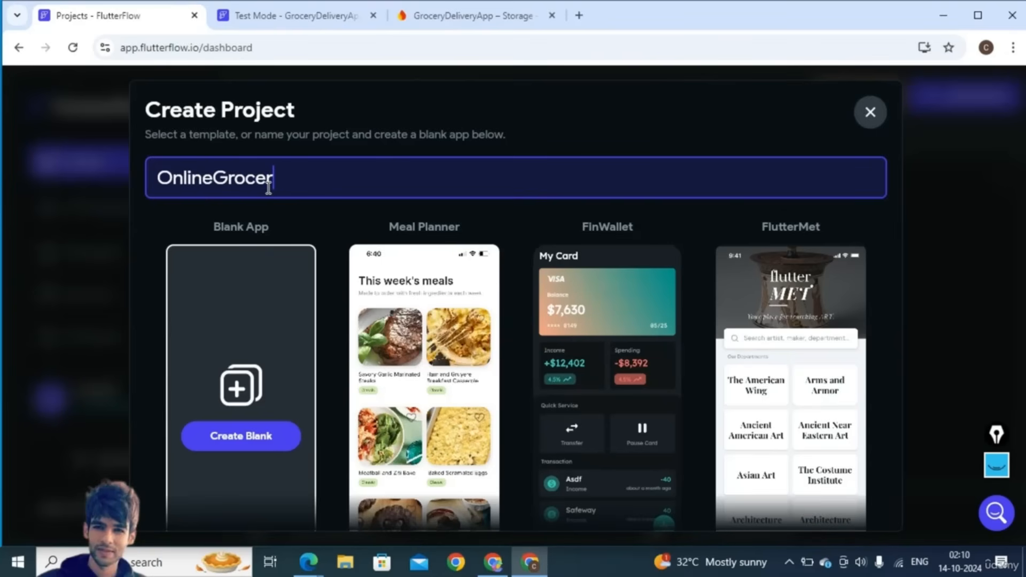
{"action": "type", "text": "yDeliver"}
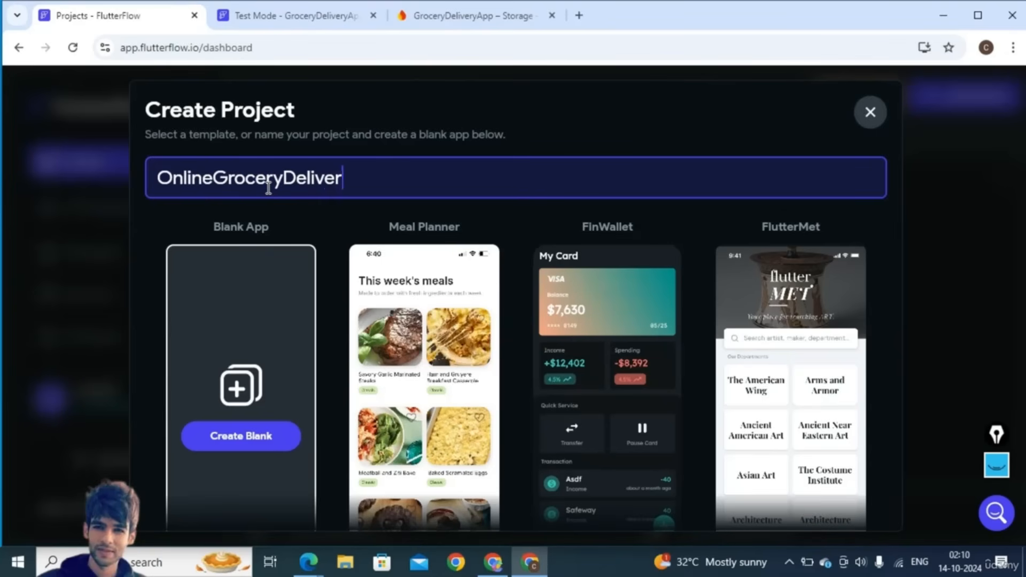
{"action": "type", "text": "yApp"}
{"action": "left_click", "coordinate": [243, 437]}
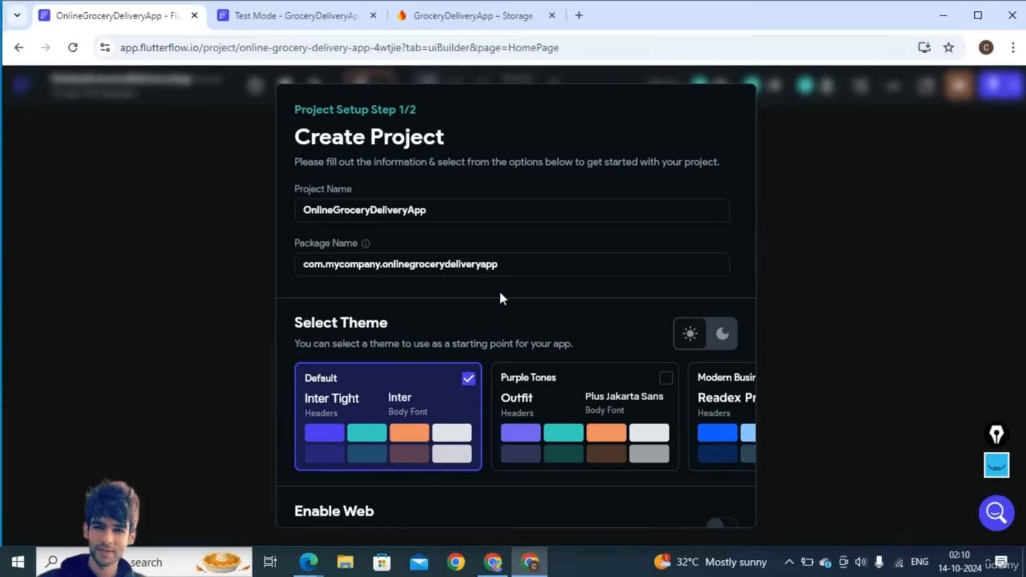
{"action": "scroll", "coordinate": [501, 298], "scroll_direction": "down", "scroll_amount": 1}
{"action": "double_click", "coordinate": [342, 203]}
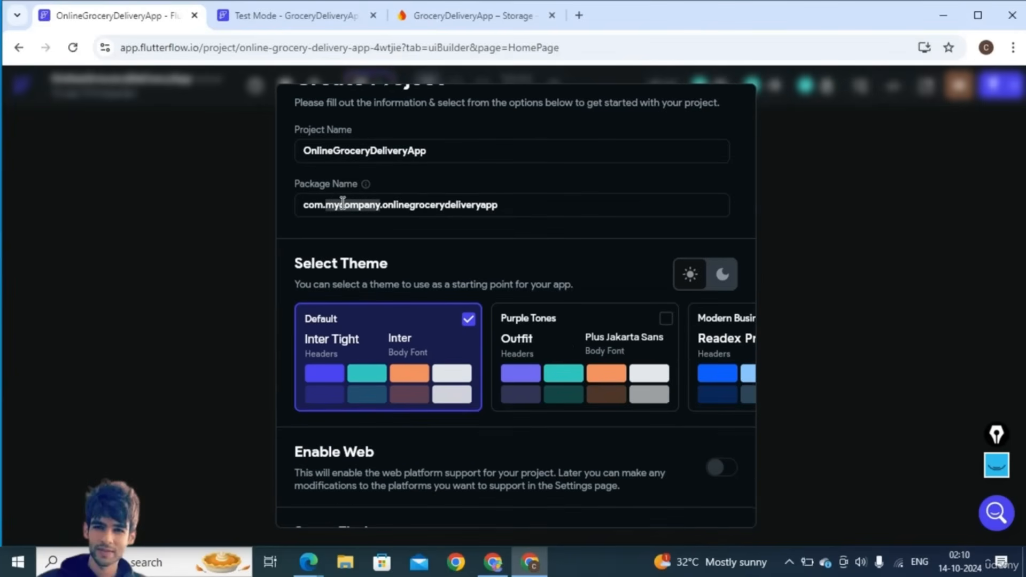
{"action": "type", "text": "codzify"}
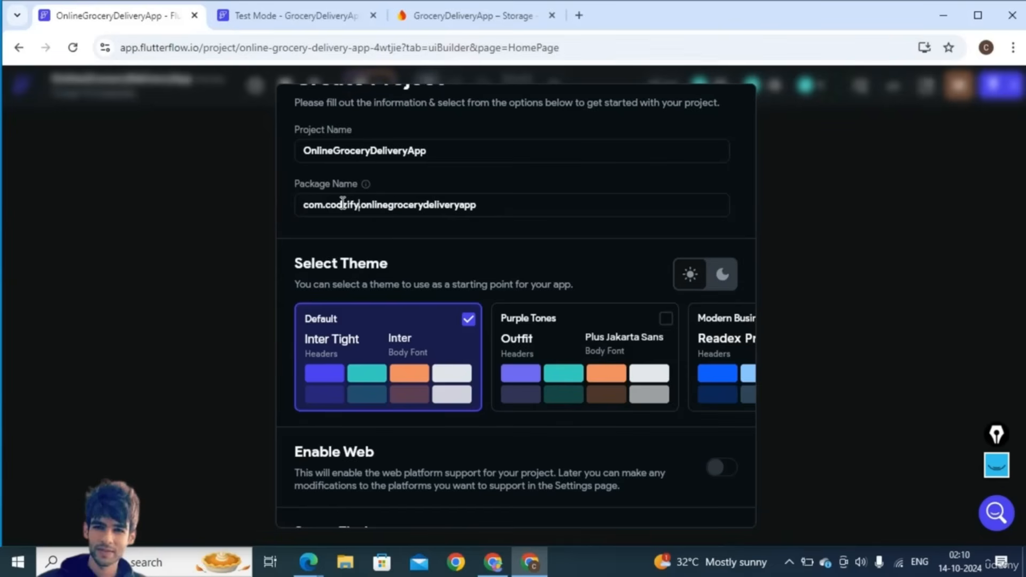
{"action": "scroll", "coordinate": [420, 267], "scroll_direction": "down", "scroll_amount": 2}
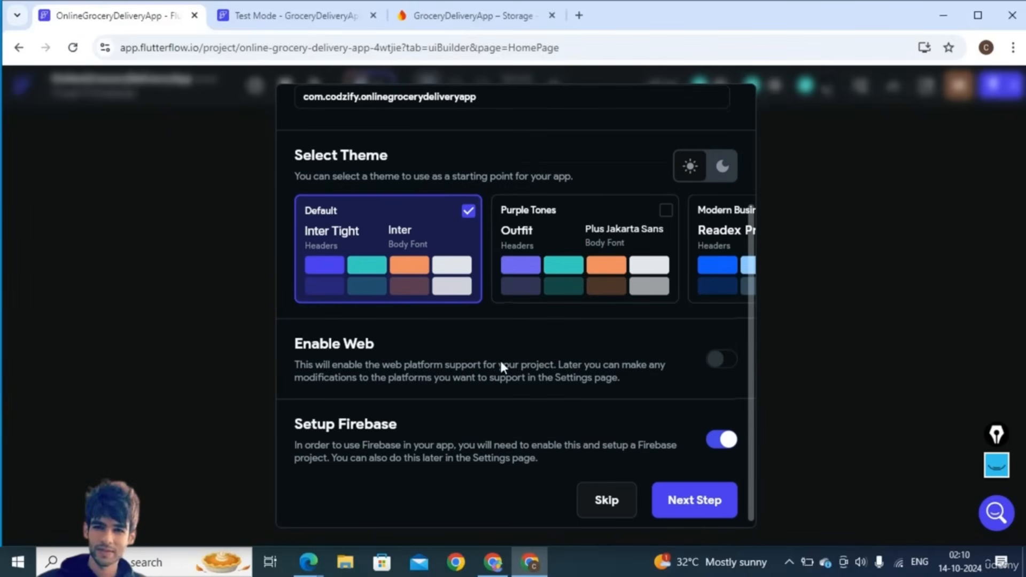
{"action": "left_click", "coordinate": [723, 360]}
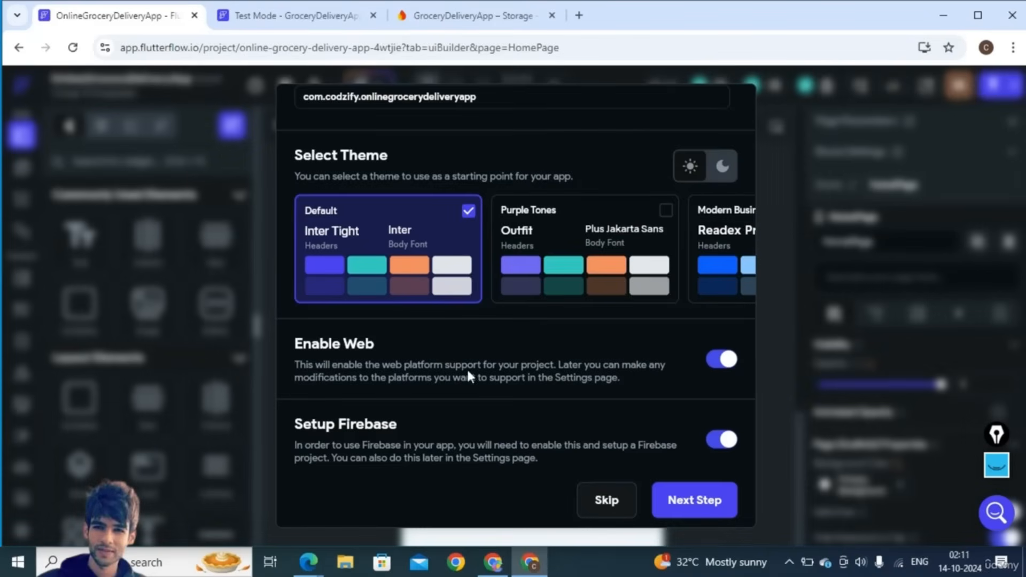
{"action": "left_click", "coordinate": [694, 513]}
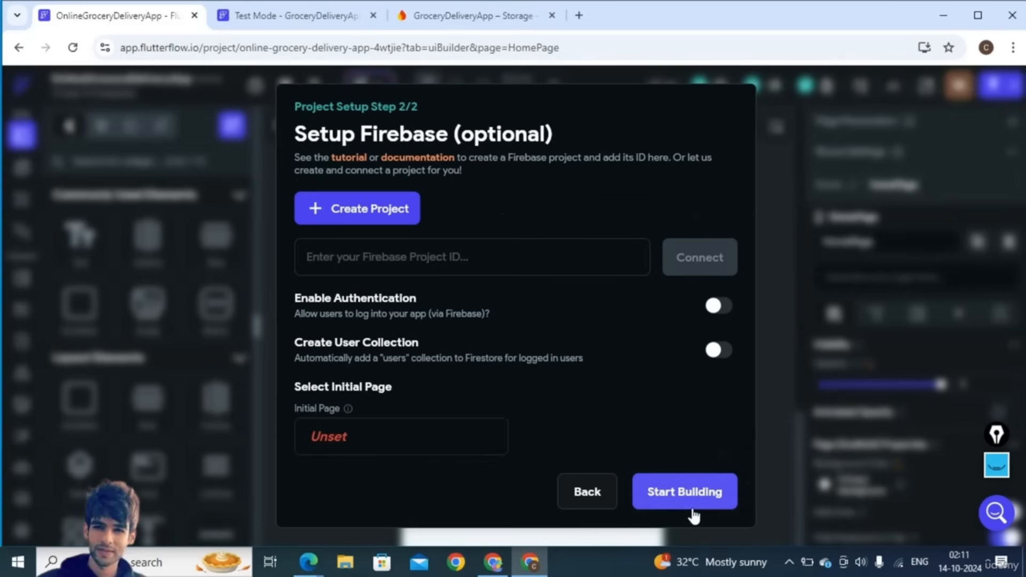
- Create a new Firebase project in asia-south1 (Mumbai), signing in with a Google account
{"action": "left_click", "coordinate": [376, 215]}
{"action": "left_click", "coordinate": [408, 299]}
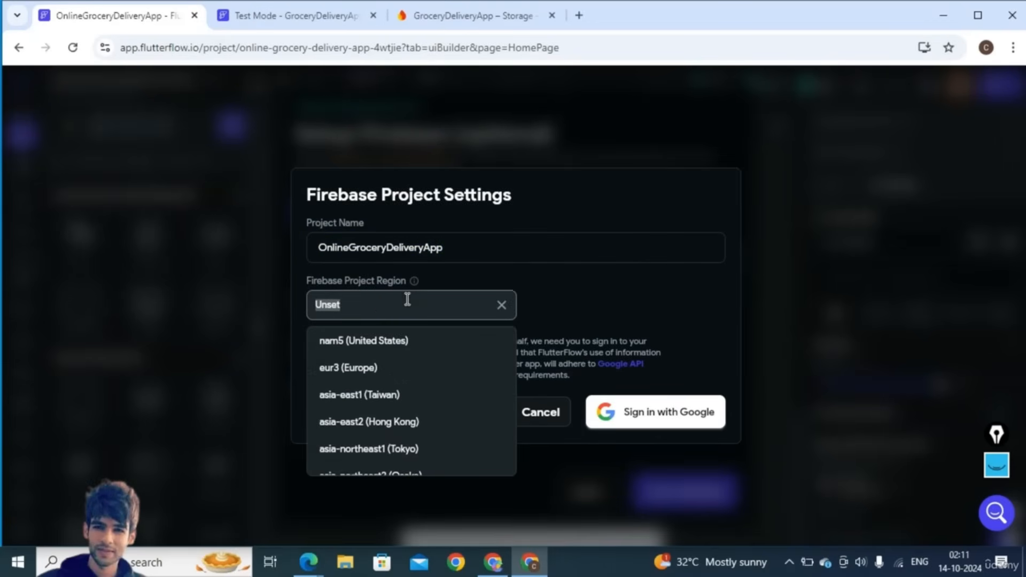
{"action": "type", "text": "mumb"}
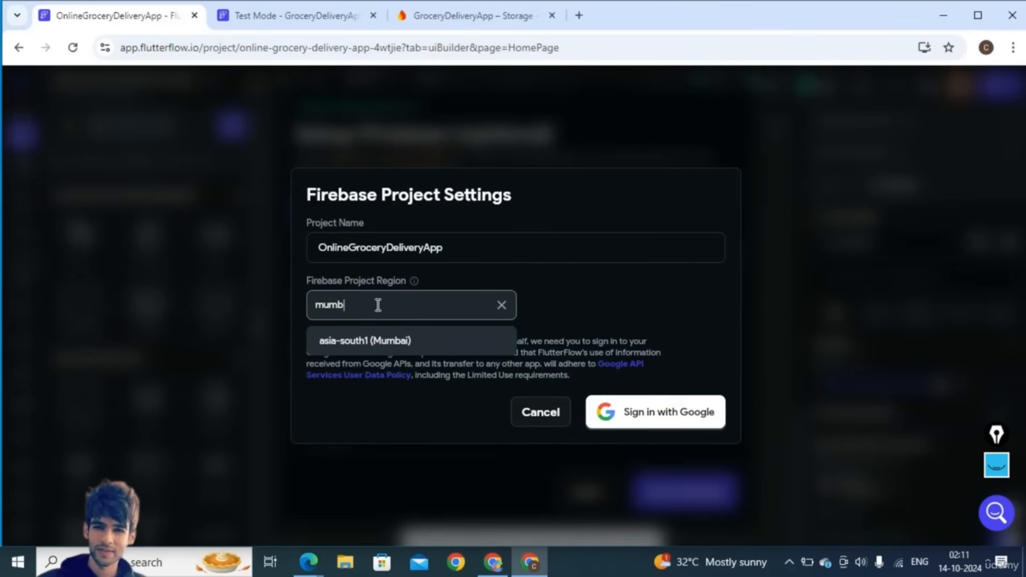
{"action": "left_click", "coordinate": [382, 340]}
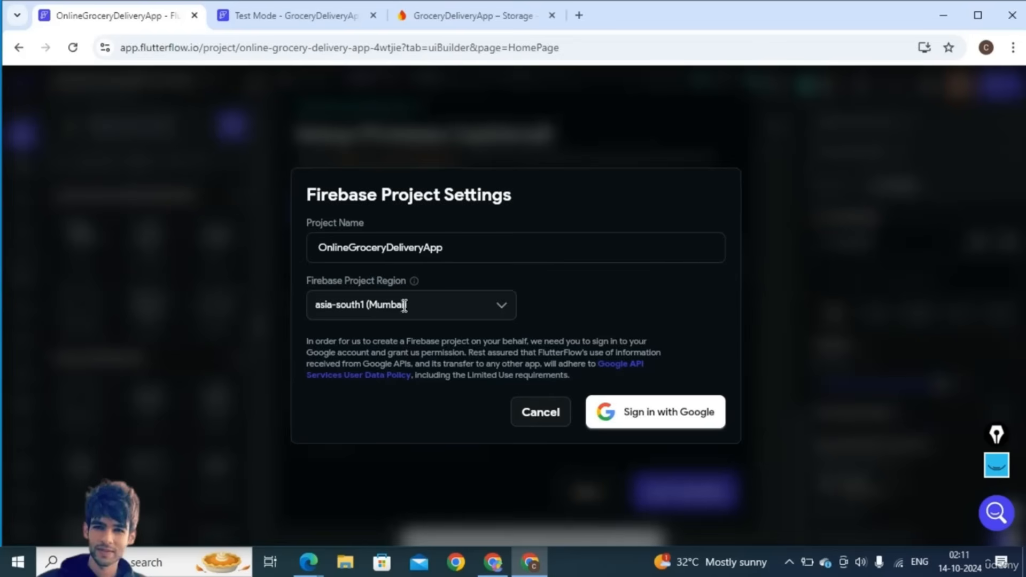
{"action": "left_click", "coordinate": [630, 410]}
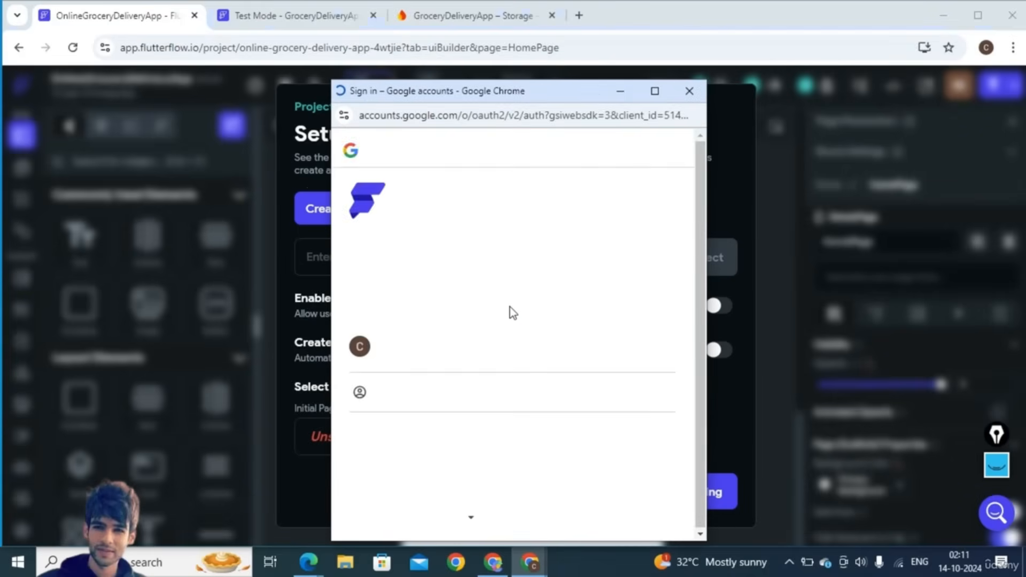
{"action": "left_click", "coordinate": [447, 347]}
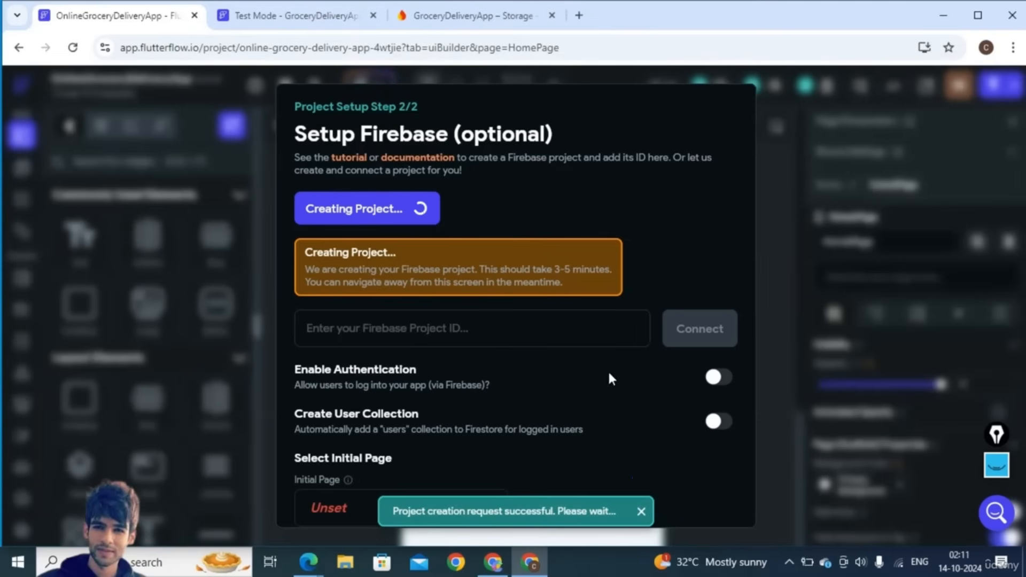
- Enable Firebase authentication and the automatic users collection, and choose an entry page
{"action": "left_click", "coordinate": [716, 384]}
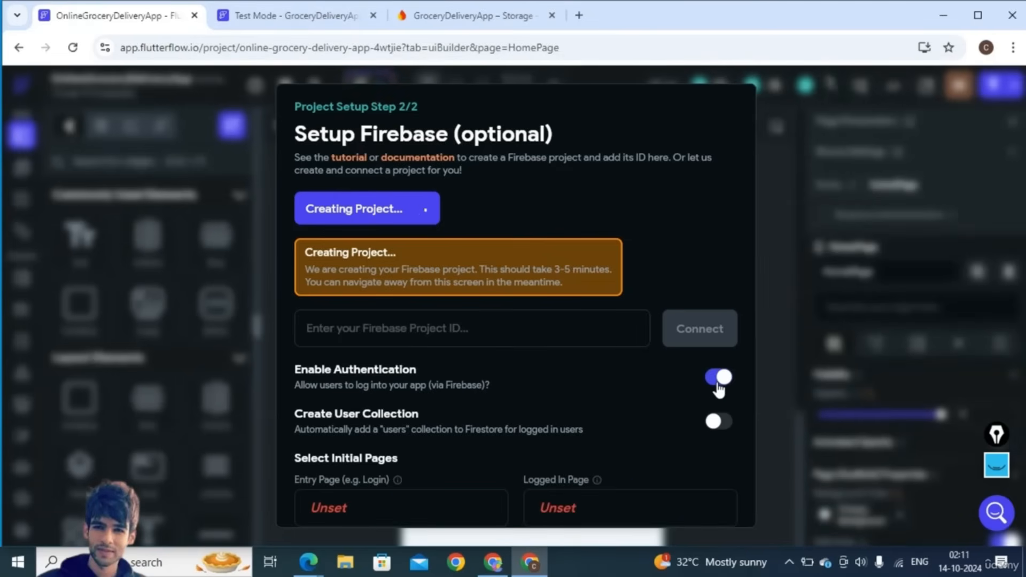
{"action": "left_click", "coordinate": [718, 423]}
{"action": "scroll", "coordinate": [718, 422], "scroll_direction": "down", "scroll_amount": 2}
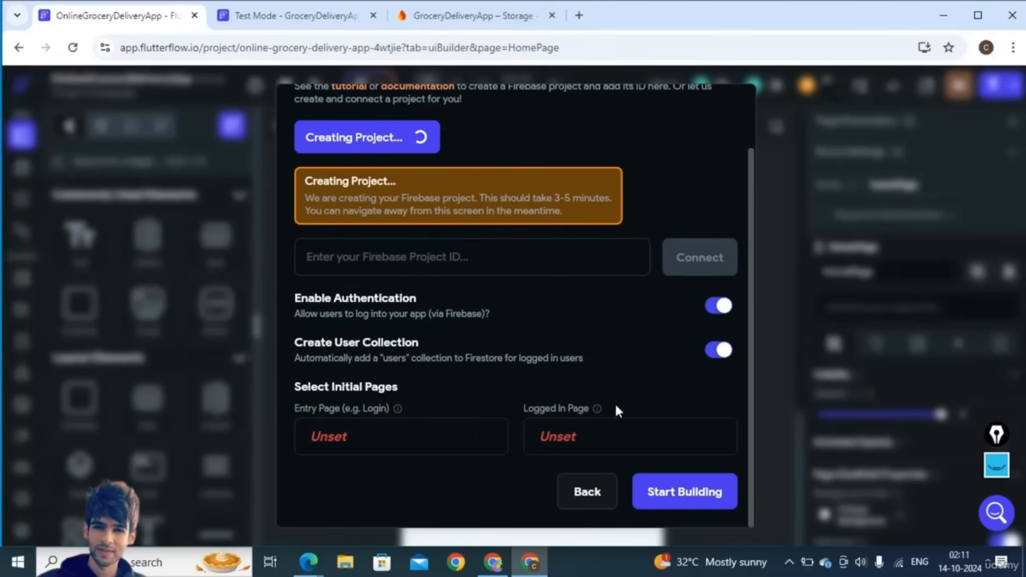
{"action": "left_click", "coordinate": [347, 438]}
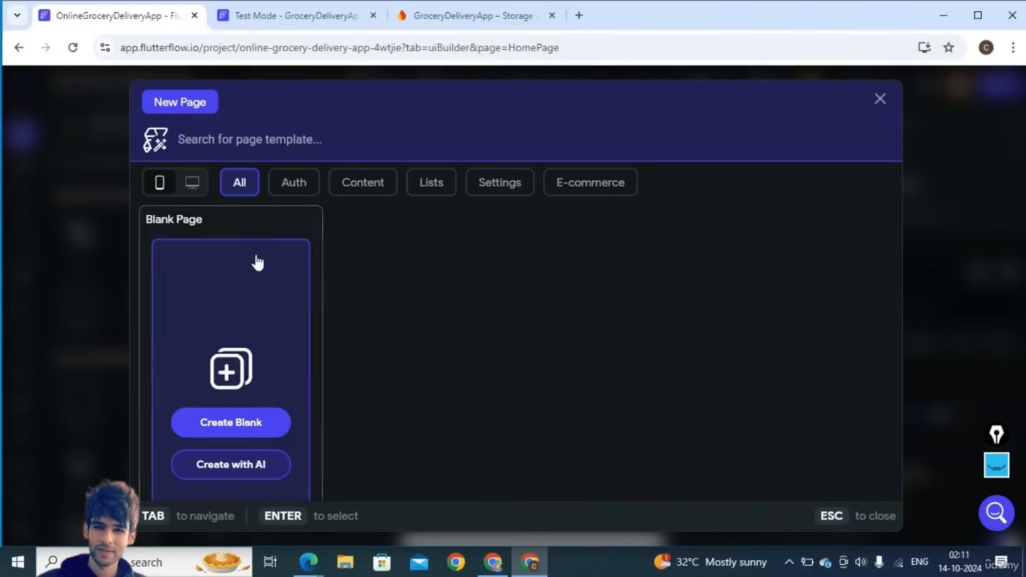
- Create the CreateAccount page from the Get Started auth template using My Theme
{"action": "left_click", "coordinate": [298, 190]}
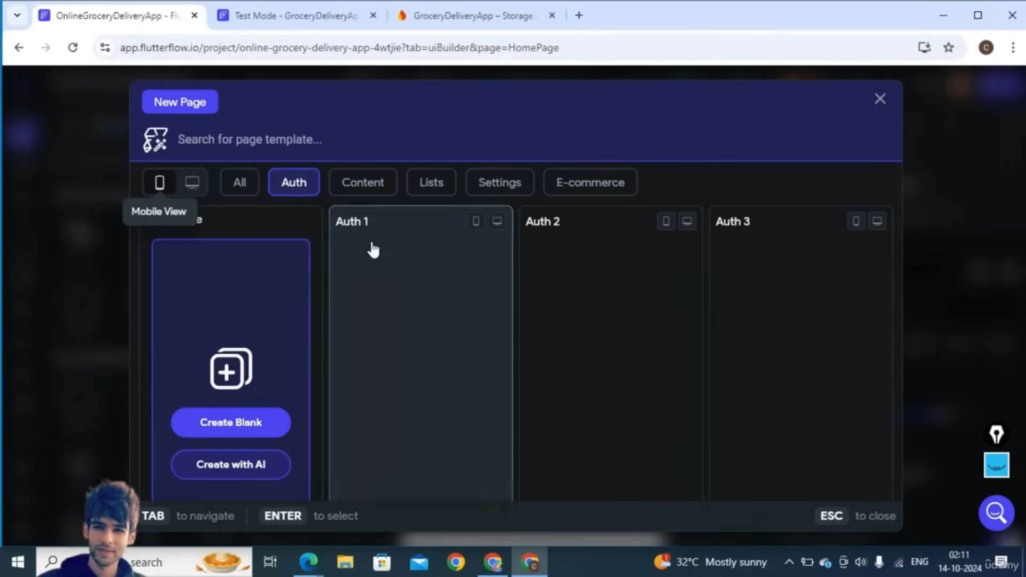
{"action": "scroll", "coordinate": [419, 331], "scroll_direction": "down", "scroll_amount": 2}
{"action": "mouse_move", "coordinate": [546, 390]}
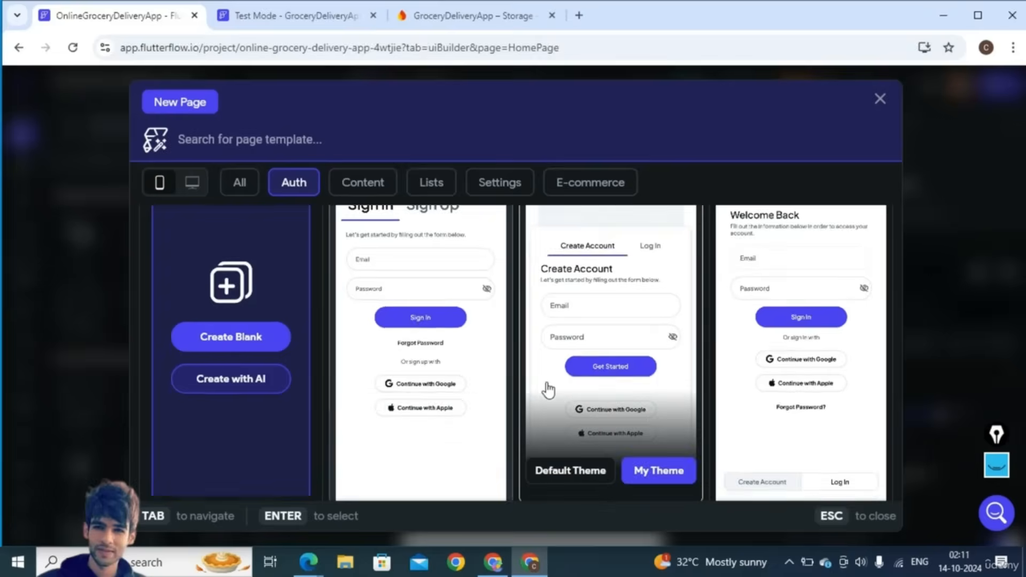
{"action": "scroll", "coordinate": [547, 390], "scroll_direction": "down", "scroll_amount": 2}
{"action": "scroll", "coordinate": [548, 390], "scroll_direction": "down", "scroll_amount": 4}
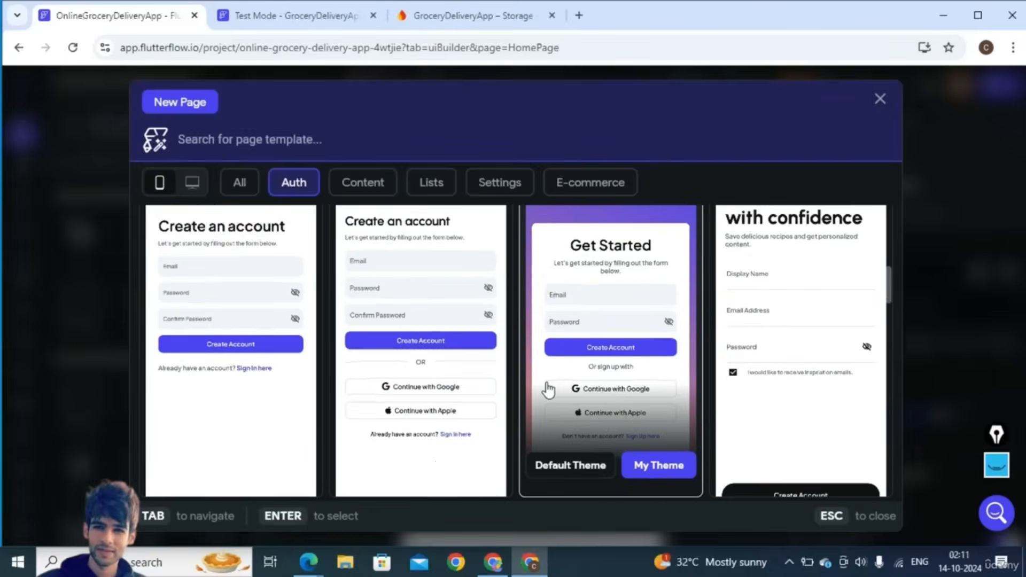
{"action": "scroll", "coordinate": [549, 391], "scroll_direction": "up", "scroll_amount": 2}
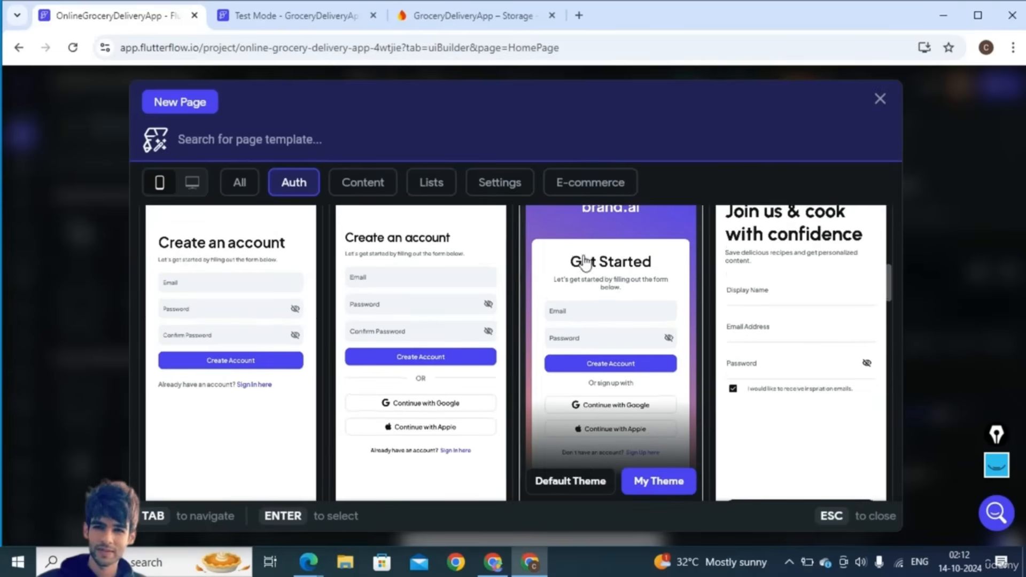
{"action": "scroll", "coordinate": [624, 369], "scroll_direction": "down", "scroll_amount": 2}
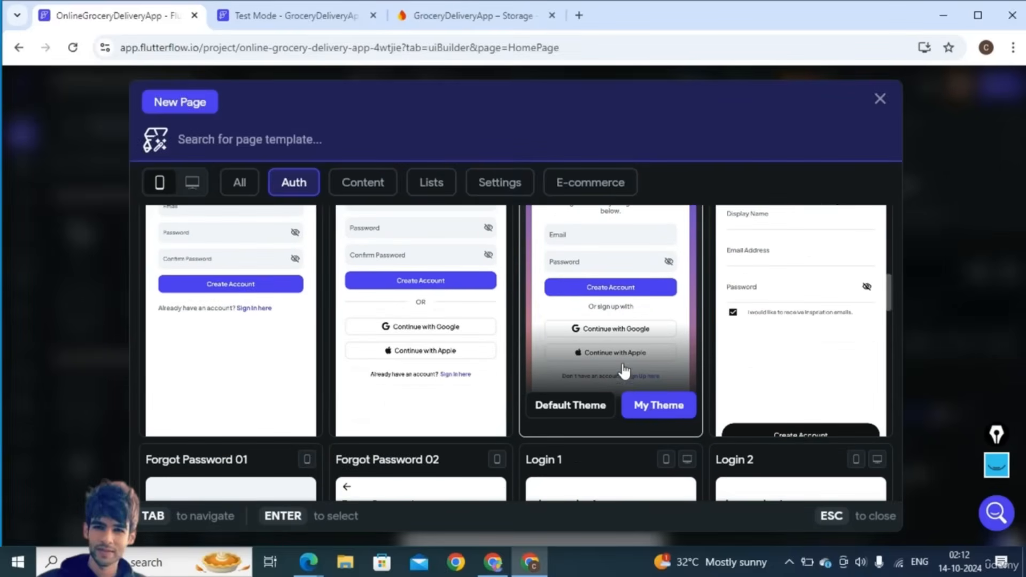
{"action": "left_click", "coordinate": [654, 407]}
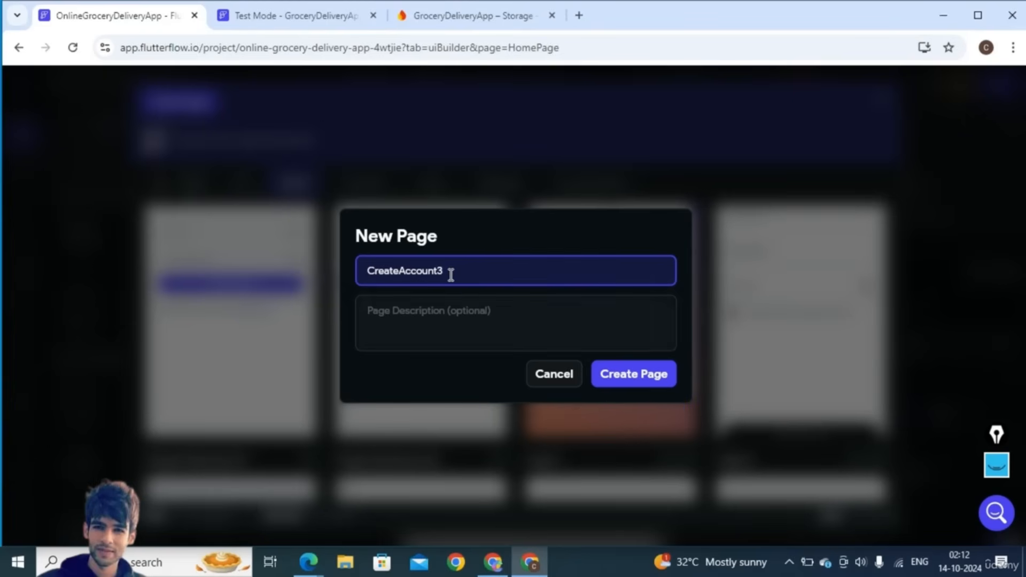
{"action": "left_click", "coordinate": [634, 374]}
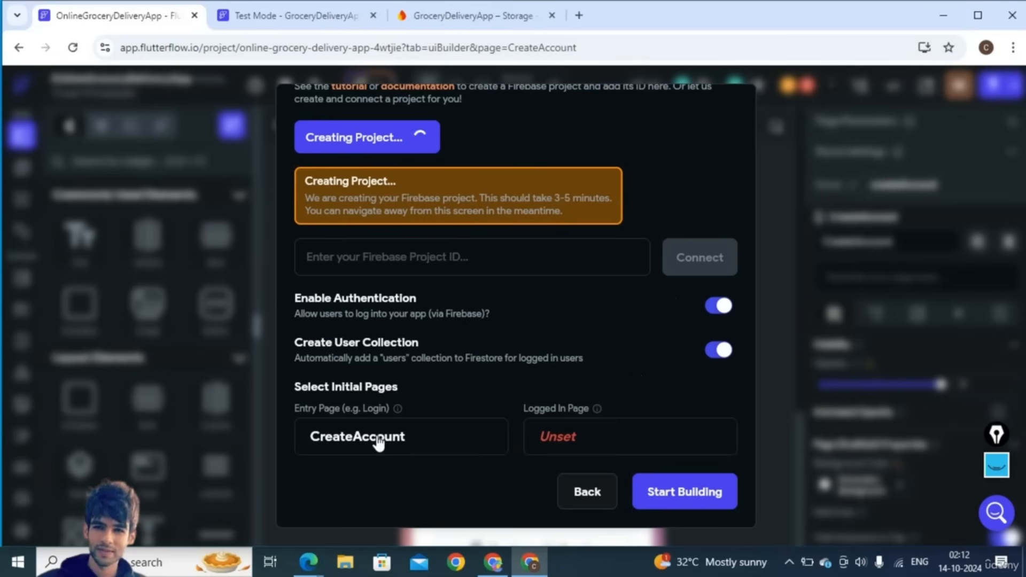
- Set the Logged In Page to a new blank page, entering 'Ho' as its name
{"action": "left_click", "coordinate": [568, 427]}
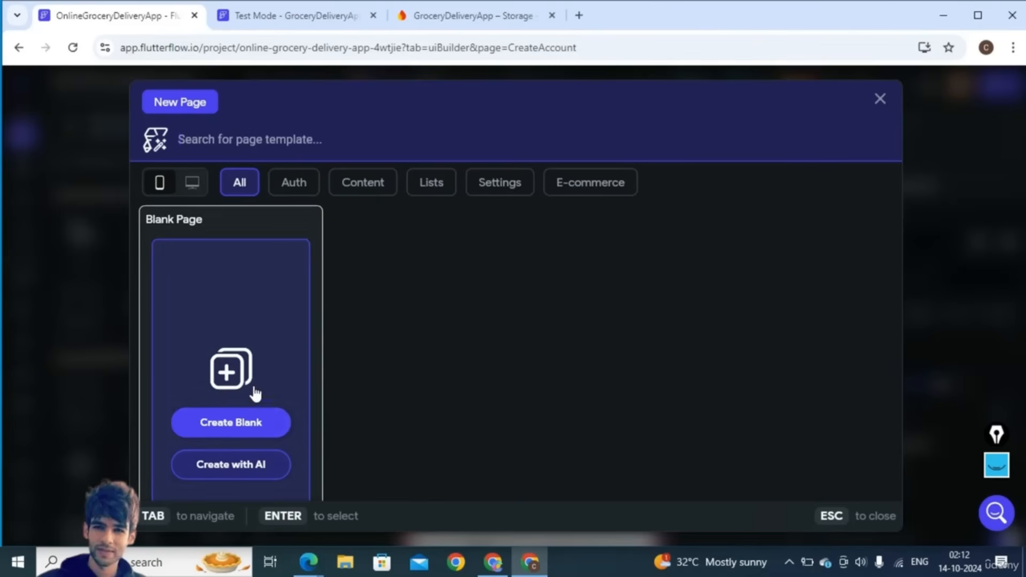
{"action": "left_click", "coordinate": [229, 424]}
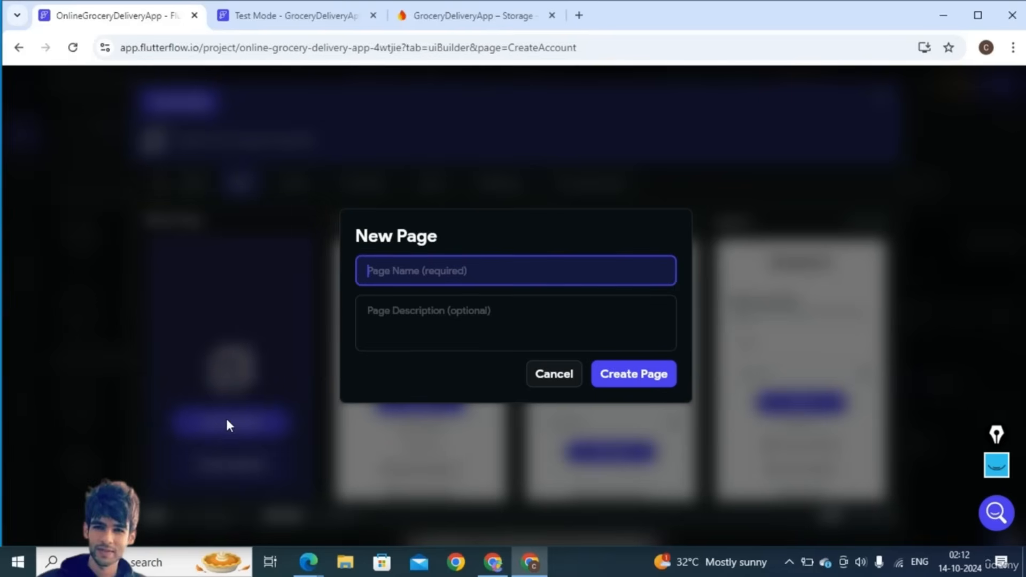
{"action": "type", "text": "Ho"}
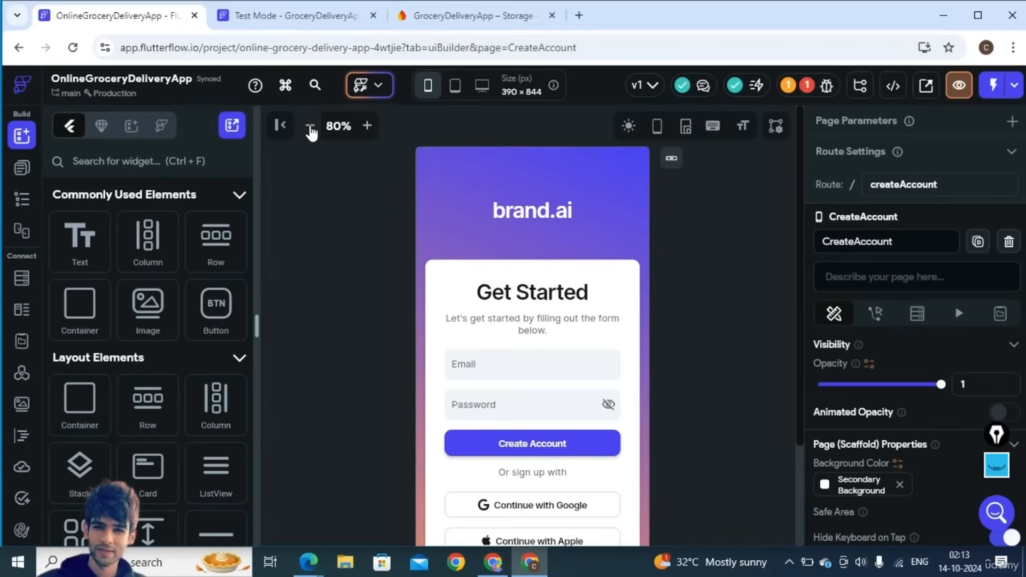
{"action": "left_click", "coordinate": [310, 127]}
- Replace the brand.ai heading text with YOUR STORE
{"action": "left_click", "coordinate": [310, 128]}
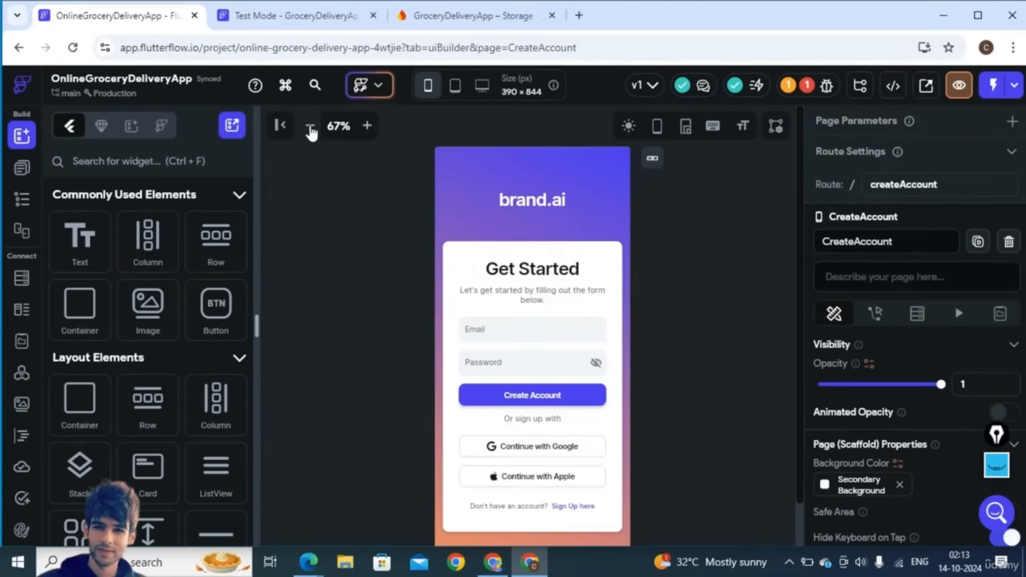
{"action": "left_click", "coordinate": [534, 204]}
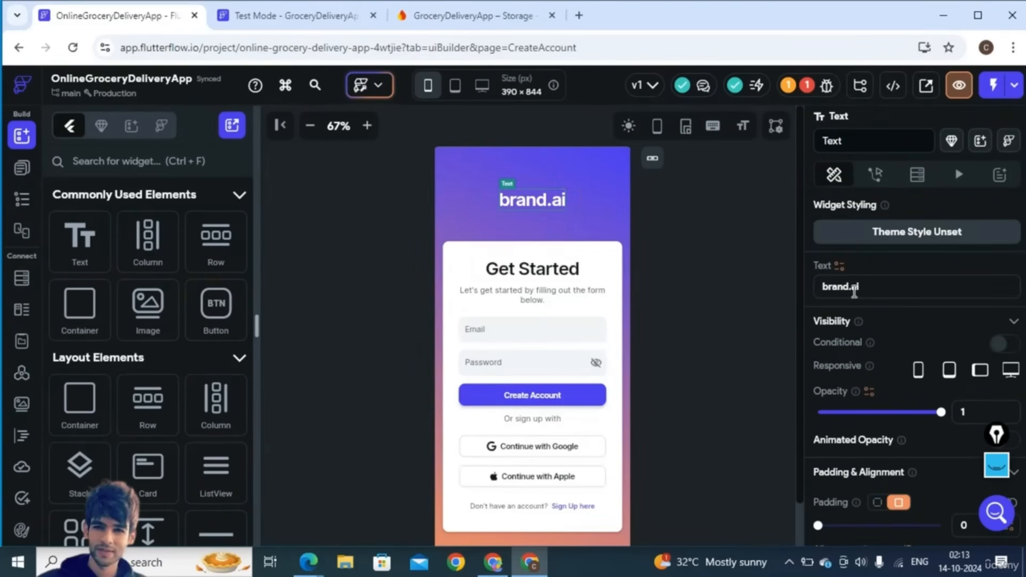
{"action": "left_click", "coordinate": [854, 289]}
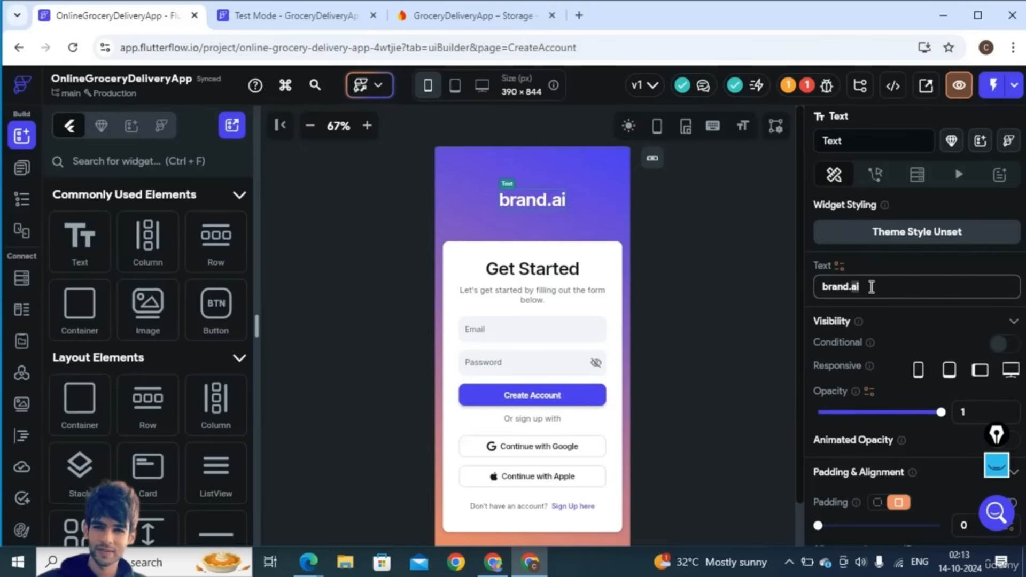
{"action": "left_click_drag", "start_coordinate": [871, 288], "coordinate": [826, 289]}
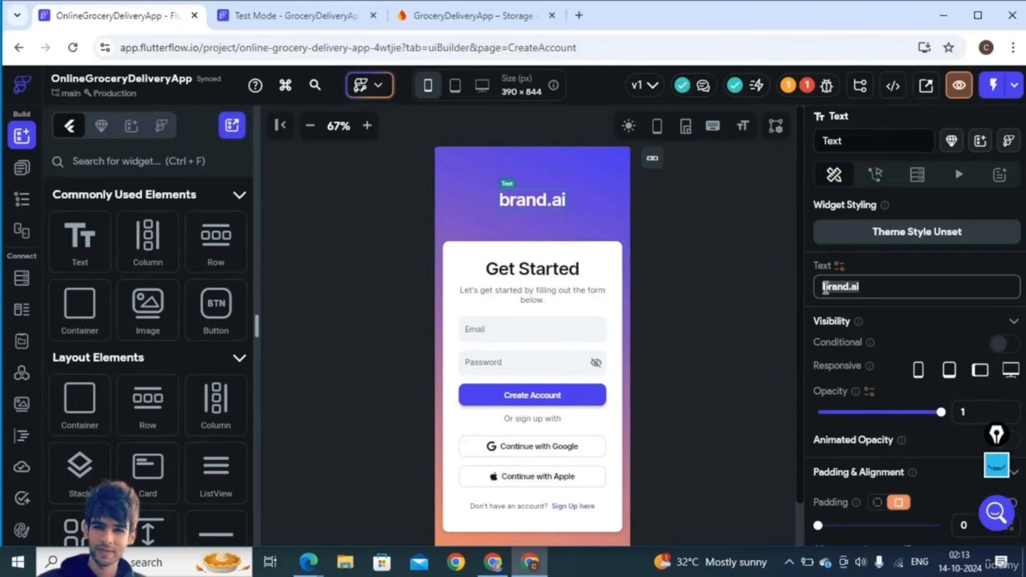
{"action": "key", "text": "BackSpace"}
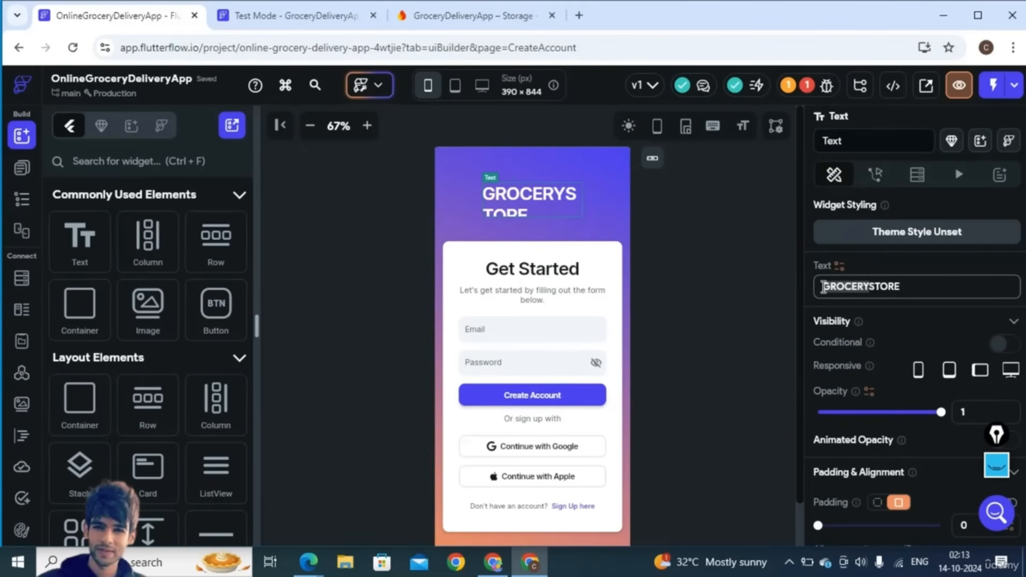
{"action": "type", "text": "YOUR"}
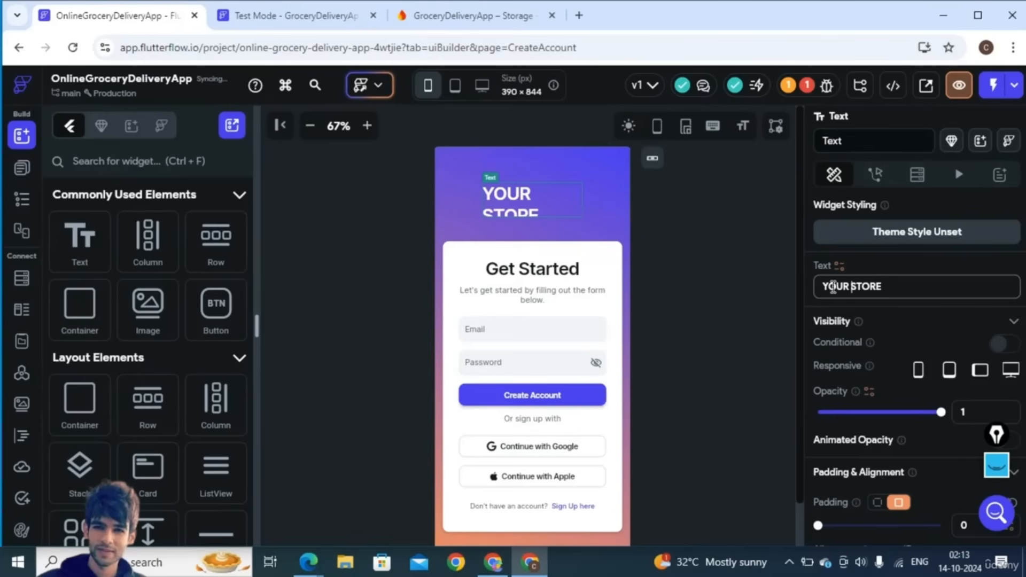
{"action": "left_click", "coordinate": [850, 287]}
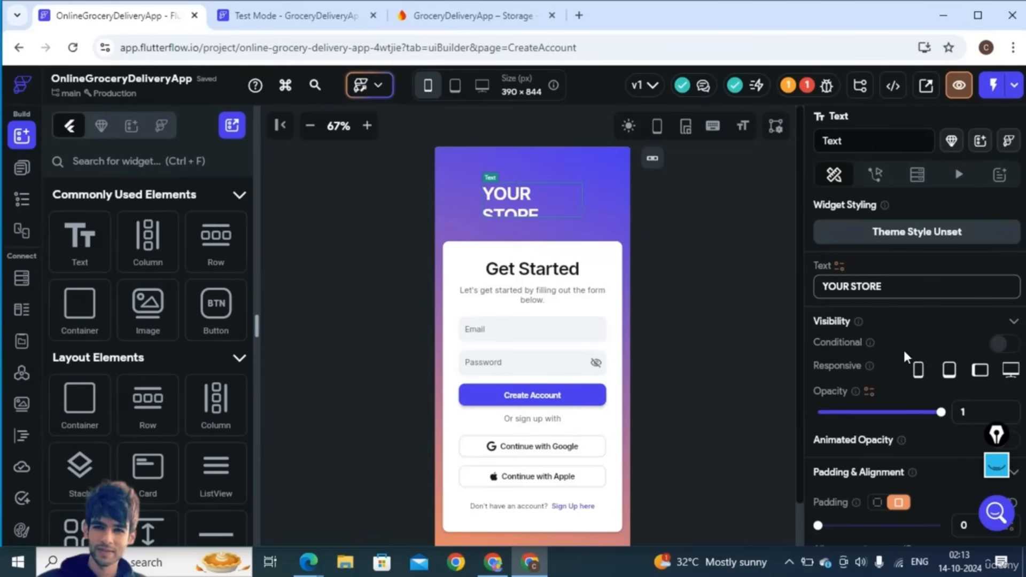
- Set the heading's font size to 25 and show the project's page list
{"action": "scroll", "coordinate": [903, 348], "scroll_direction": "down", "scroll_amount": 2}
{"action": "scroll", "coordinate": [903, 354], "scroll_direction": "down", "scroll_amount": 4}
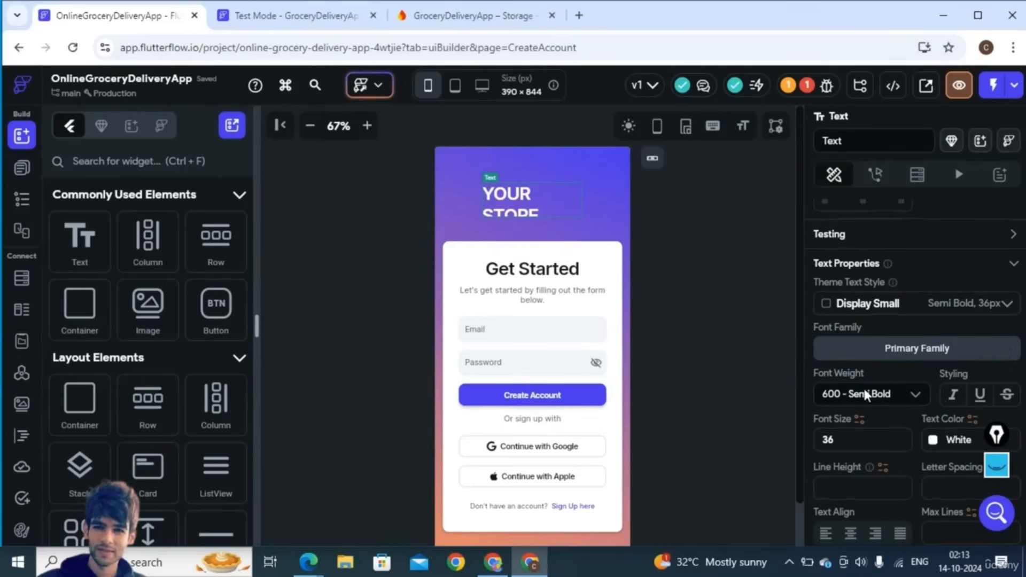
{"action": "double_click", "coordinate": [827, 436]}
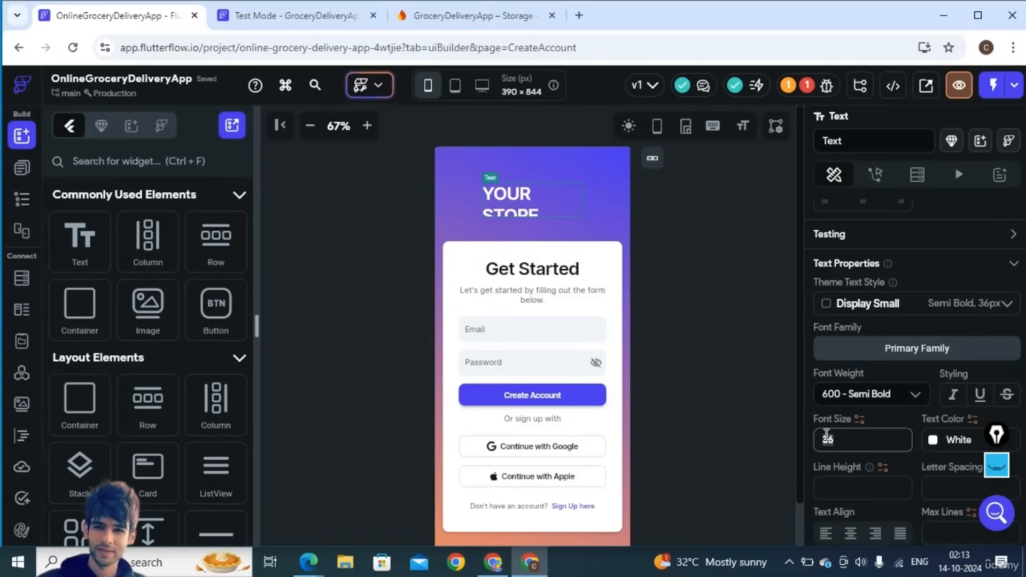
{"action": "type", "text": "25"}
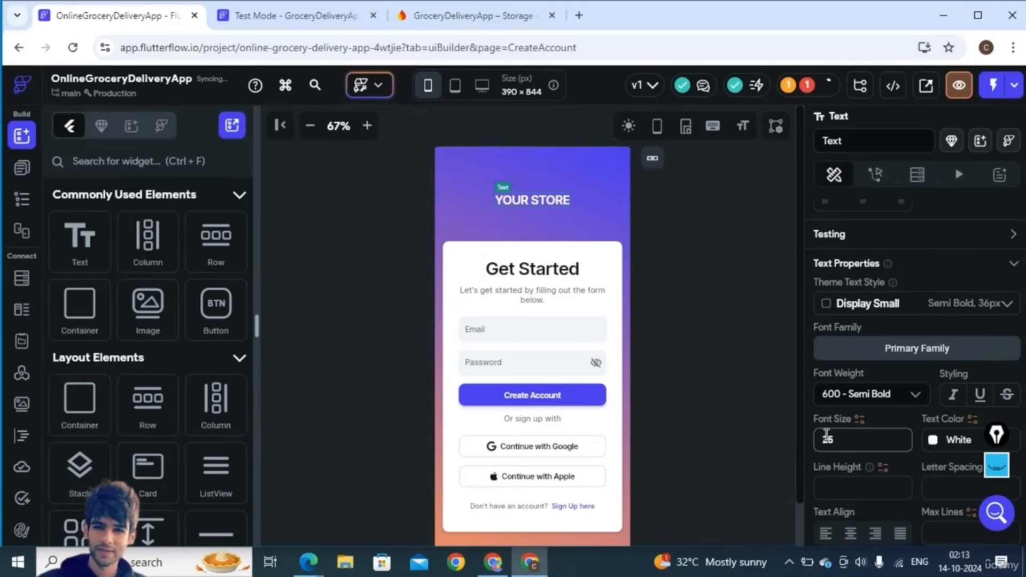
{"action": "left_click", "coordinate": [21, 168]}
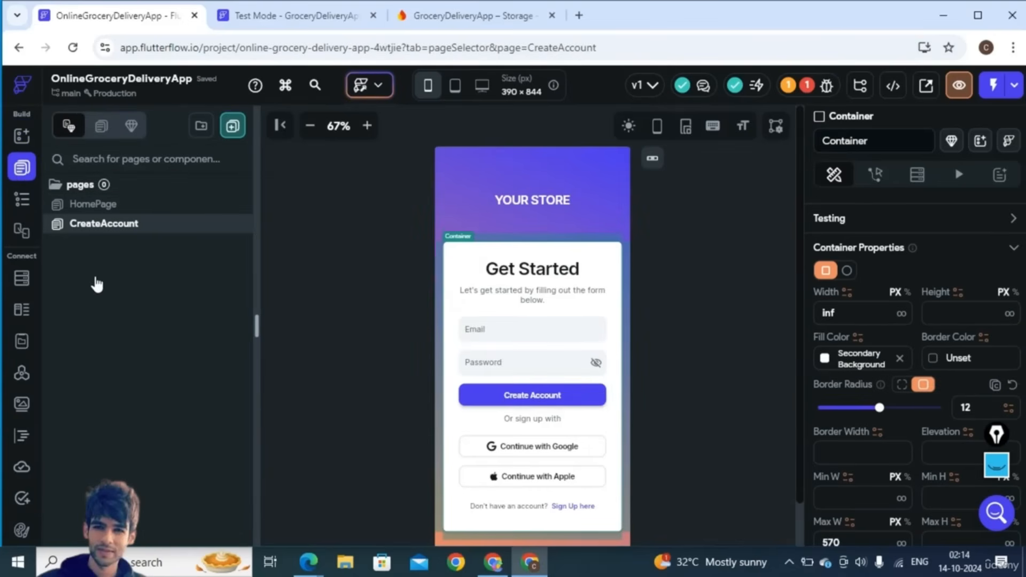
{"action": "left_click", "coordinate": [21, 208]}
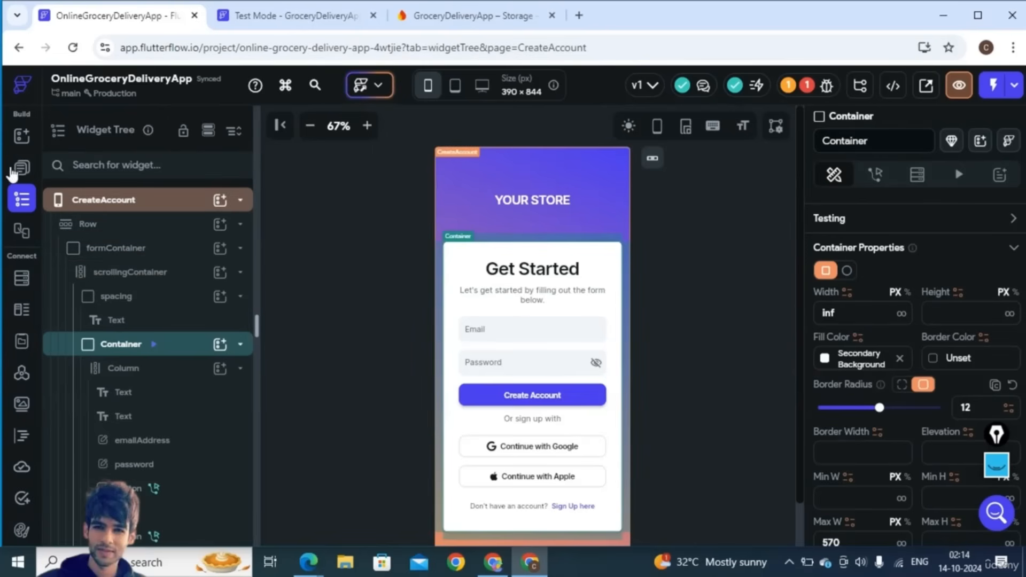
{"action": "left_click", "coordinate": [16, 169]}
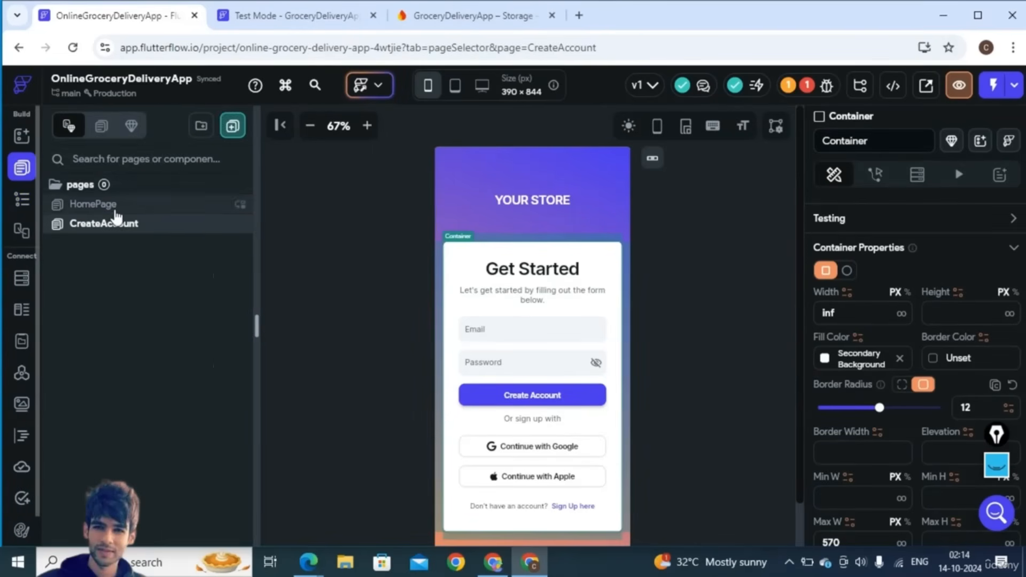
{"action": "left_click", "coordinate": [23, 200]}
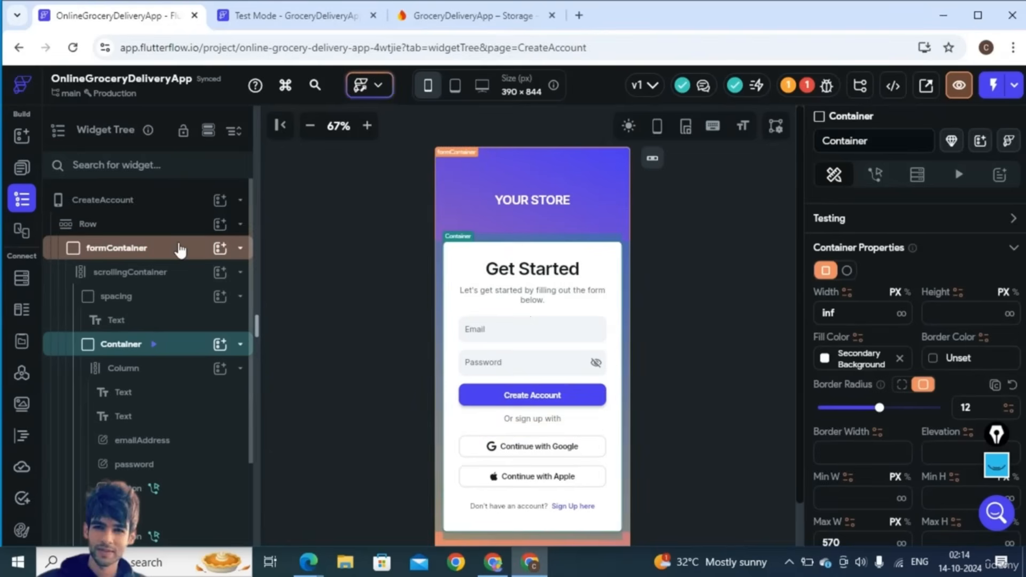
{"action": "left_click", "coordinate": [241, 225]}
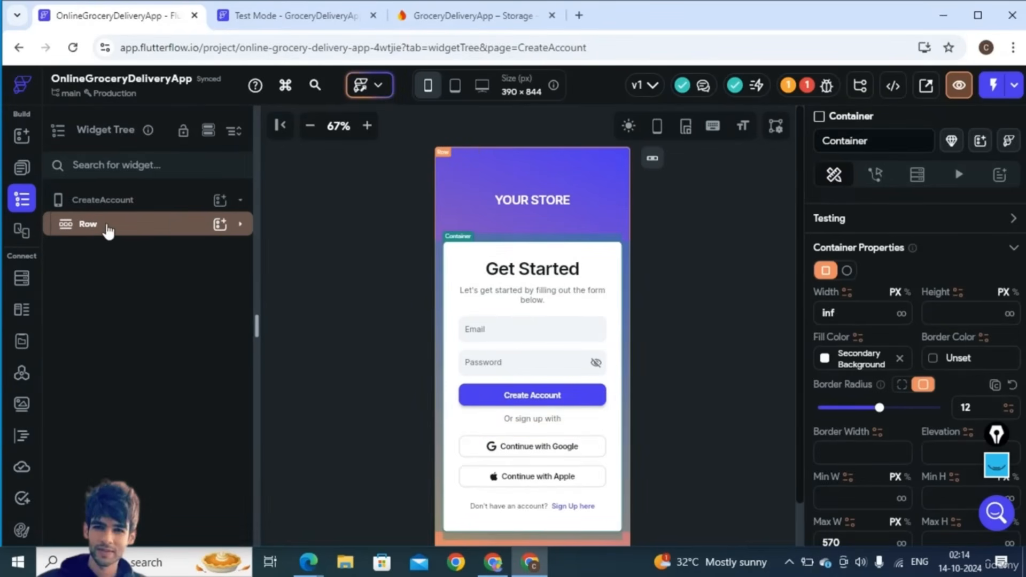
{"action": "left_click", "coordinate": [241, 230]}
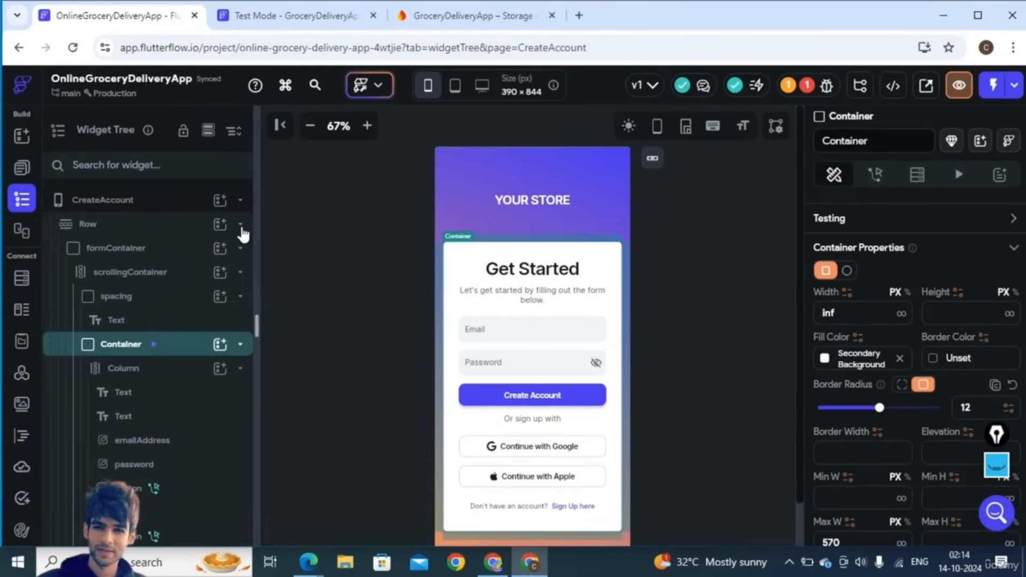
{"action": "left_click", "coordinate": [151, 256]}
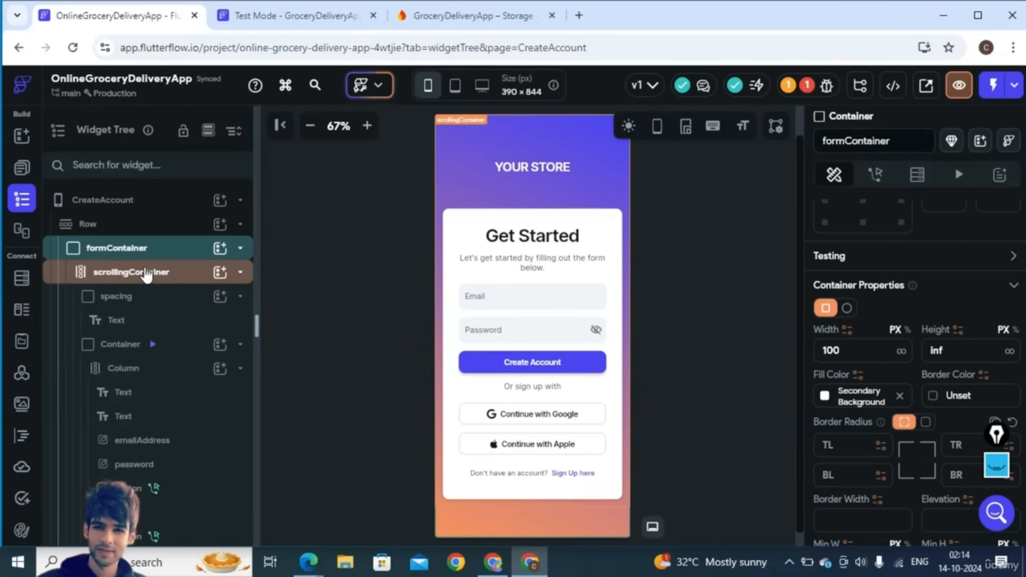
{"action": "left_click", "coordinate": [147, 274]}
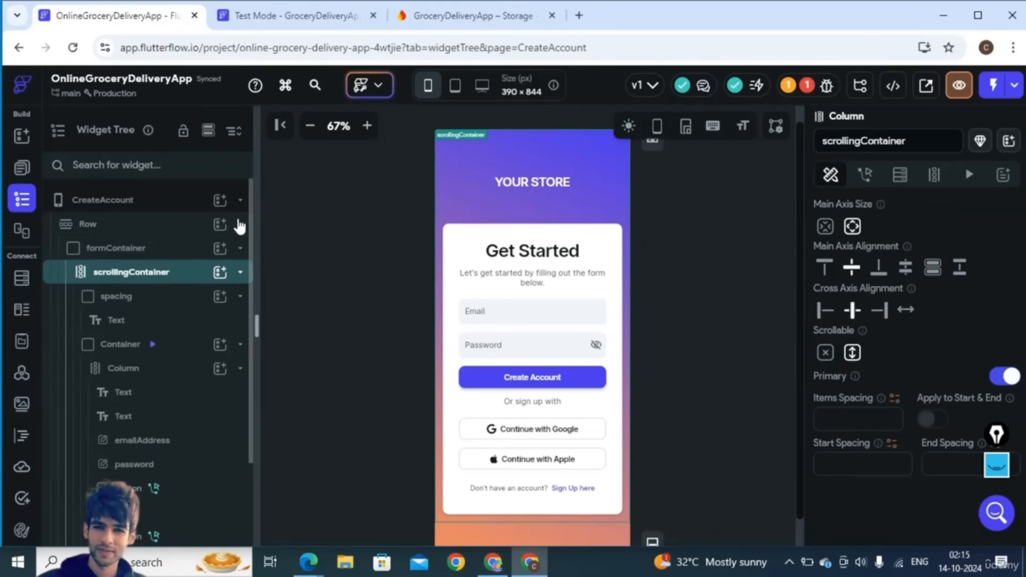
{"action": "left_click", "coordinate": [161, 224]}
{"action": "left_click", "coordinate": [239, 225]}
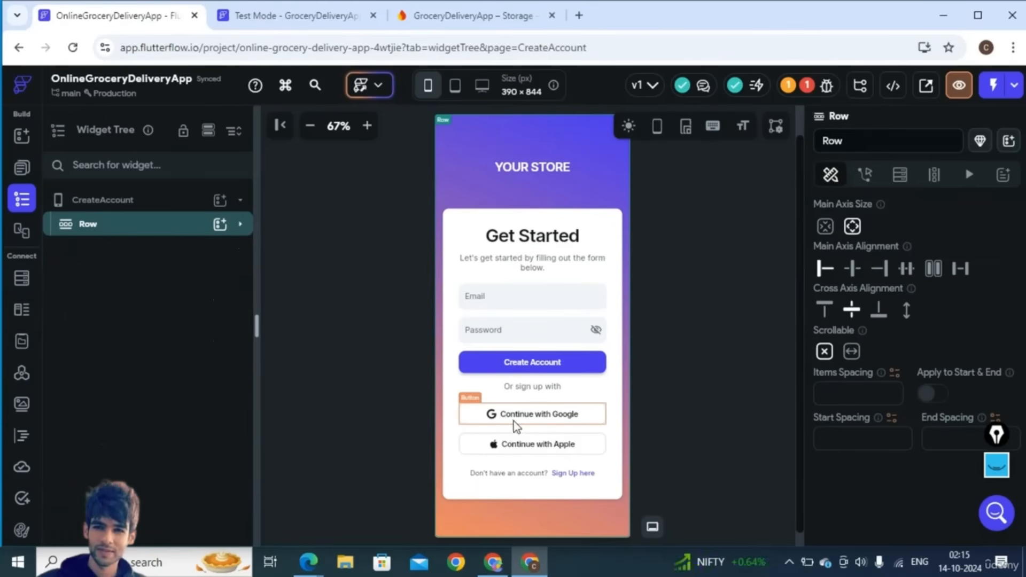
- Change the Apple button's label to 'Continue as Anonymous'
{"action": "left_click", "coordinate": [518, 451]}
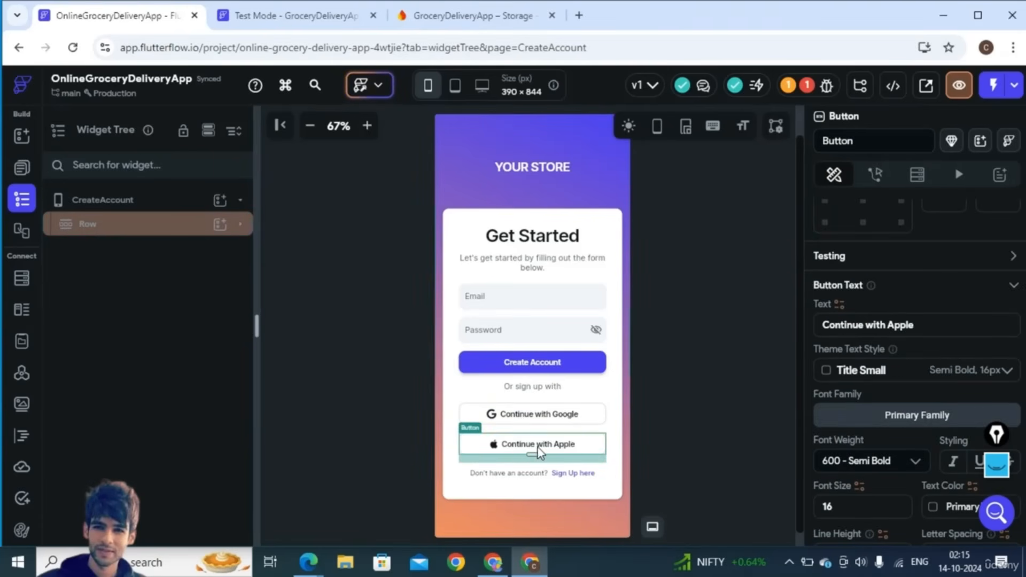
{"action": "double_click", "coordinate": [904, 325]}
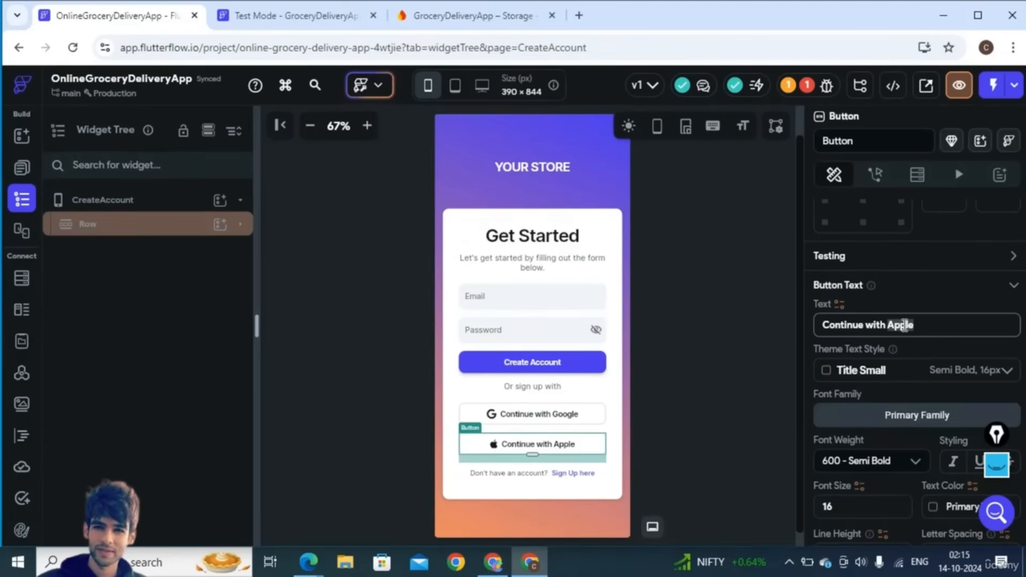
{"action": "type", "text": "An"}
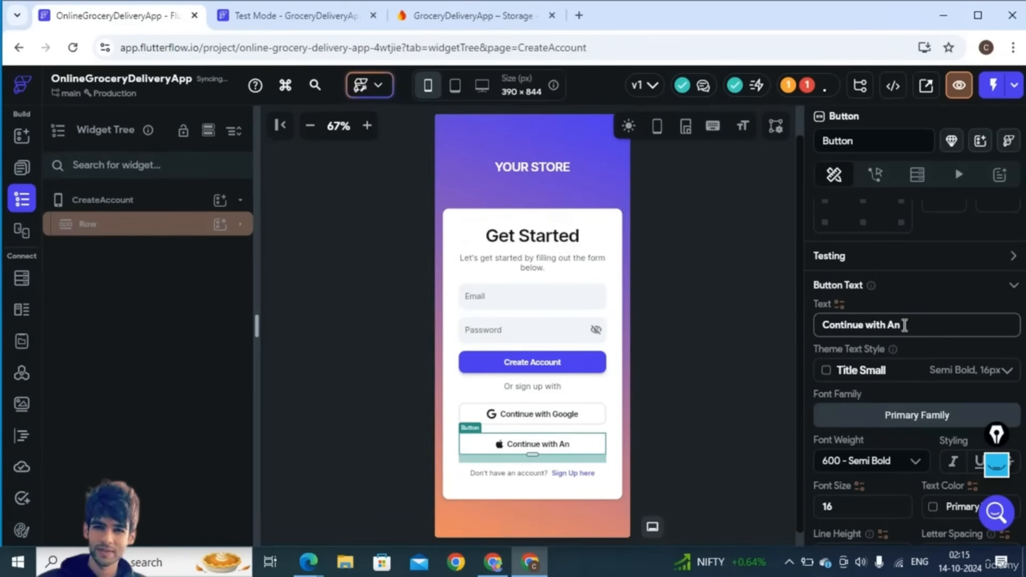
{"action": "double_click", "coordinate": [872, 324]}
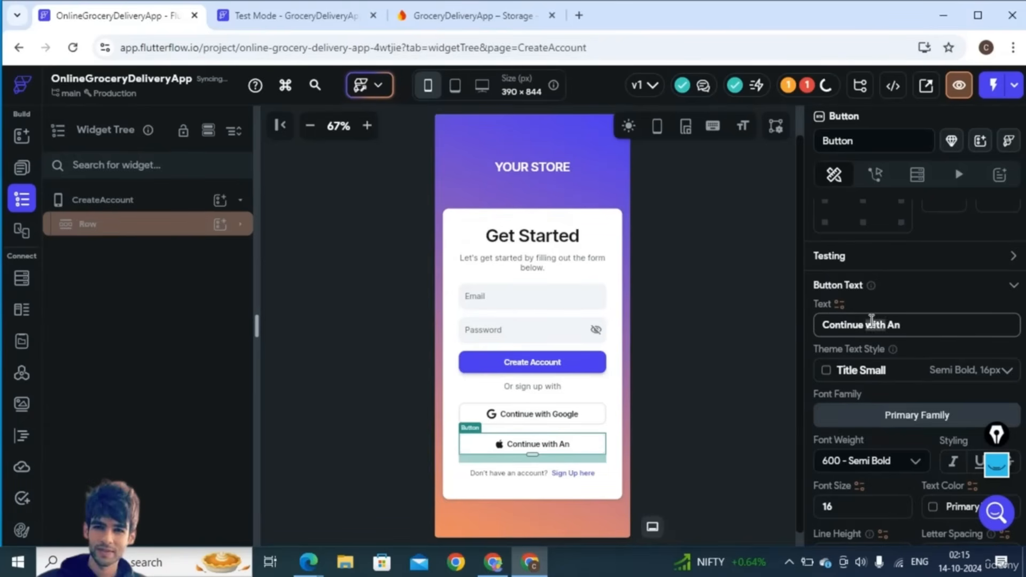
{"action": "type", "text": "as An"}
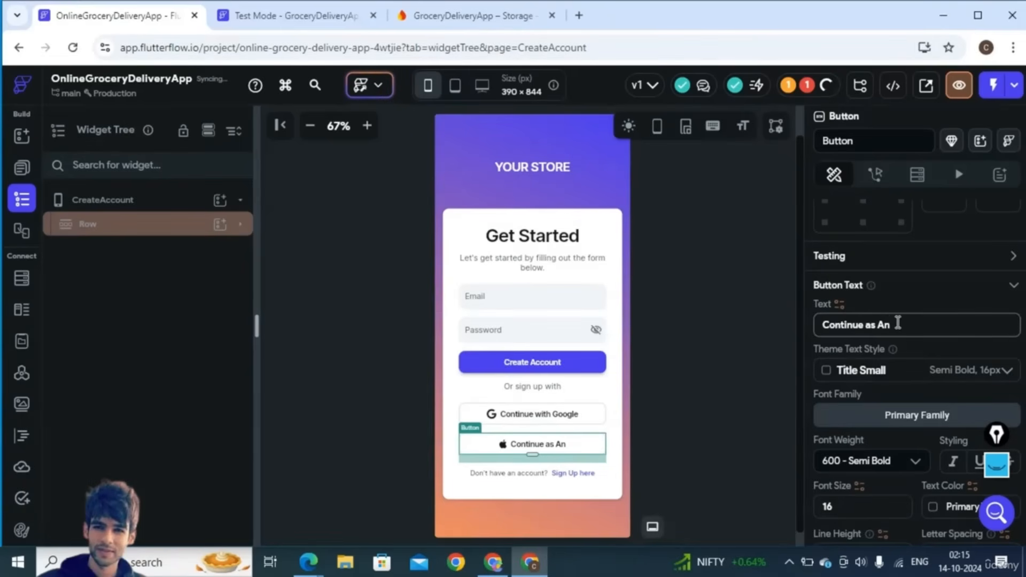
{"action": "type", "text": "o"}
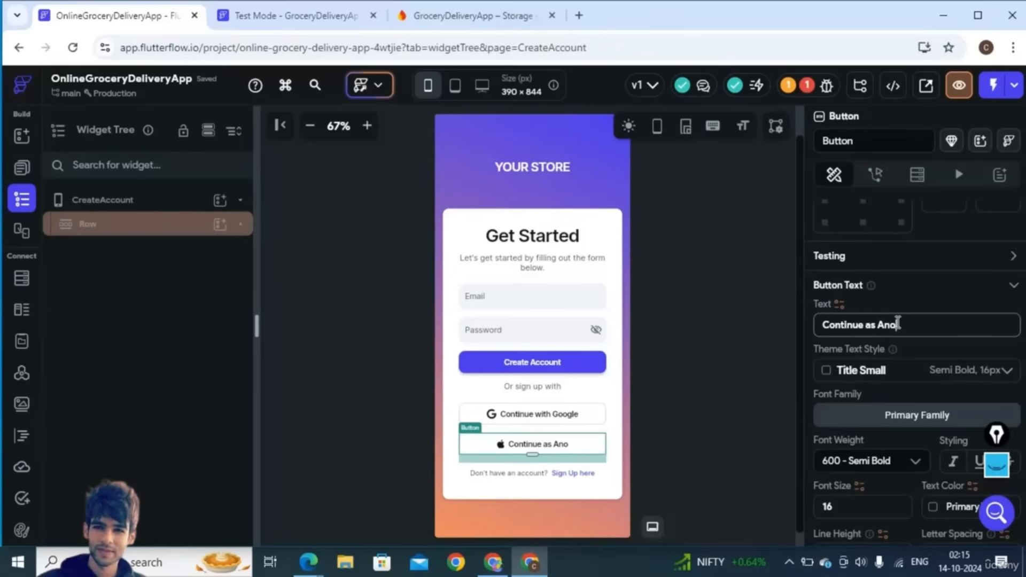
{"action": "type", "text": "nym"}
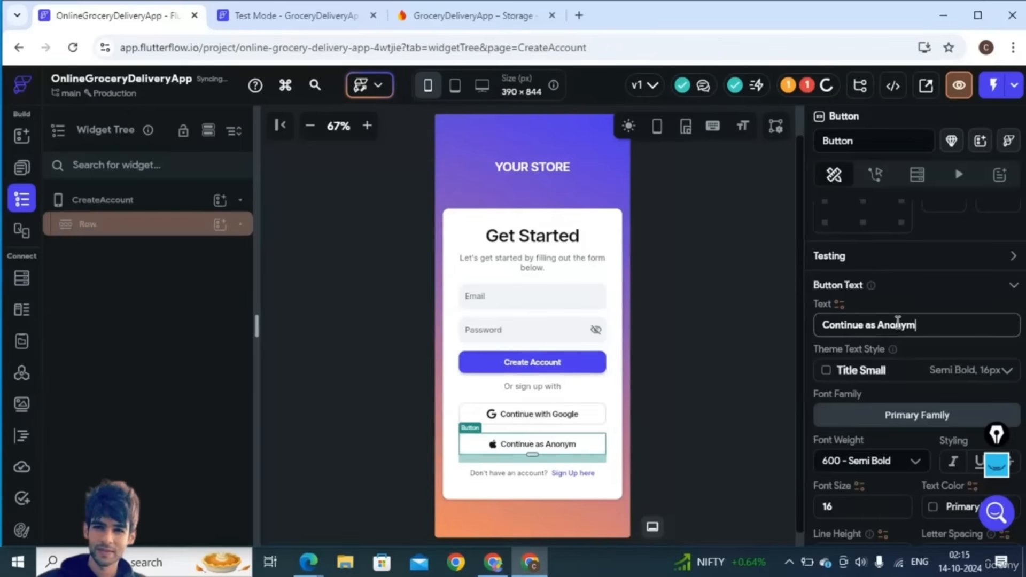
{"action": "type", "text": "ous"}
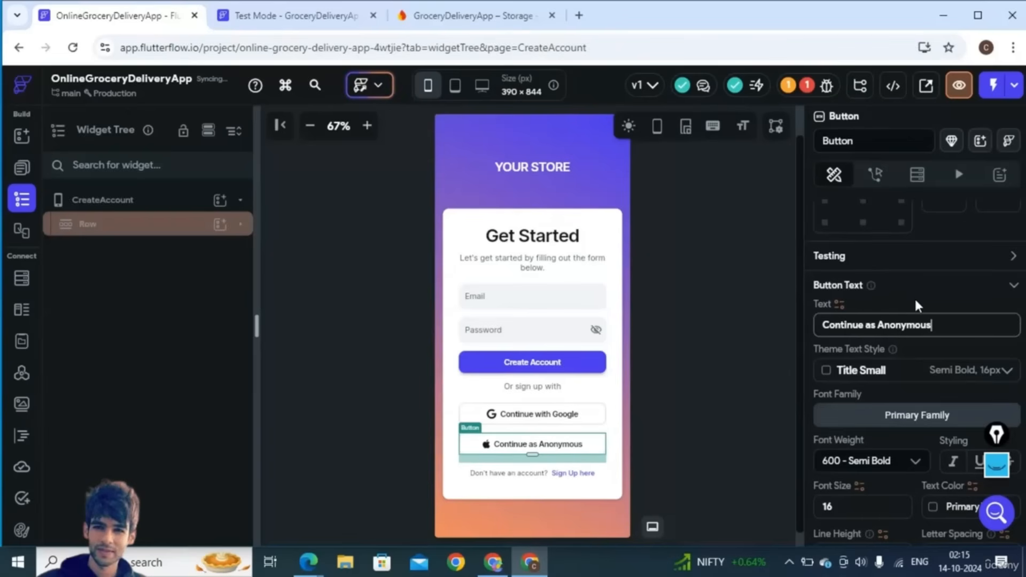
- Give the Continue as Anonymous button the man icon found by searching 'anonym'
{"action": "scroll", "coordinate": [898, 375], "scroll_direction": "down", "scroll_amount": 5}
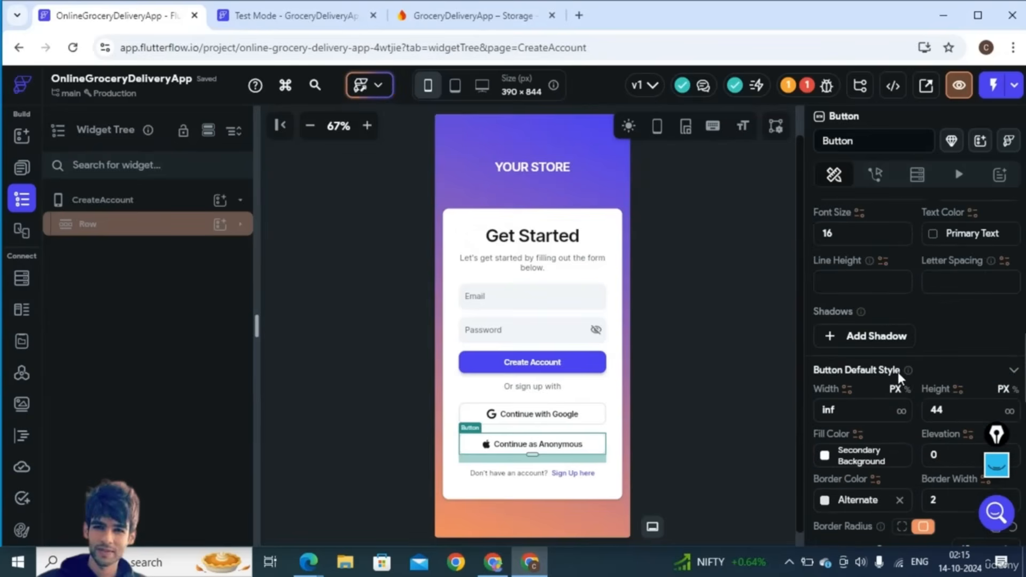
{"action": "scroll", "coordinate": [900, 460], "scroll_direction": "down", "scroll_amount": 5}
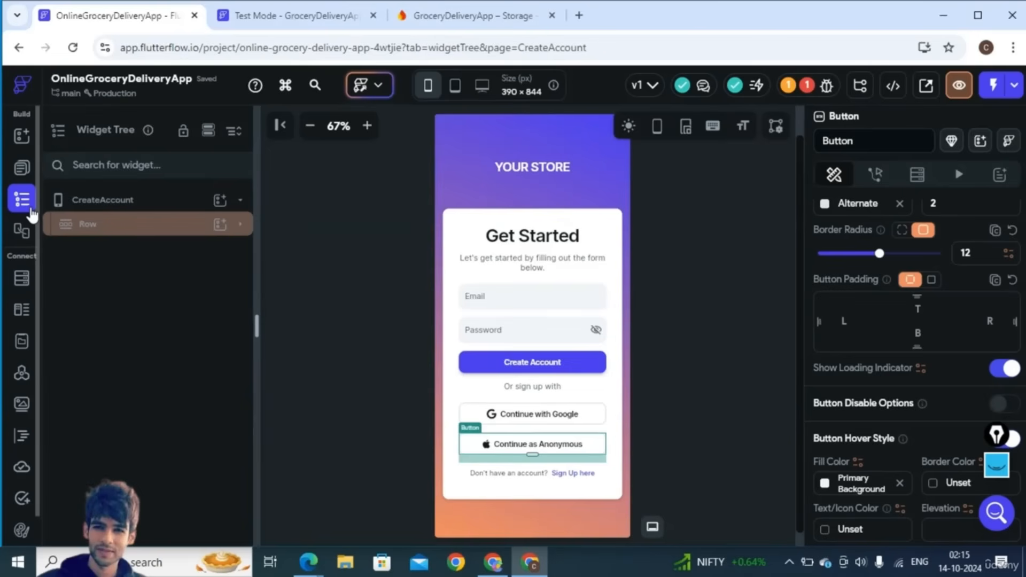
{"action": "left_click", "coordinate": [241, 225]}
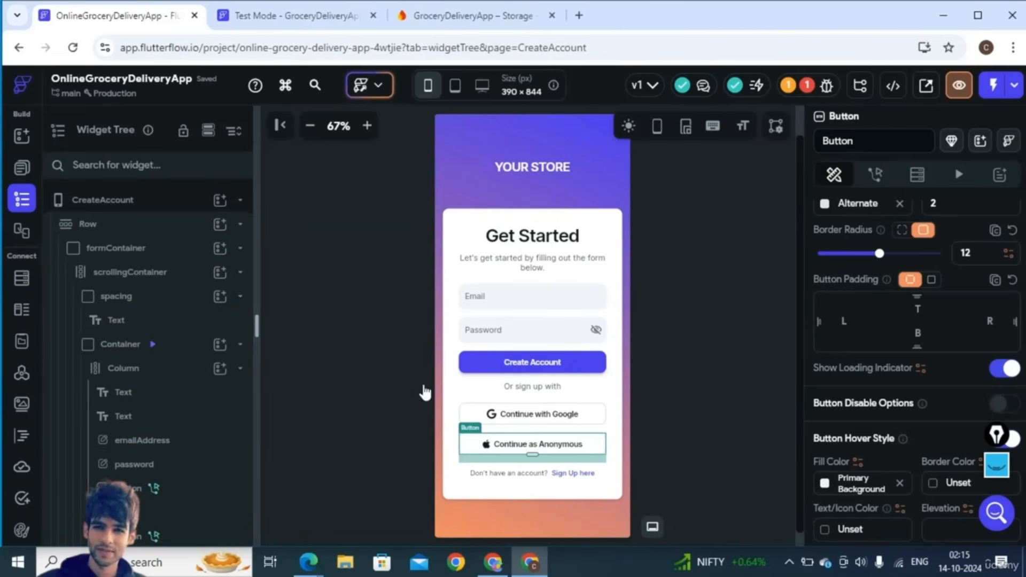
{"action": "left_click", "coordinate": [541, 412]}
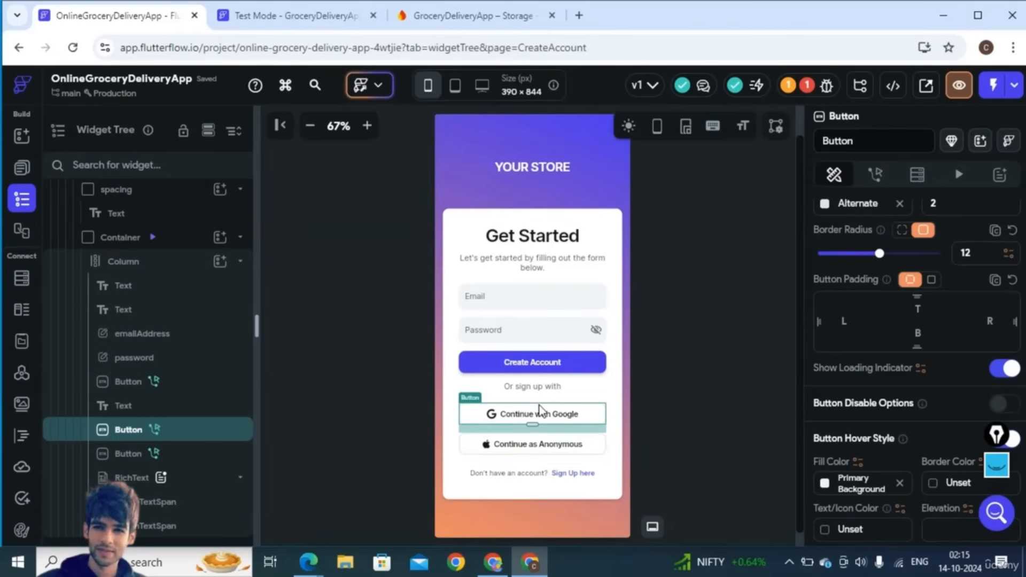
{"action": "left_click", "coordinate": [199, 455]}
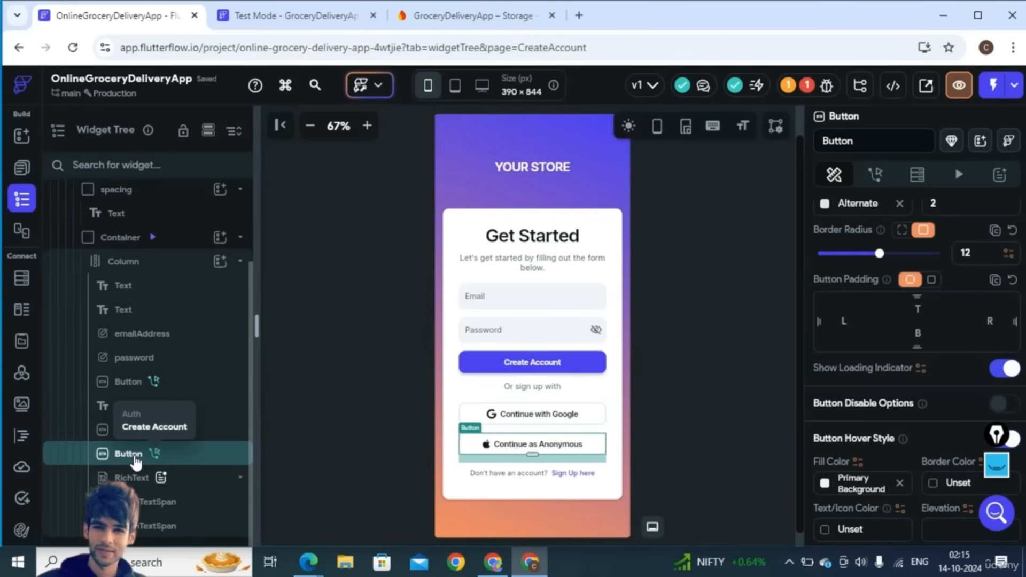
{"action": "scroll", "coordinate": [858, 460], "scroll_direction": "down", "scroll_amount": 4}
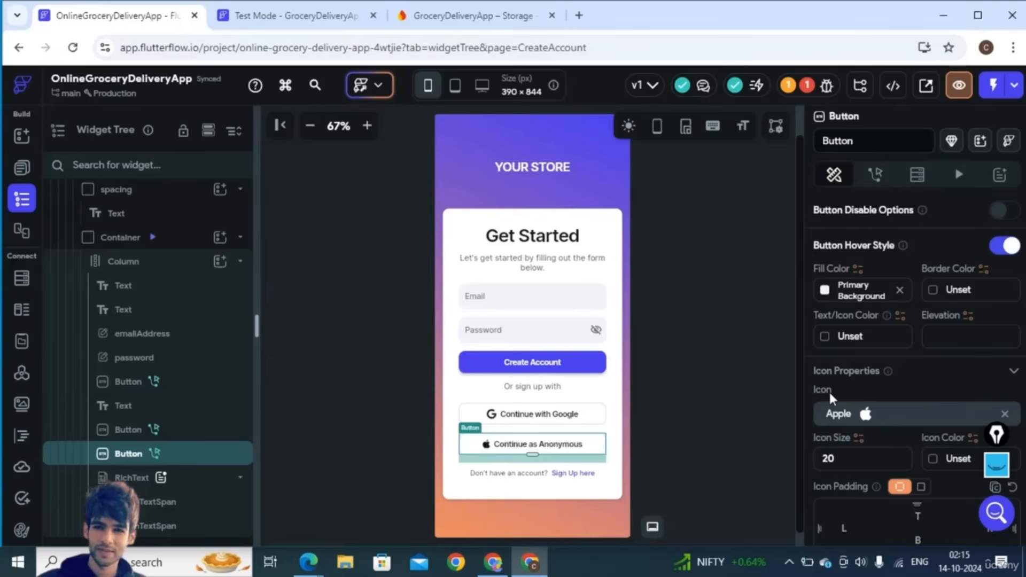
{"action": "left_click", "coordinate": [891, 417]}
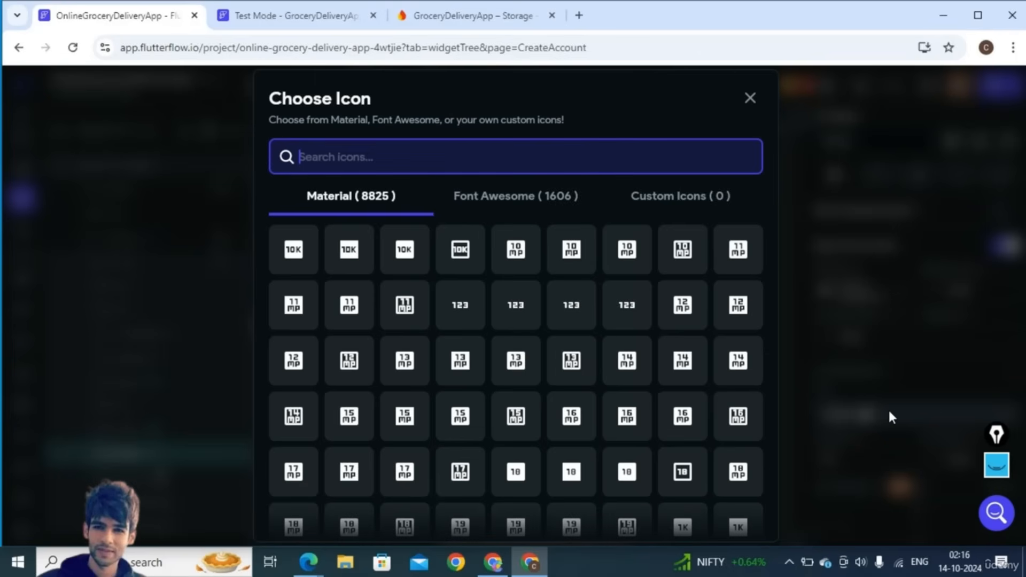
{"action": "type", "text": "ano"}
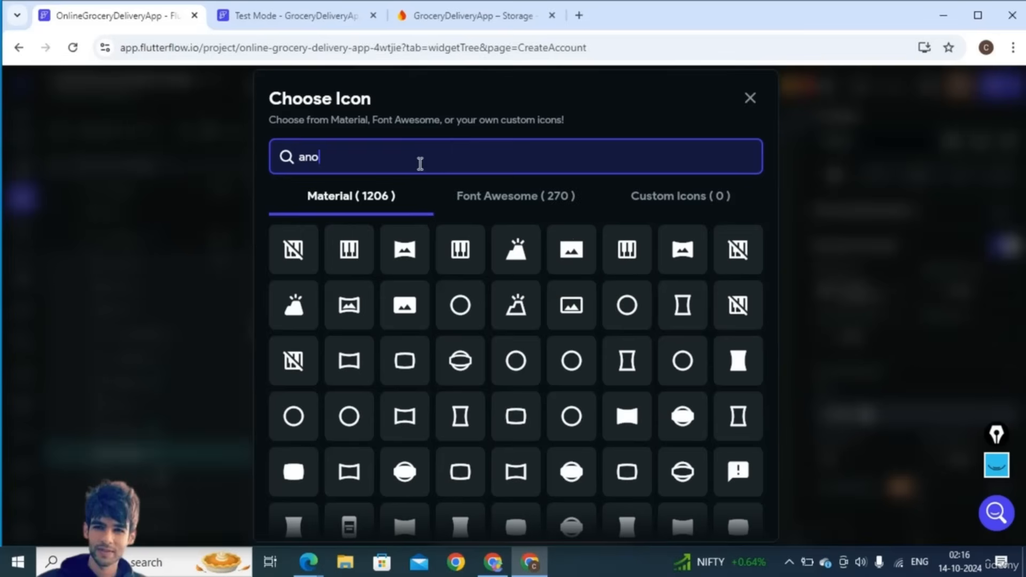
{"action": "type", "text": "nym"}
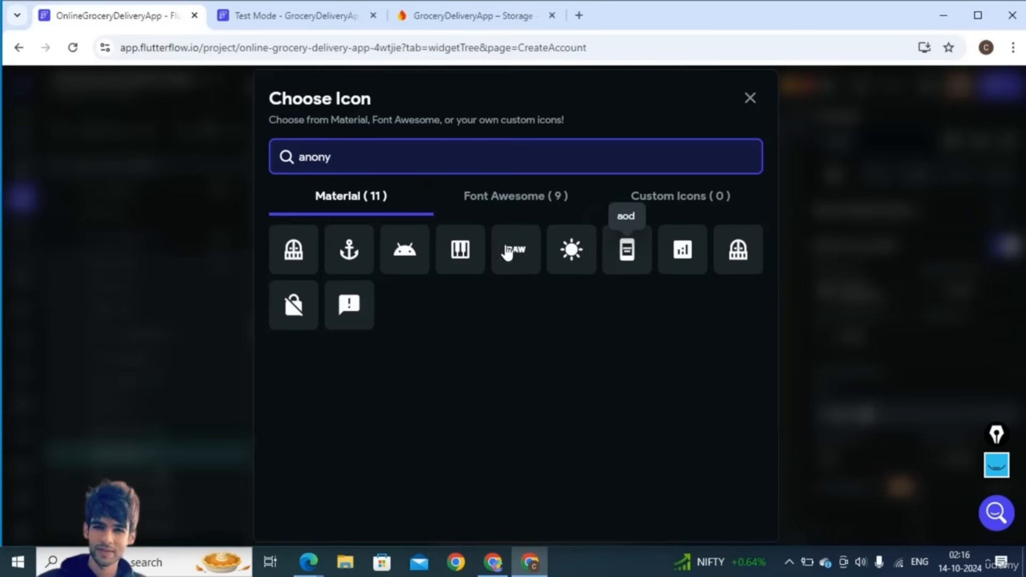
{"action": "key", "text": "BackSpace"}
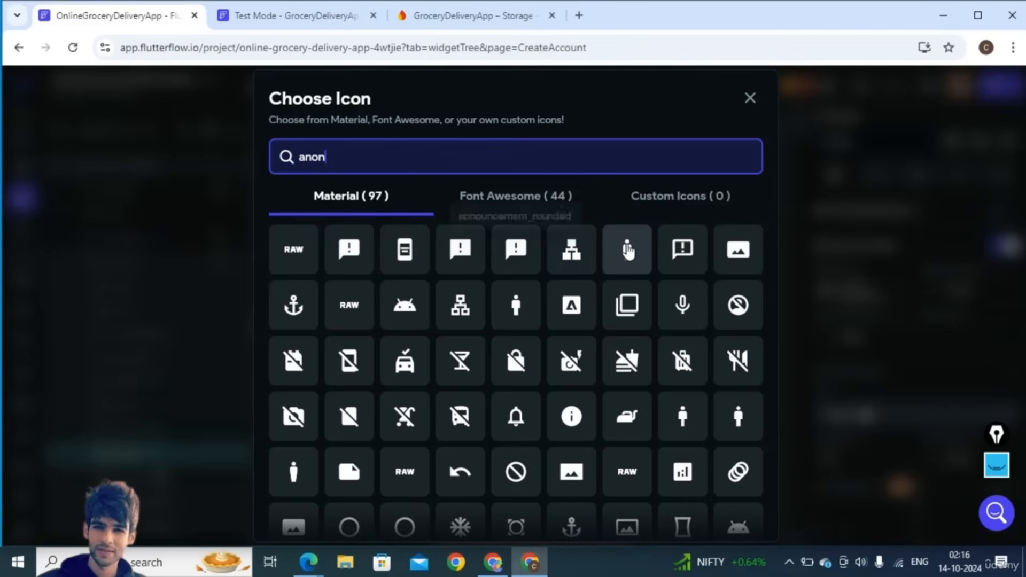
{"action": "left_click", "coordinate": [627, 256]}
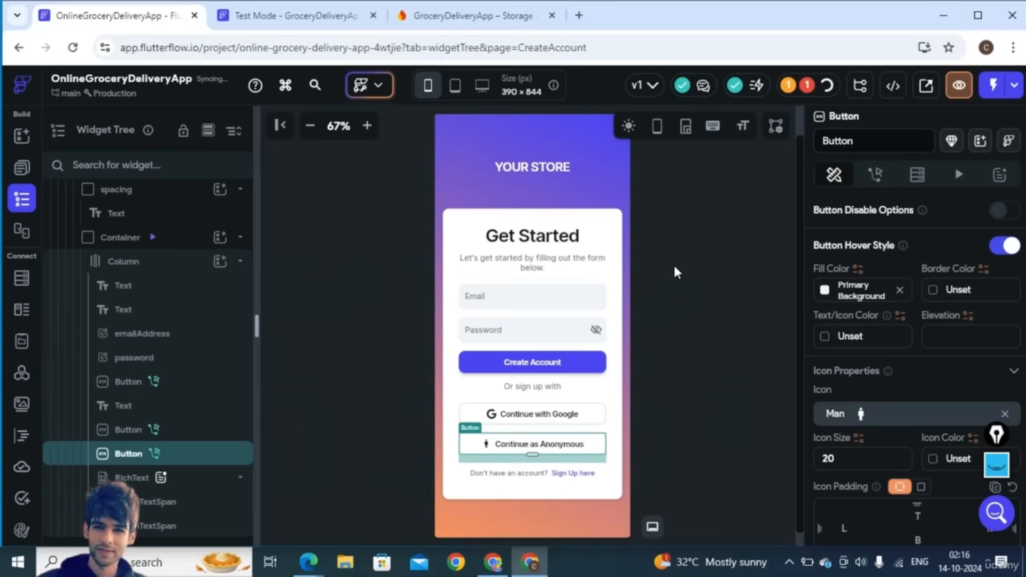
{"action": "left_click", "coordinate": [555, 474]}
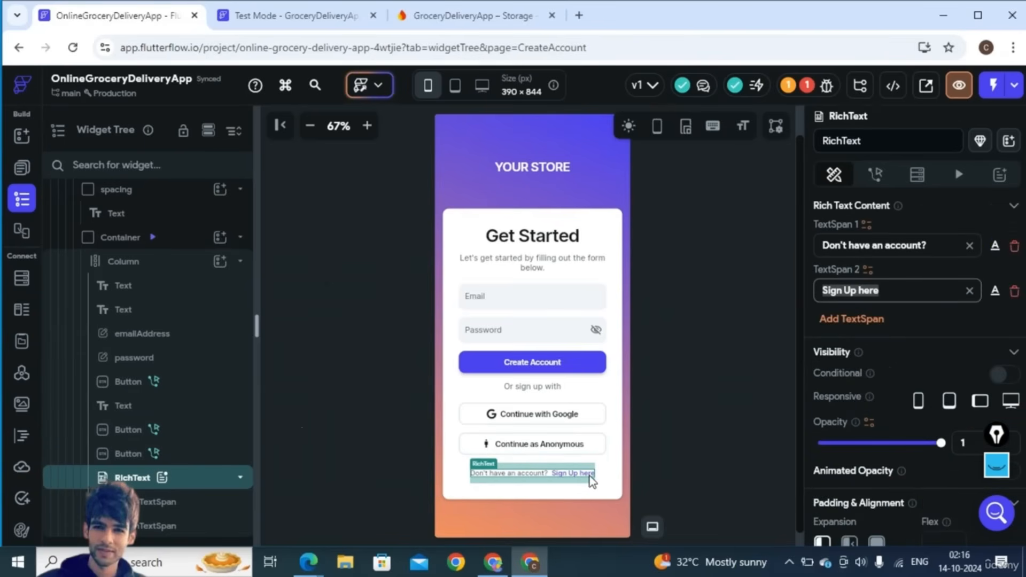
- Enter 'Login here', then inspect the form Column's heading, subtitle and email field
{"action": "type", "text": "Login"}
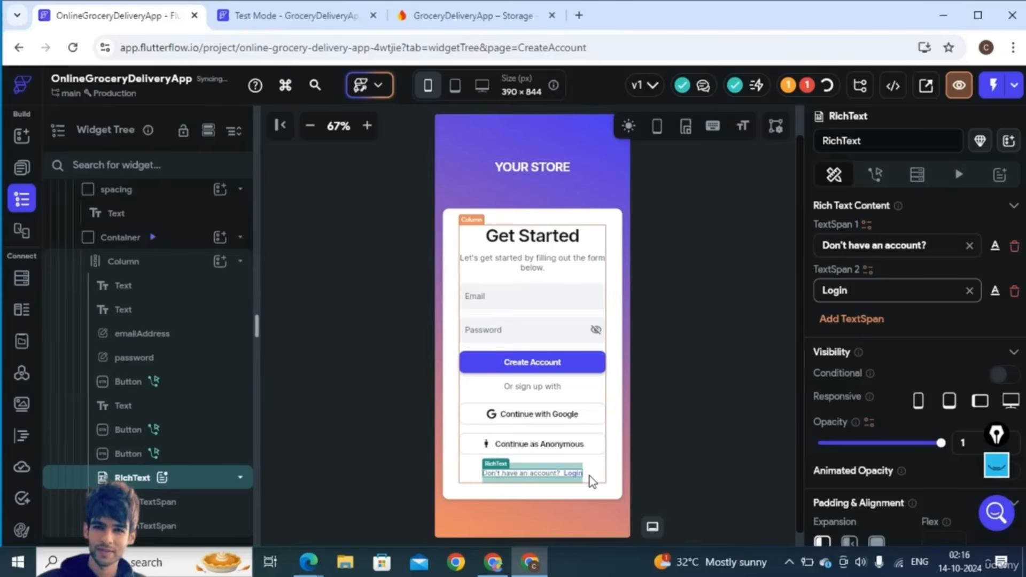
{"action": "type", "text": " here"}
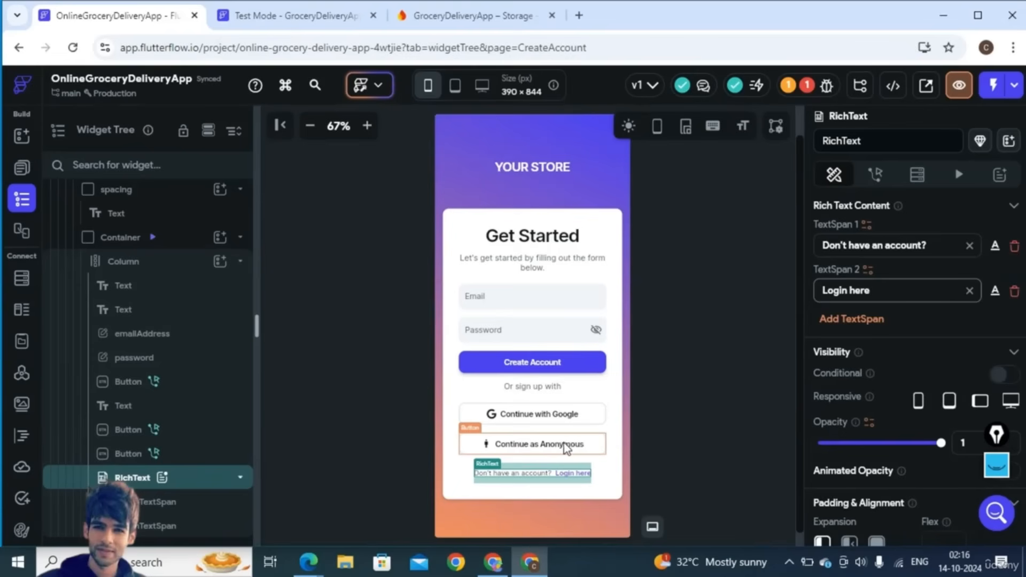
{"action": "left_click", "coordinate": [501, 300]}
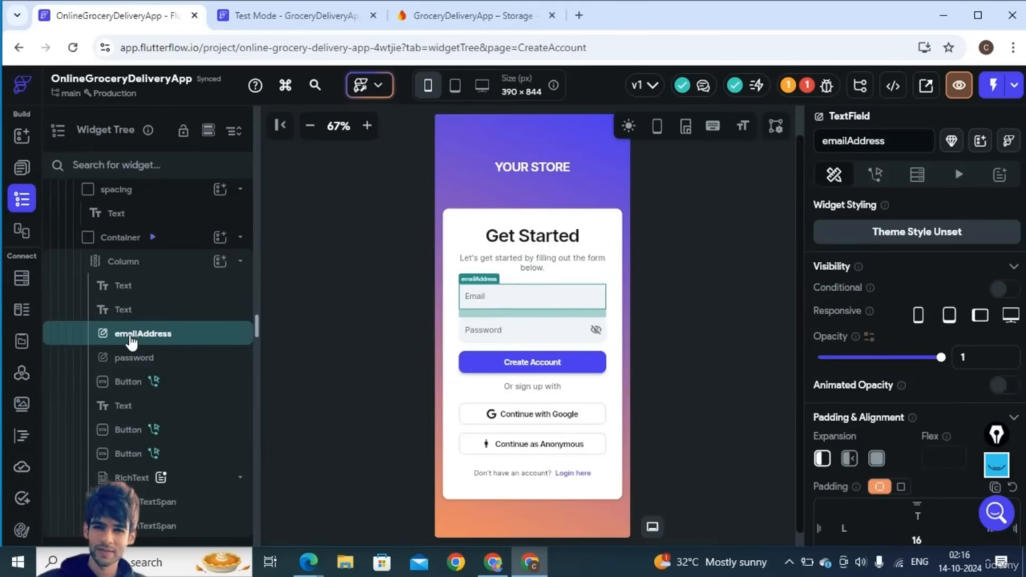
{"action": "left_click", "coordinate": [124, 267]}
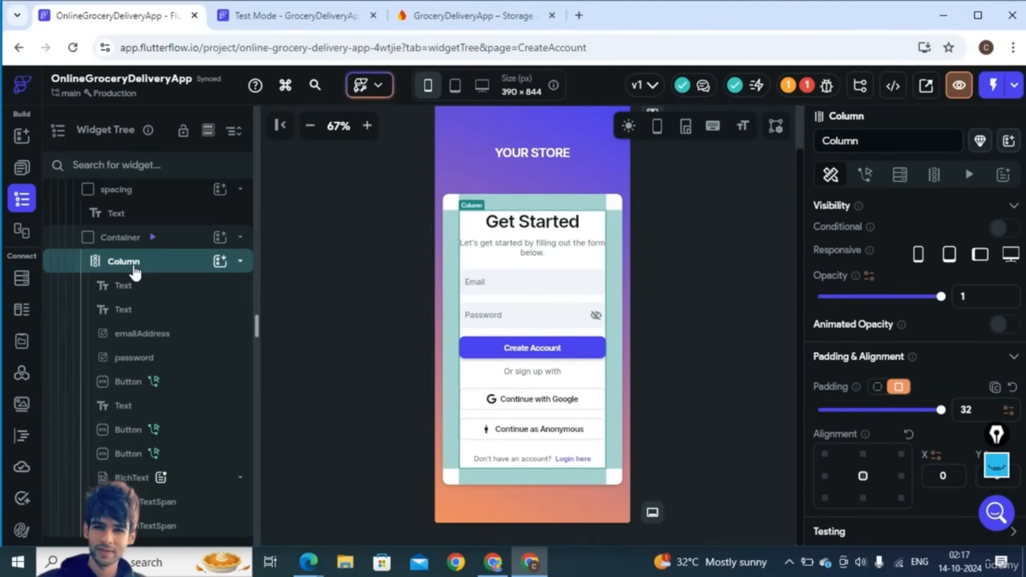
{"action": "left_click", "coordinate": [133, 289]}
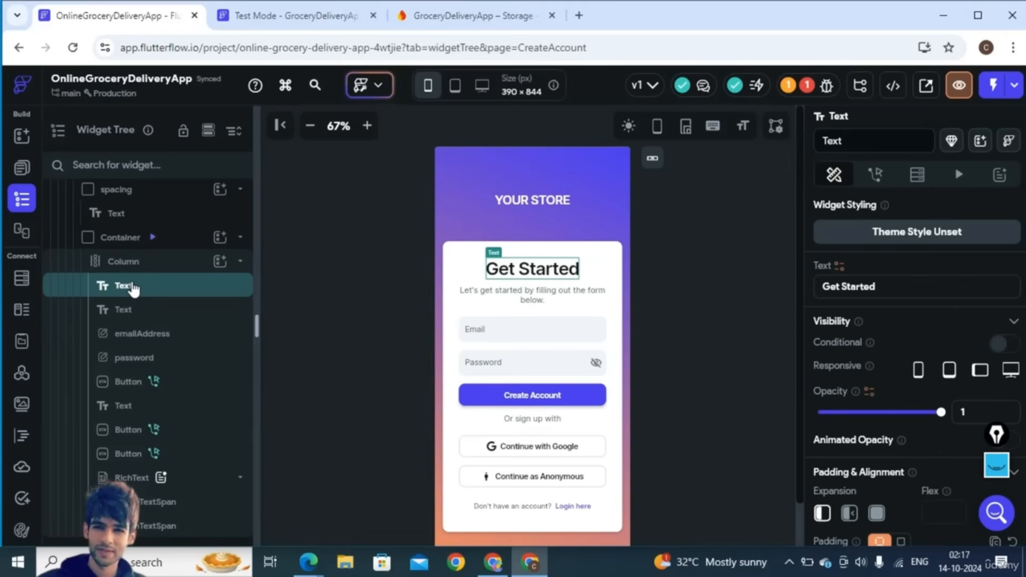
{"action": "left_click", "coordinate": [134, 313]}
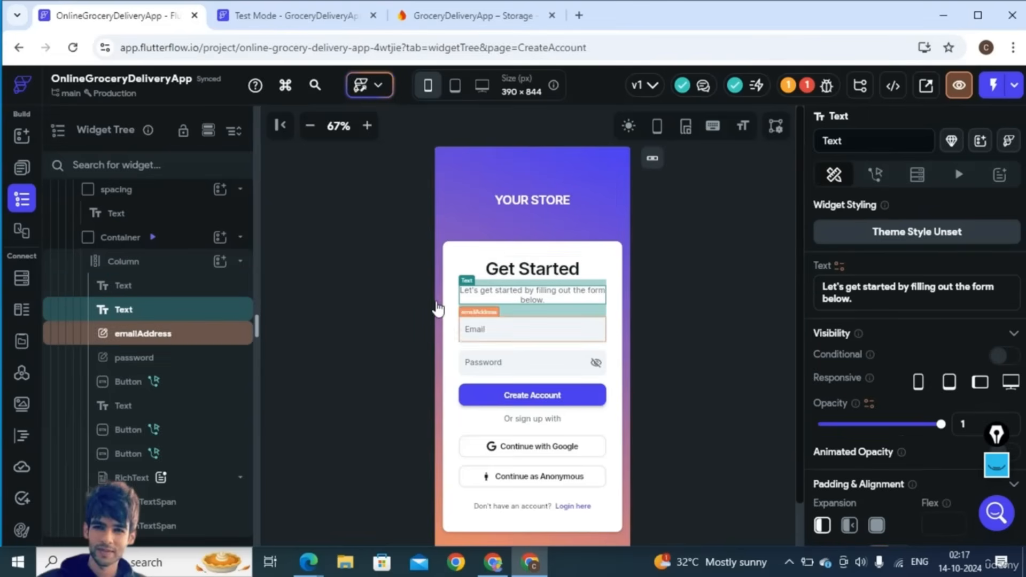
{"action": "left_click", "coordinate": [178, 341]}
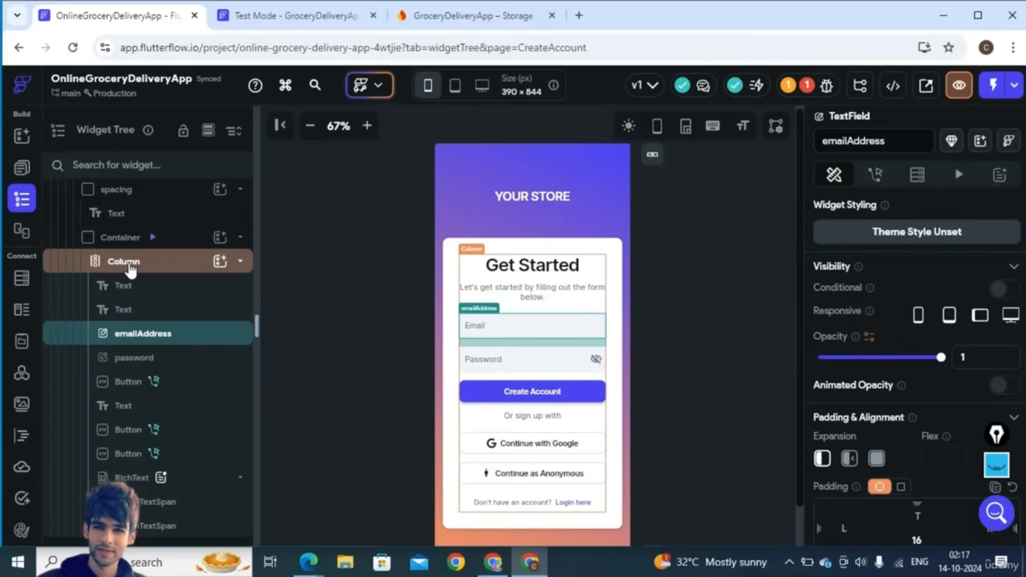
- Search the widget picker for 'Text' and add a TextField to the Create Account form's Column
{"action": "left_click", "coordinate": [220, 262]}
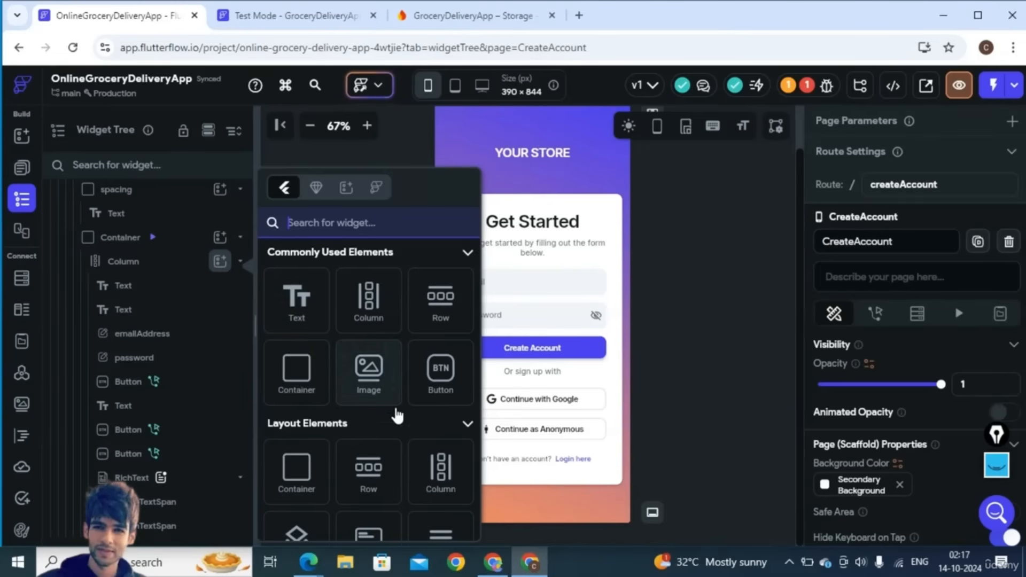
{"action": "scroll", "coordinate": [394, 428], "scroll_direction": "down", "scroll_amount": 2}
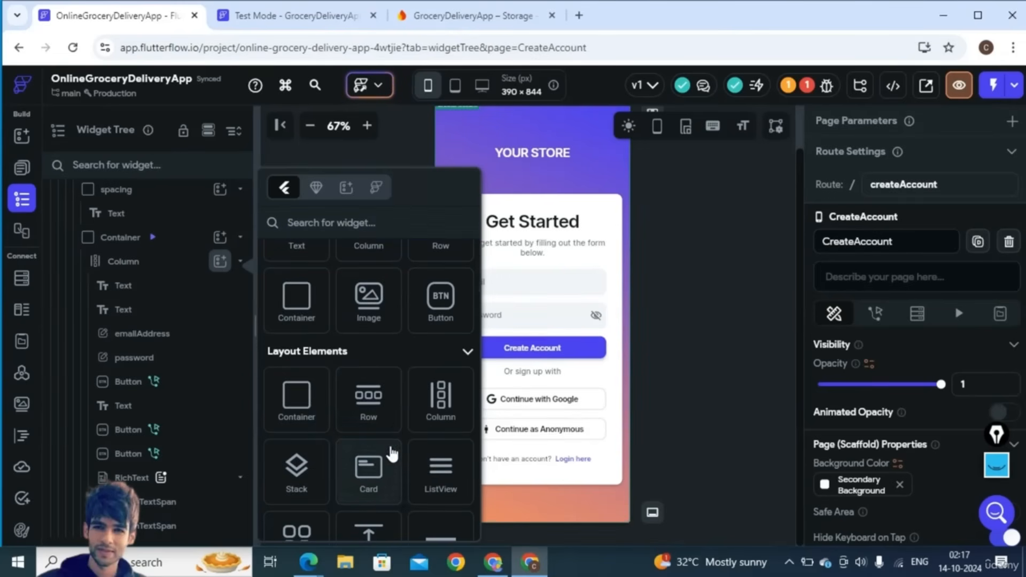
{"action": "left_click", "coordinate": [294, 222]}
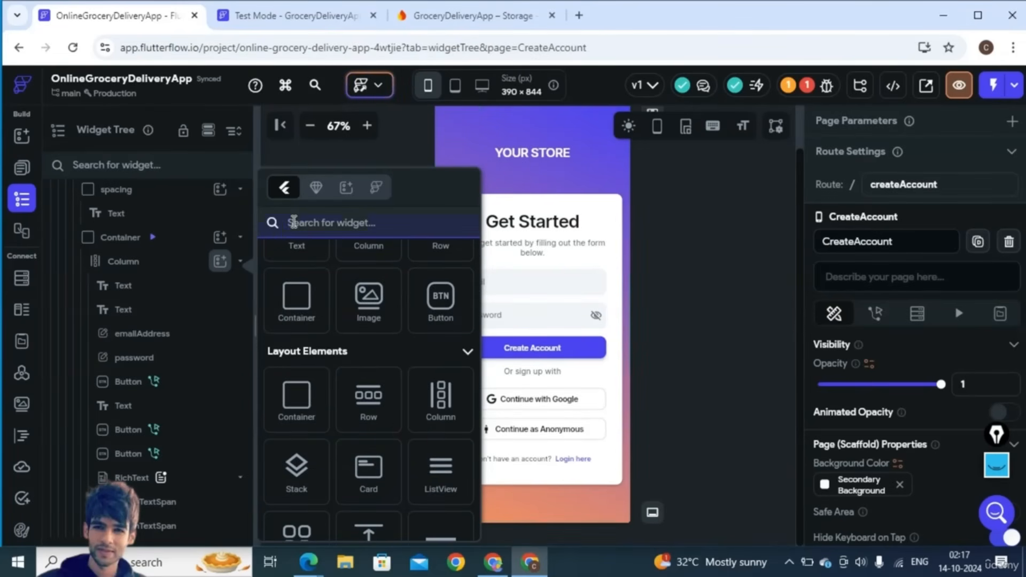
{"action": "type", "text": "Text"}
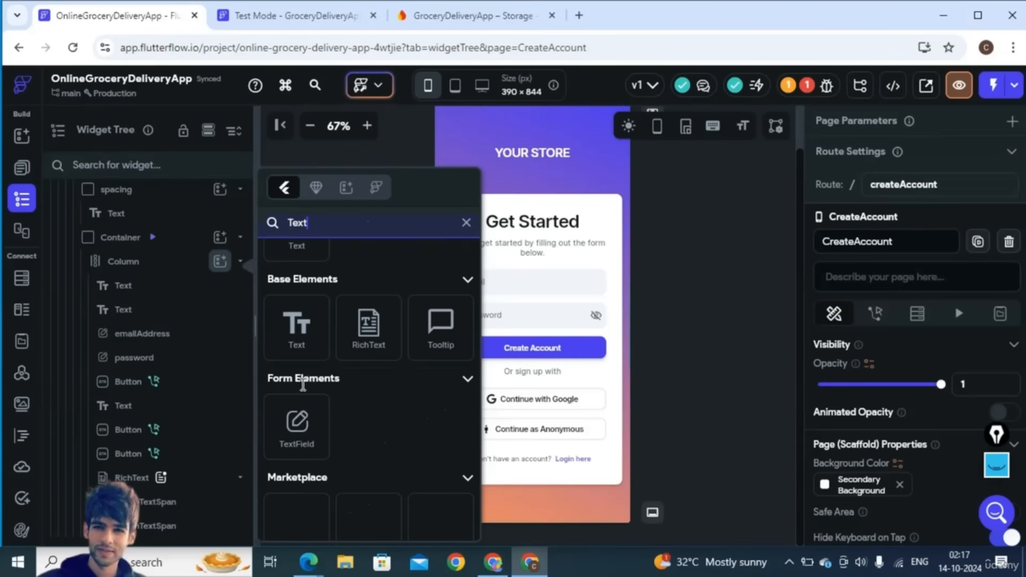
{"action": "left_click", "coordinate": [289, 425]}
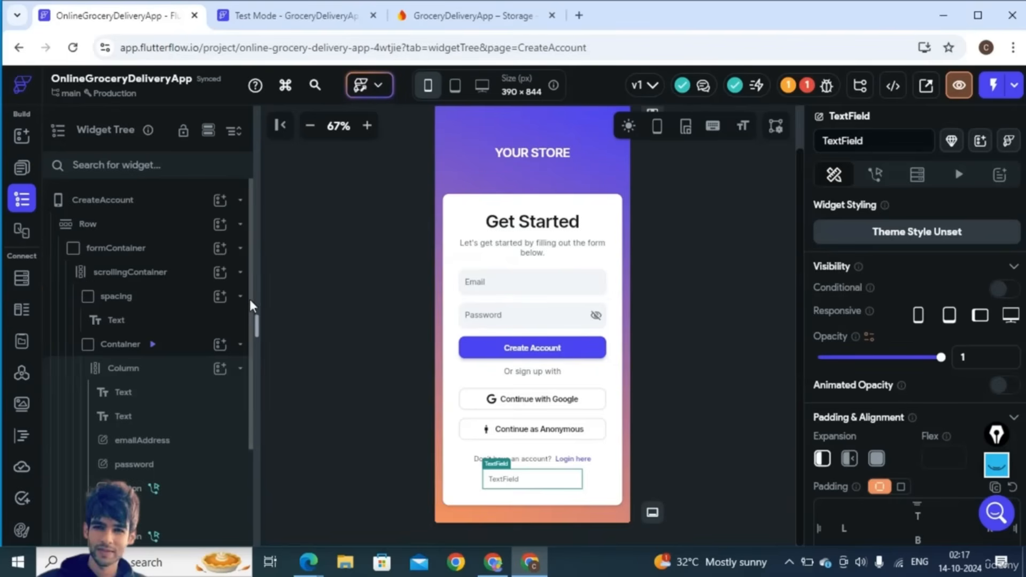
{"action": "scroll", "coordinate": [239, 494], "scroll_direction": "down", "scroll_amount": 3}
- Move the new TextField just above emailAddress in the Widget Tree and select the Email field
{"action": "left_click_drag", "start_coordinate": [153, 526], "coordinate": [120, 302]}
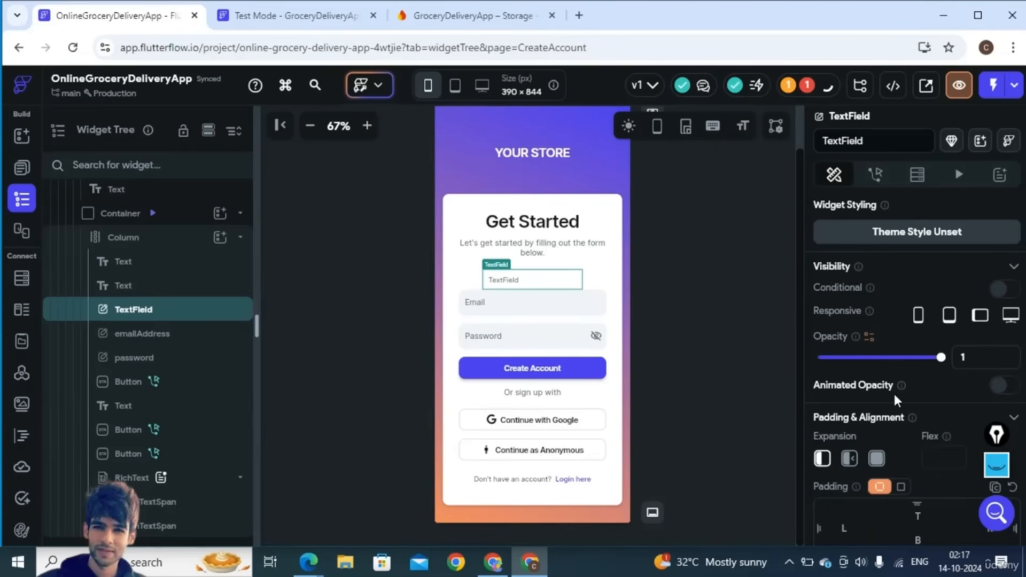
{"action": "scroll", "coordinate": [893, 392], "scroll_direction": "down", "scroll_amount": 2}
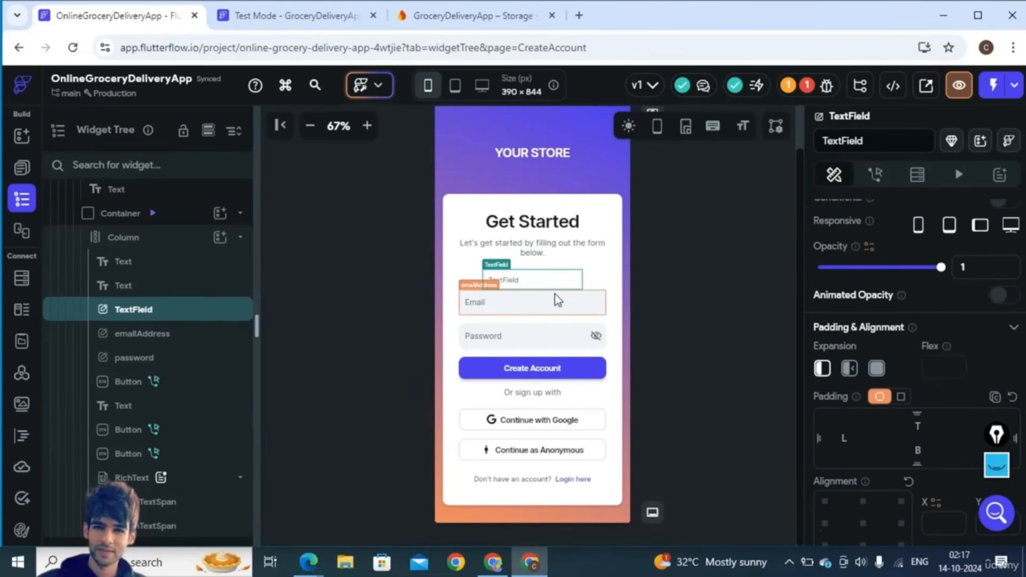
{"action": "left_click", "coordinate": [518, 306]}
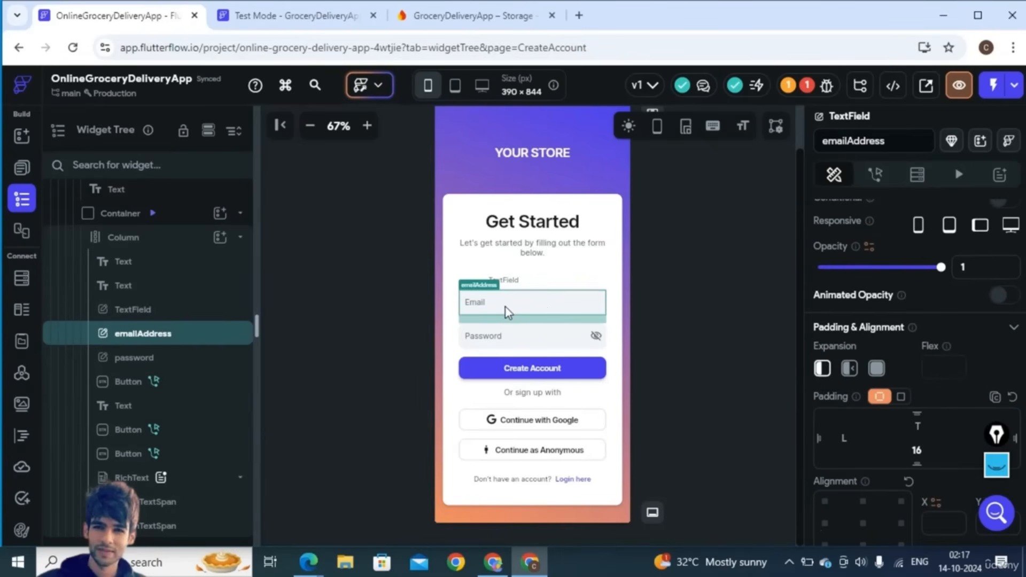
{"action": "scroll", "coordinate": [868, 447], "scroll_direction": "down", "scroll_amount": 8}
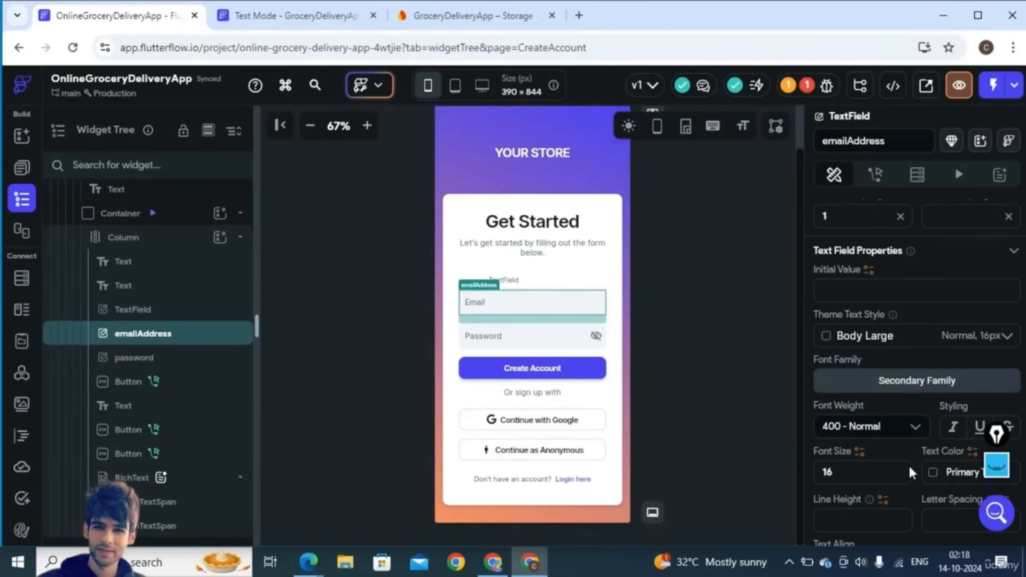
{"action": "scroll", "coordinate": [911, 467], "scroll_direction": "down", "scroll_amount": 1}
{"action": "scroll", "coordinate": [906, 393], "scroll_direction": "up", "scroll_amount": 5}
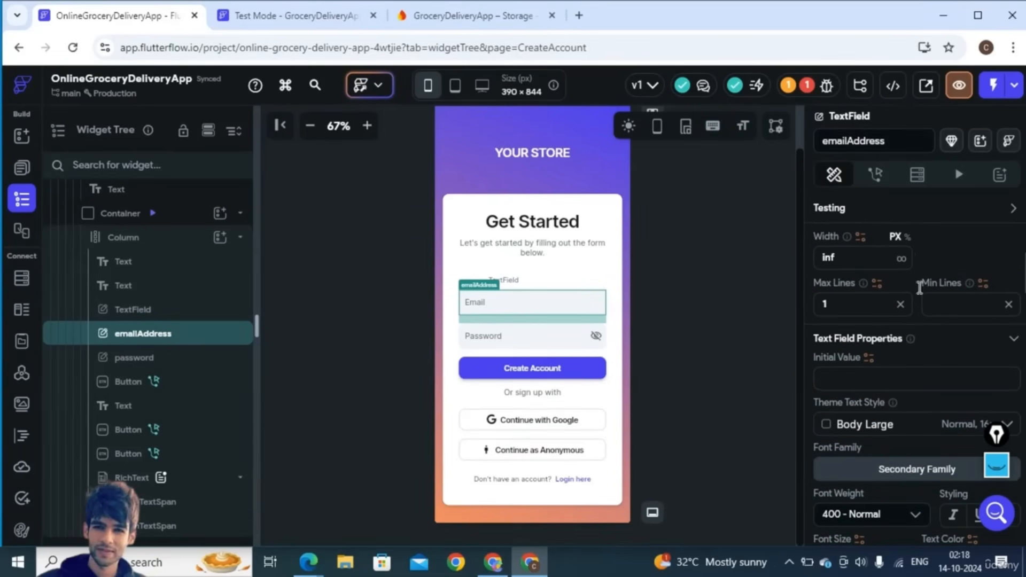
{"action": "scroll", "coordinate": [919, 291], "scroll_direction": "up", "scroll_amount": 6}
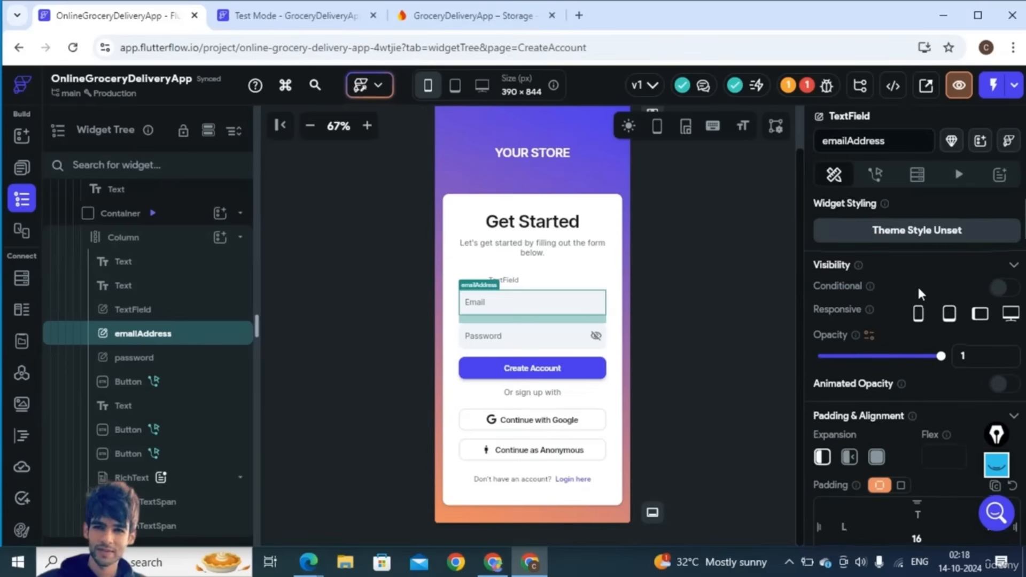
{"action": "scroll", "coordinate": [919, 292], "scroll_direction": "down", "scroll_amount": 2}
{"action": "scroll", "coordinate": [916, 386], "scroll_direction": "down", "scroll_amount": 8}
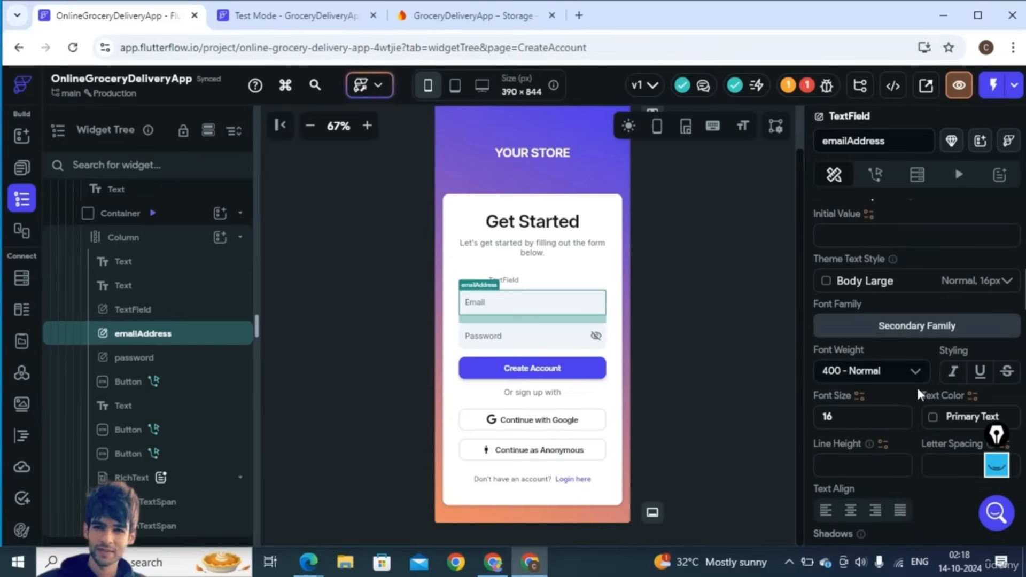
- Check the Email field's label text, text colour and #f1f4f8 fill colour, then reselect the TextField
{"action": "left_click_drag", "start_coordinate": [1000, 438], "coordinate": [985, 486]}
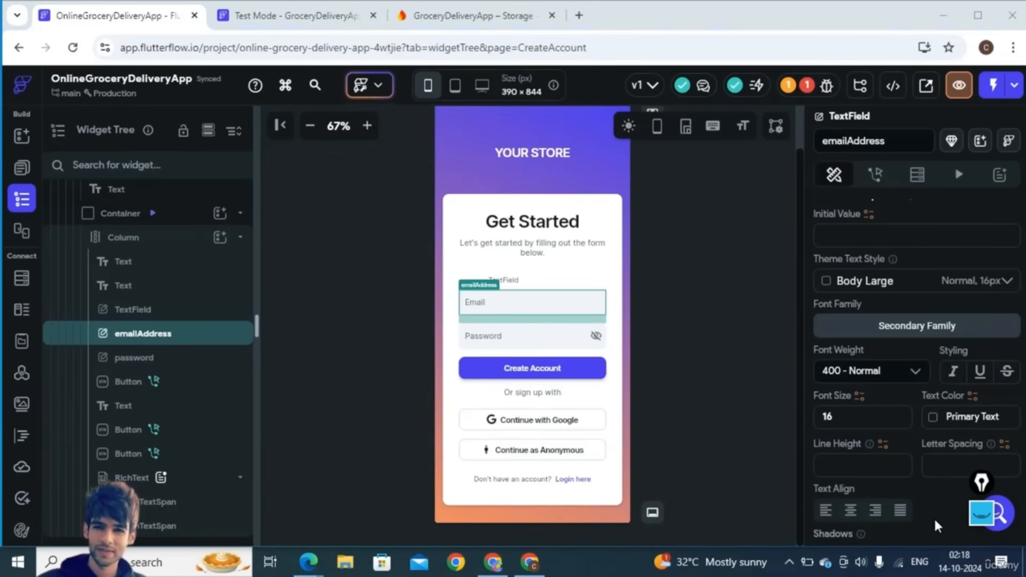
{"action": "left_click", "coordinate": [935, 486]}
{"action": "scroll", "coordinate": [935, 486], "scroll_direction": "down", "scroll_amount": 5}
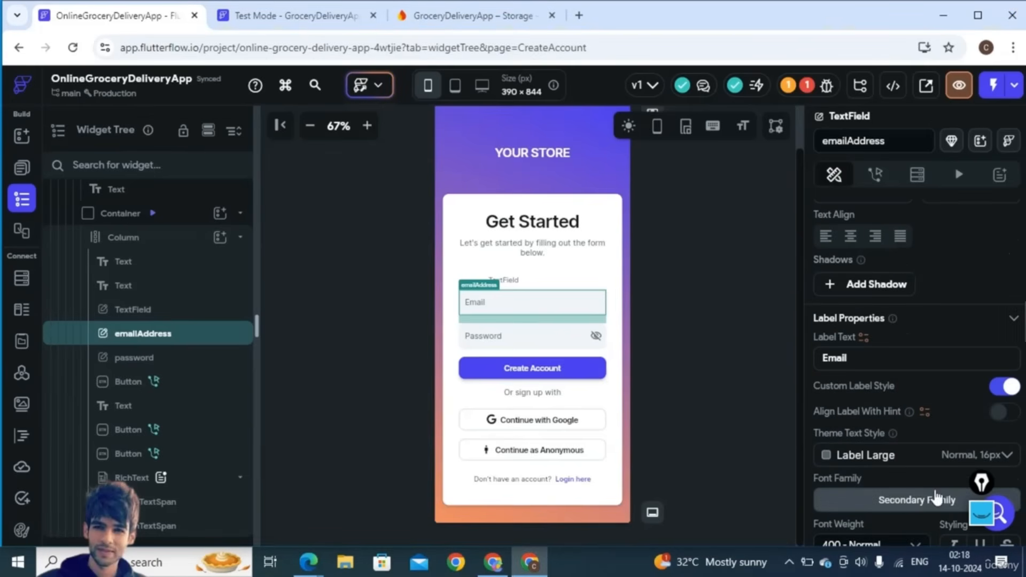
{"action": "scroll", "coordinate": [916, 419], "scroll_direction": "down", "scroll_amount": 5}
{"action": "scroll", "coordinate": [917, 418], "scroll_direction": "up", "scroll_amount": 4}
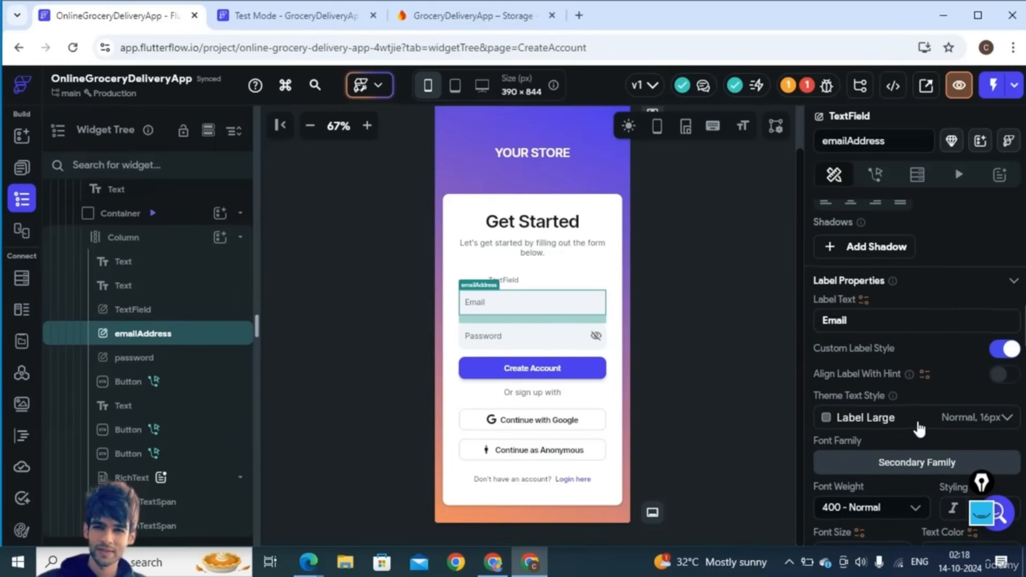
{"action": "double_click", "coordinate": [840, 320]}
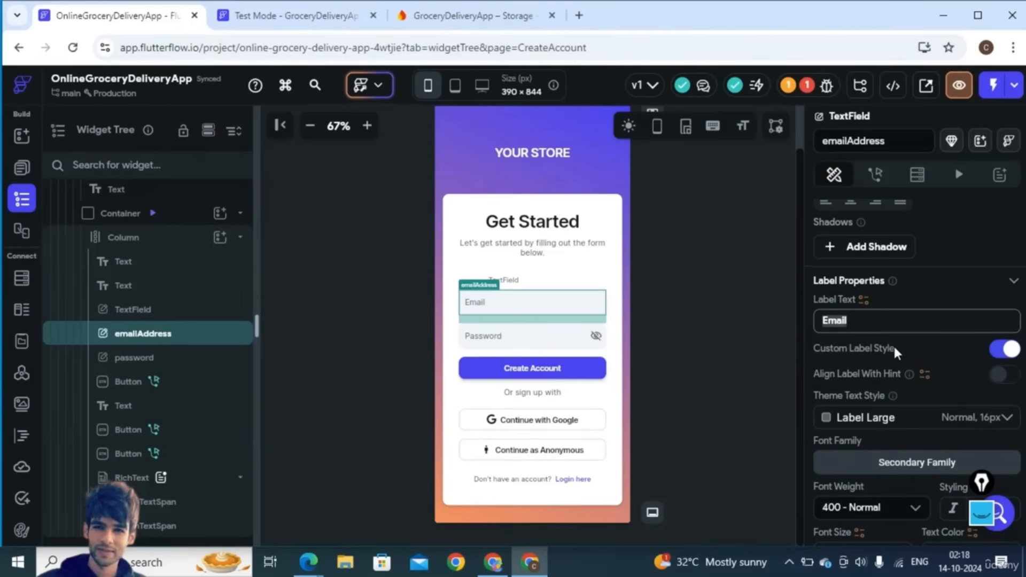
{"action": "scroll", "coordinate": [925, 419], "scroll_direction": "down", "scroll_amount": 3}
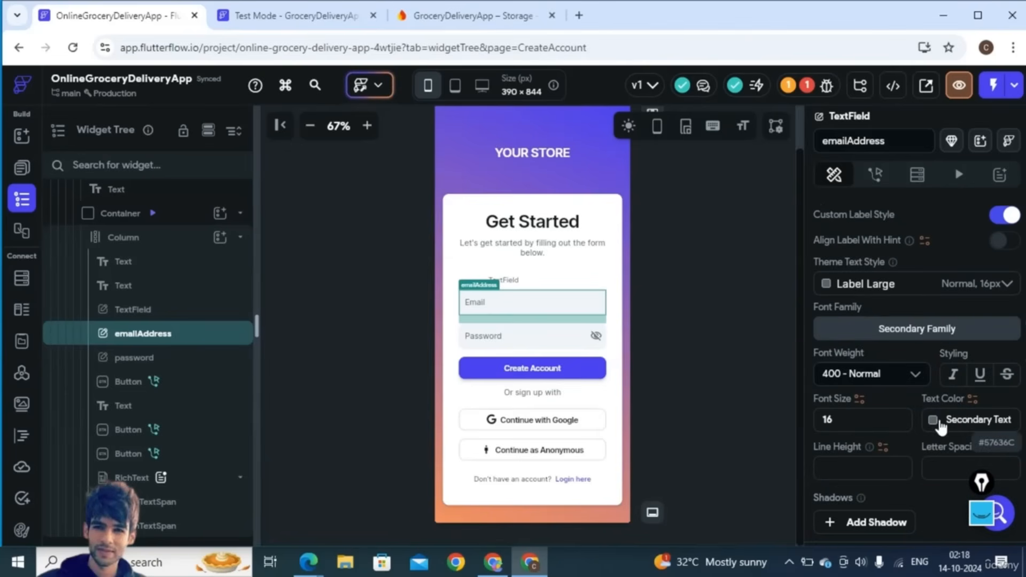
{"action": "left_click", "coordinate": [955, 420]}
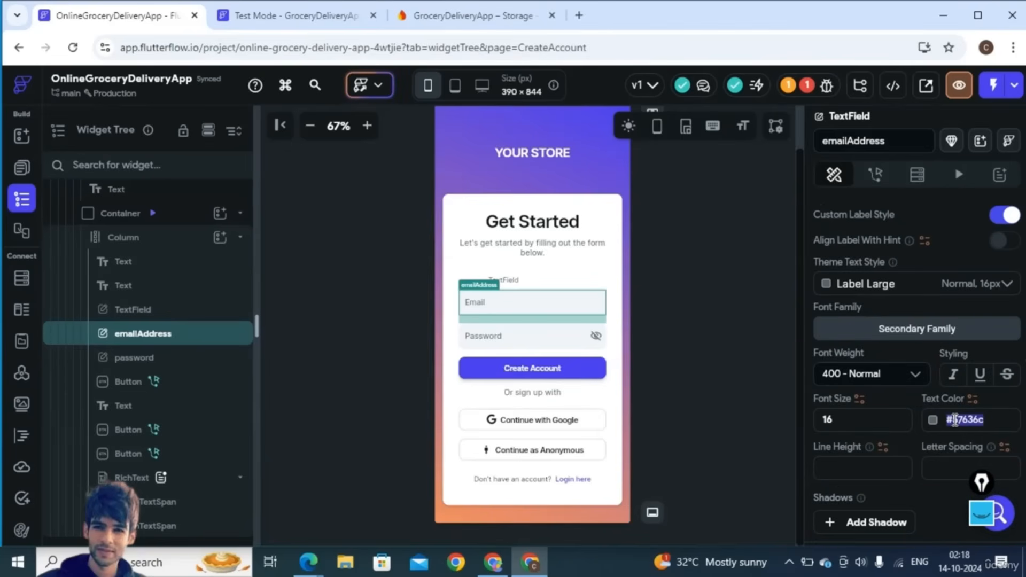
{"action": "scroll", "coordinate": [910, 445], "scroll_direction": "down", "scroll_amount": 1}
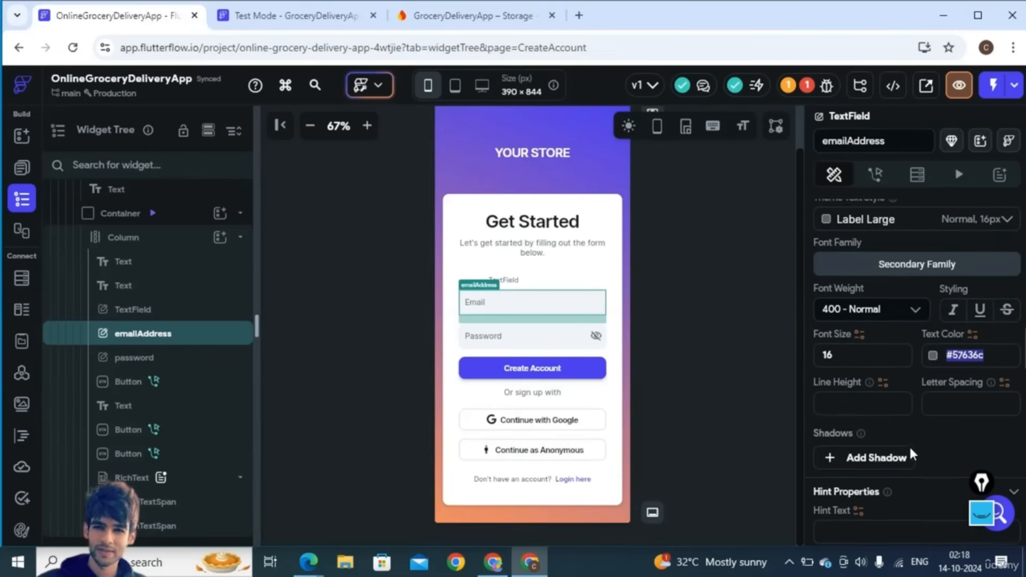
{"action": "scroll", "coordinate": [911, 455], "scroll_direction": "down", "scroll_amount": 5}
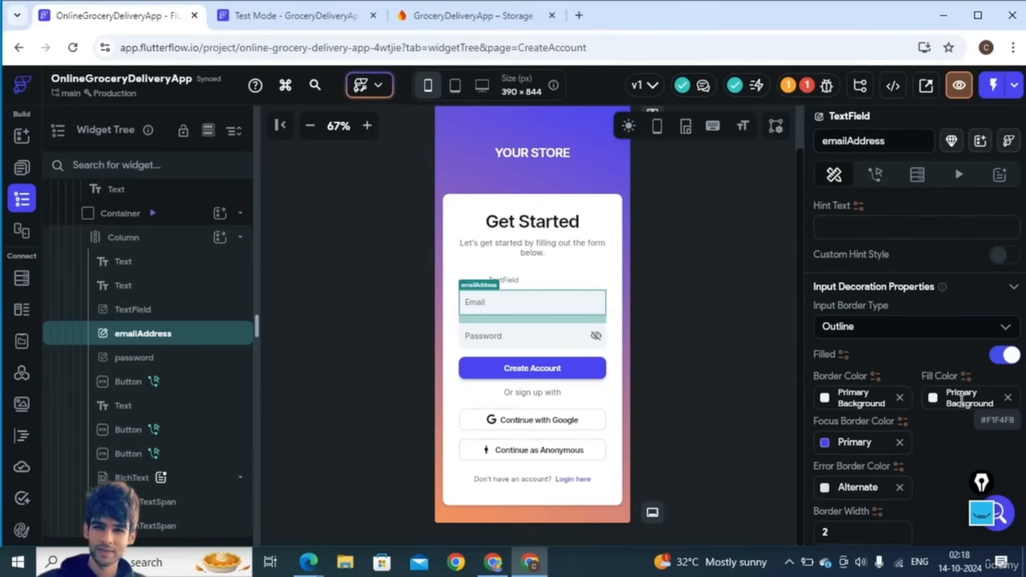
{"action": "left_click", "coordinate": [961, 400]}
{"action": "key", "text": "ctrl+c"}
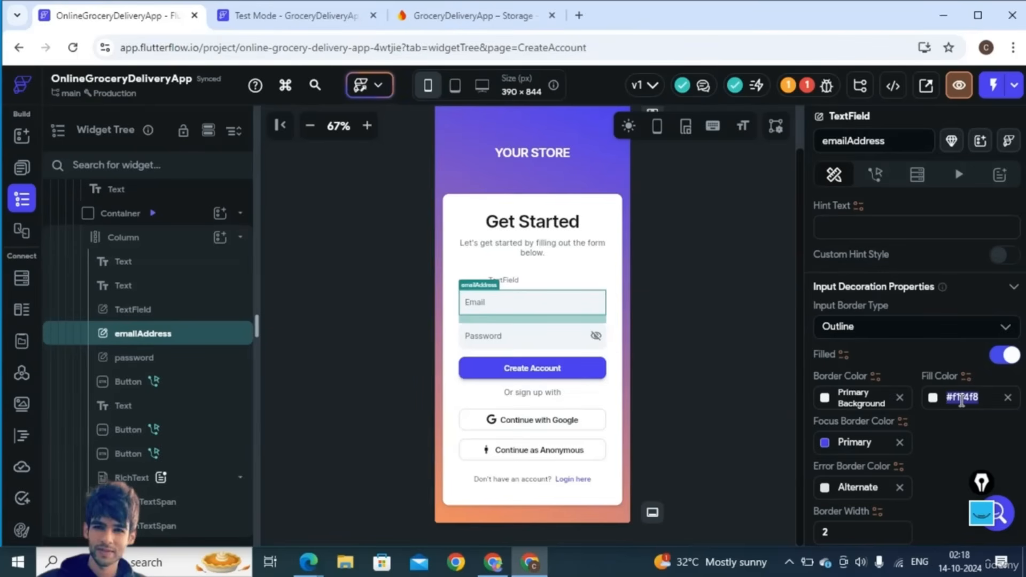
{"action": "scroll", "coordinate": [939, 443], "scroll_direction": "down", "scroll_amount": 2}
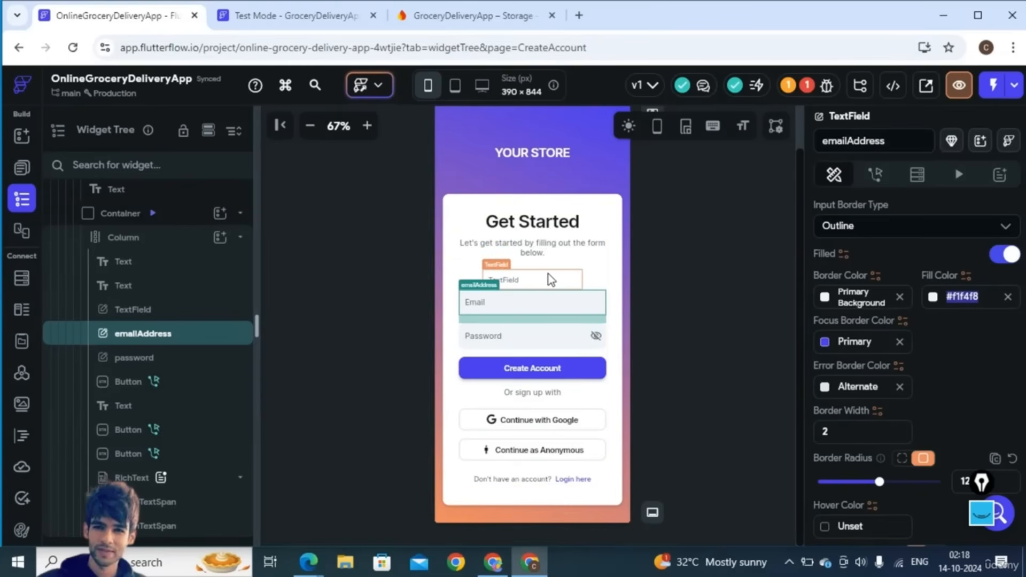
{"action": "left_click", "coordinate": [551, 279]}
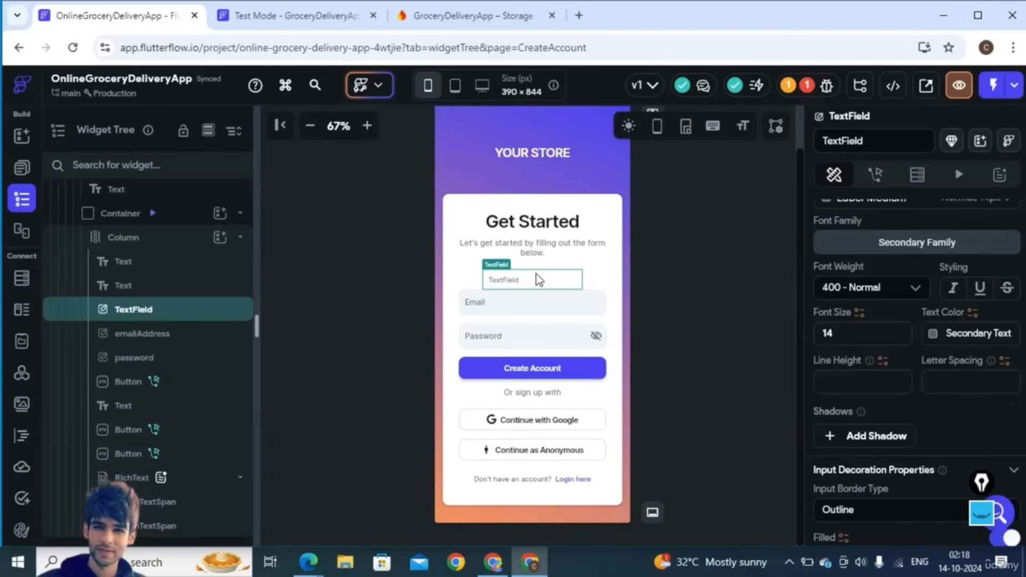
{"action": "scroll", "coordinate": [973, 451], "scroll_direction": "down", "scroll_amount": 2}
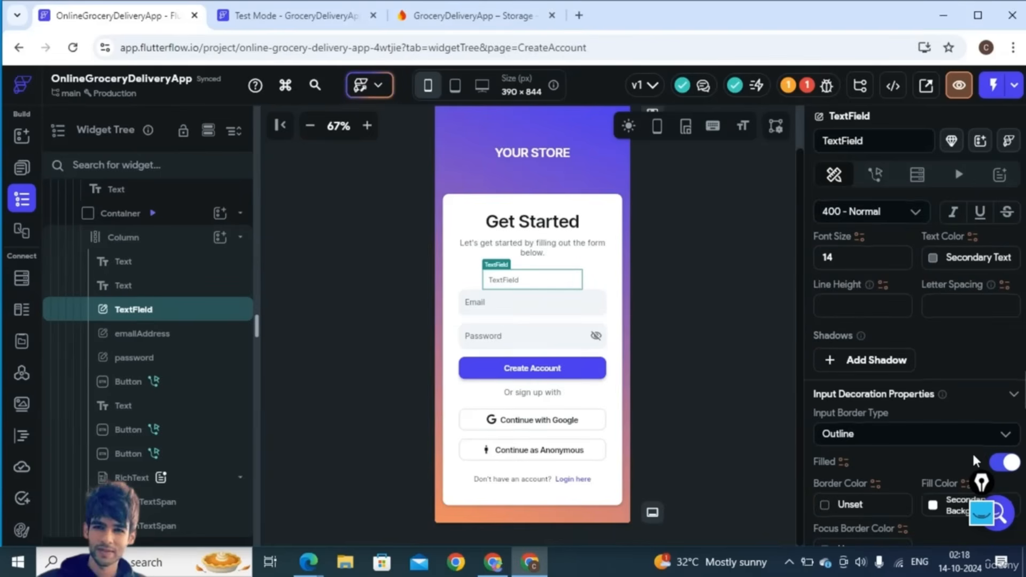
{"action": "scroll", "coordinate": [954, 399], "scroll_direction": "down", "scroll_amount": 2}
{"action": "left_click", "coordinate": [954, 399]}
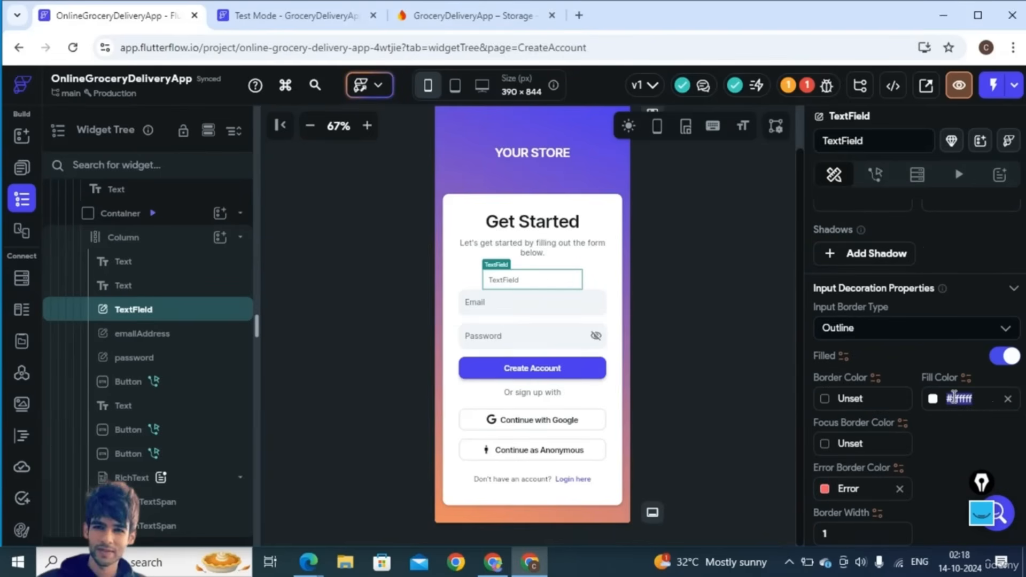
{"action": "key", "text": "ctrl+v"}
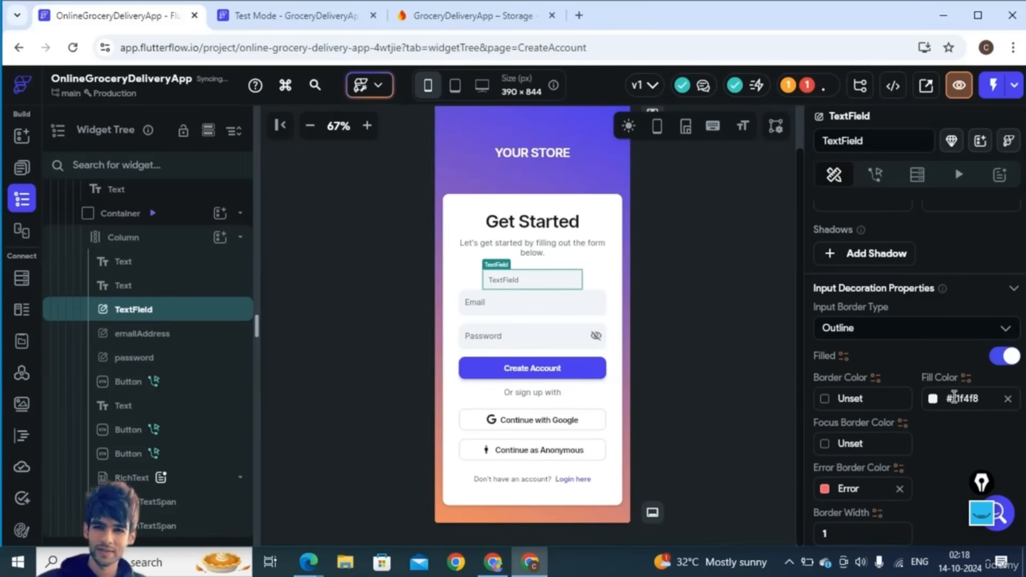
{"action": "left_click", "coordinate": [528, 303]}
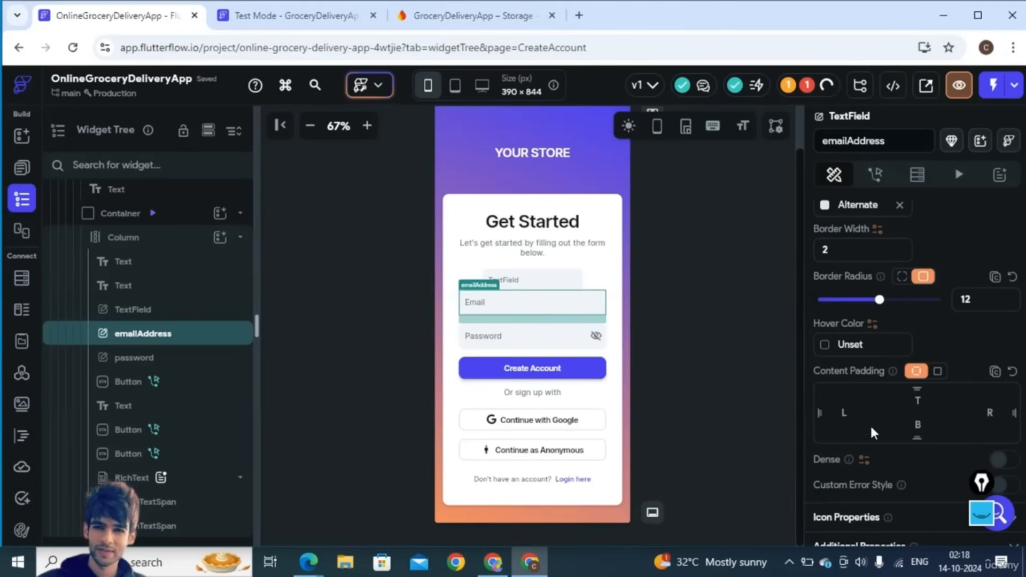
{"action": "scroll", "coordinate": [870, 425], "scroll_direction": "down", "scroll_amount": 3}
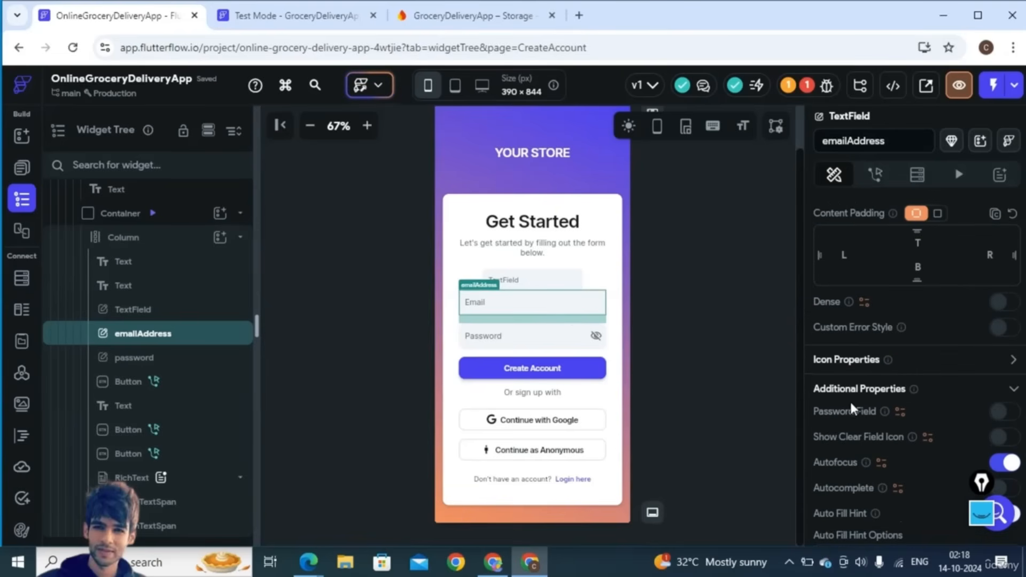
{"action": "scroll", "coordinate": [893, 451], "scroll_direction": "down", "scroll_amount": 2}
{"action": "scroll", "coordinate": [893, 451], "scroll_direction": "down", "scroll_amount": 5}
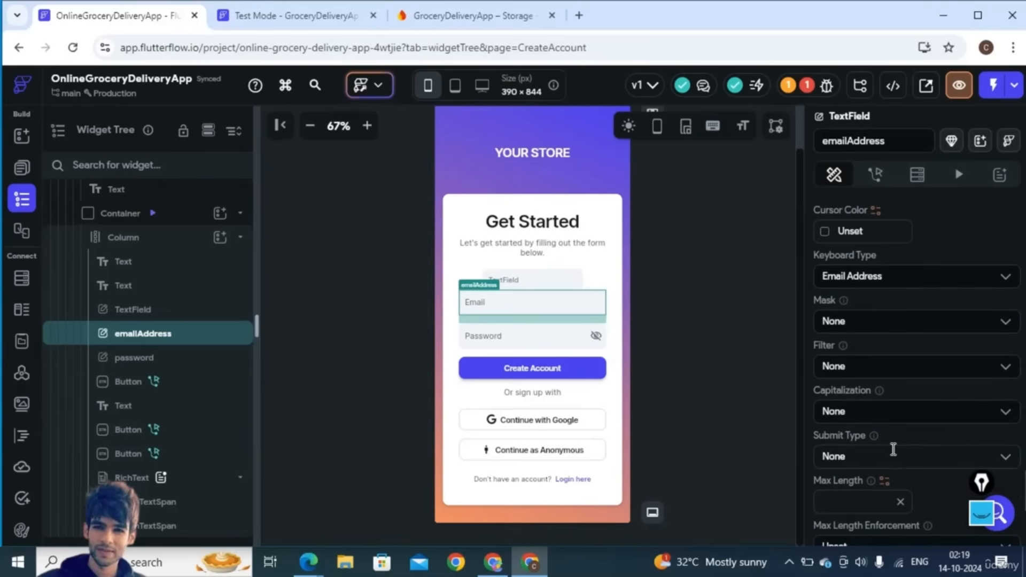
{"action": "left_click", "coordinate": [864, 276]}
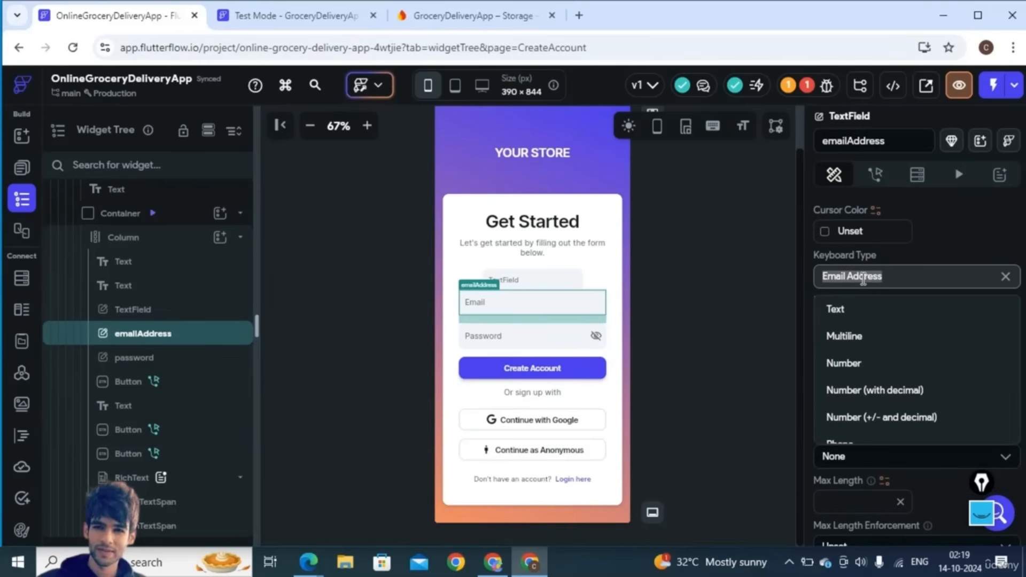
{"action": "left_click", "coordinate": [922, 243]}
{"action": "scroll", "coordinate": [915, 485], "scroll_direction": "down", "scroll_amount": 4}
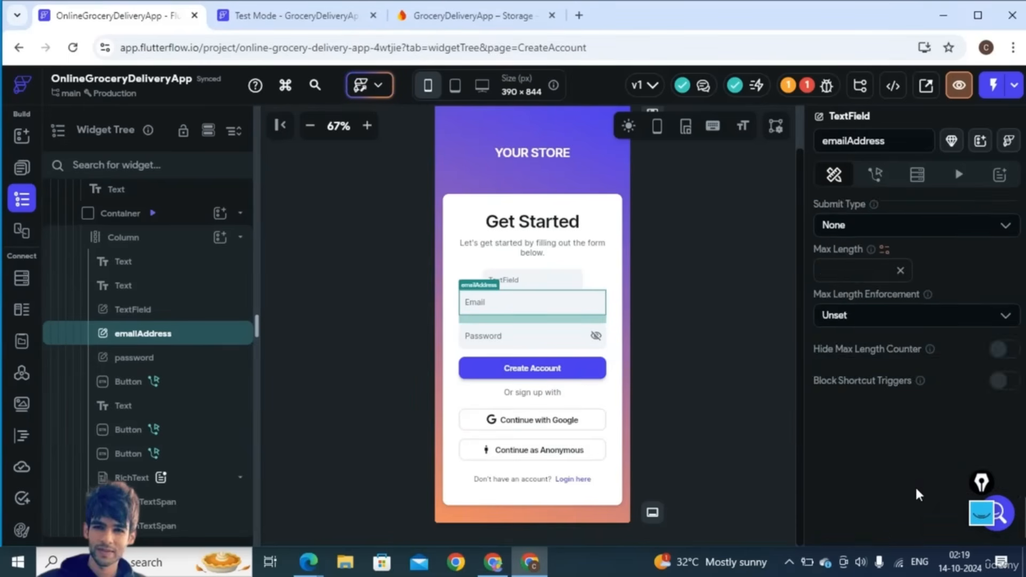
{"action": "scroll", "coordinate": [922, 348], "scroll_direction": "up", "scroll_amount": 8}
{"action": "scroll", "coordinate": [927, 352], "scroll_direction": "up", "scroll_amount": 3}
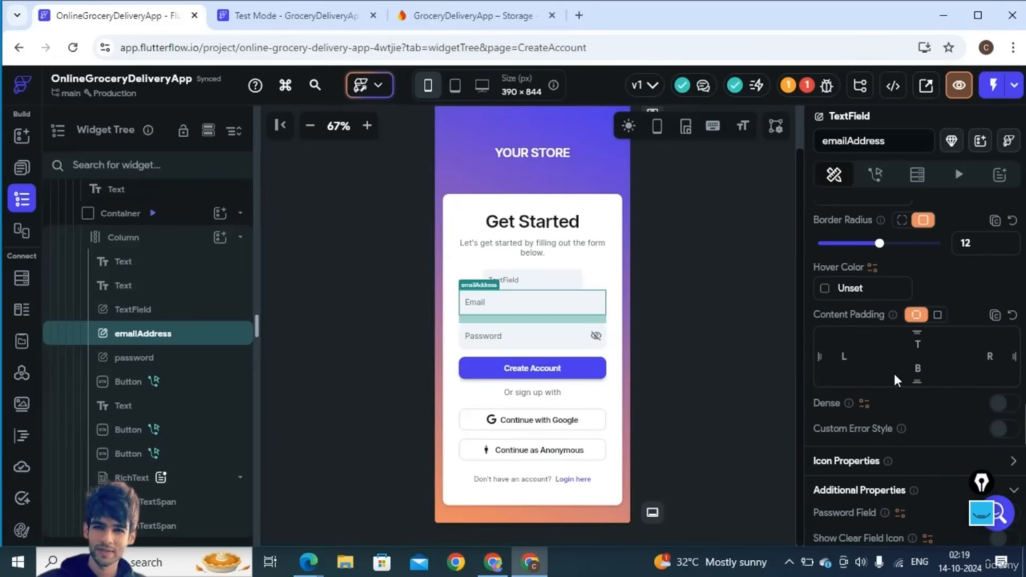
{"action": "scroll", "coordinate": [894, 376], "scroll_direction": "up", "scroll_amount": 5}
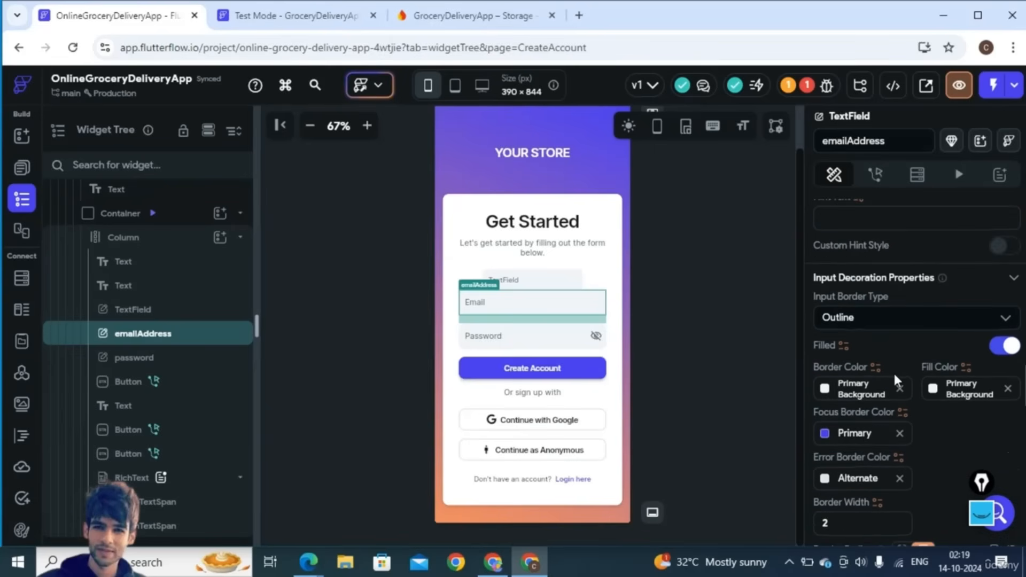
{"action": "scroll", "coordinate": [895, 377], "scroll_direction": "up", "scroll_amount": 6}
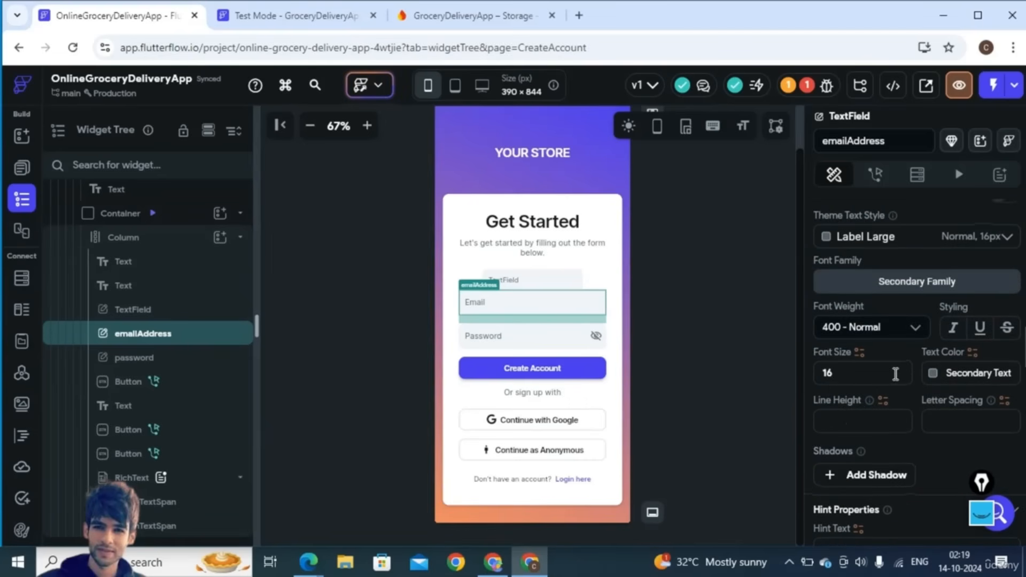
{"action": "scroll", "coordinate": [896, 373], "scroll_direction": "up", "scroll_amount": 5}
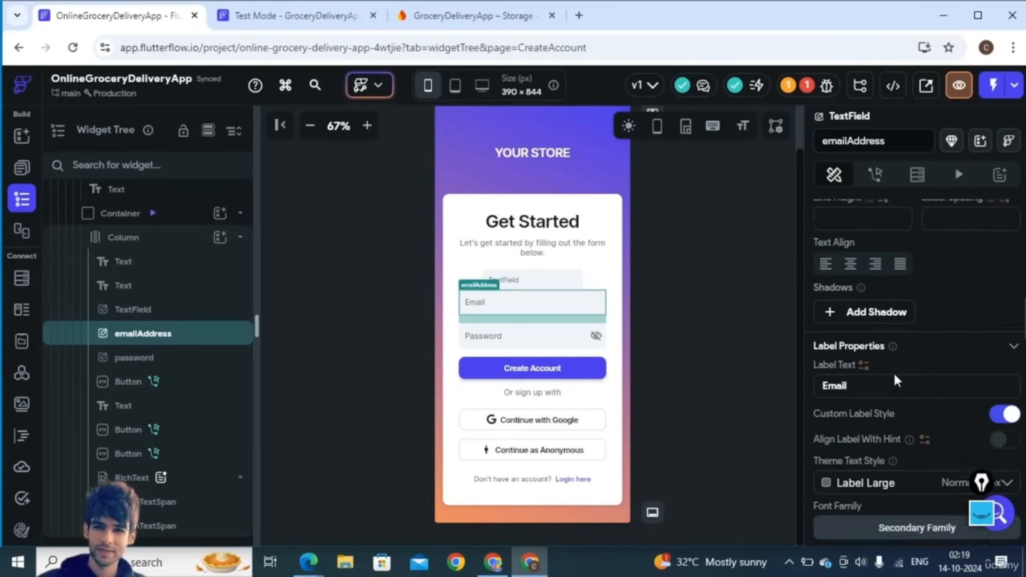
{"action": "scroll", "coordinate": [893, 372], "scroll_direction": "up", "scroll_amount": 6}
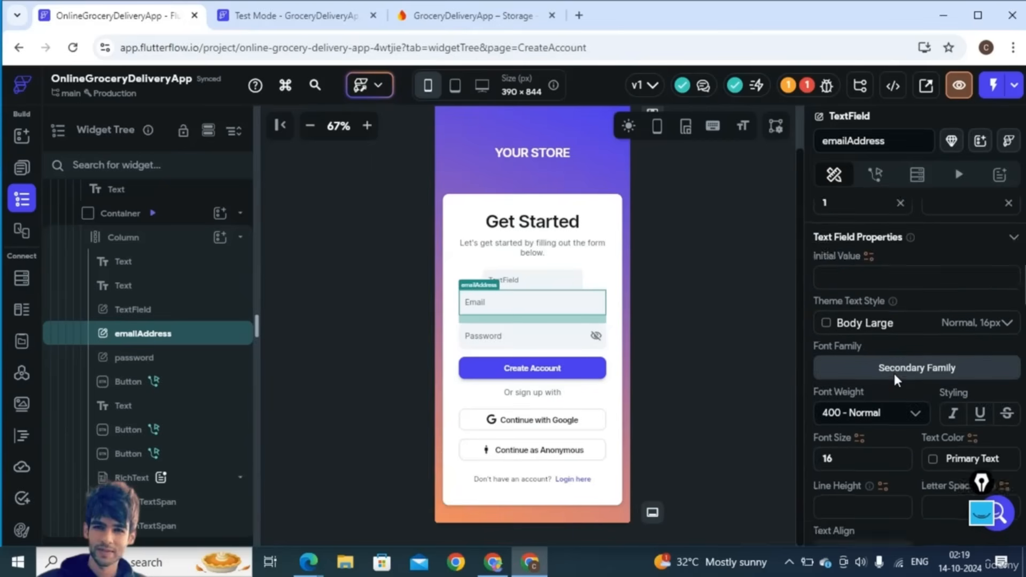
{"action": "scroll", "coordinate": [894, 373], "scroll_direction": "up", "scroll_amount": 6}
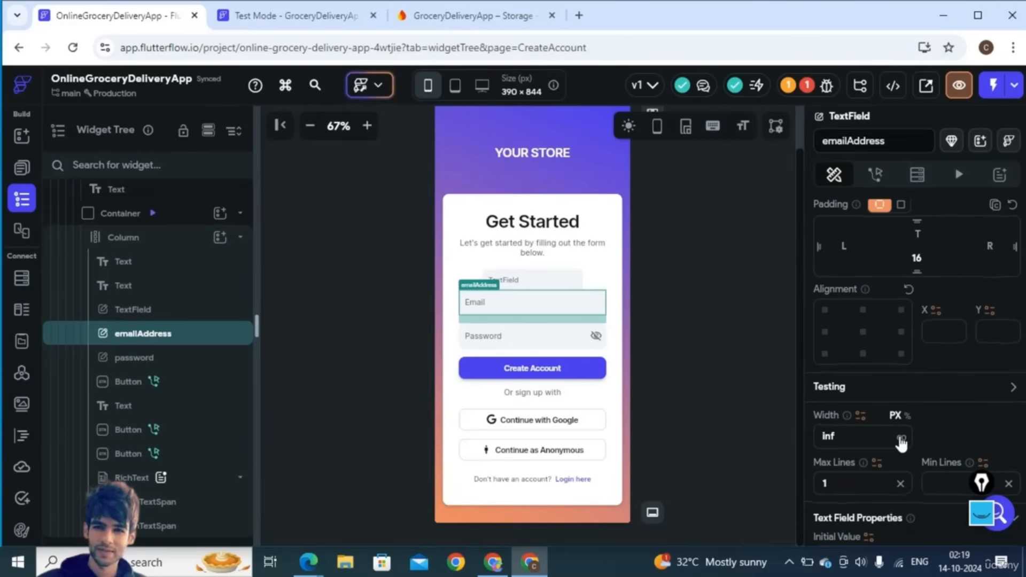
- Make the new TextField infinite (full) width and give it a bottom padding of 20
{"action": "left_click", "coordinate": [563, 277]}
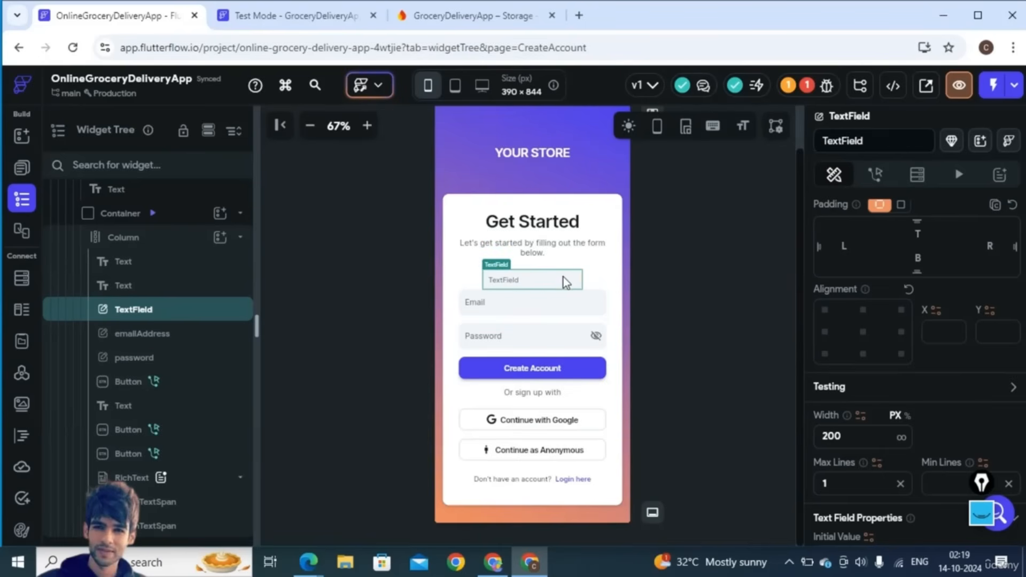
{"action": "left_click", "coordinate": [901, 441]}
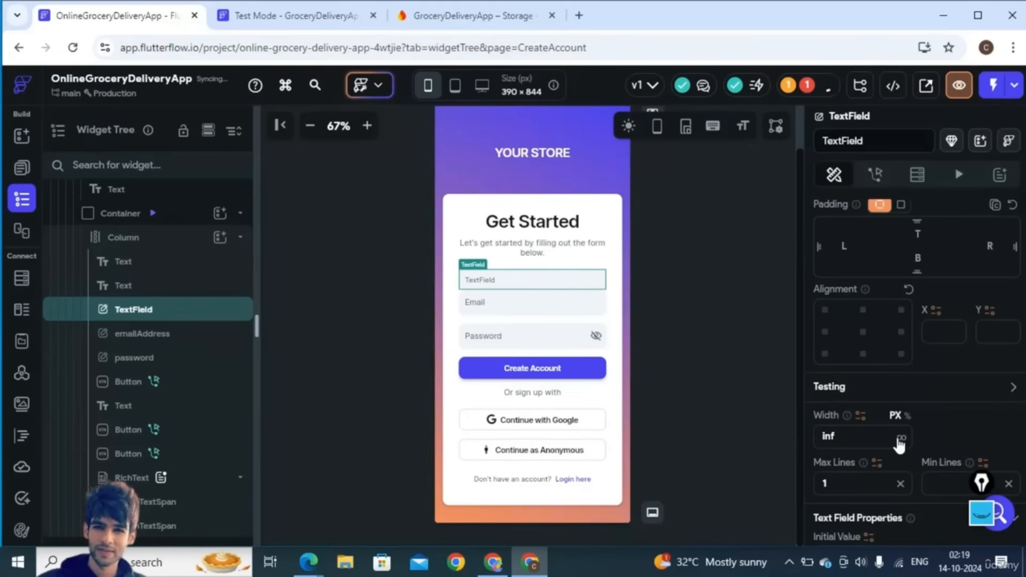
{"action": "scroll", "coordinate": [937, 328], "scroll_direction": "up", "scroll_amount": 2}
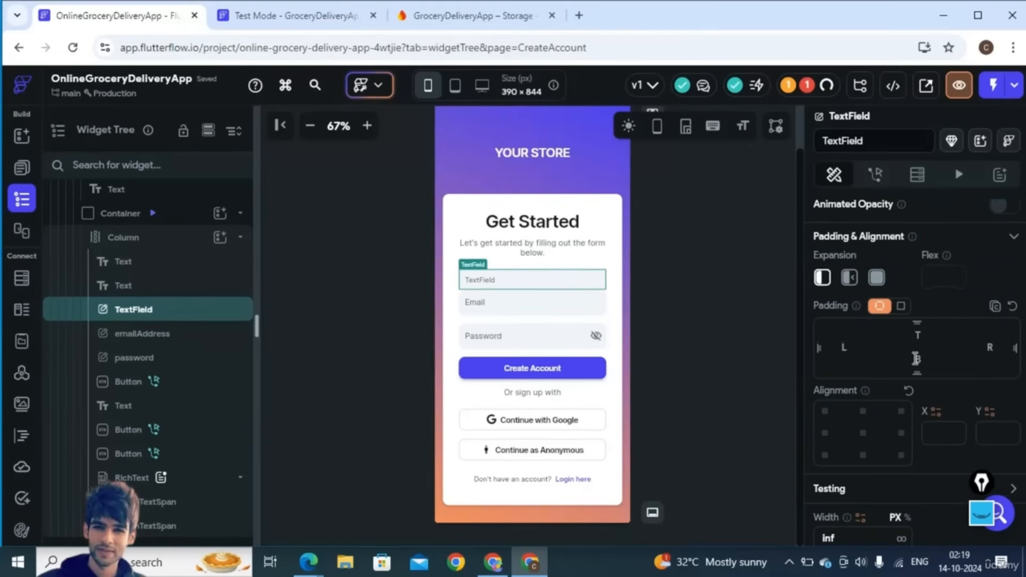
{"action": "left_click", "coordinate": [916, 359]}
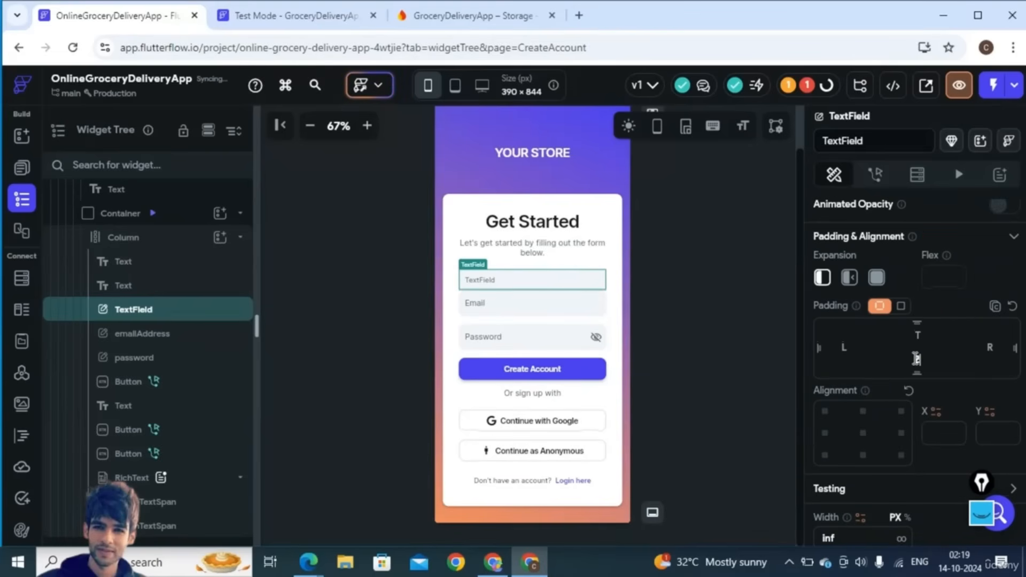
{"action": "type", "text": "20"}
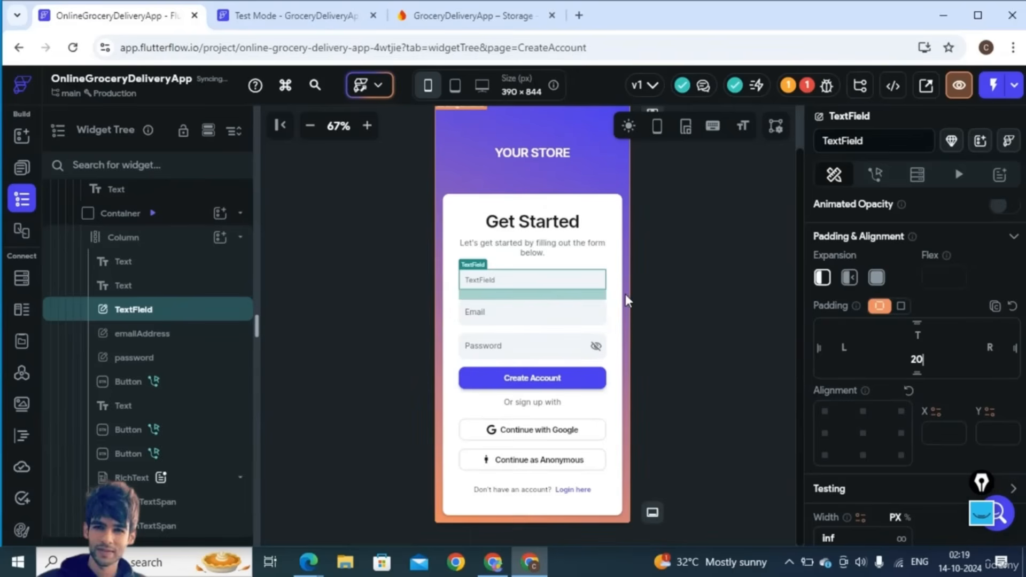
{"action": "left_click", "coordinate": [626, 294]}
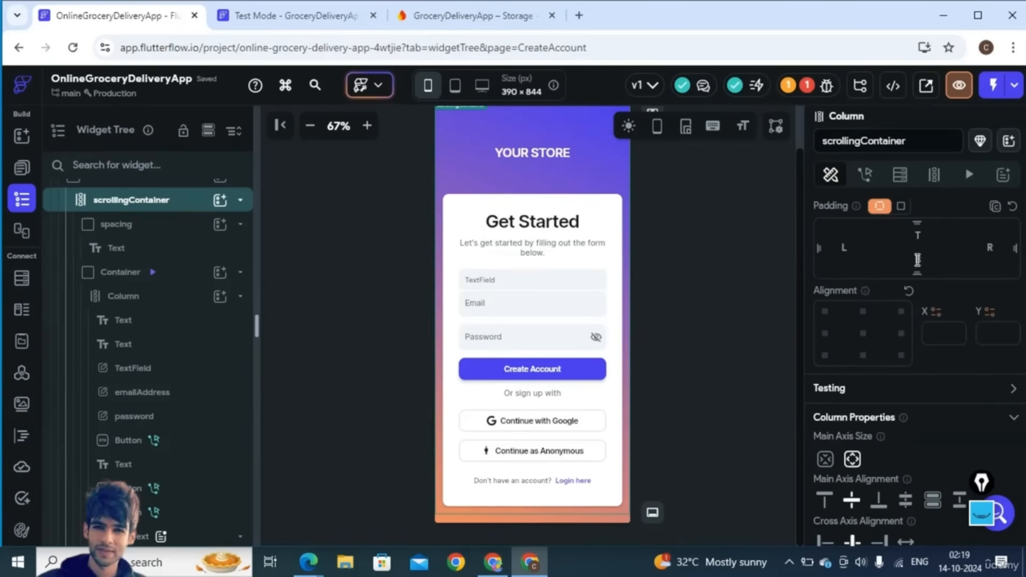
{"action": "left_click", "coordinate": [592, 283]}
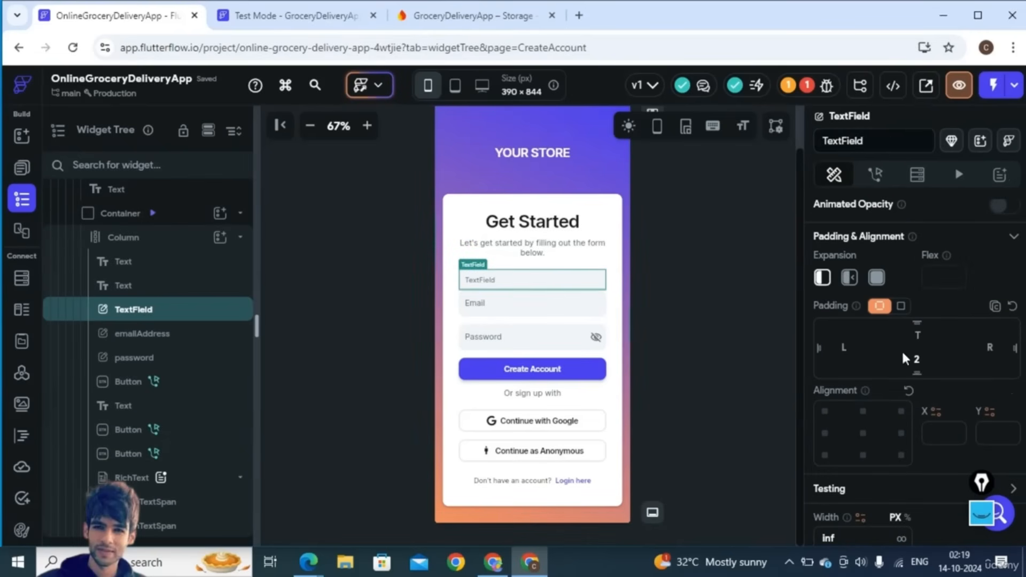
{"action": "left_click", "coordinate": [923, 357]}
{"action": "type", "text": "20"}
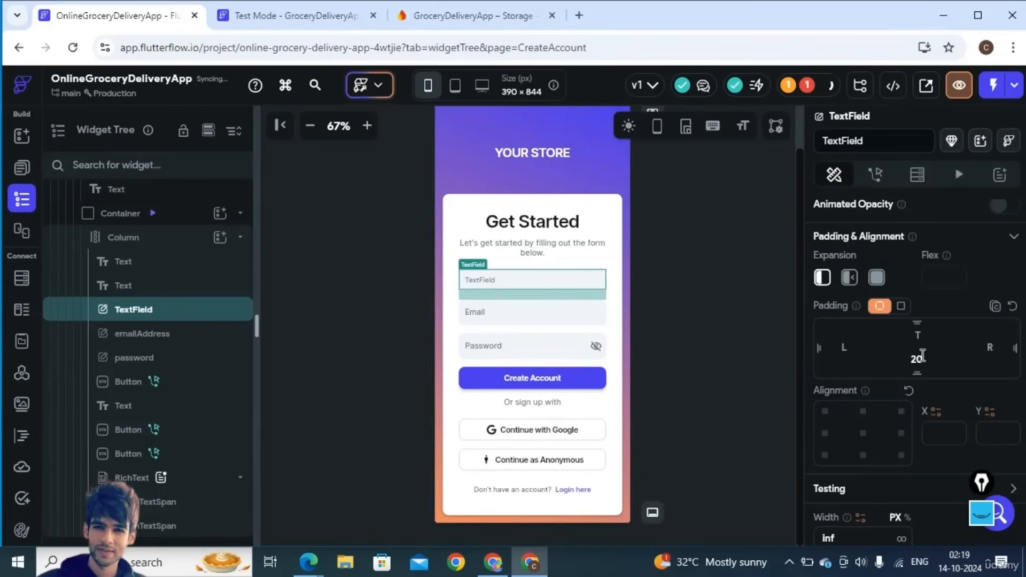
{"action": "left_click", "coordinate": [644, 347]}
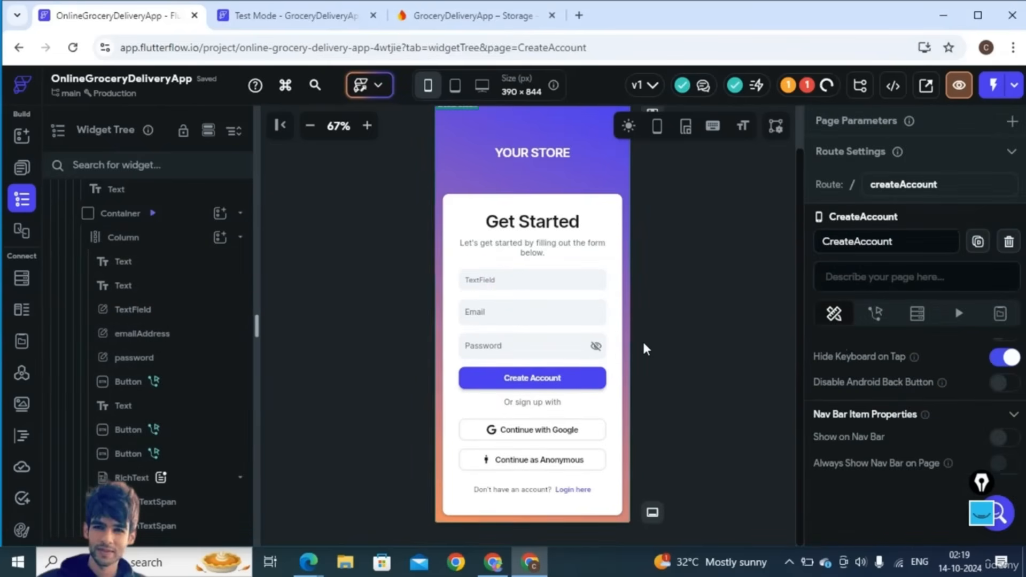
{"action": "left_click", "coordinate": [564, 284]}
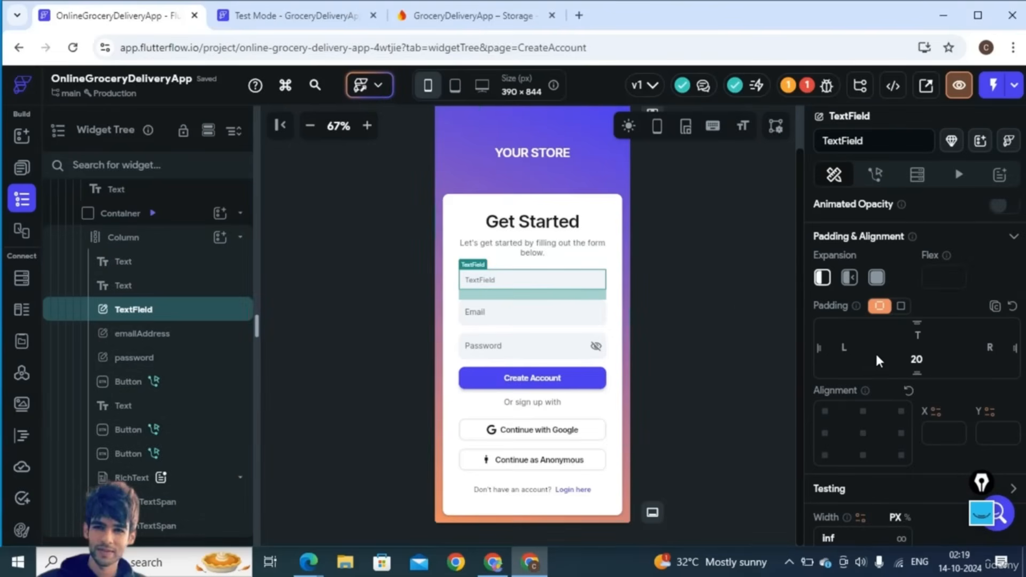
{"action": "scroll", "coordinate": [915, 408], "scroll_direction": "down", "scroll_amount": 5}
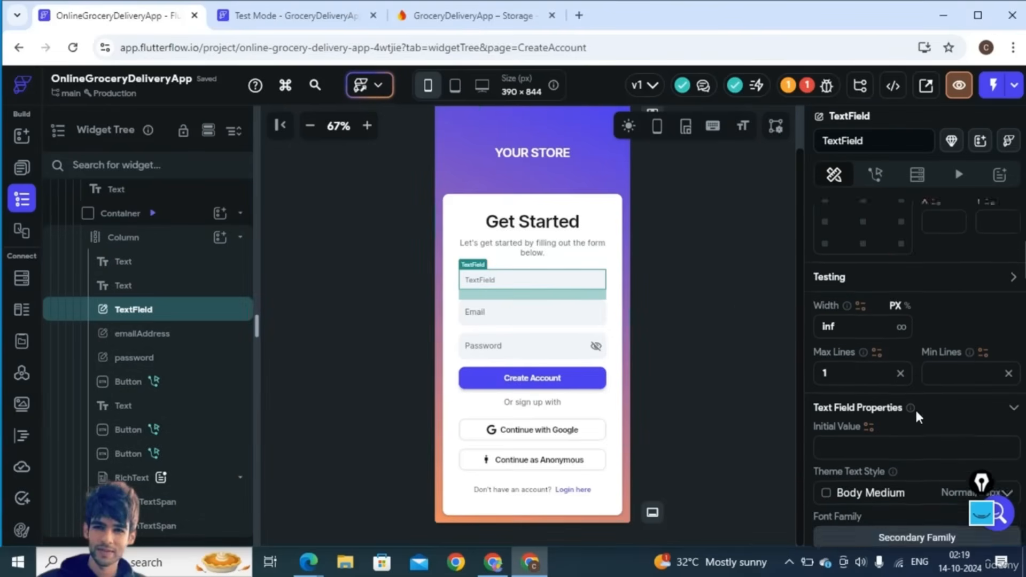
- Zoom the canvas to 90% and change the TextField's border radius from 8 to 12
{"action": "left_click", "coordinate": [367, 125]}
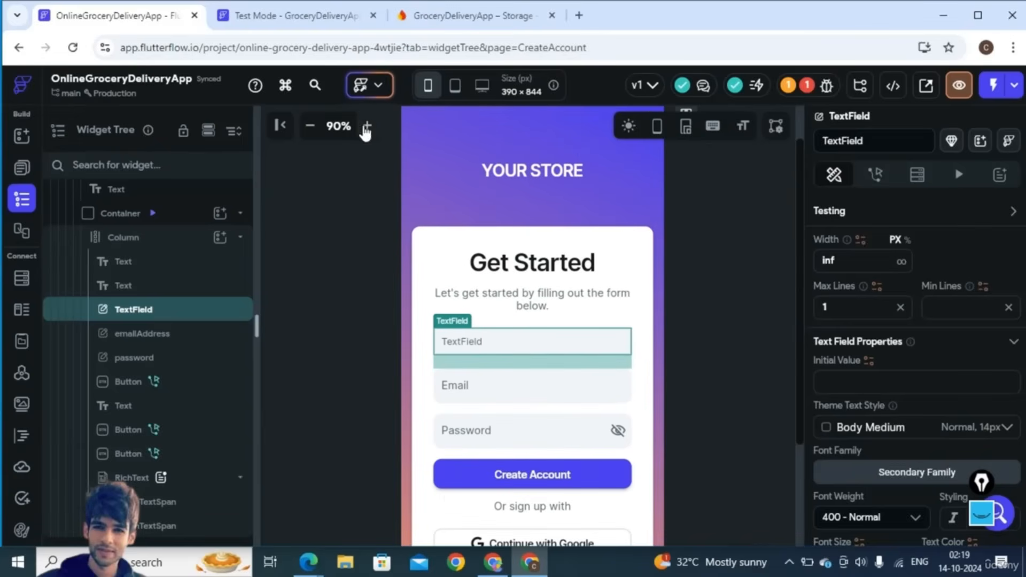
{"action": "left_click", "coordinate": [385, 252]}
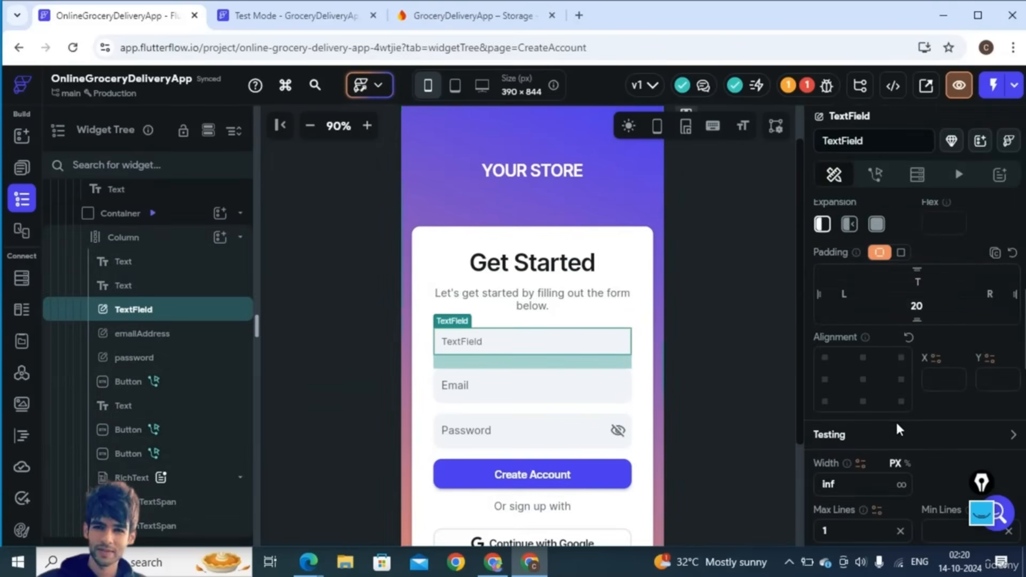
{"action": "scroll", "coordinate": [948, 477], "scroll_direction": "down", "scroll_amount": 3}
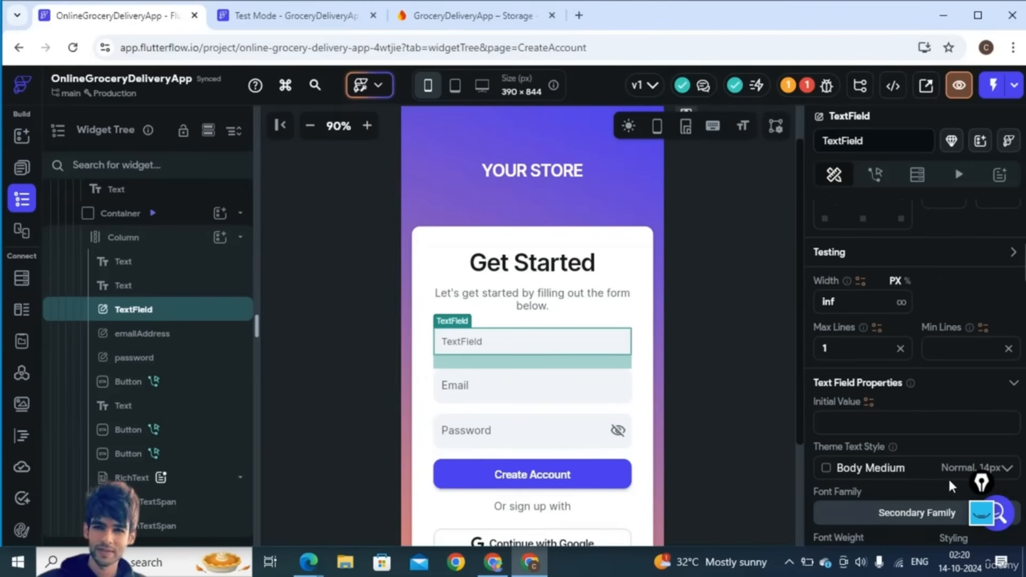
{"action": "scroll", "coordinate": [927, 487], "scroll_direction": "down", "scroll_amount": 5}
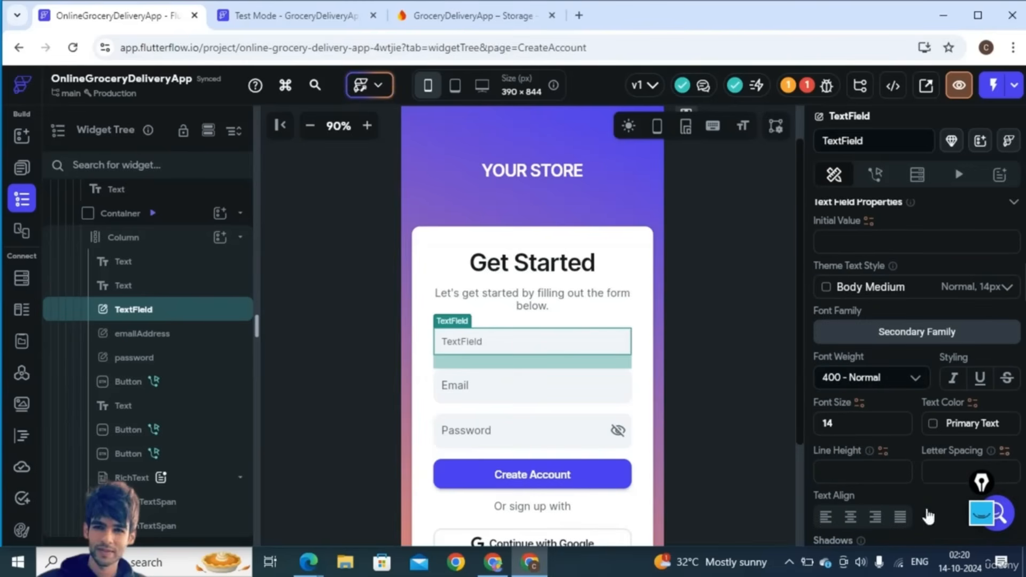
{"action": "scroll", "coordinate": [926, 506], "scroll_direction": "down", "scroll_amount": 5}
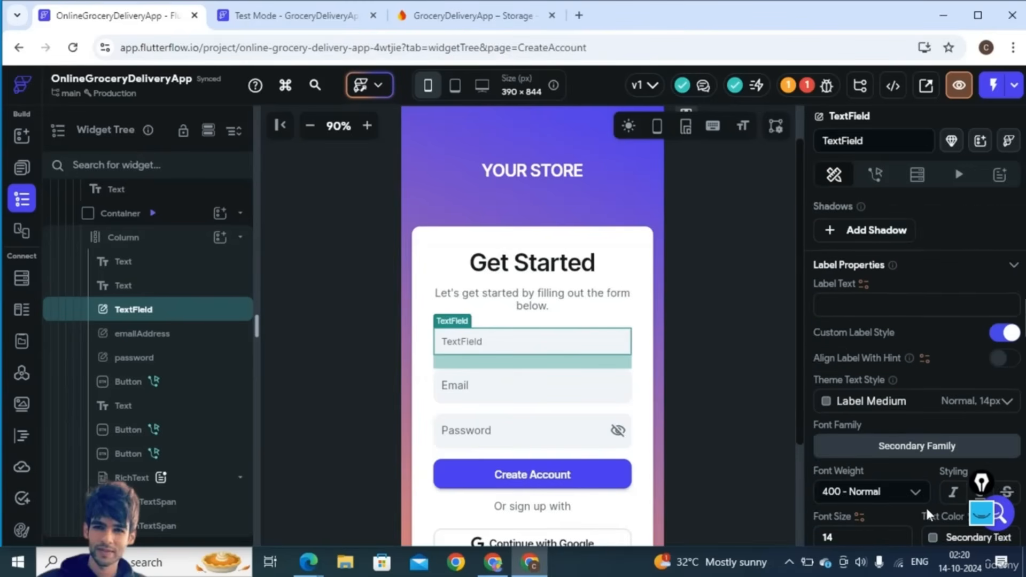
{"action": "scroll", "coordinate": [926, 506], "scroll_direction": "down", "scroll_amount": 6}
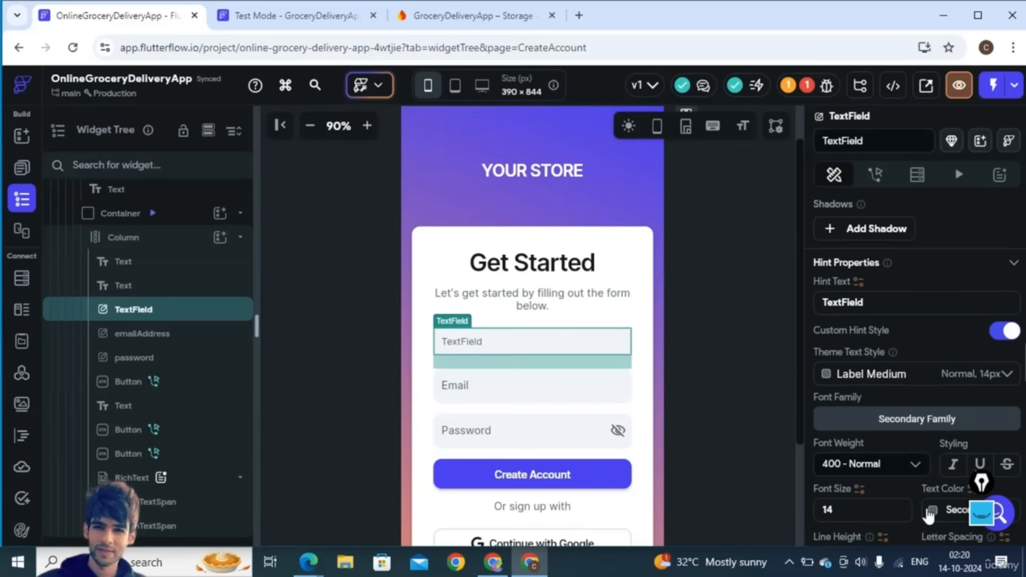
{"action": "scroll", "coordinate": [930, 507], "scroll_direction": "down", "scroll_amount": 10}
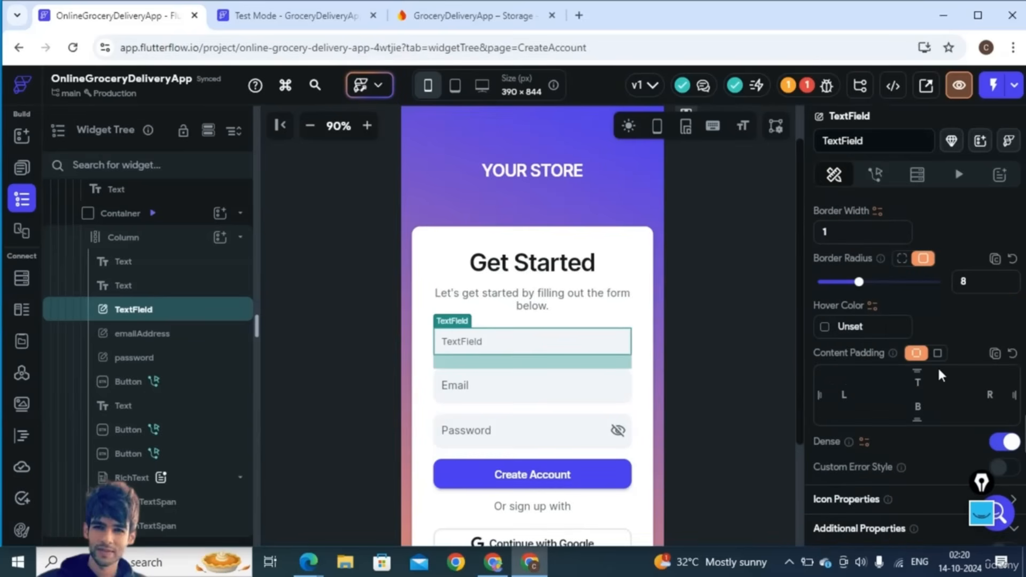
{"action": "left_click", "coordinate": [975, 285]}
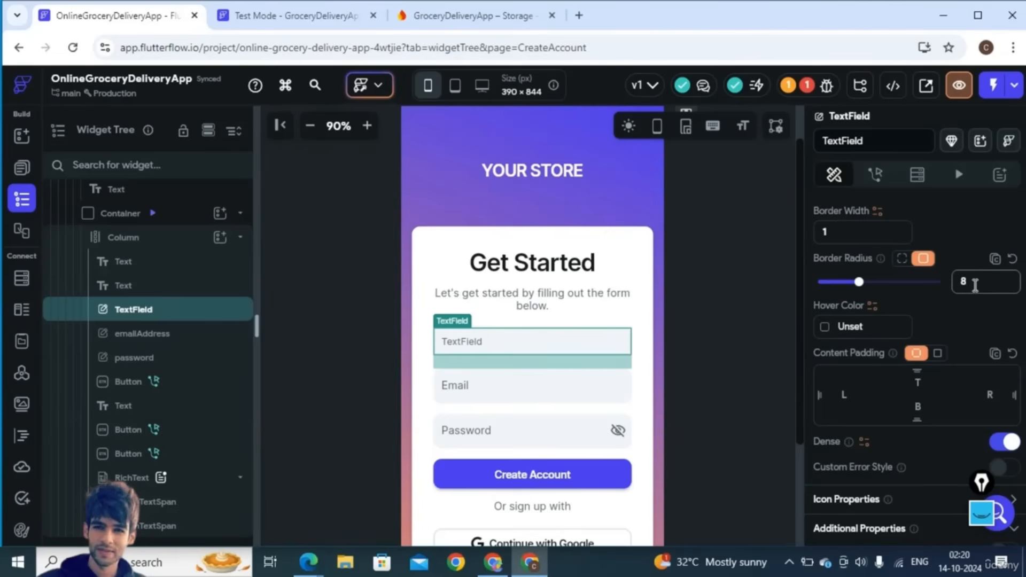
{"action": "key", "text": "BackSpace"}
{"action": "type", "text": "12"}
{"action": "scroll", "coordinate": [939, 312], "scroll_direction": "down", "scroll_amount": 5}
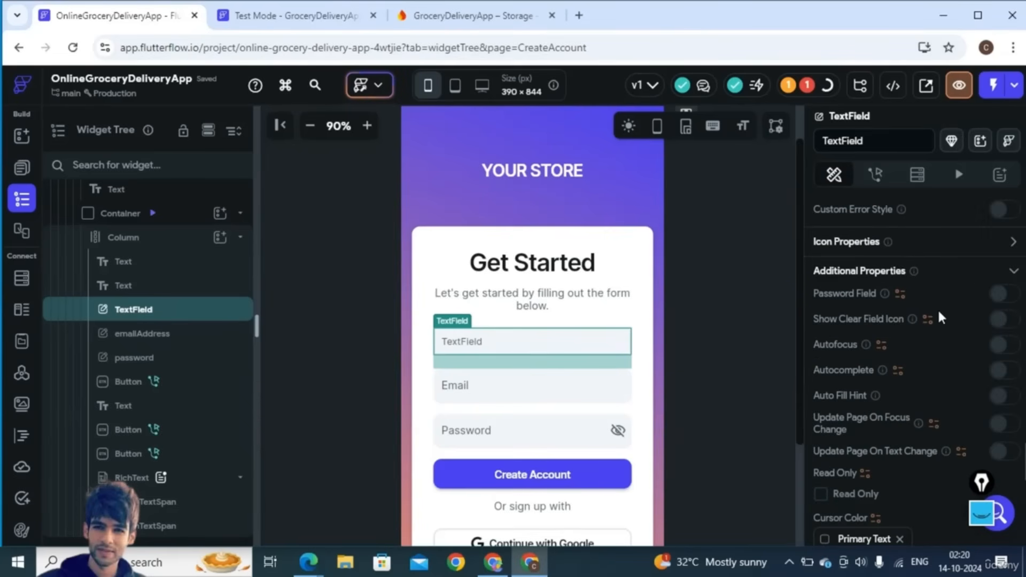
{"action": "scroll", "coordinate": [933, 427], "scroll_direction": "down", "scroll_amount": 6}
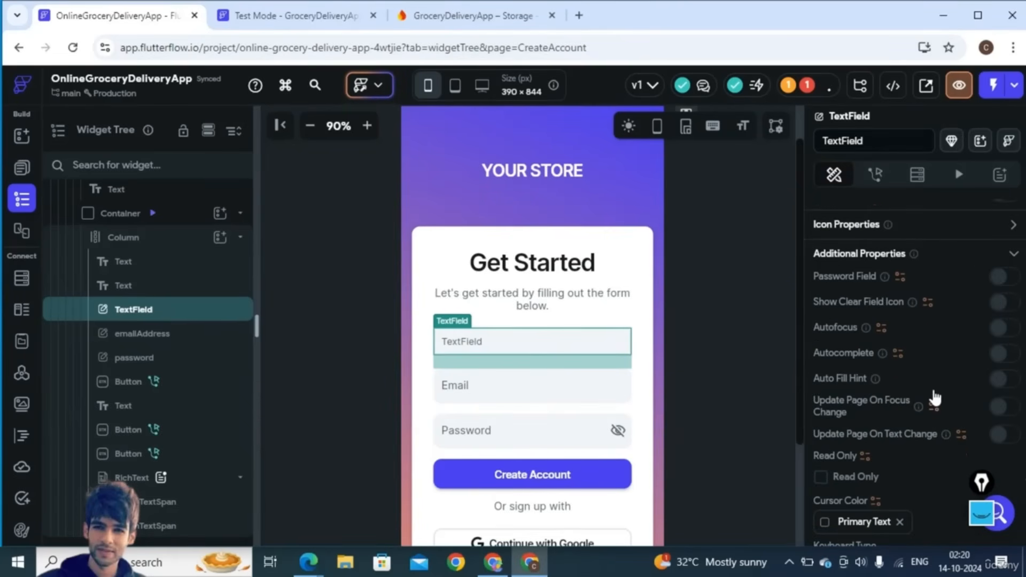
{"action": "scroll", "coordinate": [933, 387], "scroll_direction": "up", "scroll_amount": 6}
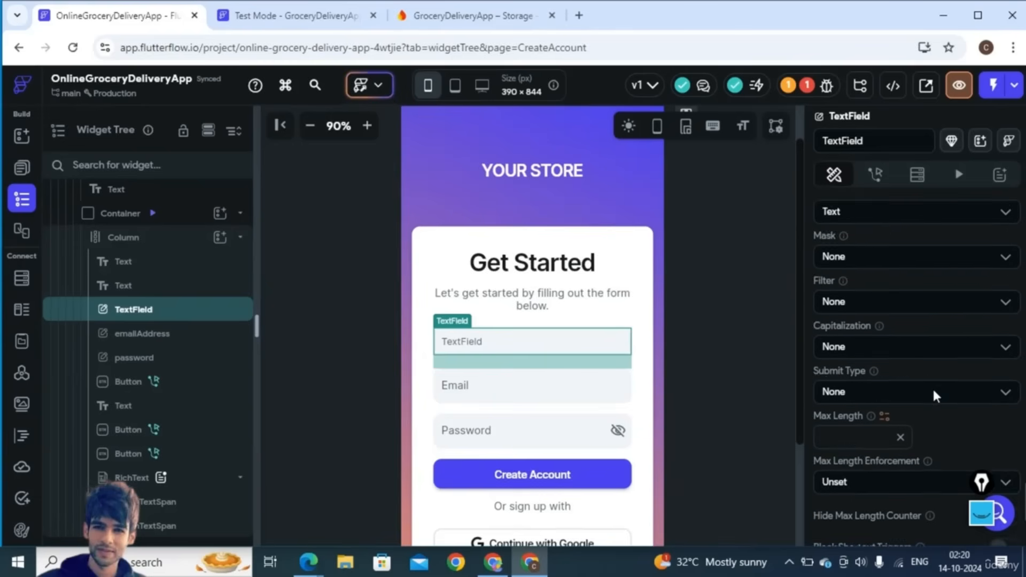
{"action": "scroll", "coordinate": [927, 413], "scroll_direction": "down", "scroll_amount": 1}
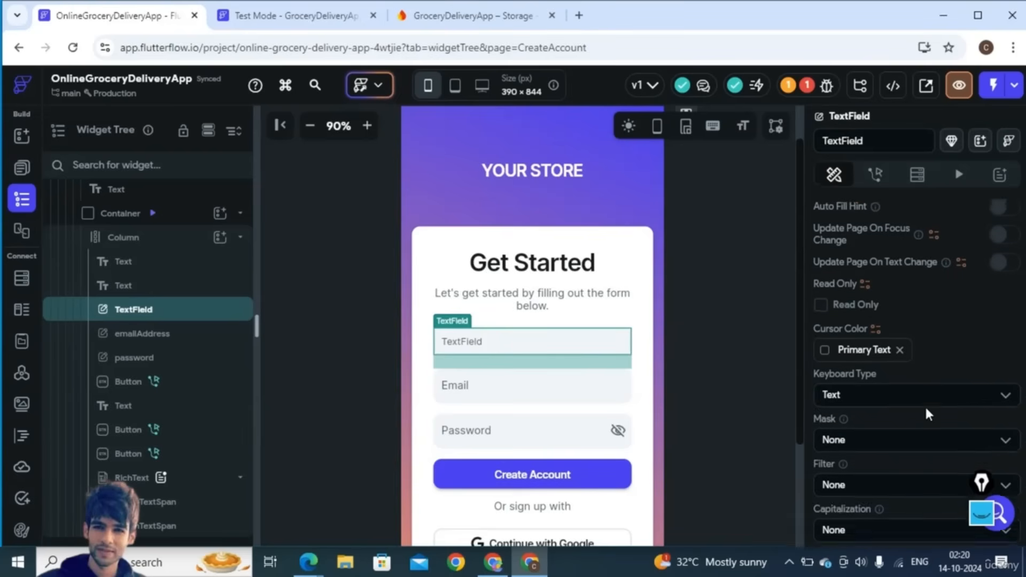
- Set the TextField's Keyboard Type to Name and review its remaining properties
{"action": "left_click", "coordinate": [834, 394]}
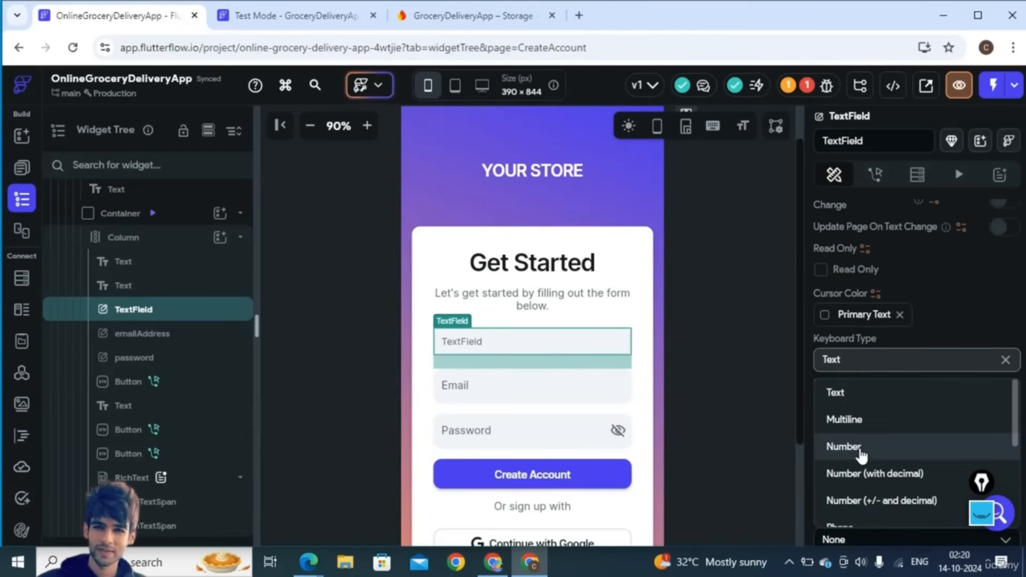
{"action": "scroll", "coordinate": [861, 454], "scroll_direction": "down", "scroll_amount": 3}
{"action": "scroll", "coordinate": [862, 457], "scroll_direction": "down", "scroll_amount": 2}
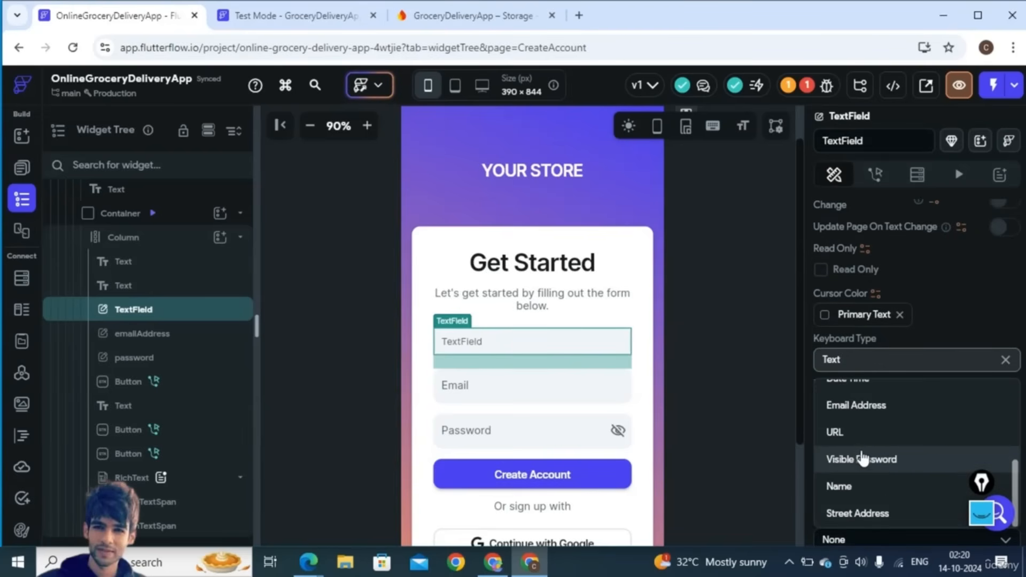
{"action": "left_click", "coordinate": [844, 488]}
{"action": "scroll", "coordinate": [962, 347], "scroll_direction": "down", "scroll_amount": 5}
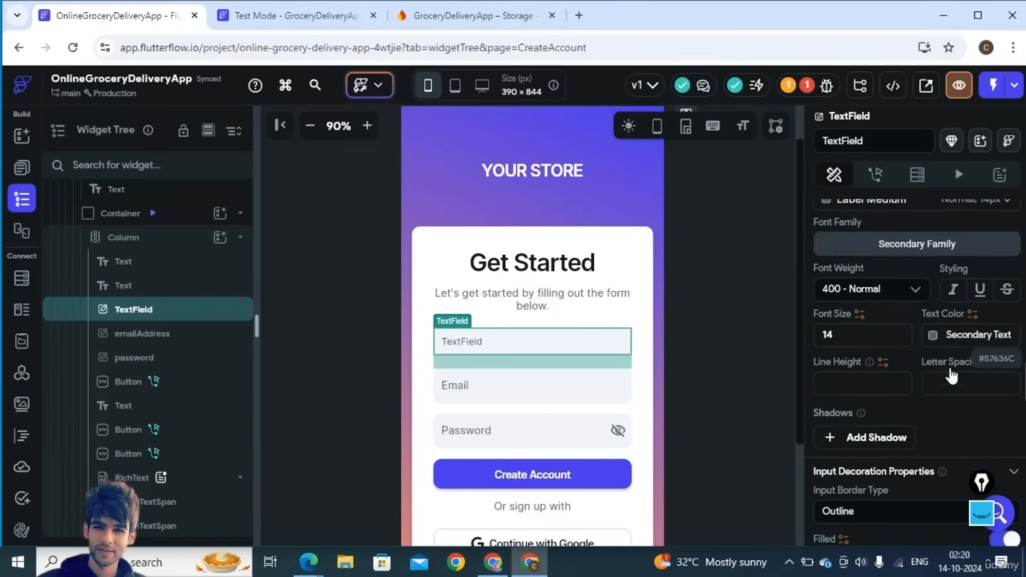
{"action": "scroll", "coordinate": [953, 377], "scroll_direction": "up", "scroll_amount": 1}
{"action": "scroll", "coordinate": [954, 377], "scroll_direction": "down", "scroll_amount": 4}
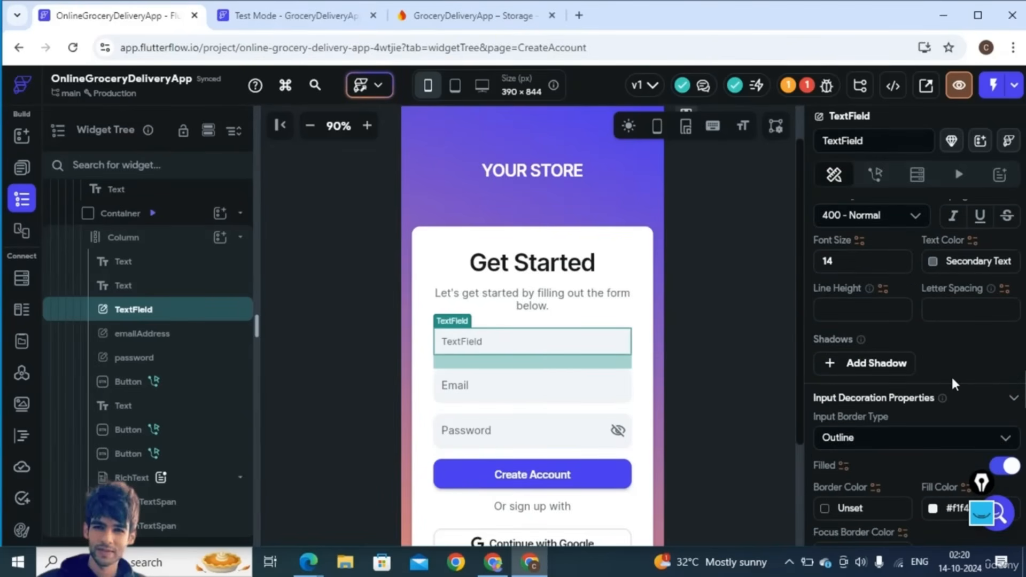
{"action": "scroll", "coordinate": [953, 395], "scroll_direction": "down", "scroll_amount": 3}
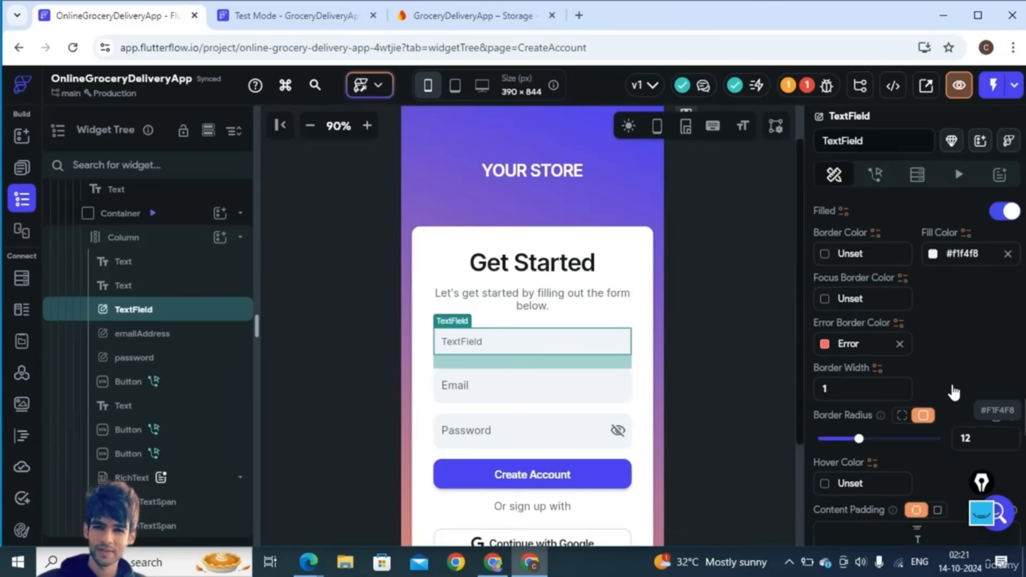
{"action": "scroll", "coordinate": [952, 447], "scroll_direction": "down", "scroll_amount": 5}
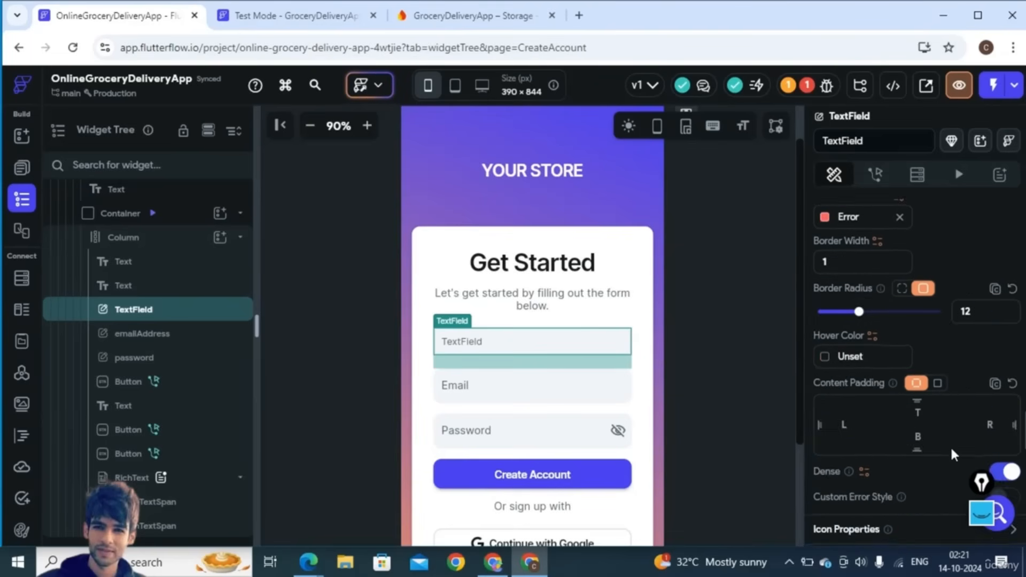
{"action": "scroll", "coordinate": [952, 449], "scroll_direction": "down", "scroll_amount": 8}
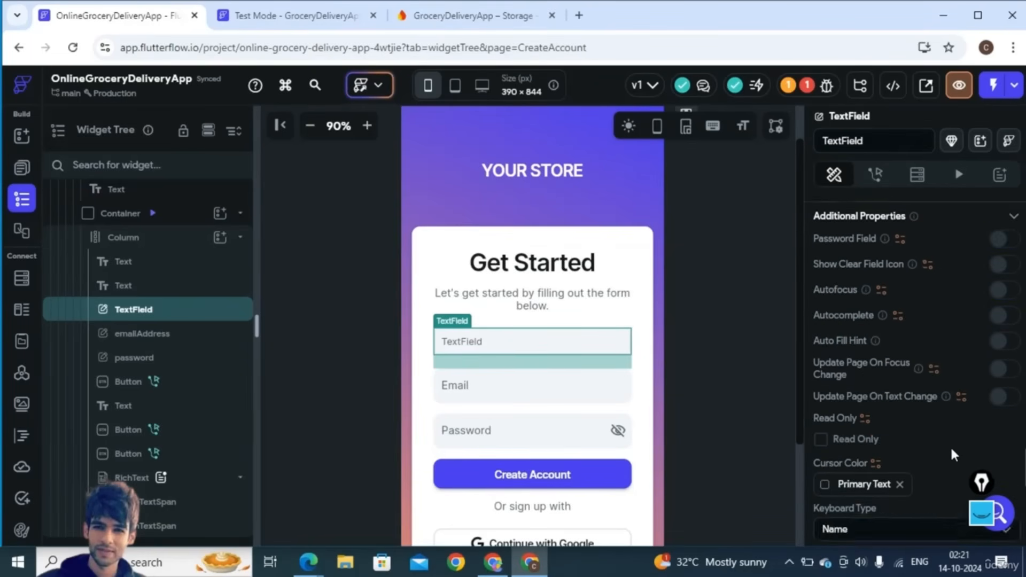
{"action": "scroll", "coordinate": [934, 354], "scroll_direction": "up", "scroll_amount": 5}
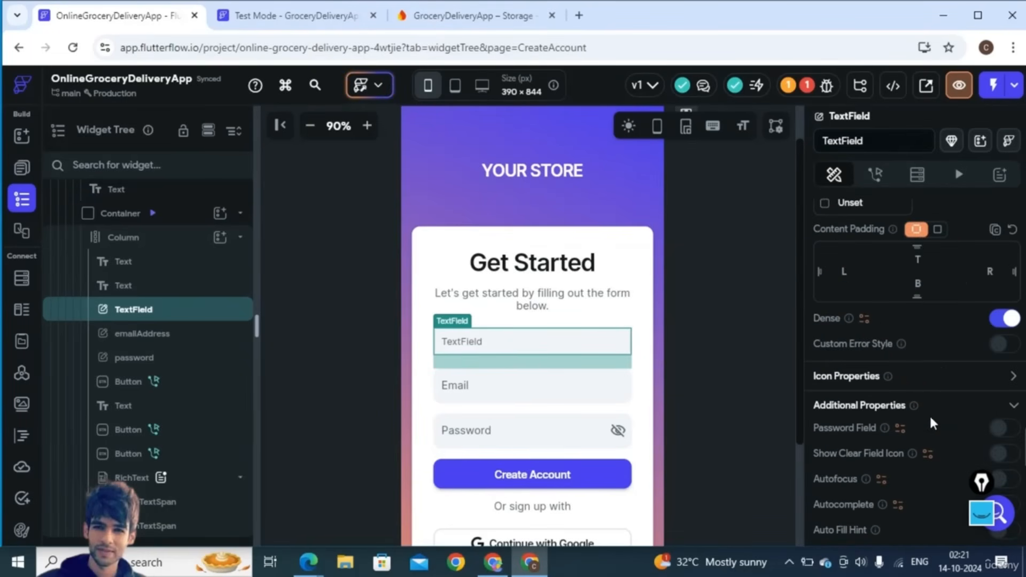
{"action": "scroll", "coordinate": [929, 415], "scroll_direction": "up", "scroll_amount": 3}
{"action": "scroll", "coordinate": [930, 329], "scroll_direction": "up", "scroll_amount": 8}
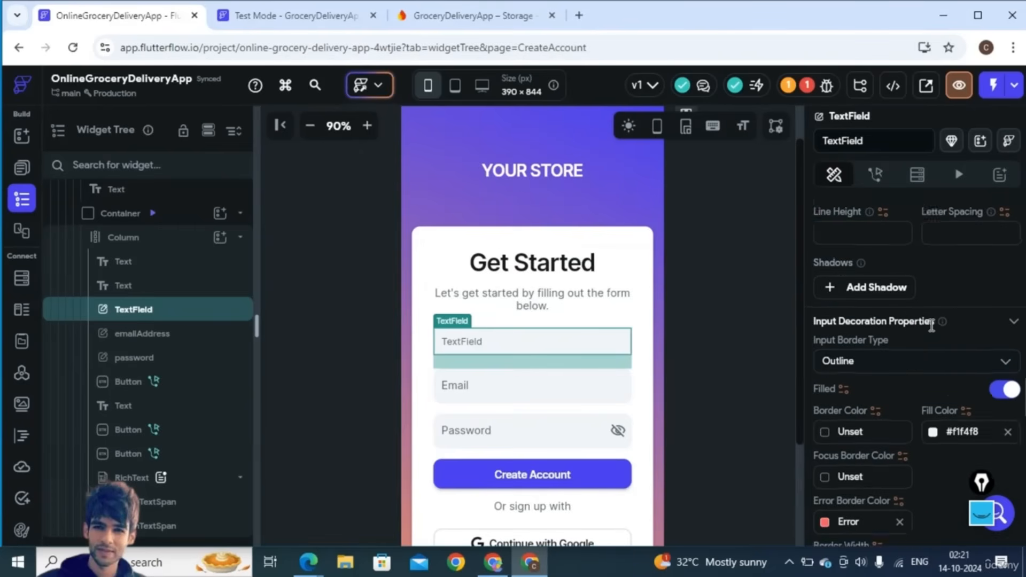
{"action": "scroll", "coordinate": [930, 329], "scroll_direction": "up", "scroll_amount": 6}
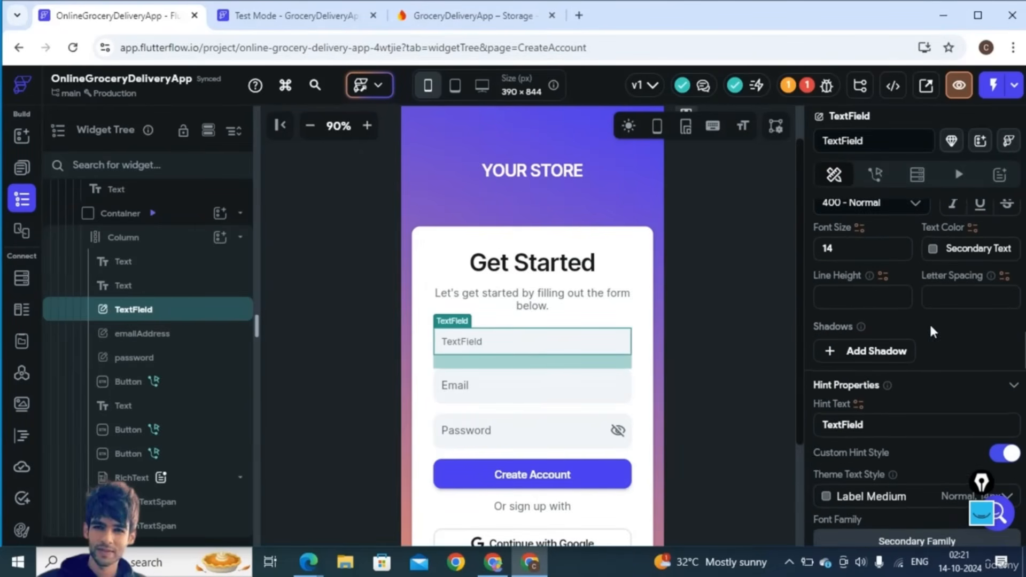
- Replace the field's hint text with 'Name' and set the hint font size to 15
{"action": "double_click", "coordinate": [837, 423]}
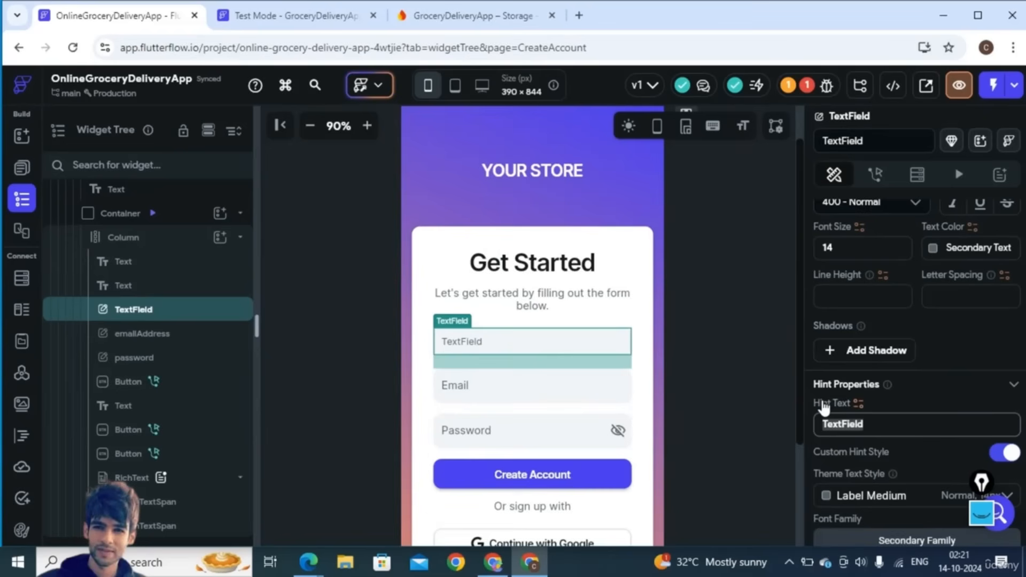
{"action": "type", "text": "Nae"}
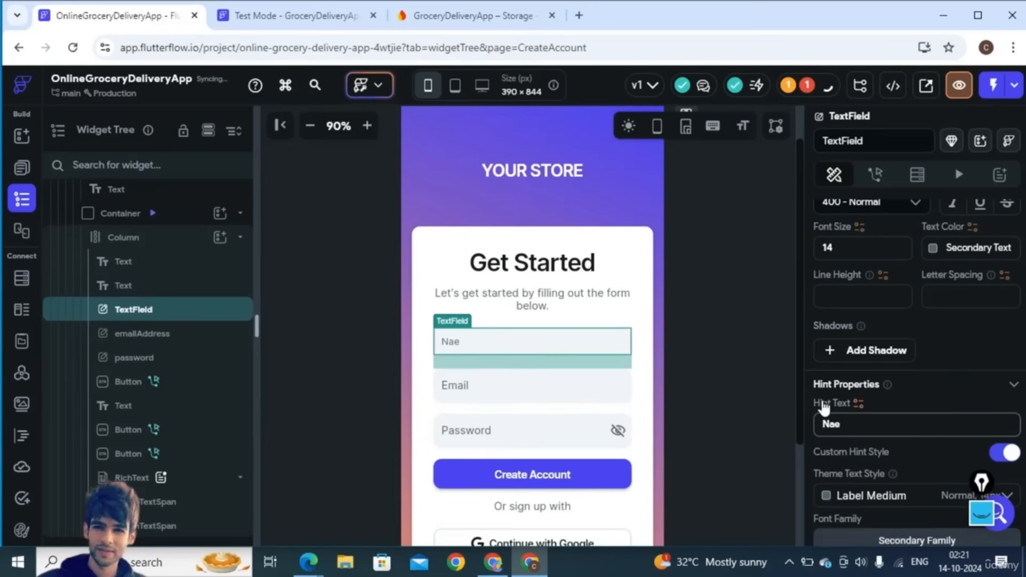
{"action": "key", "text": "BackSpace"}
{"action": "type", "text": "me"}
{"action": "scroll", "coordinate": [947, 396], "scroll_direction": "down", "scroll_amount": 2}
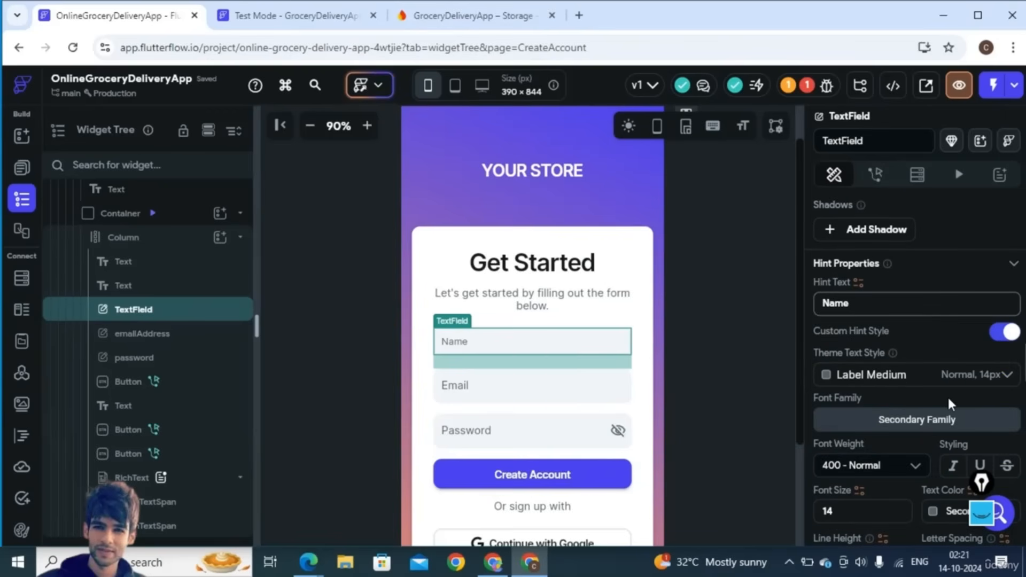
{"action": "left_click", "coordinate": [847, 515]}
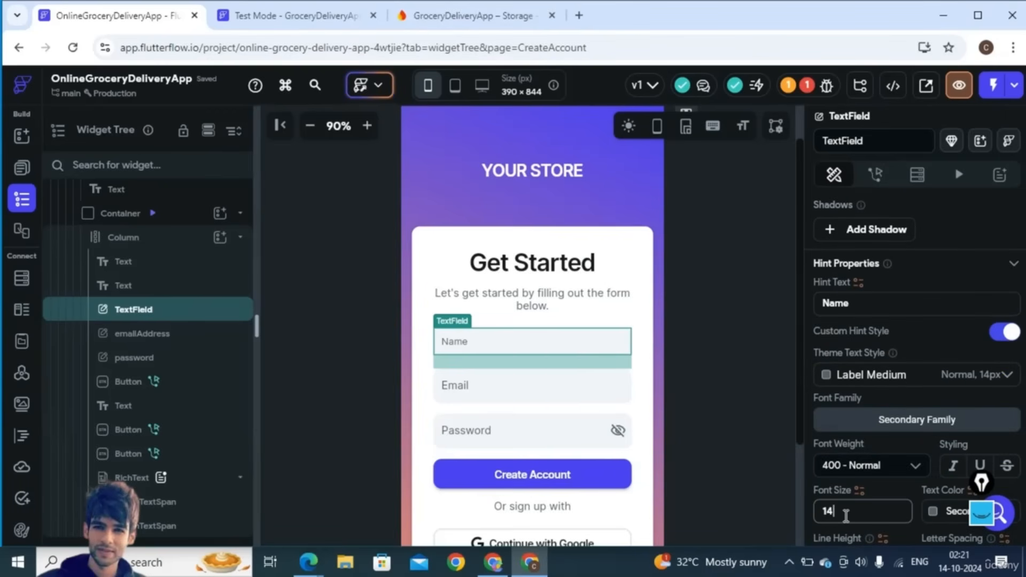
{"action": "key", "text": "BackSpace"}
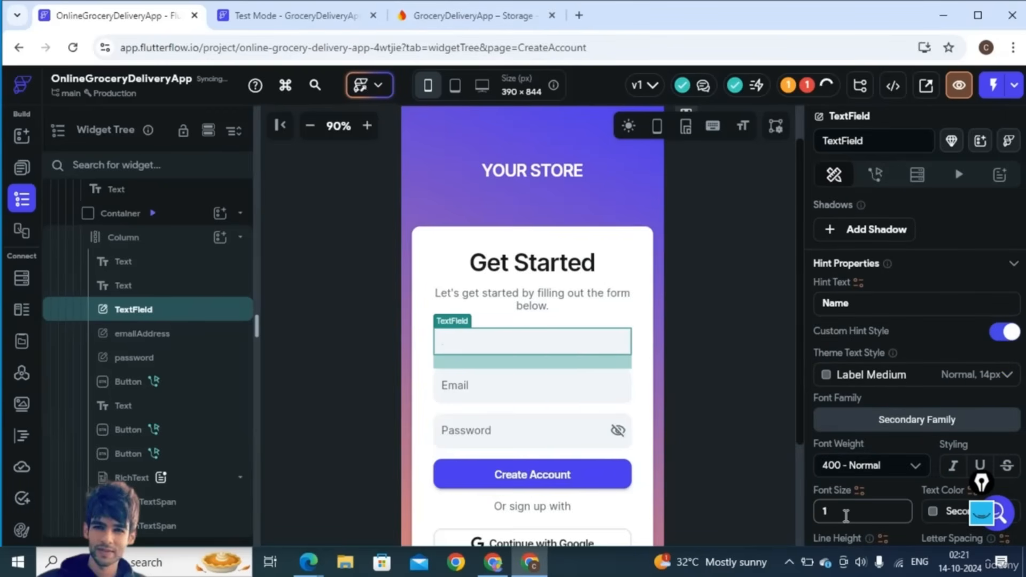
{"action": "type", "text": "8"}
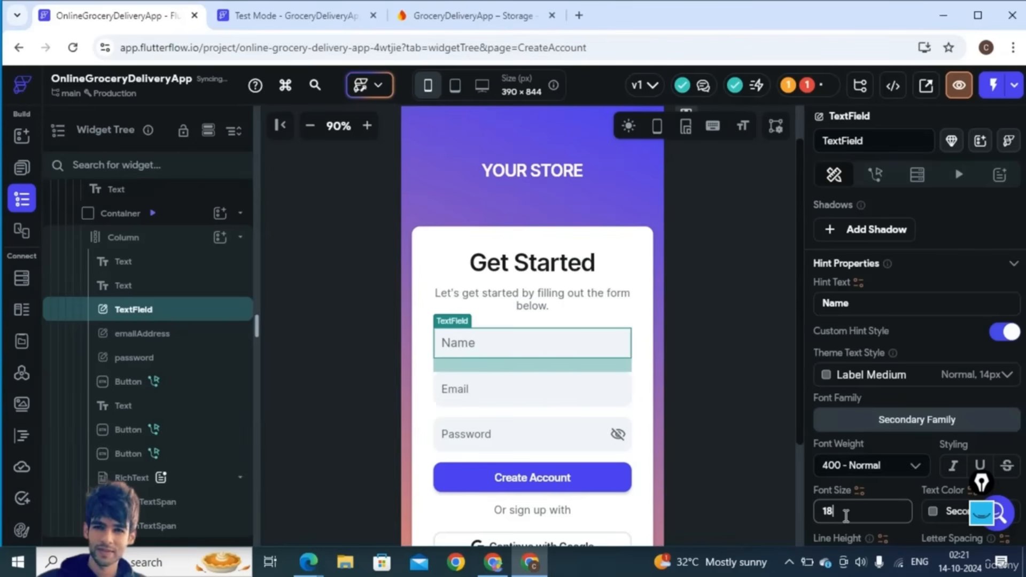
{"action": "key", "text": "BackSpace"}
{"action": "type", "text": "5"}
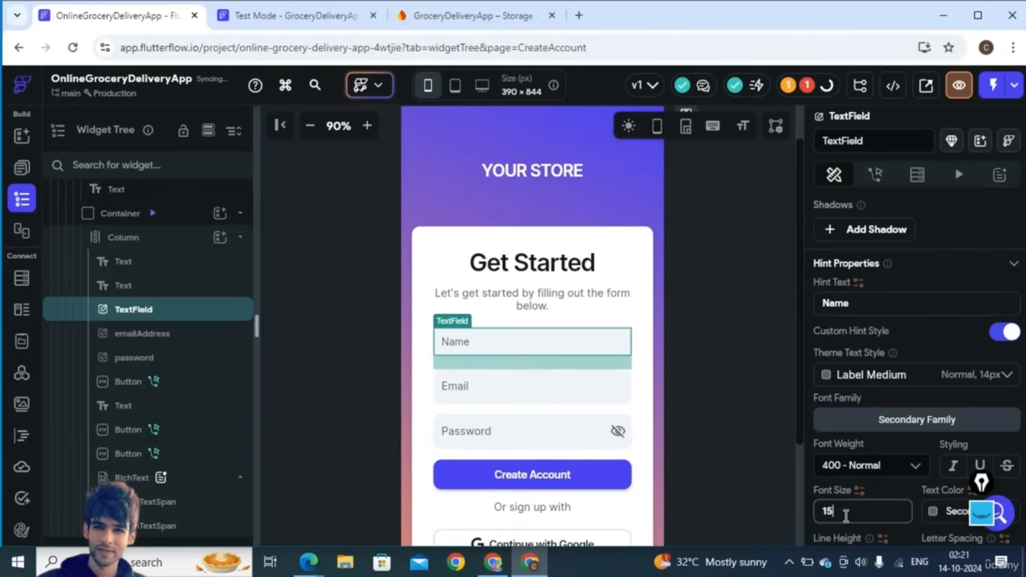
{"action": "left_click", "coordinate": [602, 191]}
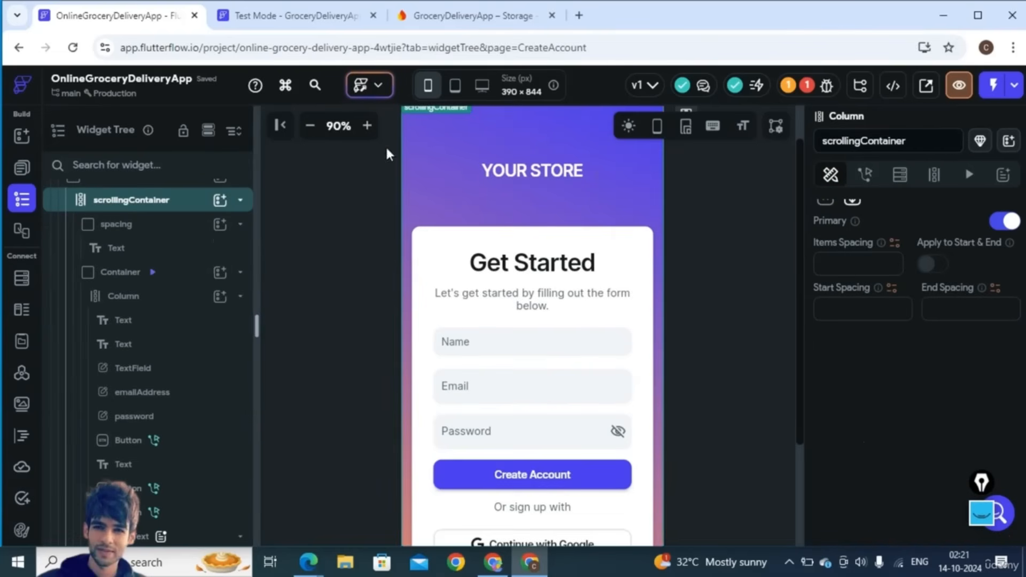
- Open the Create Account button's action flow and set its tap action to Firebase Create Account
{"action": "left_click", "coordinate": [308, 126]}
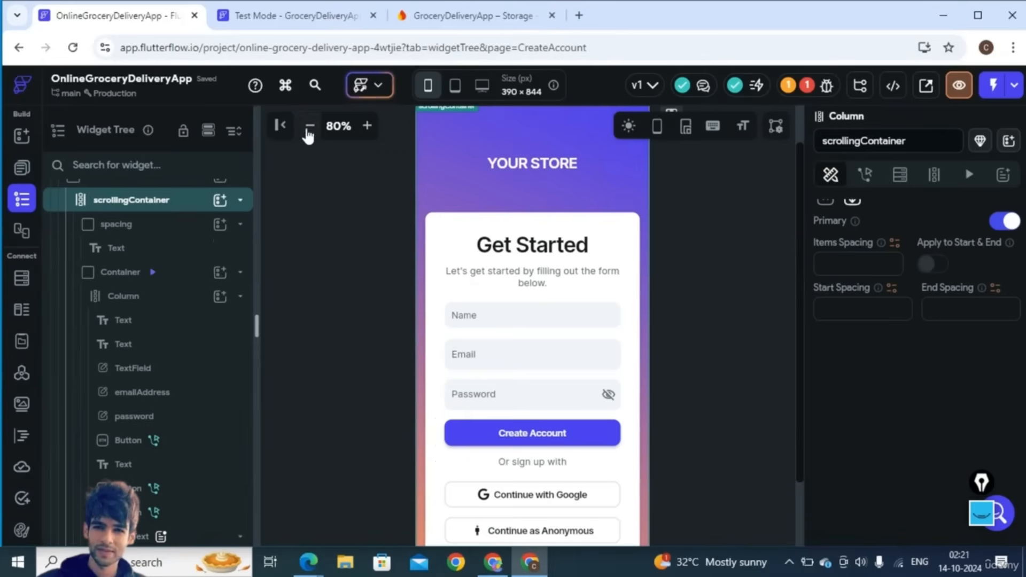
{"action": "left_click", "coordinate": [513, 431]}
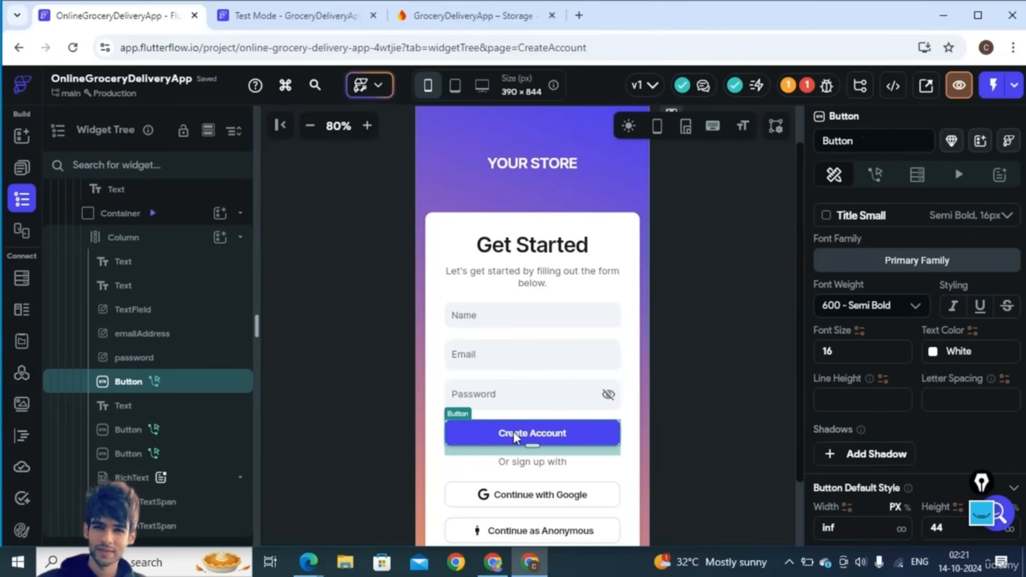
{"action": "left_click", "coordinate": [876, 177]}
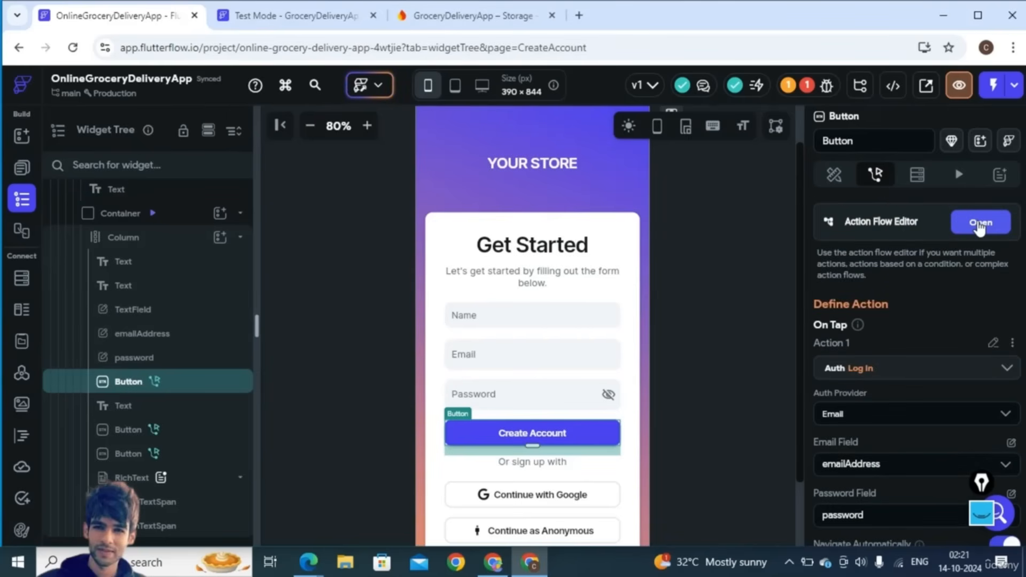
{"action": "left_click", "coordinate": [980, 224]}
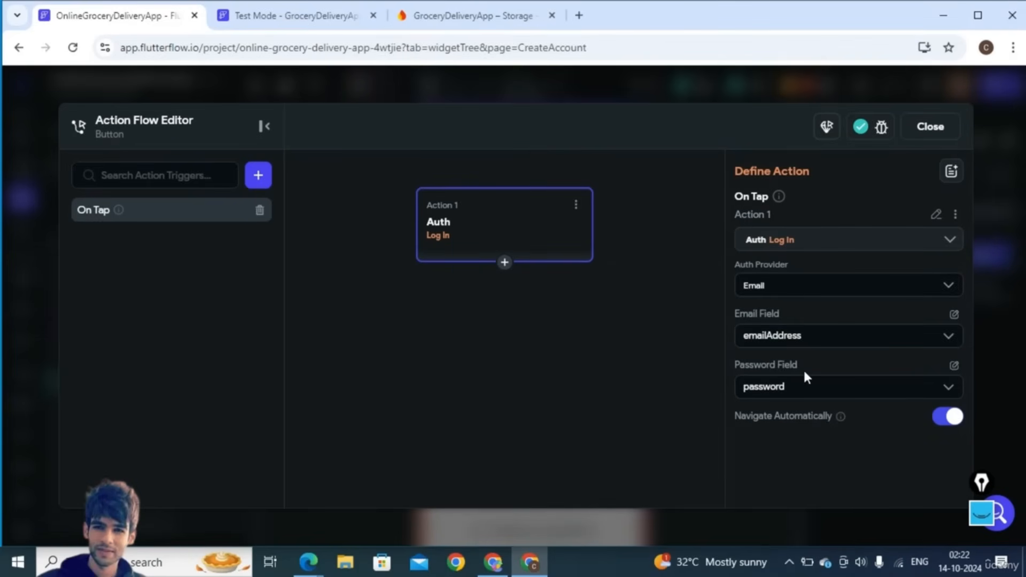
{"action": "left_click", "coordinate": [785, 250]}
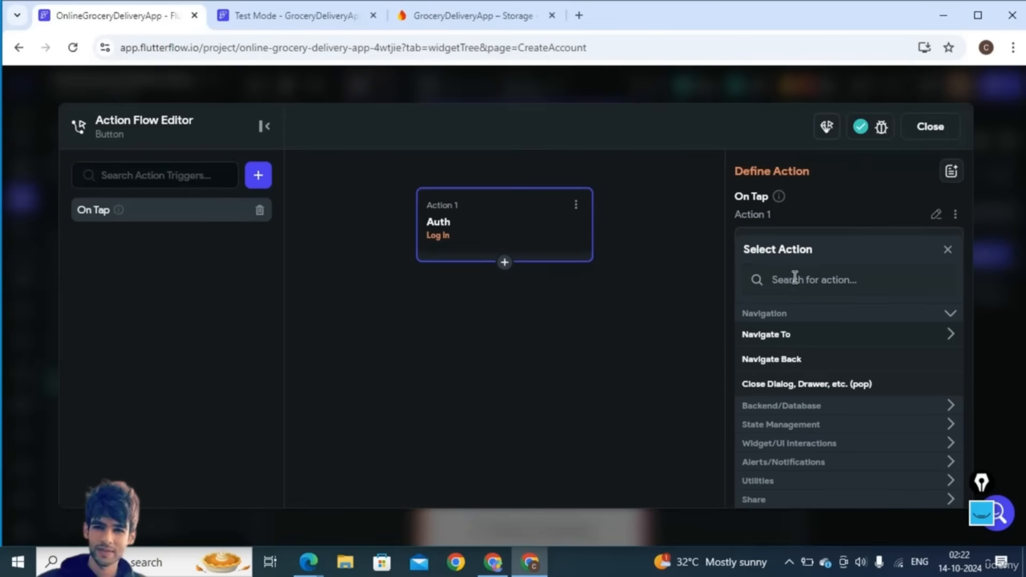
{"action": "left_click", "coordinate": [709, 269]}
{"action": "left_click", "coordinate": [590, 231]}
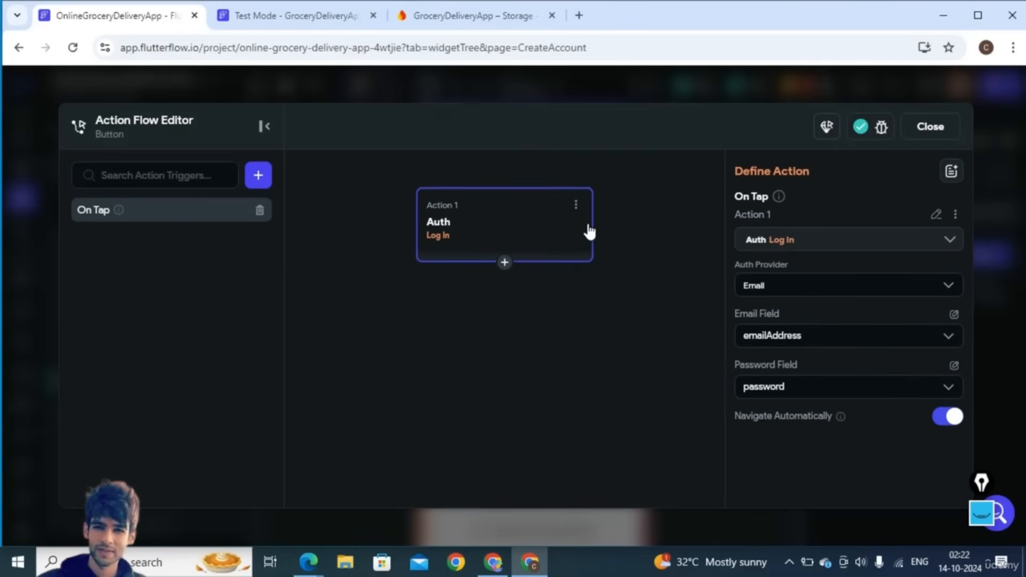
{"action": "left_click", "coordinate": [780, 243]}
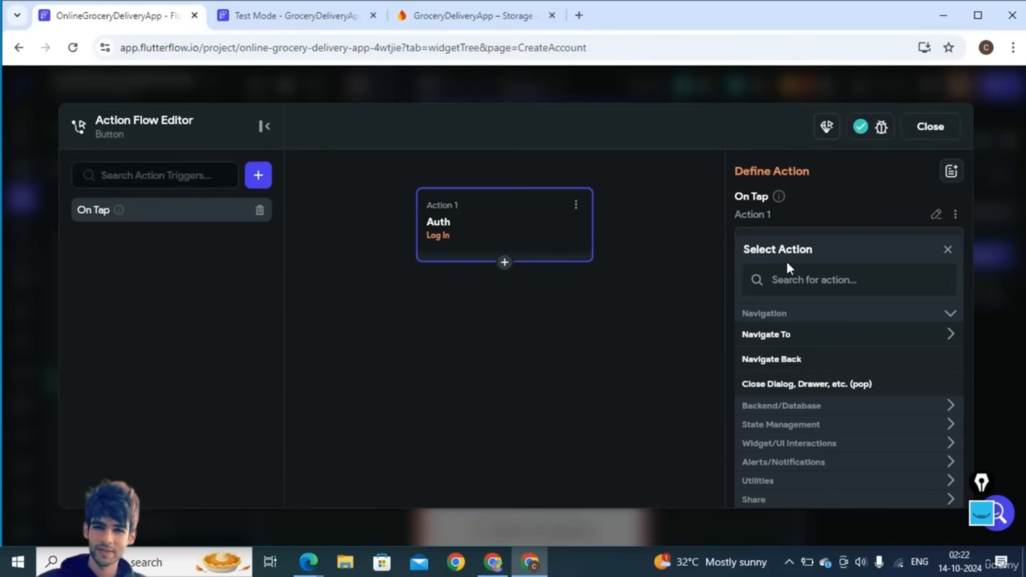
{"action": "left_click", "coordinate": [791, 273]}
{"action": "type", "text": "Create"}
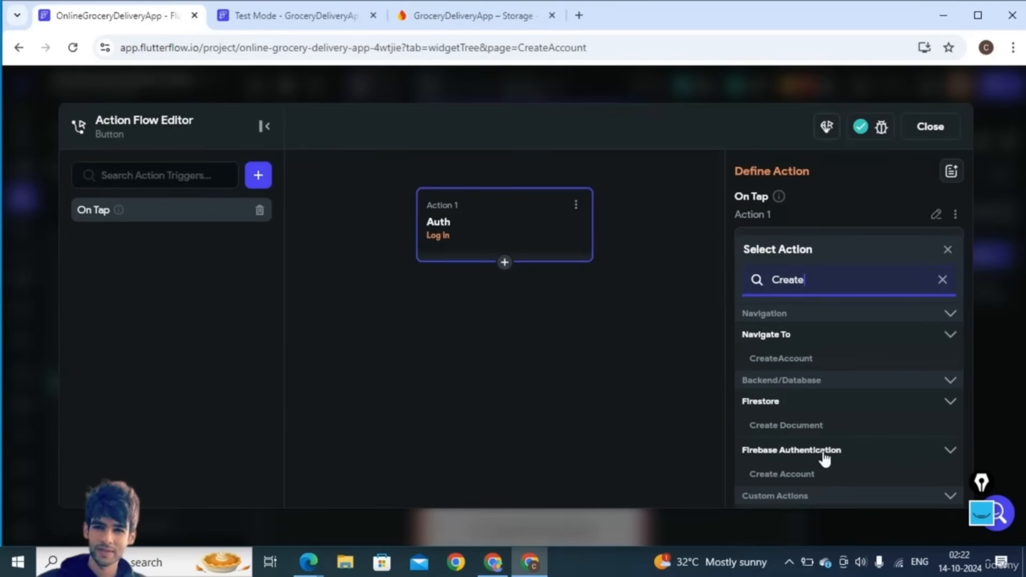
{"action": "left_click", "coordinate": [790, 474]}
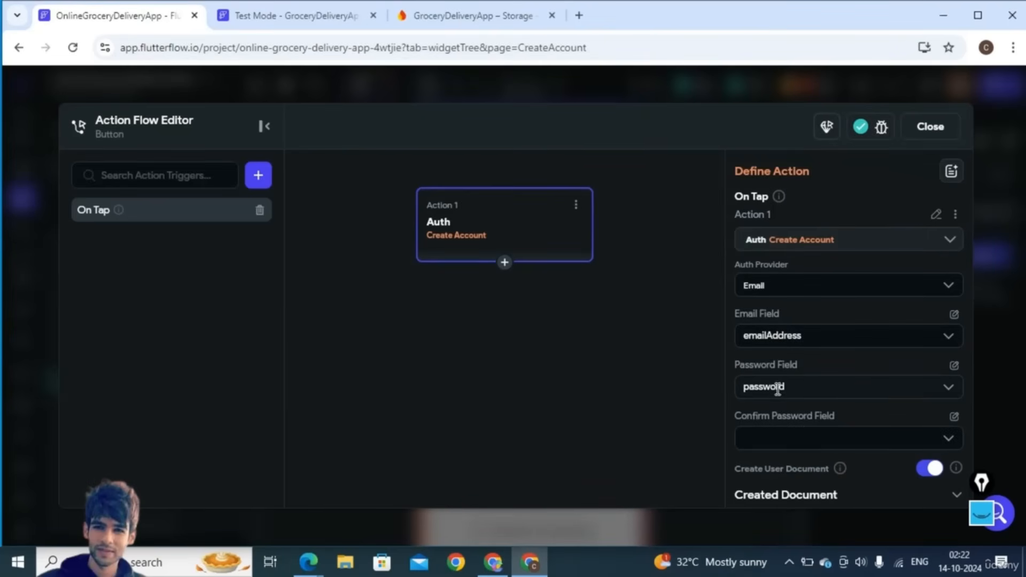
- Add display_name to the new user document, taking its value from the Name TextField's widget state
{"action": "scroll", "coordinate": [820, 448], "scroll_direction": "down", "scroll_amount": 2}
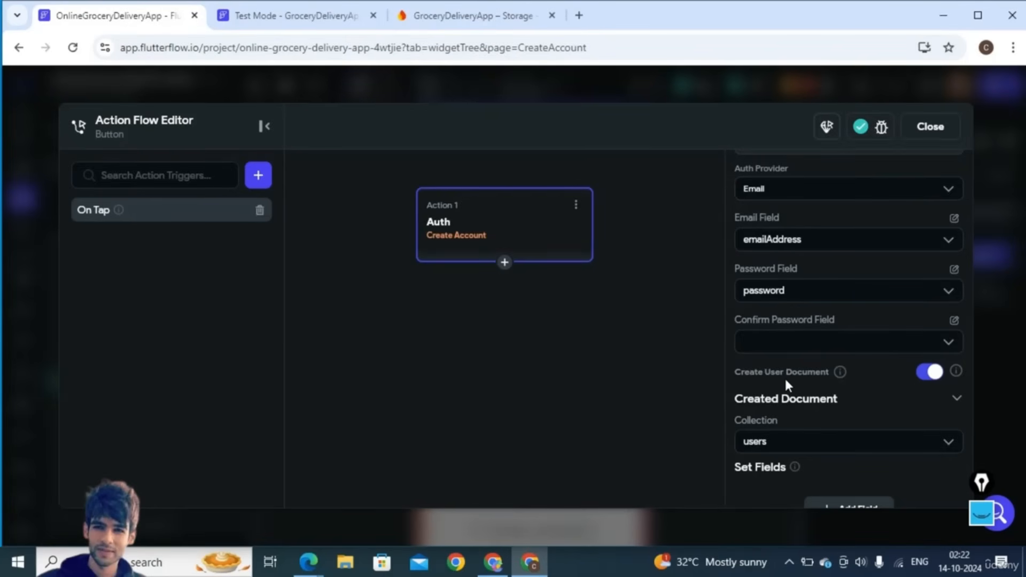
{"action": "scroll", "coordinate": [858, 407], "scroll_direction": "down", "scroll_amount": 2}
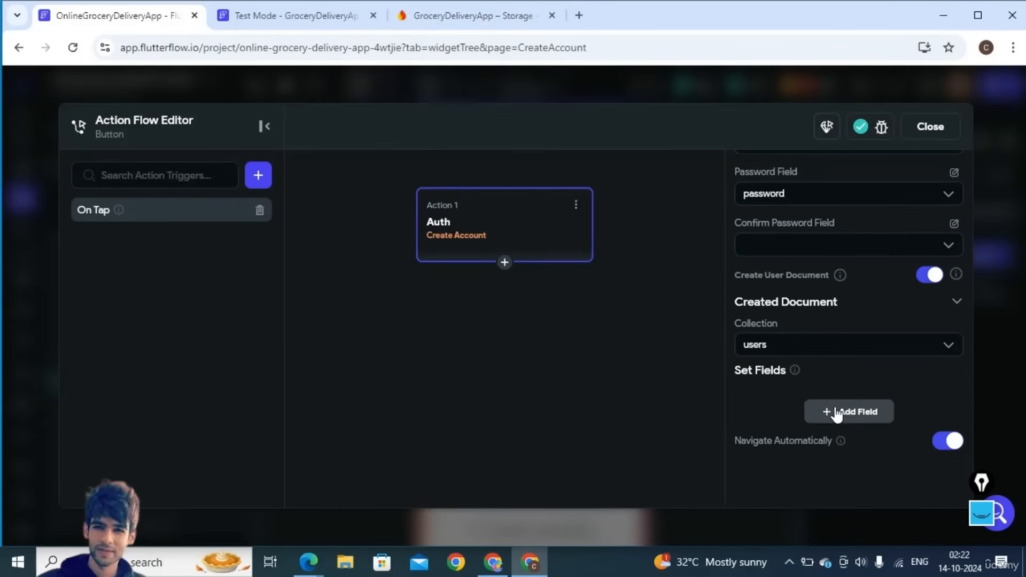
{"action": "left_click", "coordinate": [839, 416]}
{"action": "left_click", "coordinate": [765, 415]}
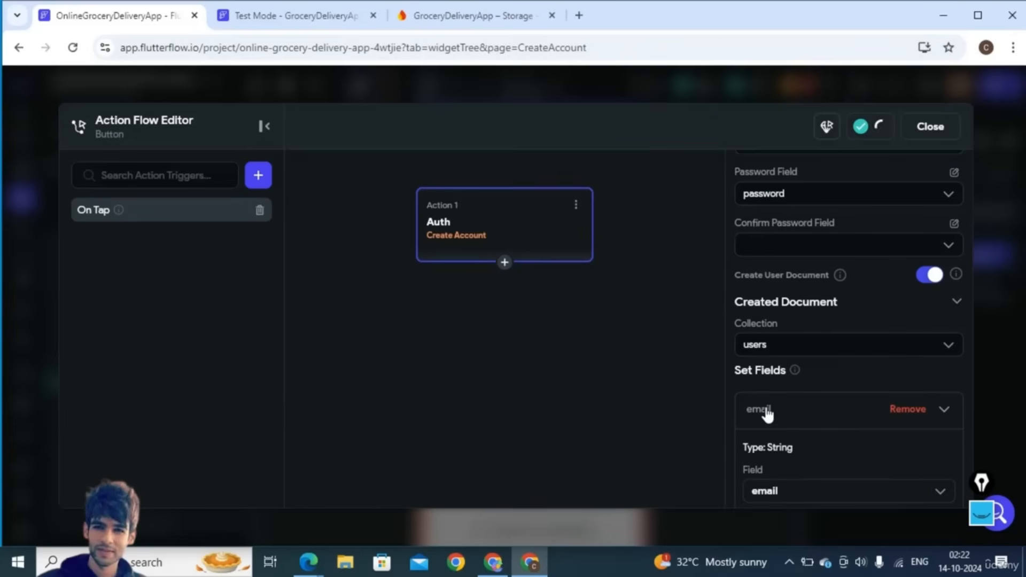
{"action": "scroll", "coordinate": [784, 473], "scroll_direction": "down", "scroll_amount": 1}
{"action": "scroll", "coordinate": [783, 473], "scroll_direction": "down", "scroll_amount": 1}
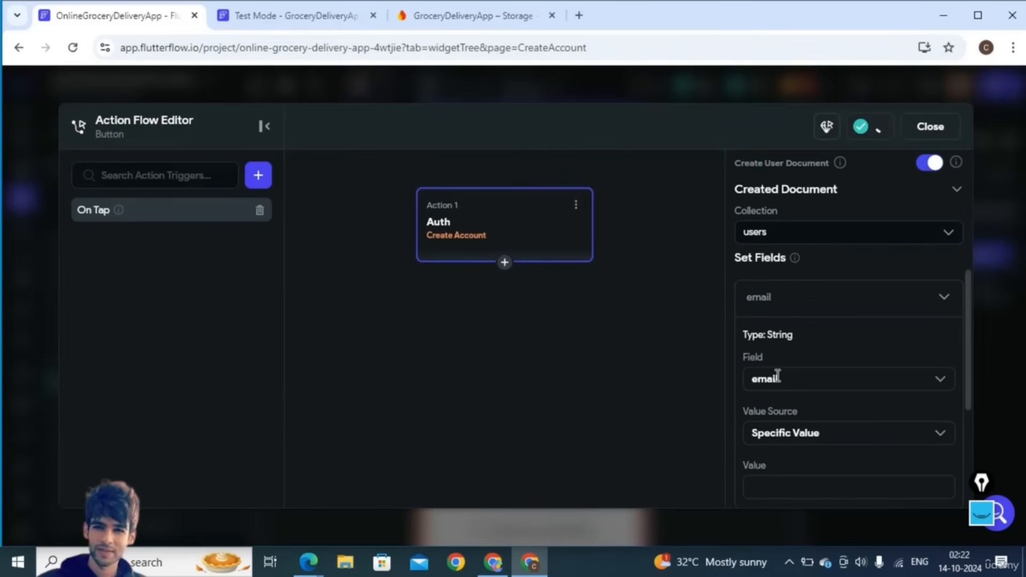
{"action": "left_click", "coordinate": [779, 378]}
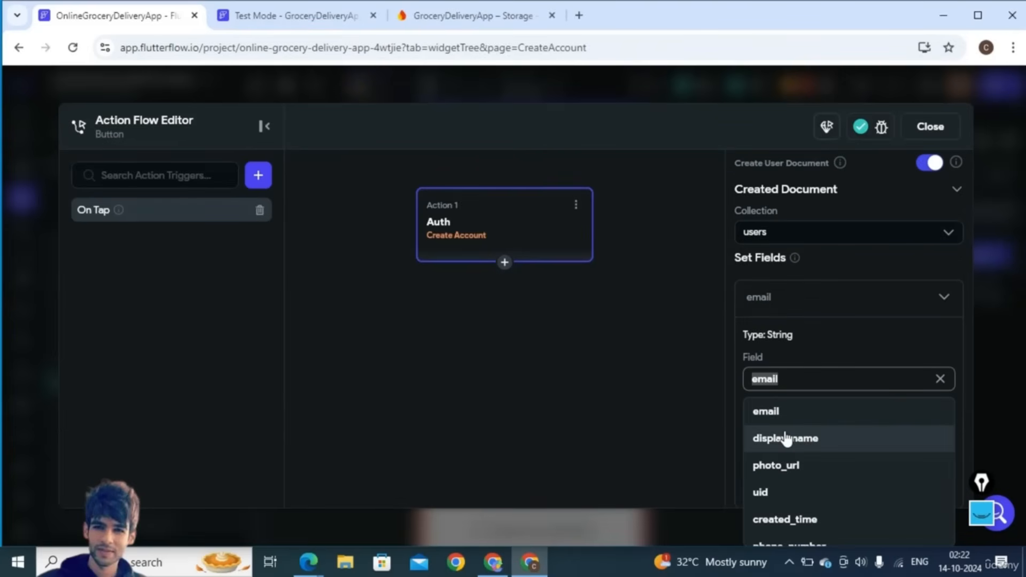
{"action": "scroll", "coordinate": [786, 438], "scroll_direction": "down", "scroll_amount": 1}
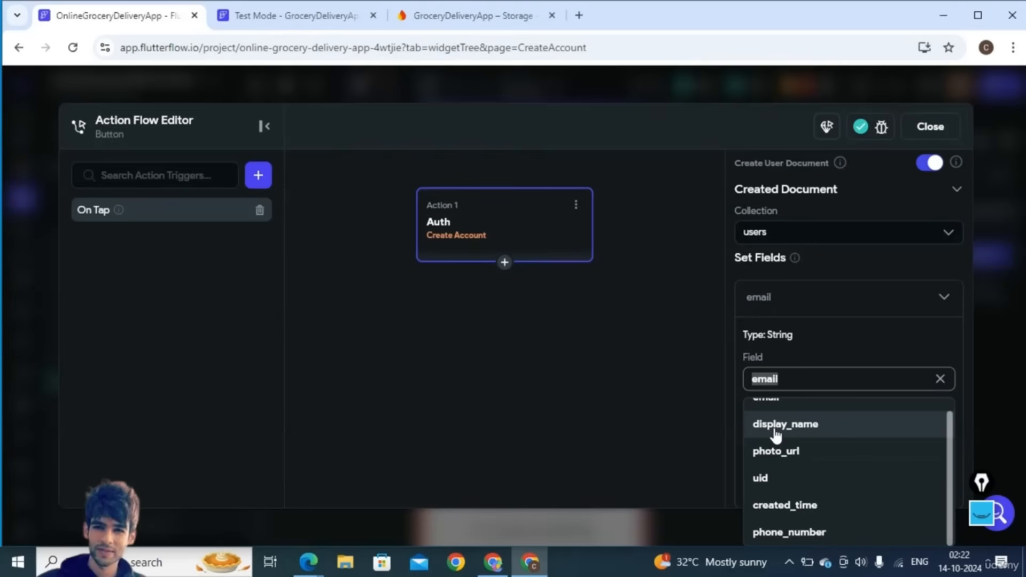
{"action": "left_click", "coordinate": [776, 434]}
{"action": "scroll", "coordinate": [775, 430], "scroll_direction": "down", "scroll_amount": 2}
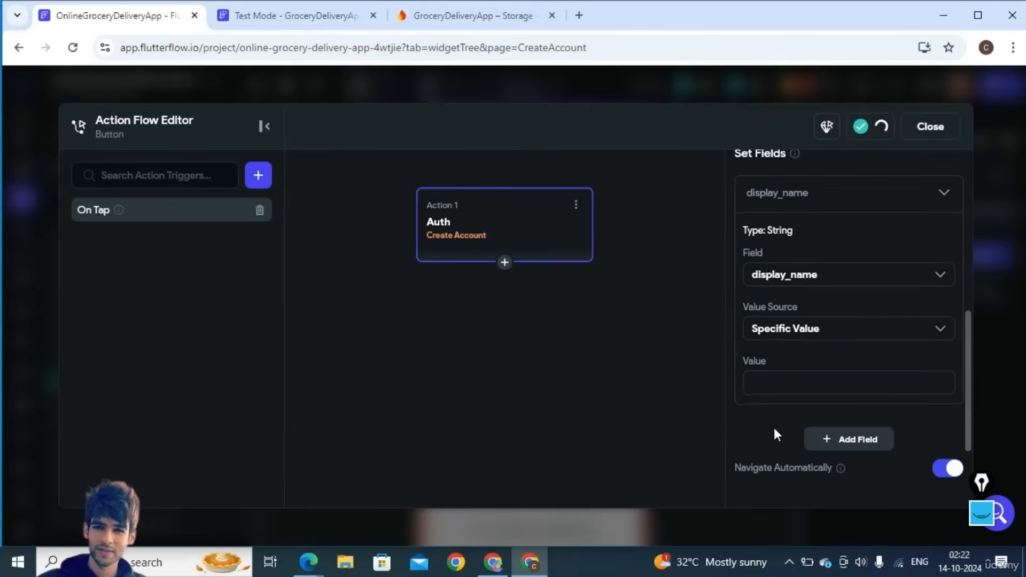
{"action": "left_click", "coordinate": [779, 328]}
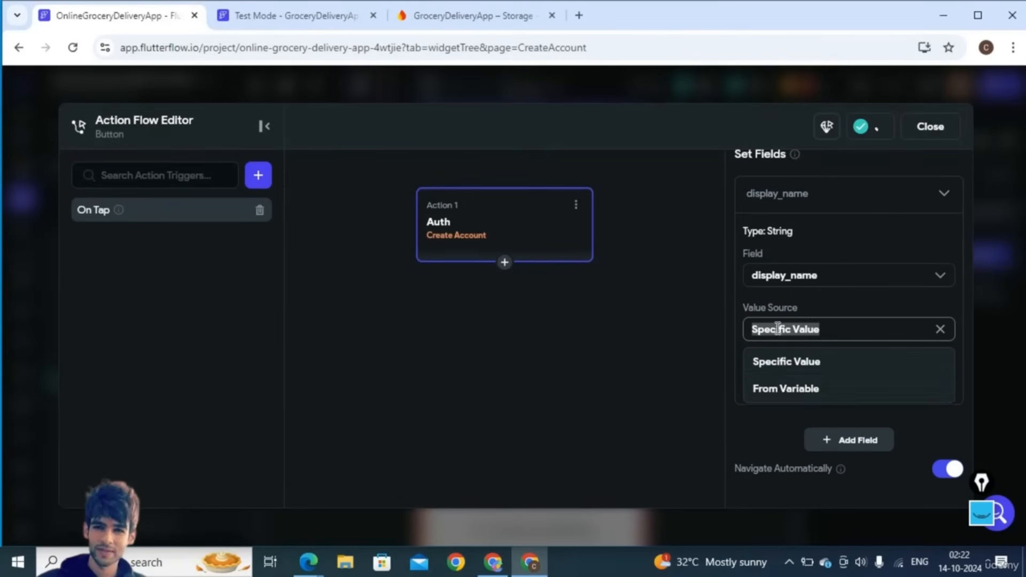
{"action": "left_click", "coordinate": [790, 388]}
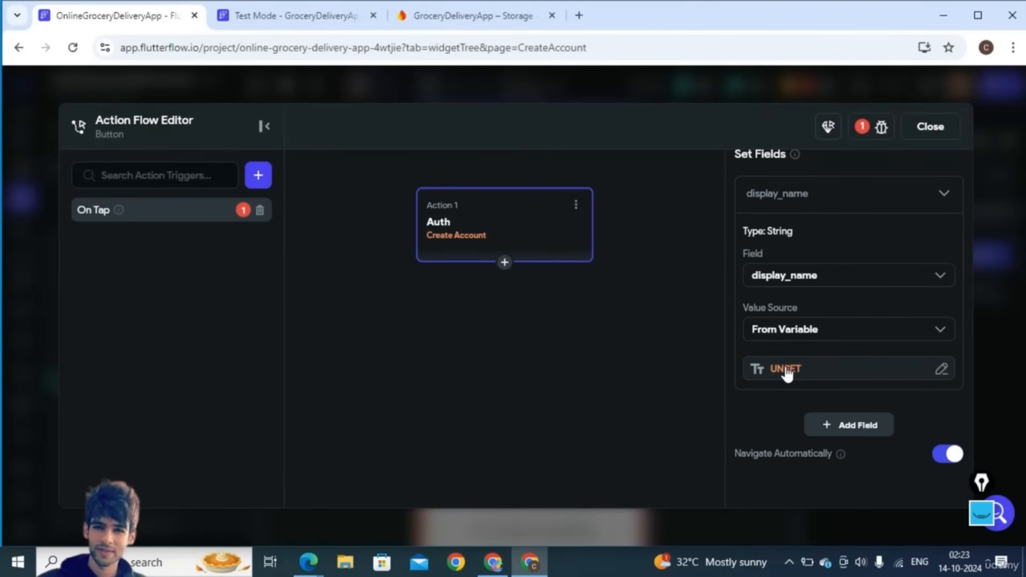
{"action": "left_click", "coordinate": [786, 370]}
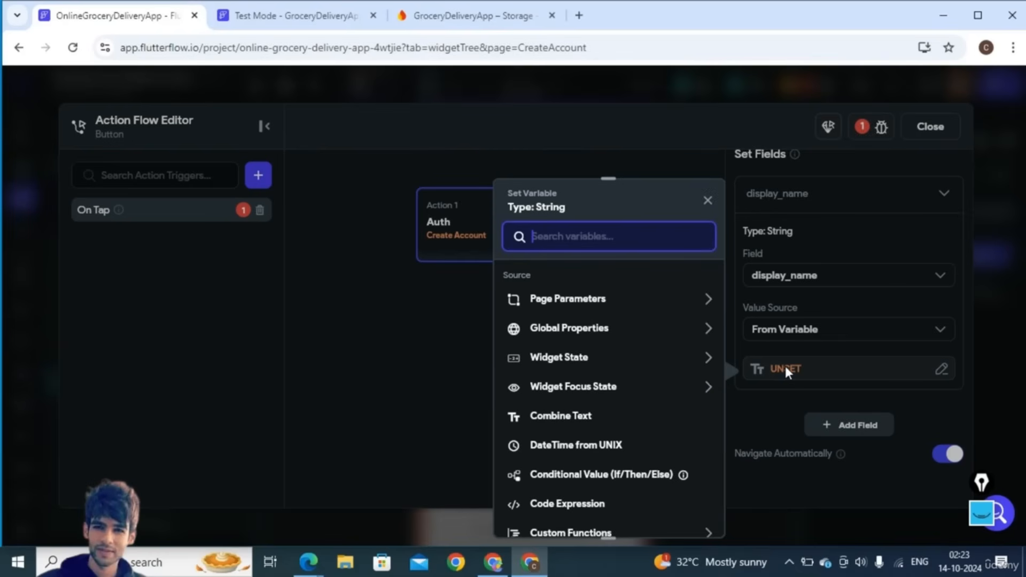
{"action": "left_click", "coordinate": [597, 363]}
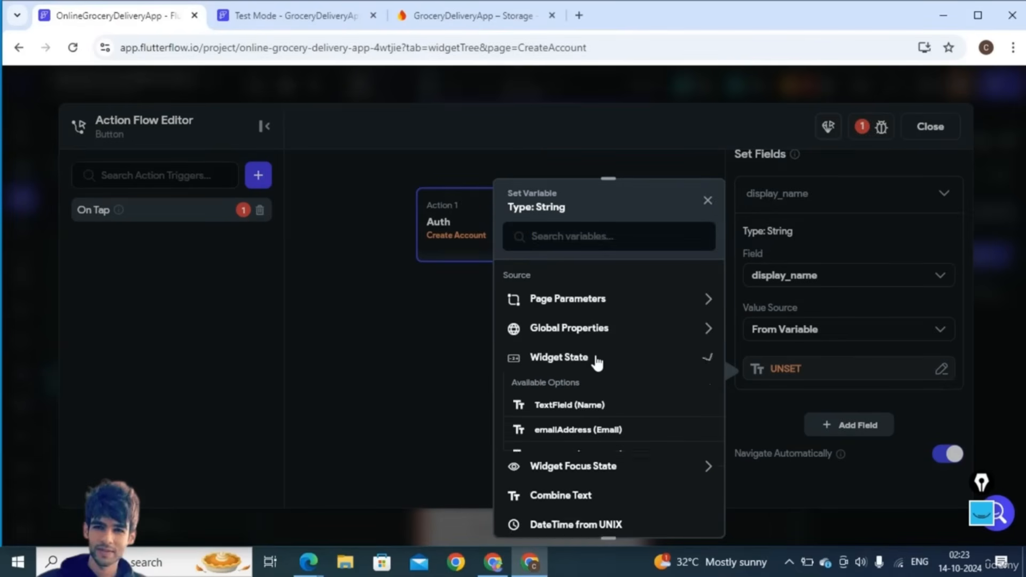
{"action": "left_click", "coordinate": [570, 405]}
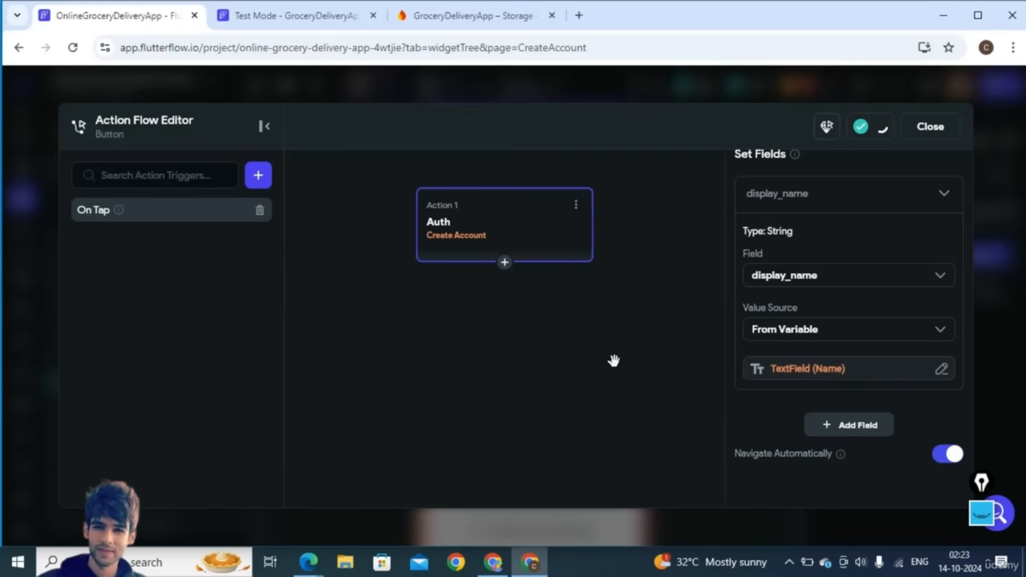
- Confirm the Continue with Google button's auth action uses the Google provider
{"action": "left_click", "coordinate": [931, 128]}
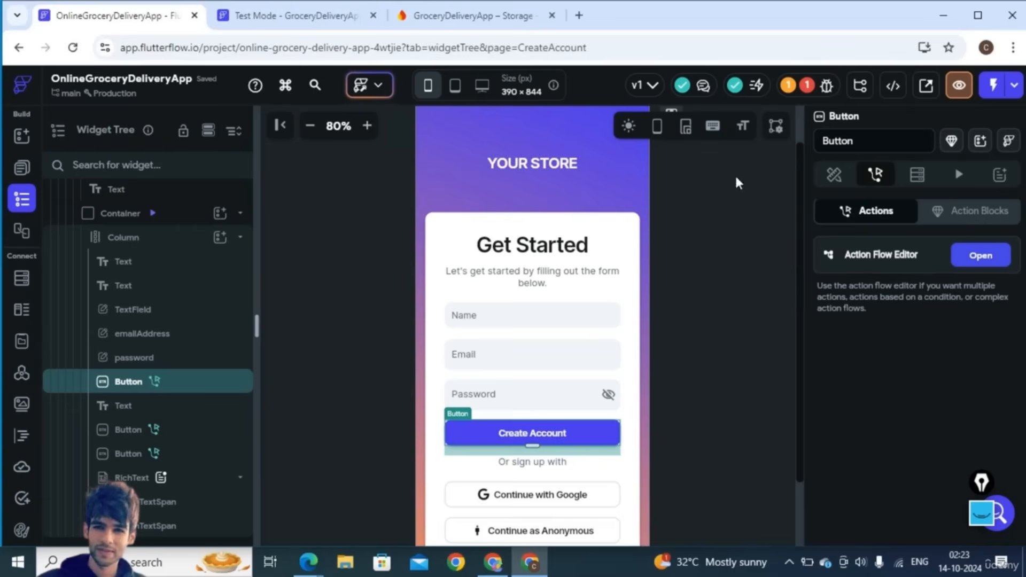
{"action": "scroll", "coordinate": [601, 291], "scroll_direction": "down", "scroll_amount": 3}
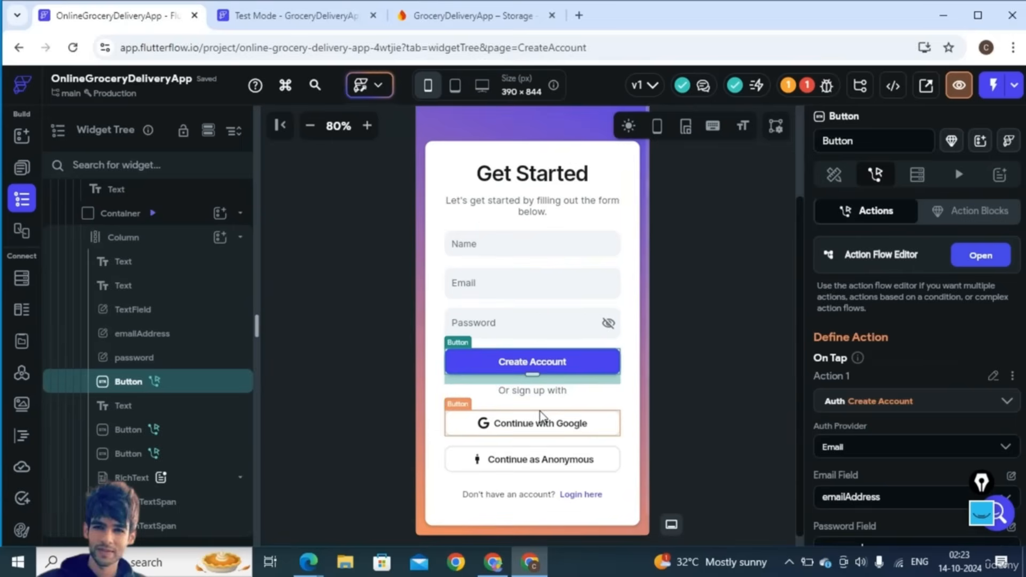
{"action": "left_click", "coordinate": [540, 417]}
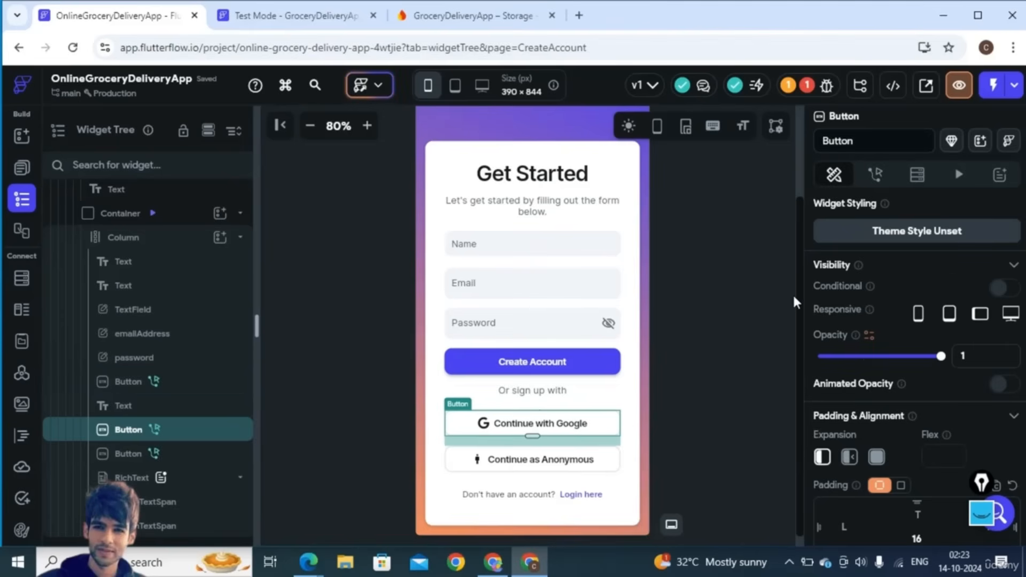
{"action": "left_click", "coordinate": [878, 174]}
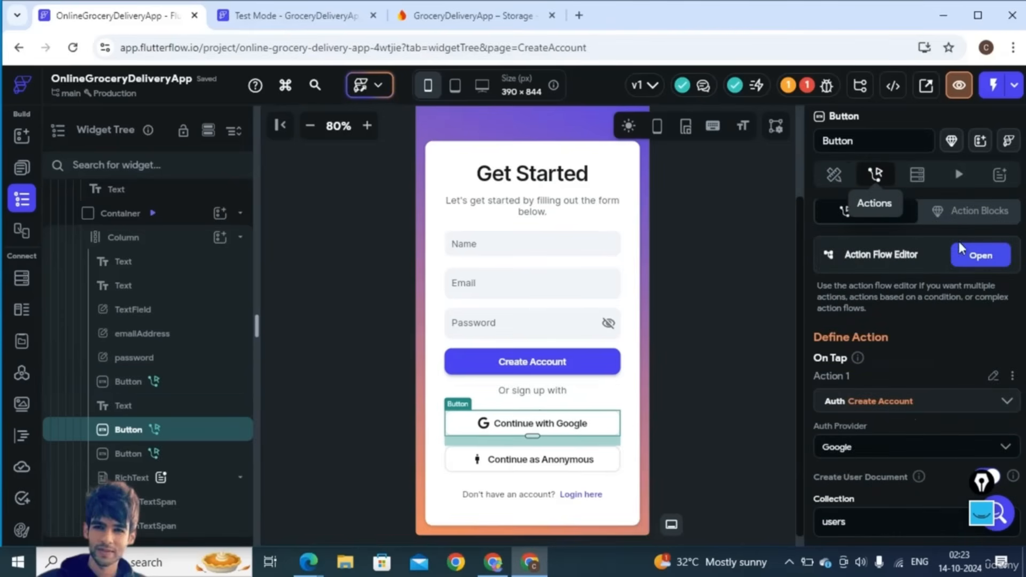
{"action": "left_click", "coordinate": [977, 259]}
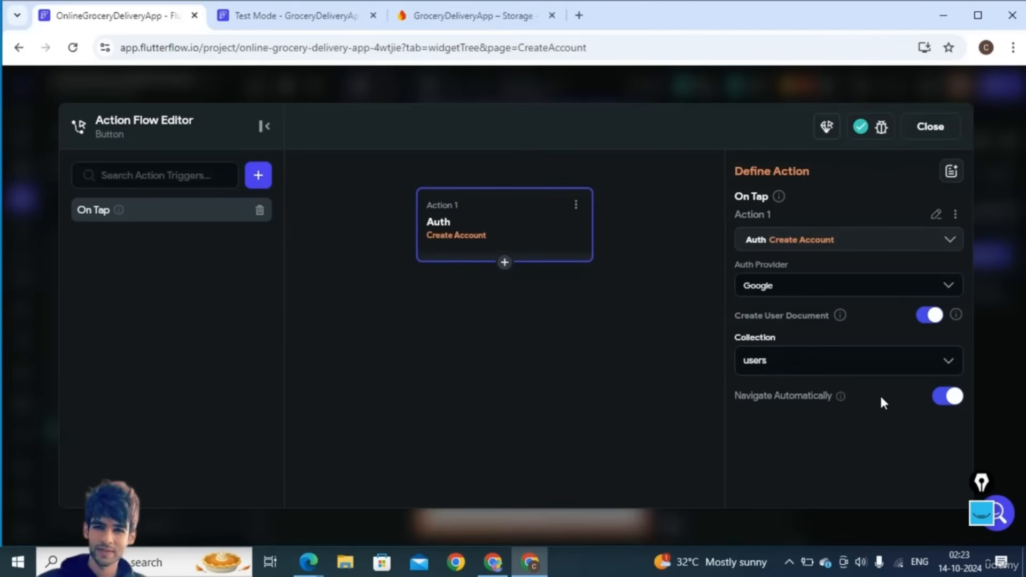
{"action": "left_click", "coordinate": [921, 141]}
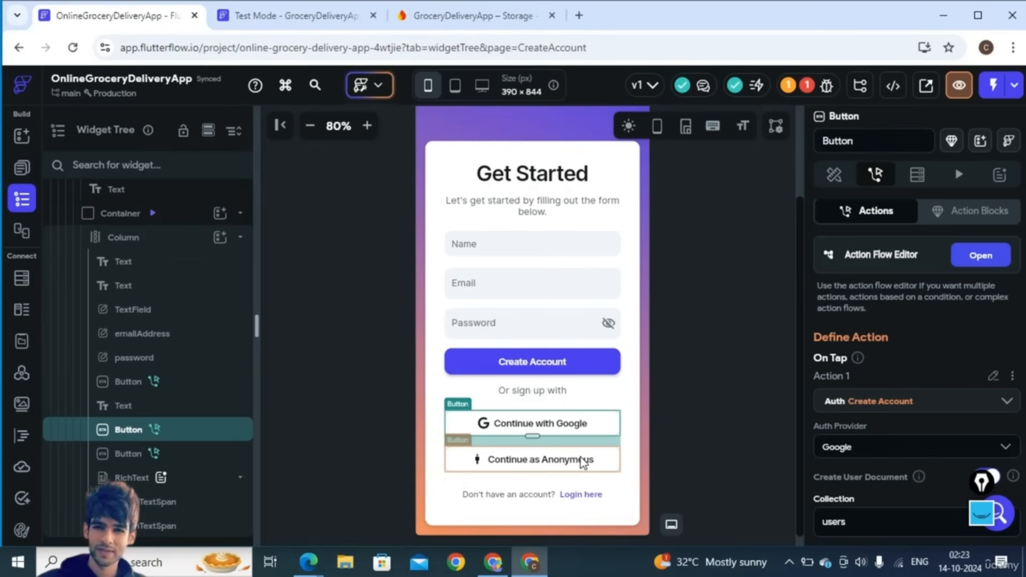
- Switch the Continue as Anonymous button's auth provider from Apple to Anonymous
{"action": "left_click", "coordinate": [583, 463]}
{"action": "left_click", "coordinate": [877, 177]}
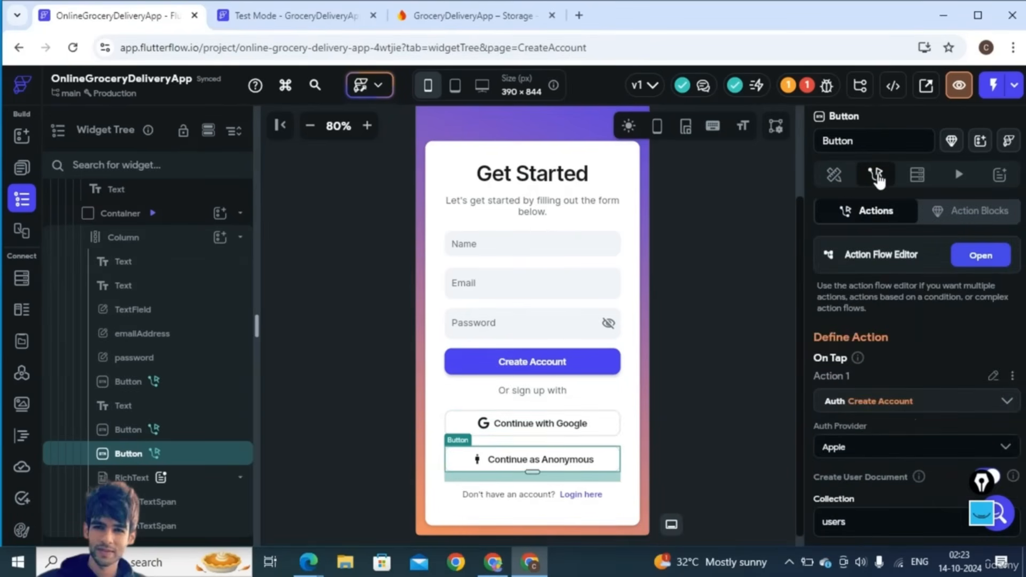
{"action": "left_click", "coordinate": [978, 256]}
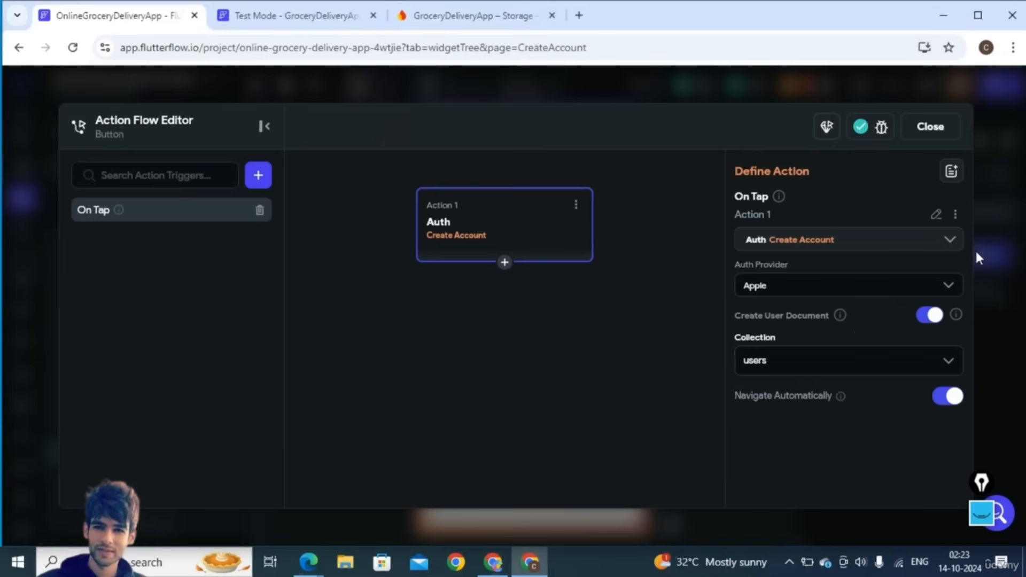
{"action": "left_click", "coordinate": [760, 279]}
{"action": "scroll", "coordinate": [797, 413], "scroll_direction": "down", "scroll_amount": 1}
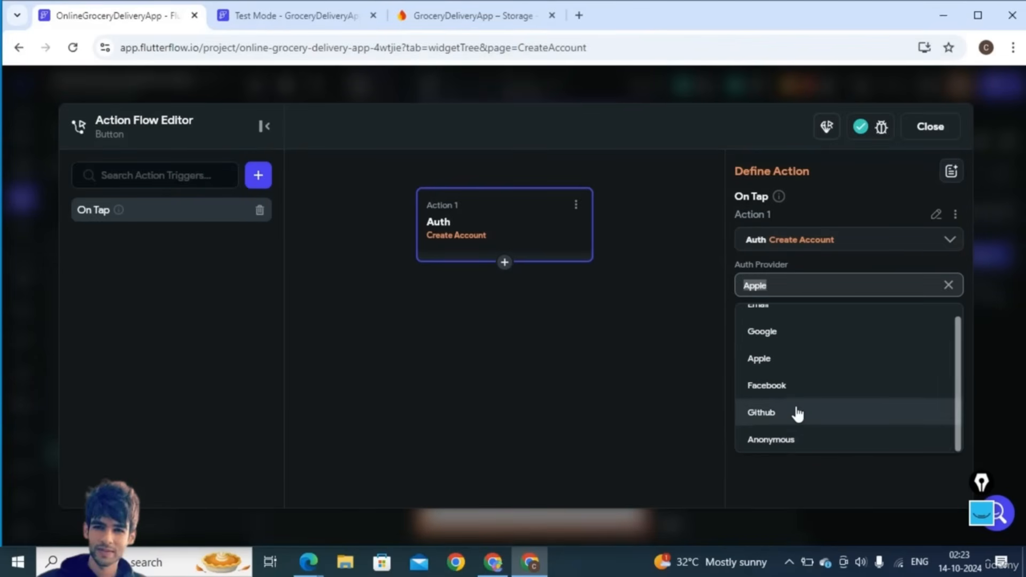
{"action": "left_click", "coordinate": [772, 440]}
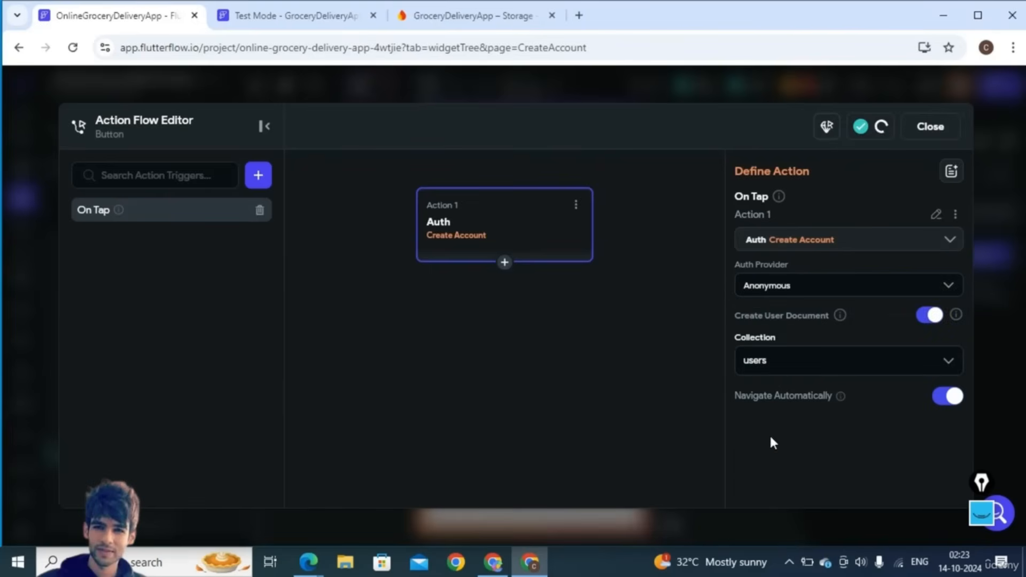
{"action": "left_click", "coordinate": [924, 135]}
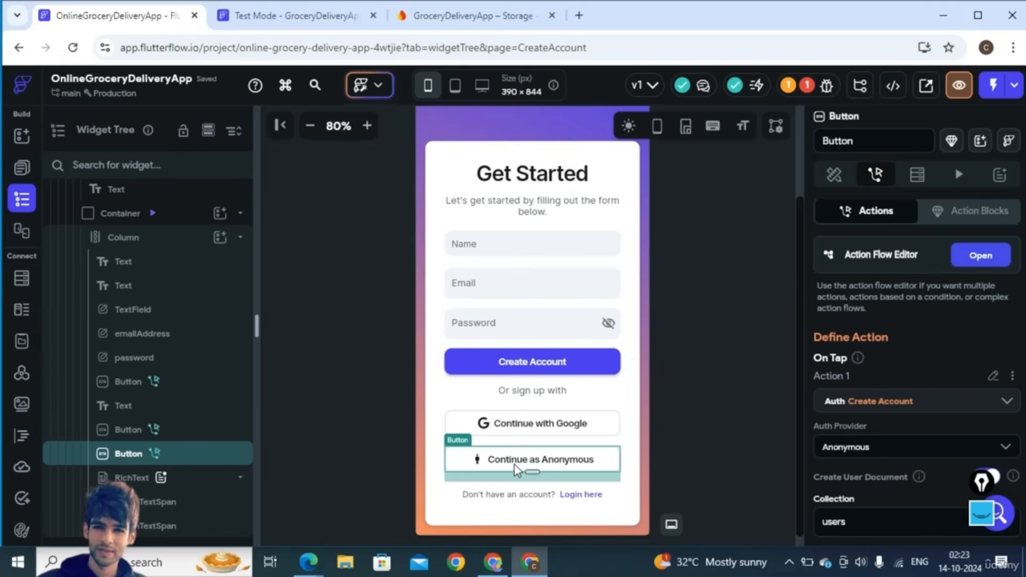
- Zoom out, select the formContainer, and toggle its background gradient off and back on
{"action": "left_click", "coordinate": [310, 126]}
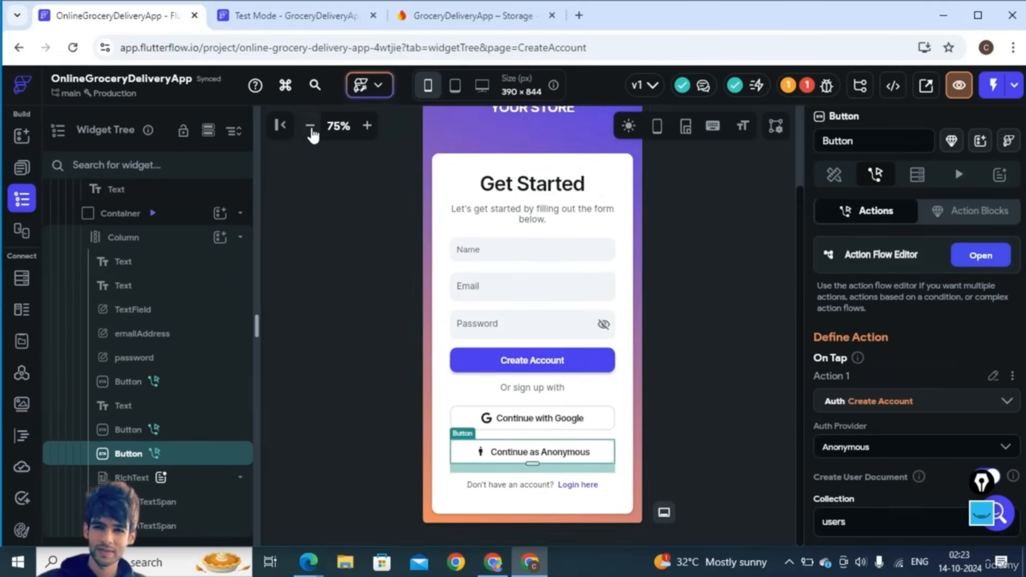
{"action": "left_click", "coordinate": [310, 126]}
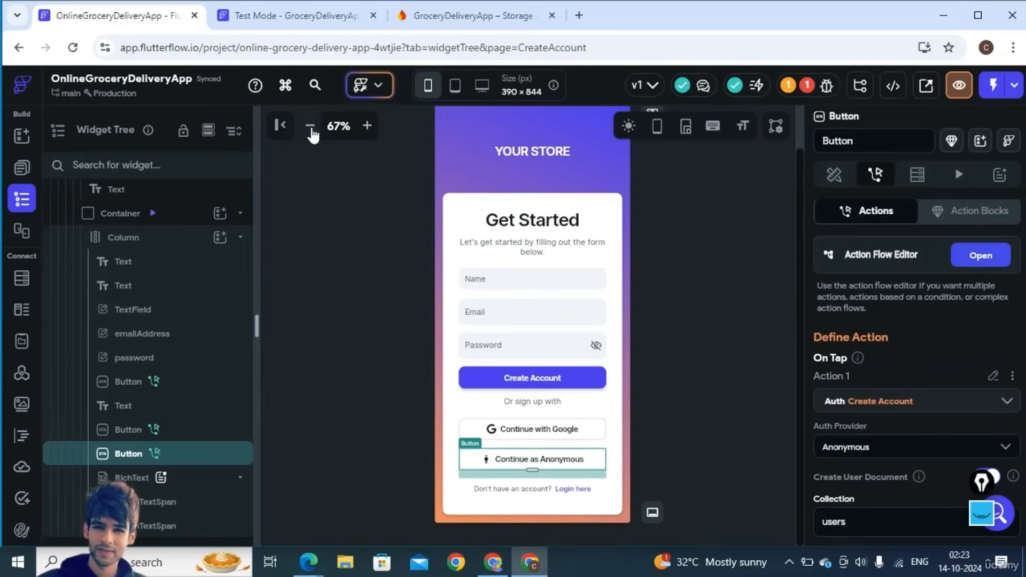
{"action": "left_click", "coordinate": [443, 143]}
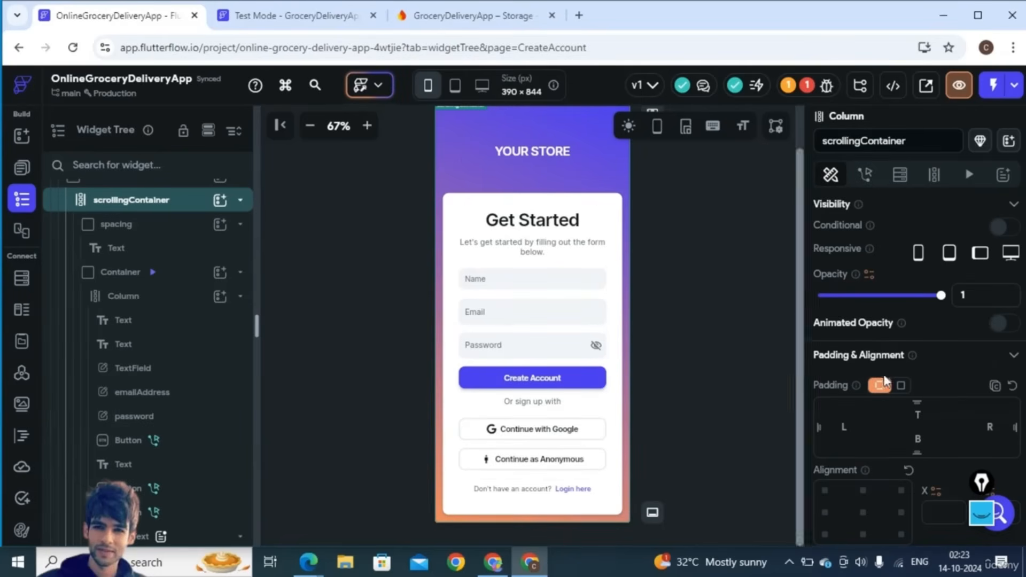
{"action": "scroll", "coordinate": [888, 390], "scroll_direction": "down", "scroll_amount": 4}
{"action": "scroll", "coordinate": [888, 390], "scroll_direction": "down", "scroll_amount": 4}
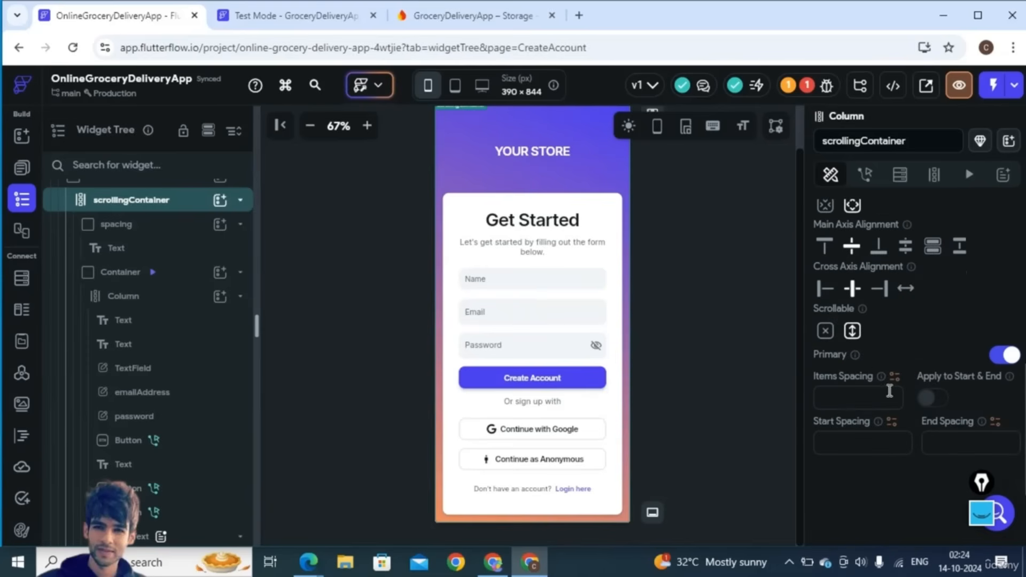
{"action": "scroll", "coordinate": [194, 271], "scroll_direction": "up", "scroll_amount": 2}
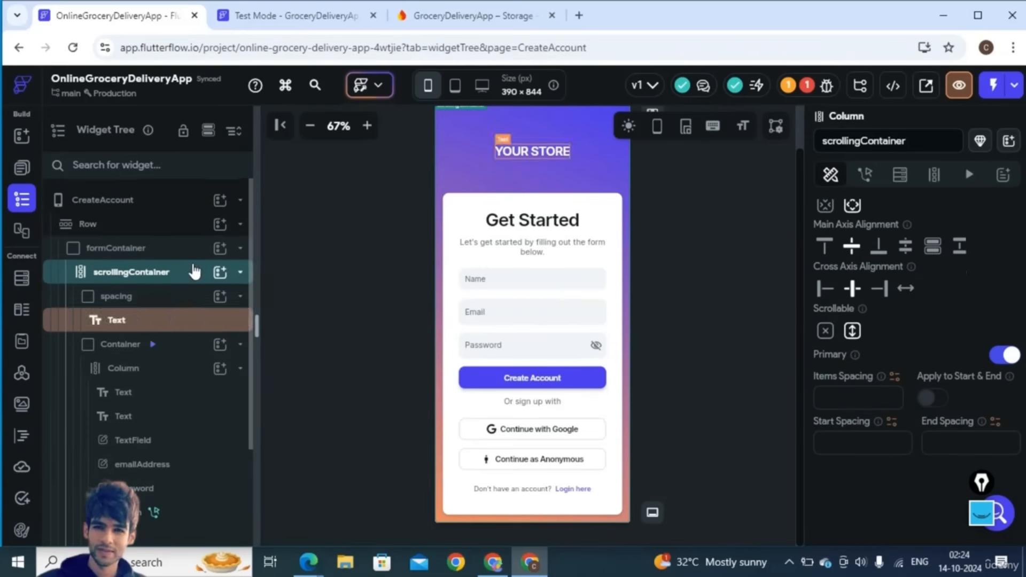
{"action": "left_click", "coordinate": [149, 250]}
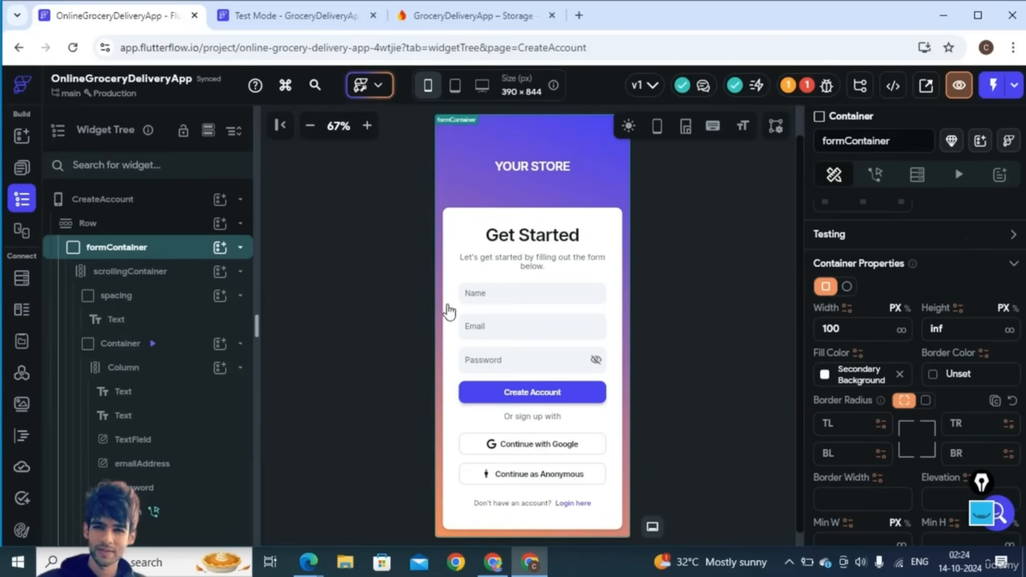
{"action": "scroll", "coordinate": [857, 471], "scroll_direction": "down", "scroll_amount": 7}
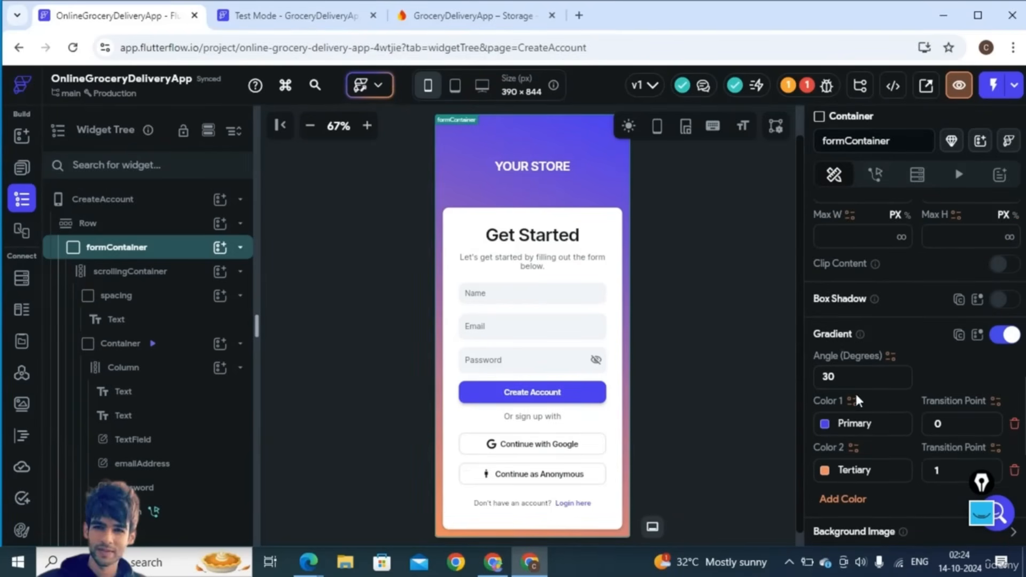
{"action": "left_click", "coordinate": [1010, 335]}
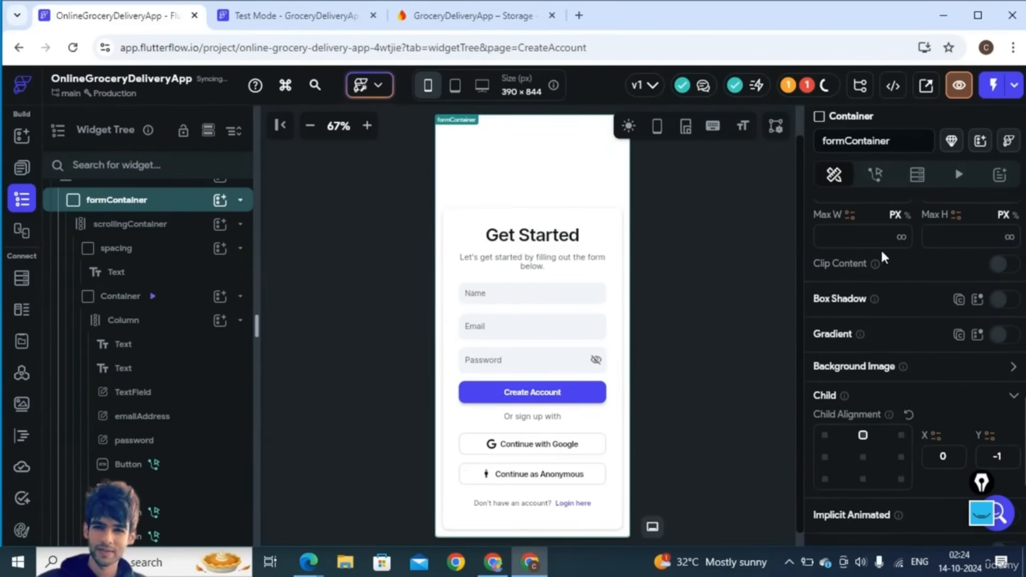
{"action": "left_click", "coordinate": [1009, 336]}
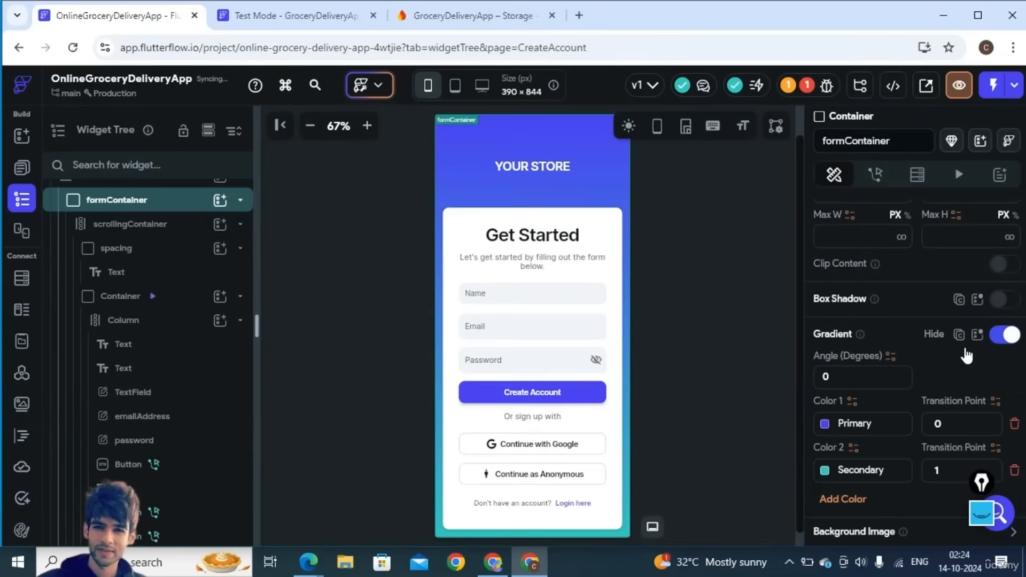
- Set the gradient's first colour to bright green #3FEC7A and close the colour picker
{"action": "left_click", "coordinate": [825, 424]}
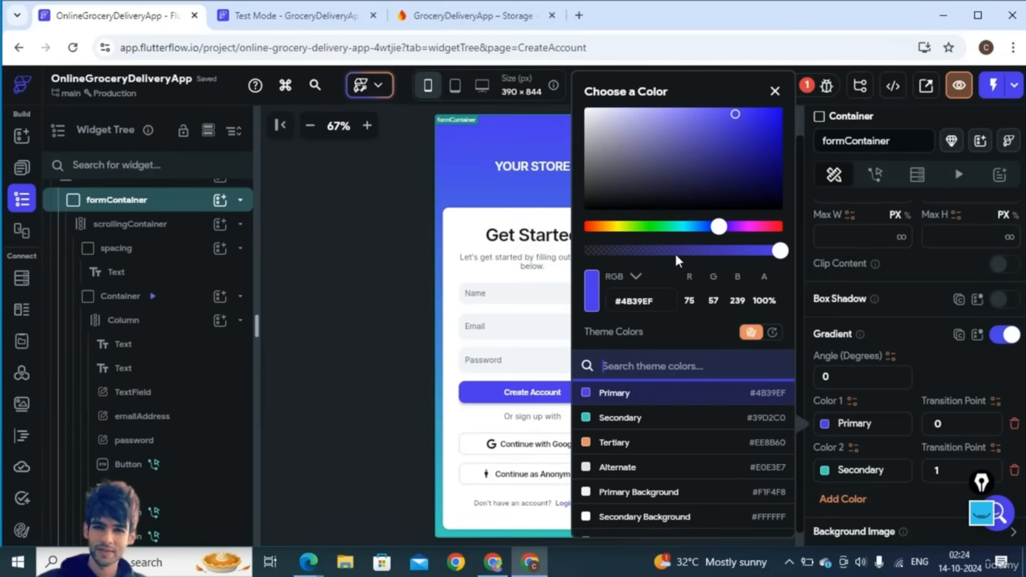
{"action": "left_click", "coordinate": [627, 177]}
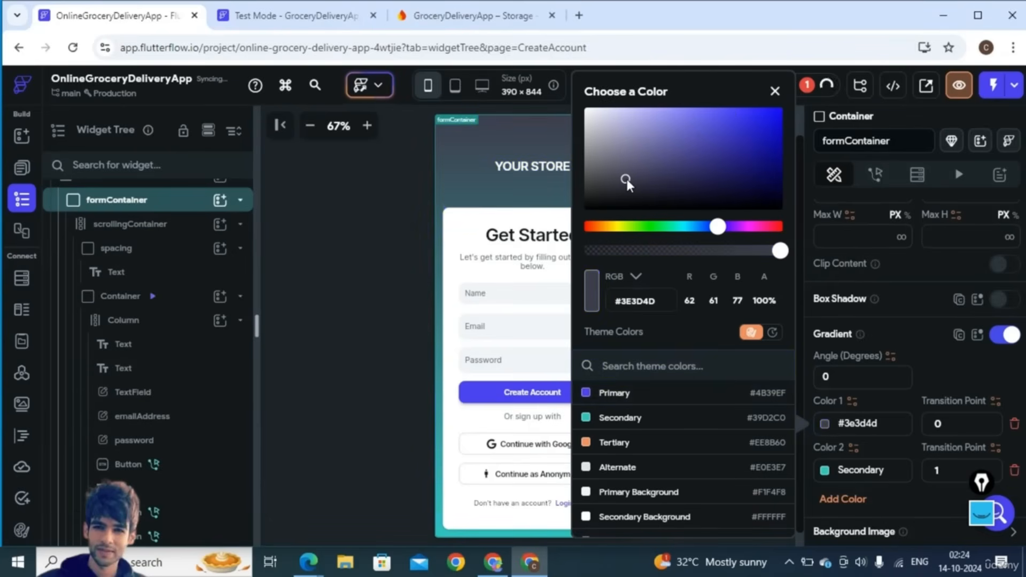
{"action": "left_click", "coordinate": [719, 152]}
{"action": "left_click", "coordinate": [739, 129]}
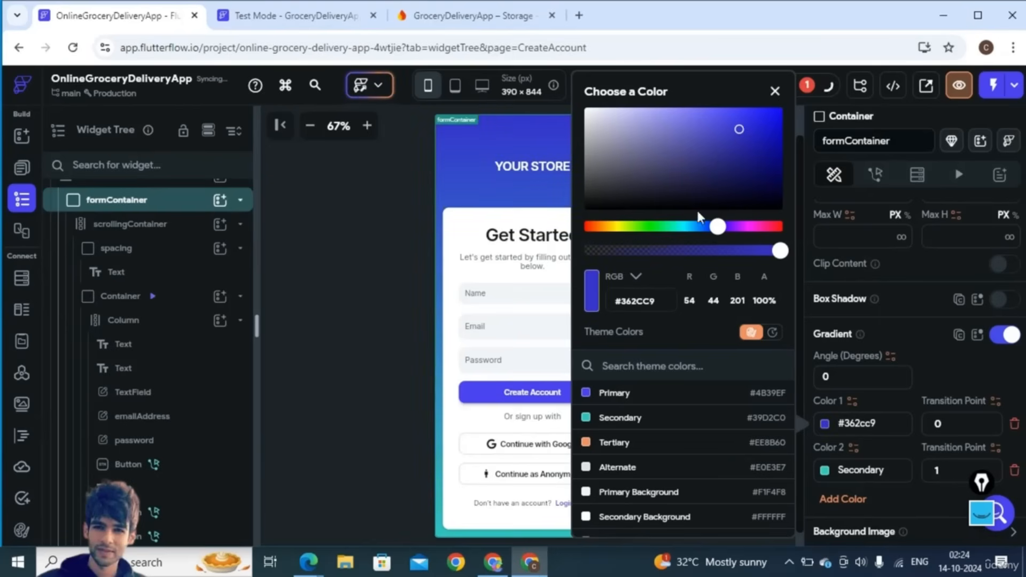
{"action": "left_click", "coordinate": [694, 226]}
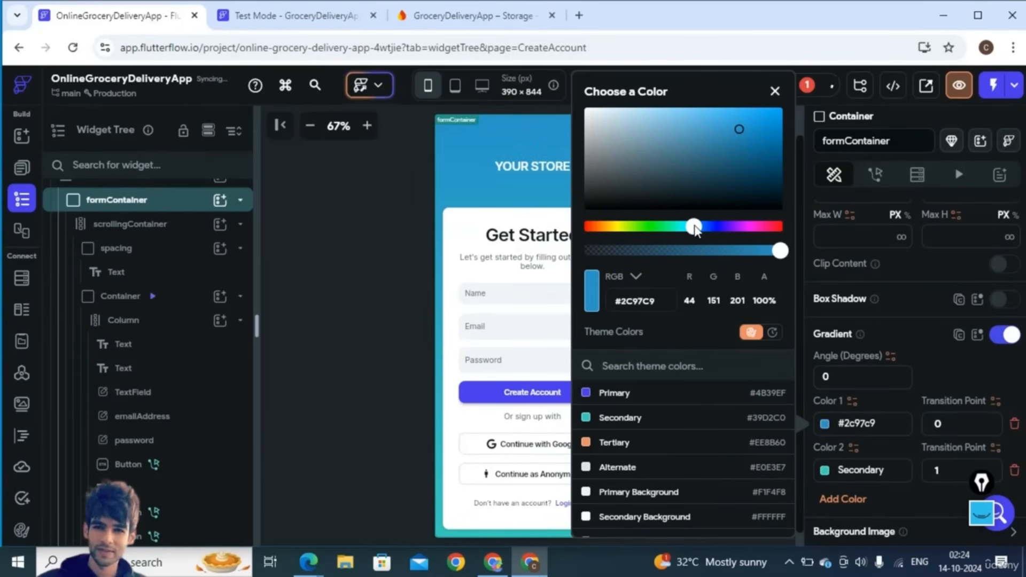
{"action": "left_click", "coordinate": [663, 227]}
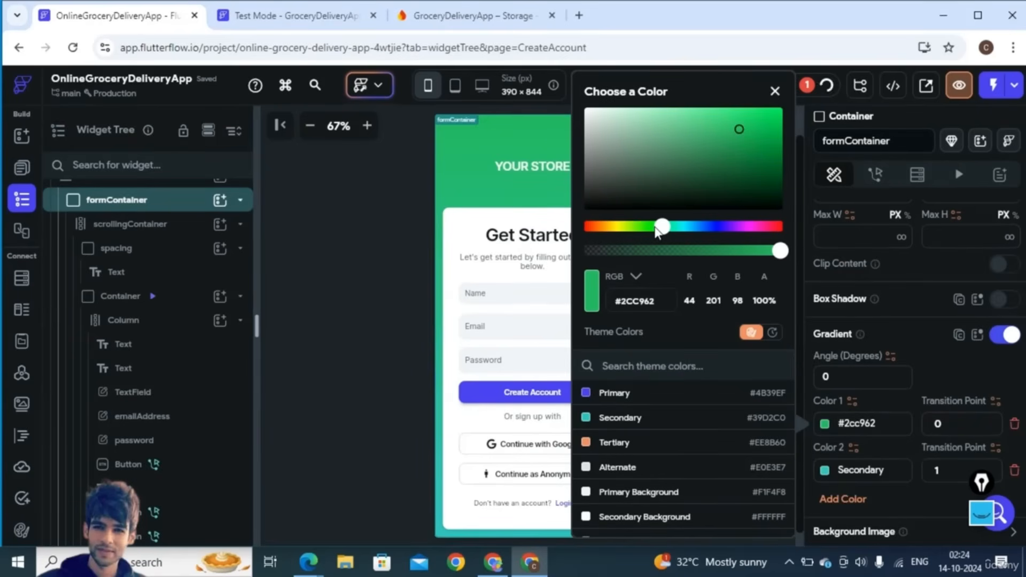
{"action": "left_click", "coordinate": [772, 115]}
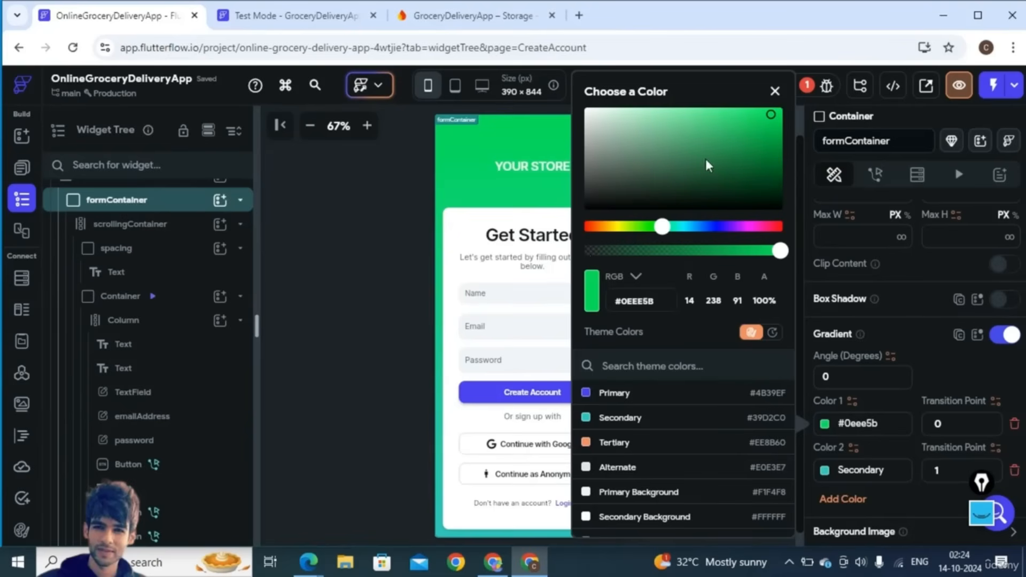
{"action": "left_click", "coordinate": [731, 116]}
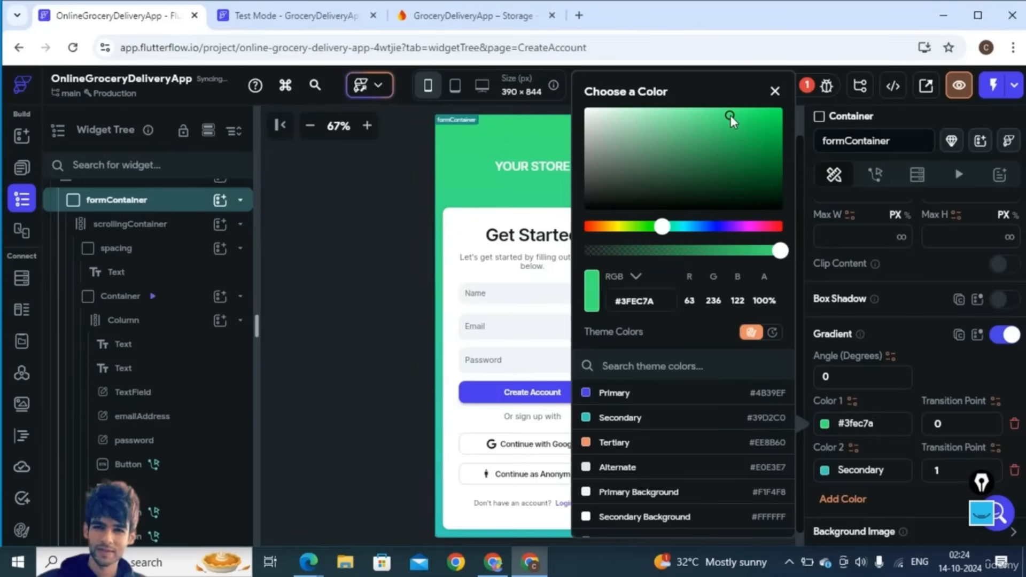
{"action": "left_click", "coordinate": [463, 164]}
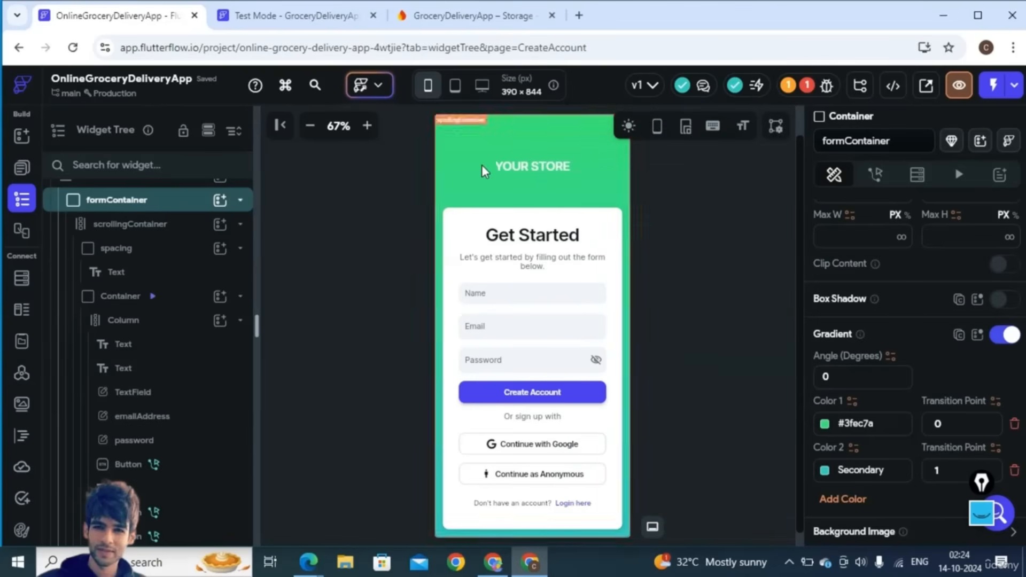
- Set the YOUR STORE heading's text colour to near-black #0D0D0D
{"action": "left_click", "coordinate": [515, 166]}
{"action": "scroll", "coordinate": [934, 395], "scroll_direction": "up", "scroll_amount": 5}
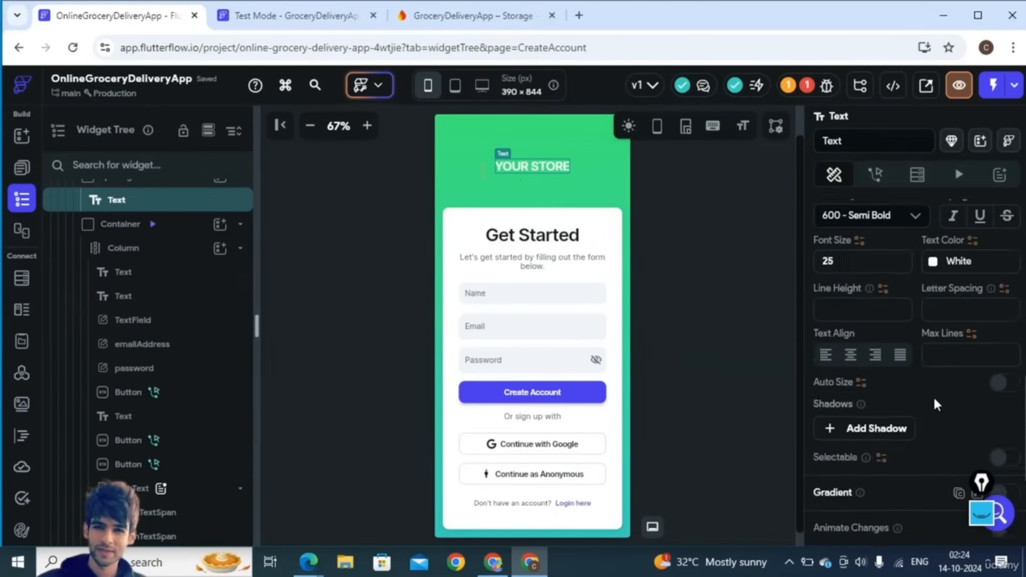
{"action": "left_click", "coordinate": [934, 376]}
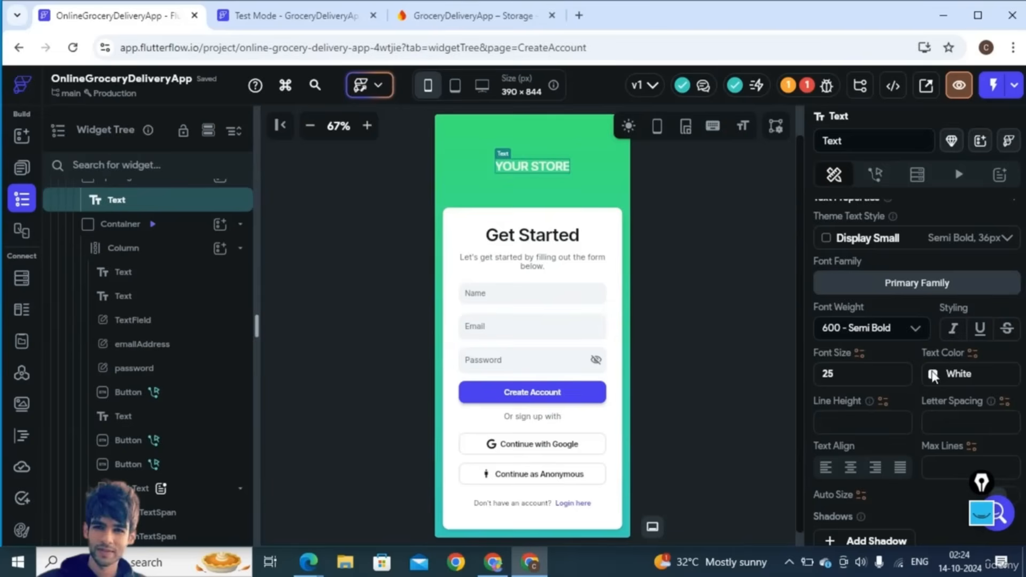
{"action": "left_click", "coordinate": [702, 207]}
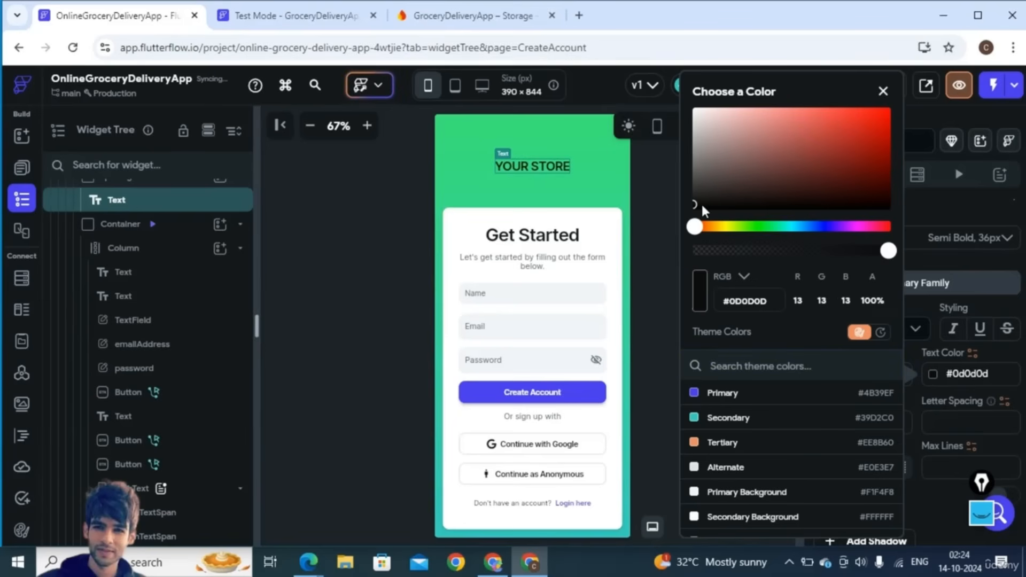
{"action": "left_click", "coordinate": [531, 188]}
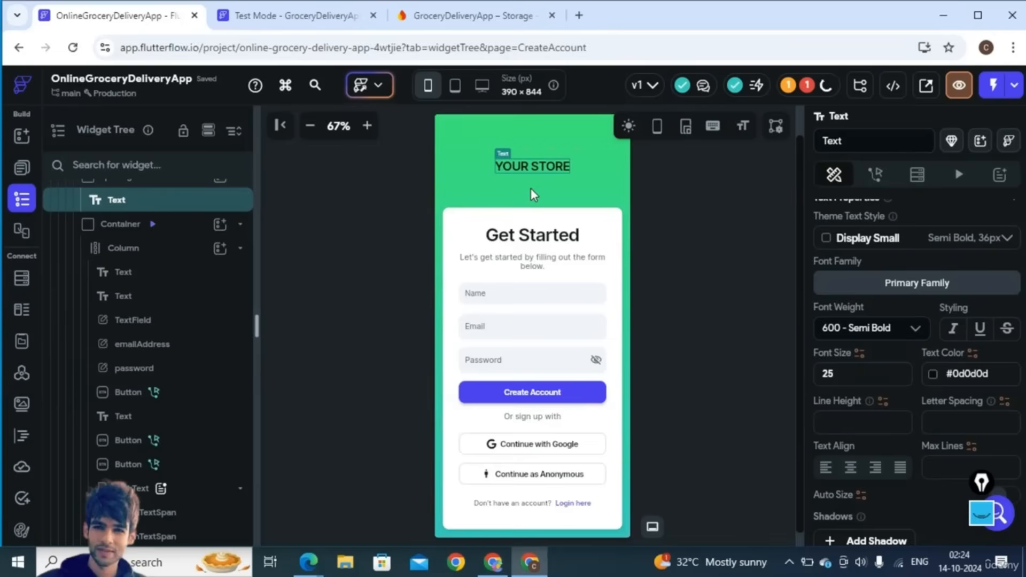
- Go to App Settings and bring up the Firebase section
{"action": "left_click", "coordinate": [519, 206]}
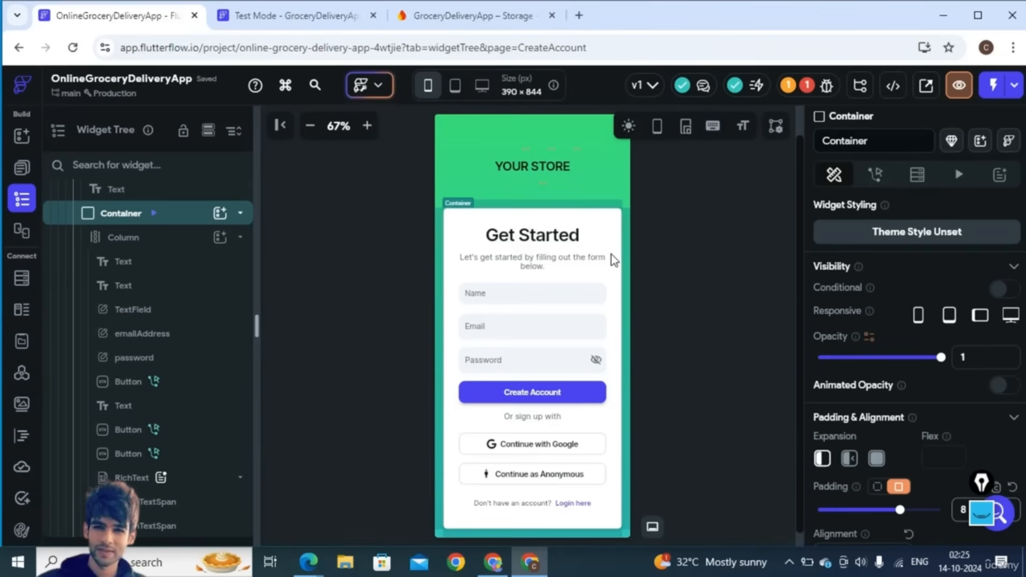
{"action": "left_click", "coordinate": [320, 210]}
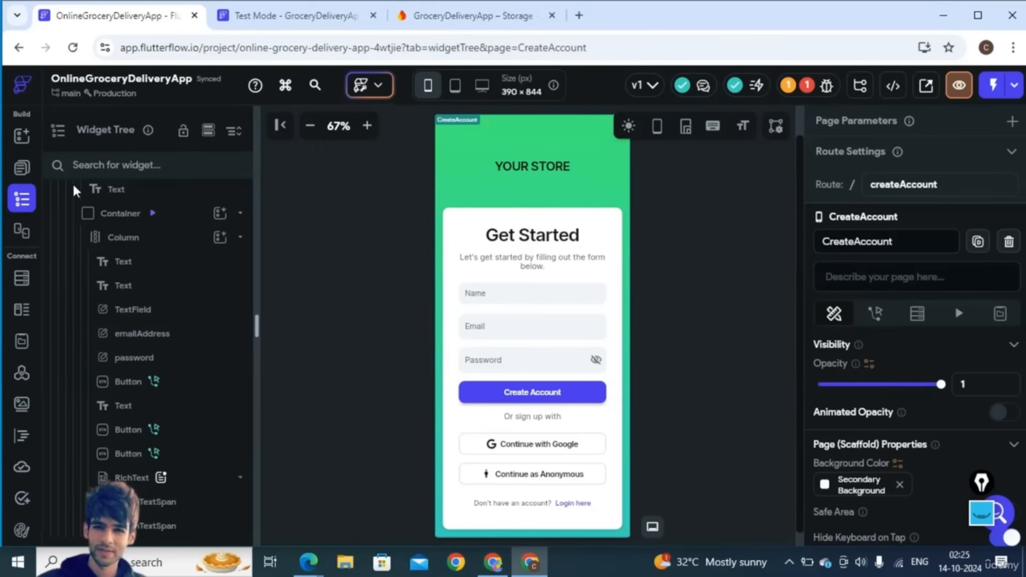
{"action": "left_click", "coordinate": [20, 167]}
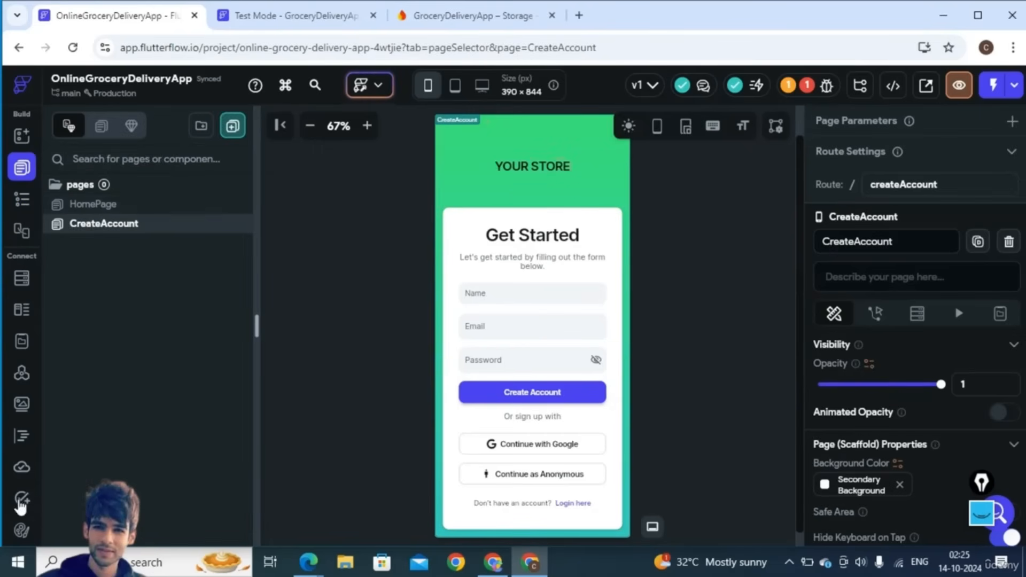
{"action": "left_click_drag", "start_coordinate": [37, 452], "coordinate": [35, 563]}
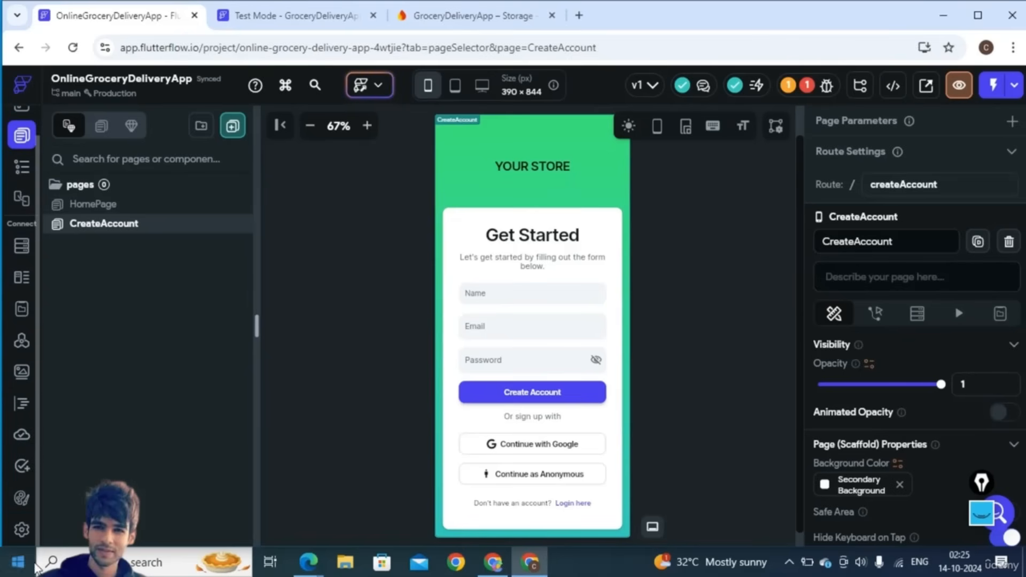
{"action": "left_click", "coordinate": [21, 530]}
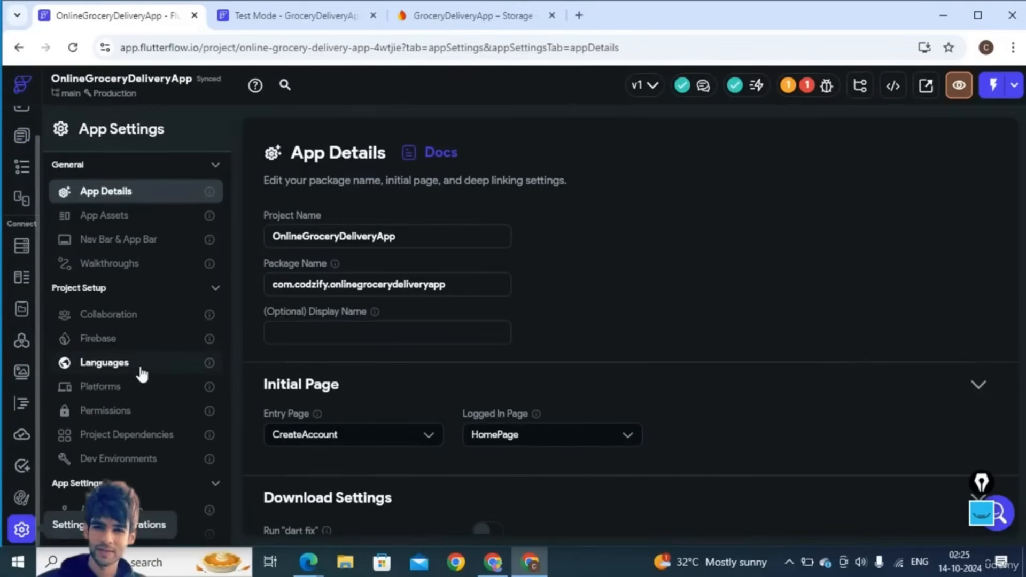
{"action": "left_click", "coordinate": [109, 347]}
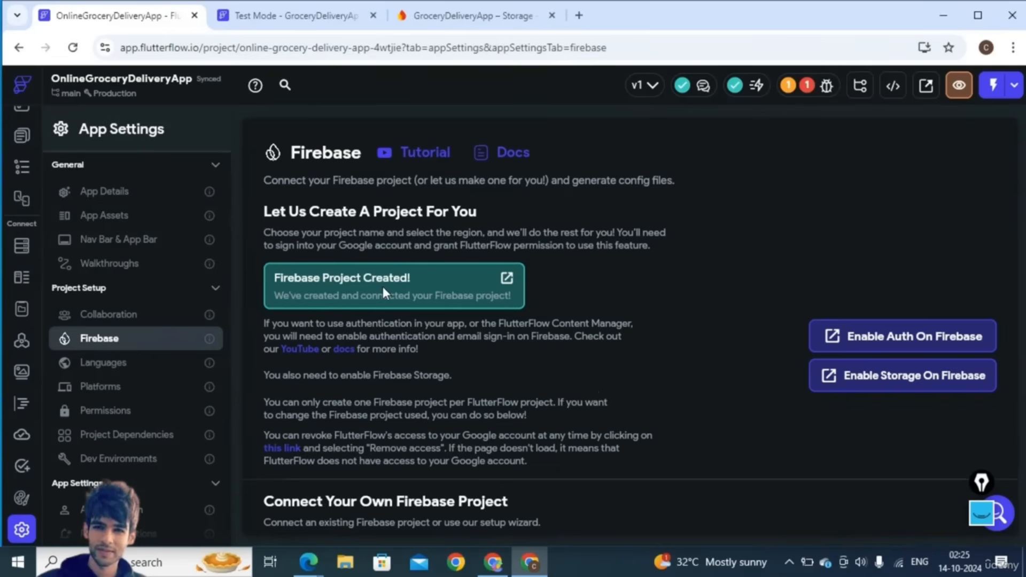
- Deploy the Firebase Storage rules to the connected project, confirming with Yes
{"action": "scroll", "coordinate": [589, 341], "scroll_direction": "down", "scroll_amount": 3}
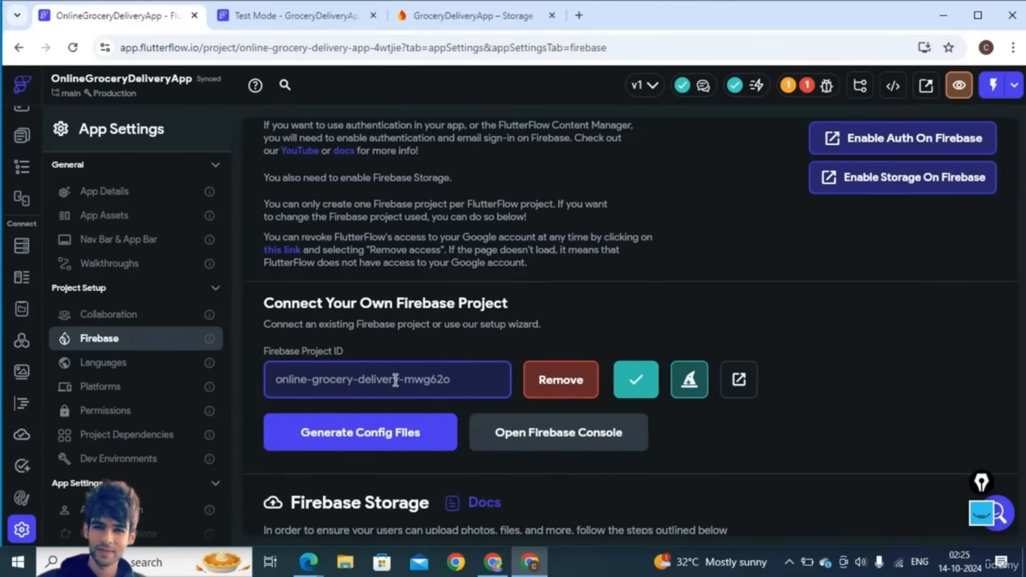
{"action": "scroll", "coordinate": [428, 402], "scroll_direction": "down", "scroll_amount": 3}
{"action": "scroll", "coordinate": [660, 428], "scroll_direction": "down", "scroll_amount": 2}
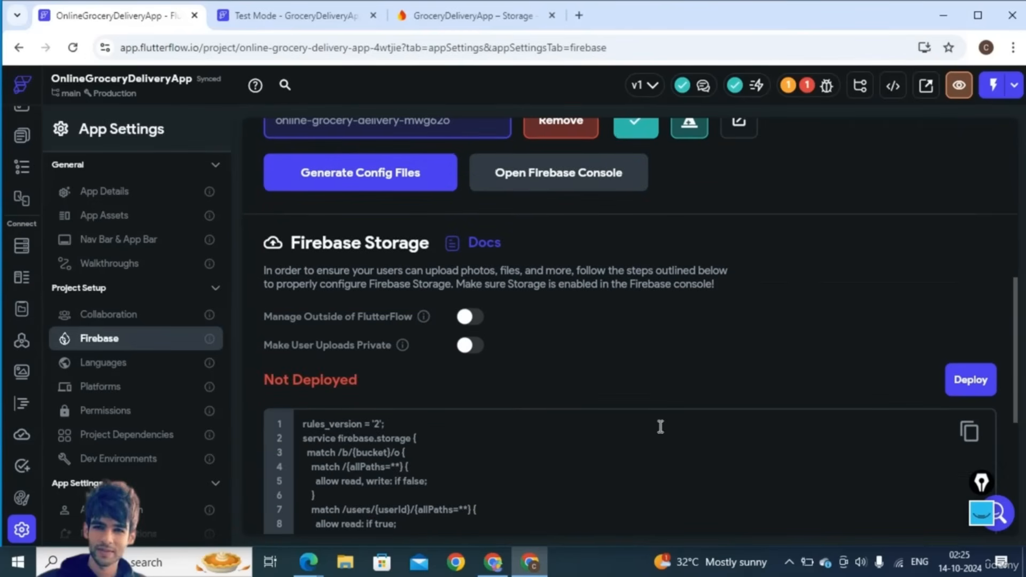
{"action": "left_click", "coordinate": [970, 380]}
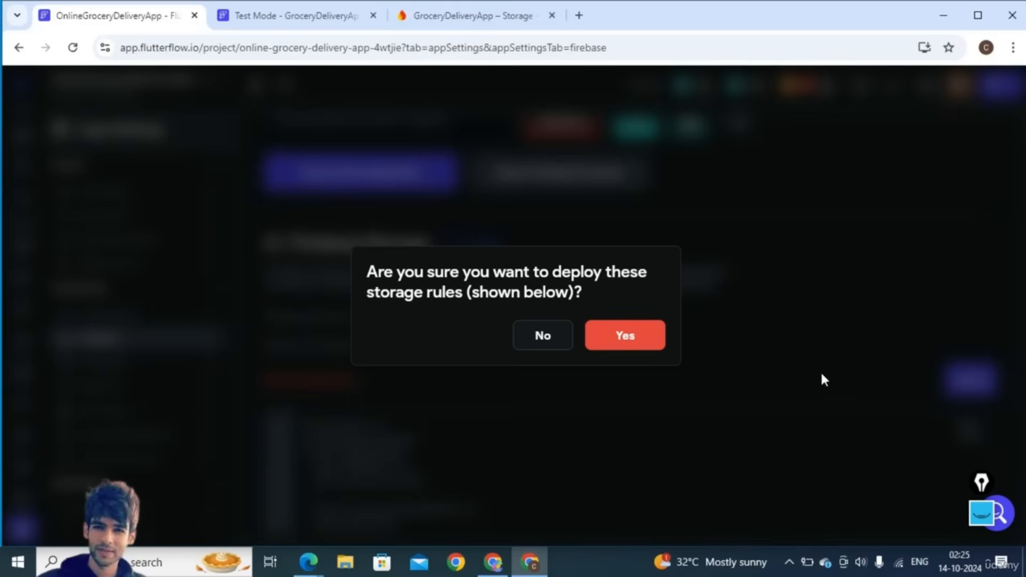
{"action": "left_click", "coordinate": [621, 336]}
- Use Enable Auth On Firebase to reach the Firebase console's Authentication page
{"action": "scroll", "coordinate": [700, 362], "scroll_direction": "down", "scroll_amount": 4}
{"action": "scroll", "coordinate": [701, 362], "scroll_direction": "up", "scroll_amount": 10}
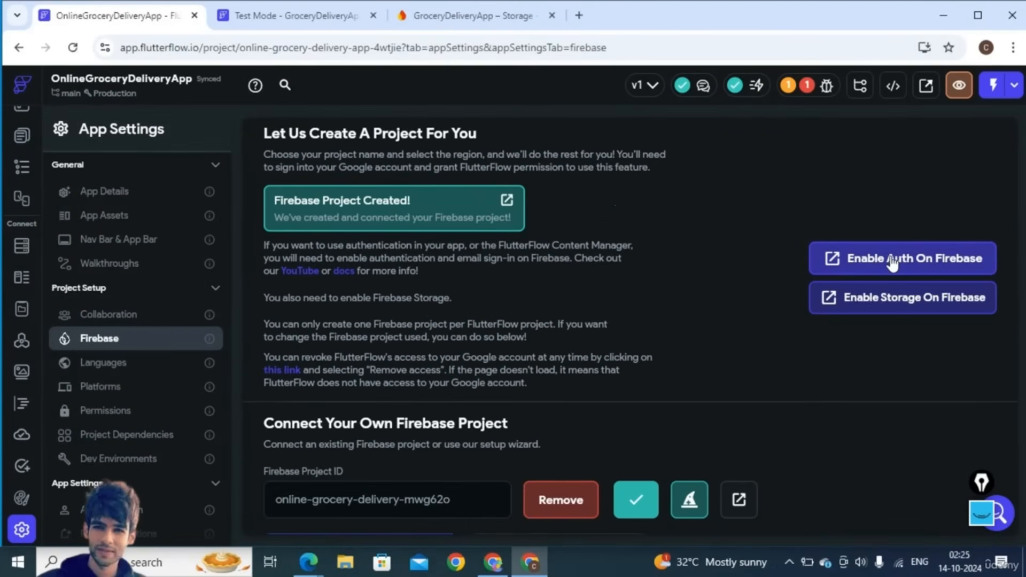
{"action": "left_click", "coordinate": [885, 260]}
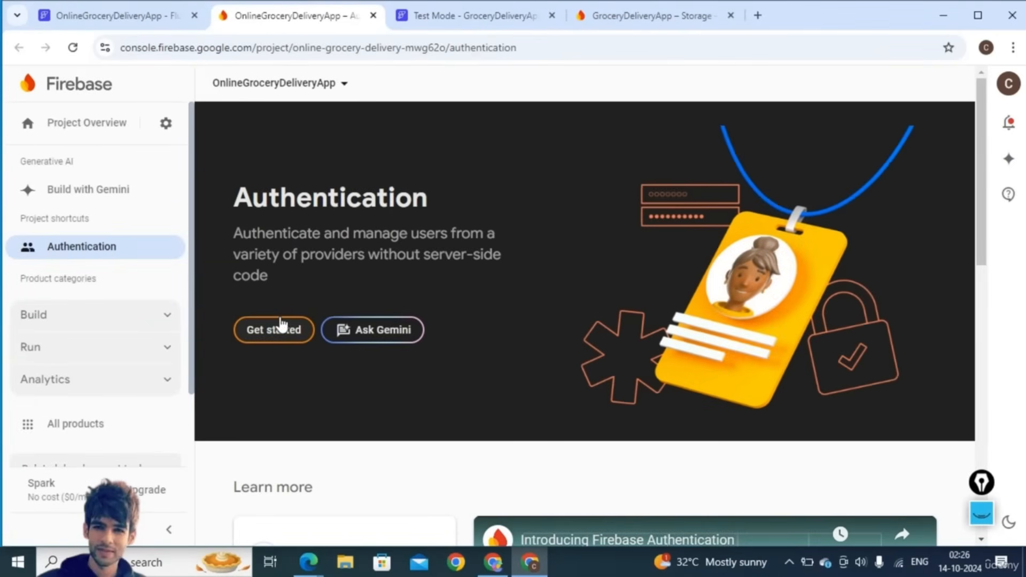
- Get started with Authentication and enable the Email/Password sign-in provider
{"action": "left_click", "coordinate": [275, 329]}
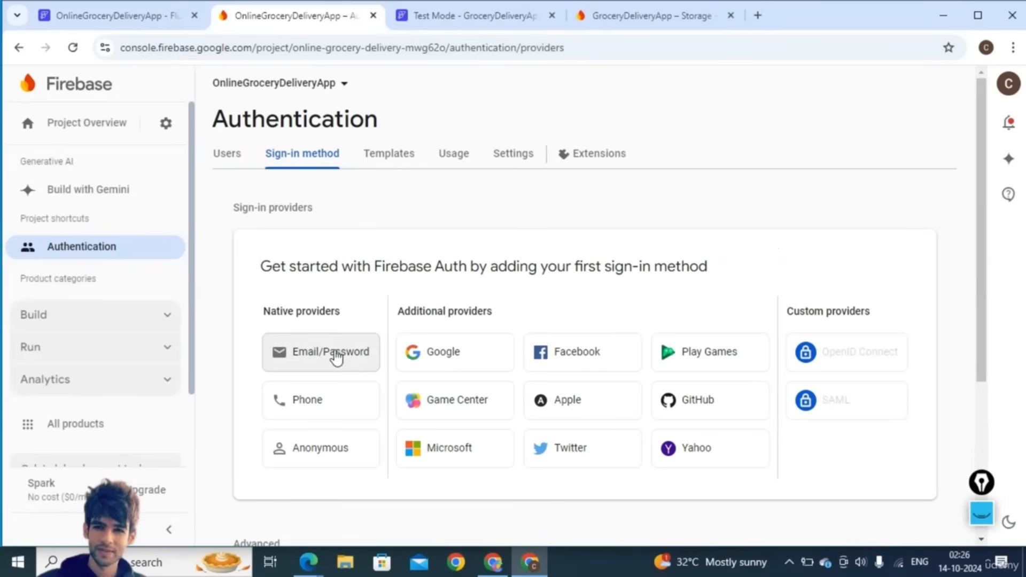
{"action": "left_click", "coordinate": [336, 357]}
{"action": "left_click", "coordinate": [729, 306]}
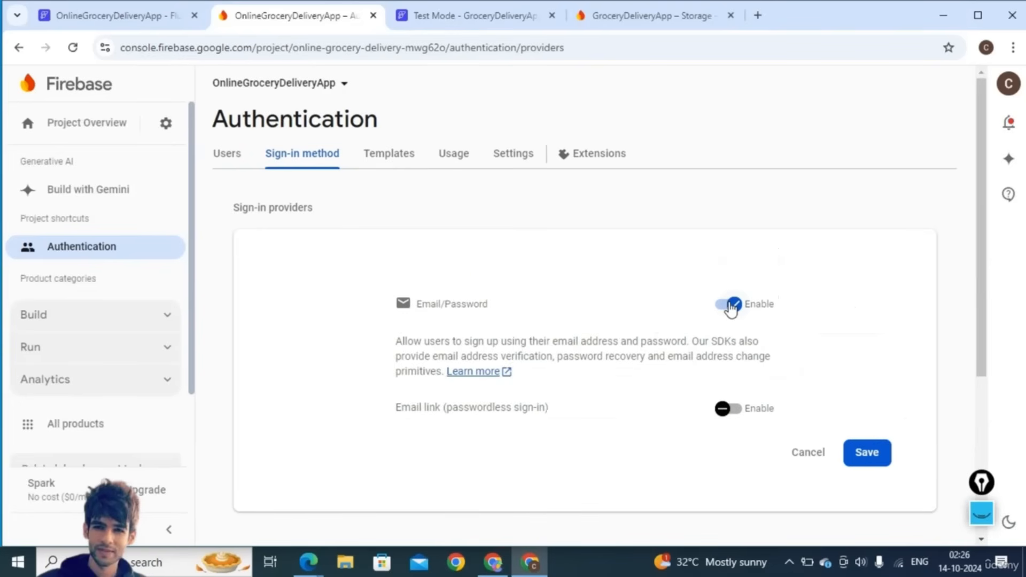
{"action": "left_click", "coordinate": [865, 454]}
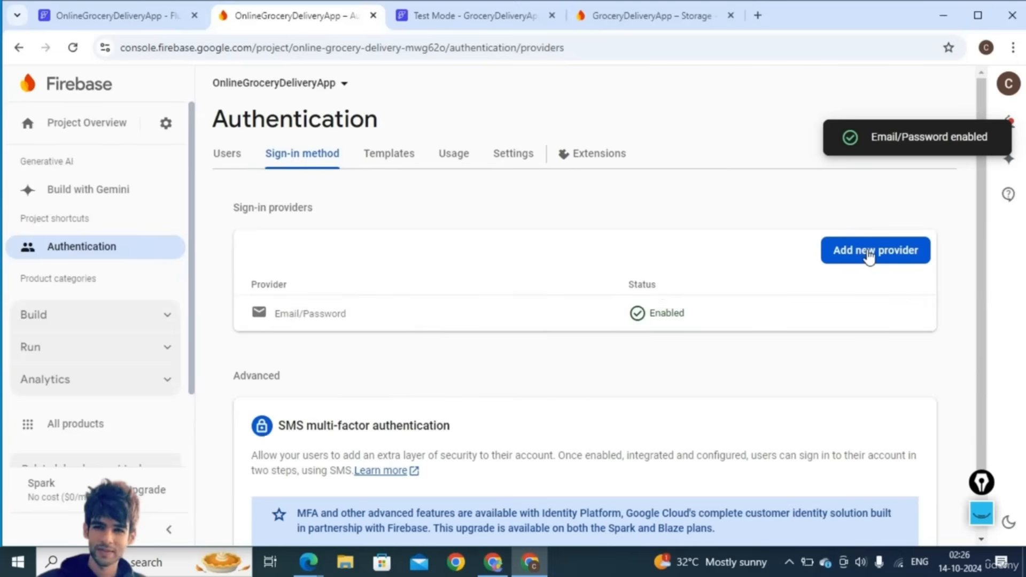
- Enable Google sign-in with the project support email selected, and save
{"action": "left_click", "coordinate": [868, 255]}
{"action": "left_click", "coordinate": [448, 409]}
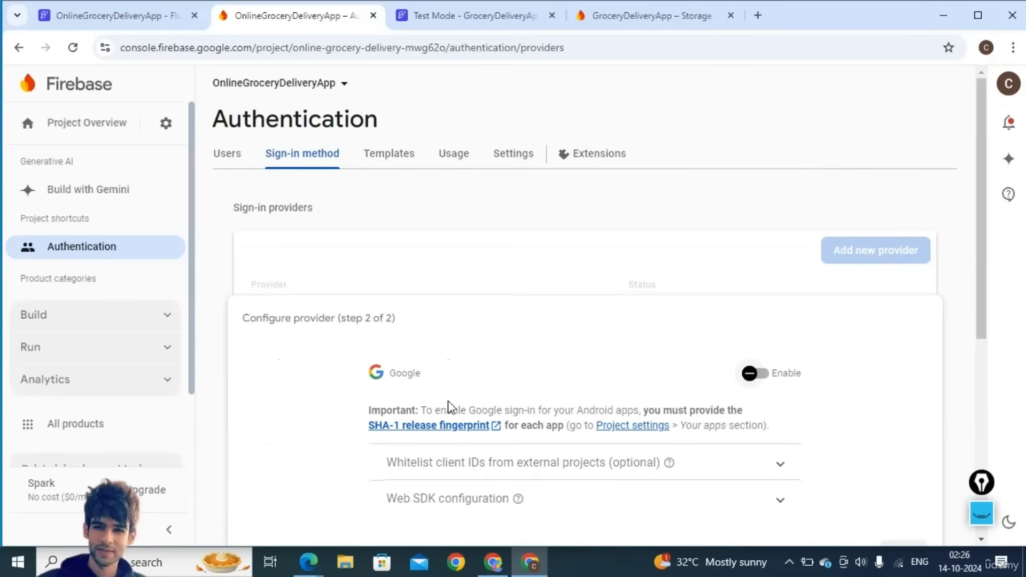
{"action": "left_click", "coordinate": [751, 374]}
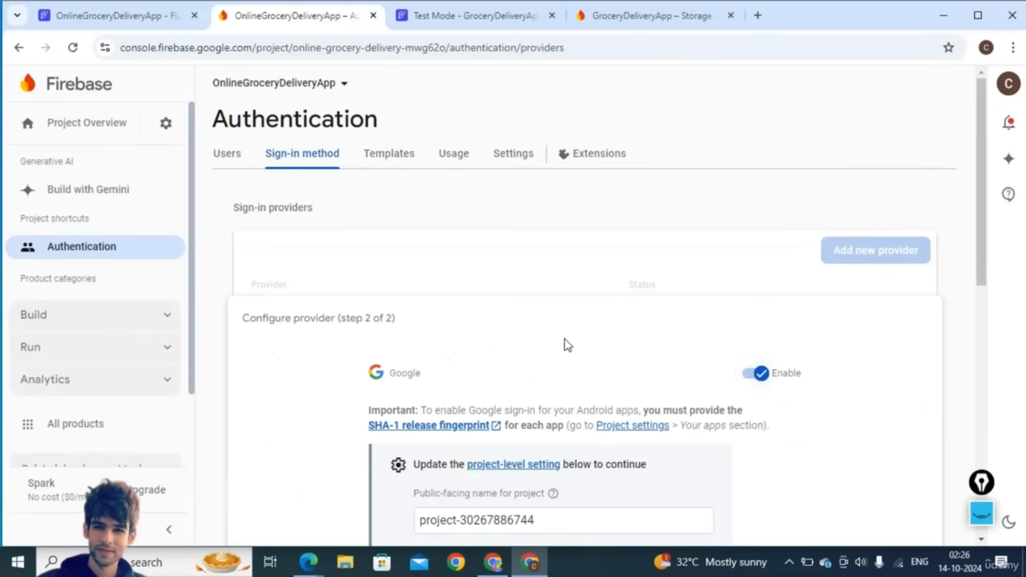
{"action": "right_click", "coordinate": [565, 344]}
{"action": "left_click", "coordinate": [528, 356]}
{"action": "left_click_drag", "start_coordinate": [706, 425], "coordinate": [707, 559]}
{"action": "mouse_move", "coordinate": [707, 562]}
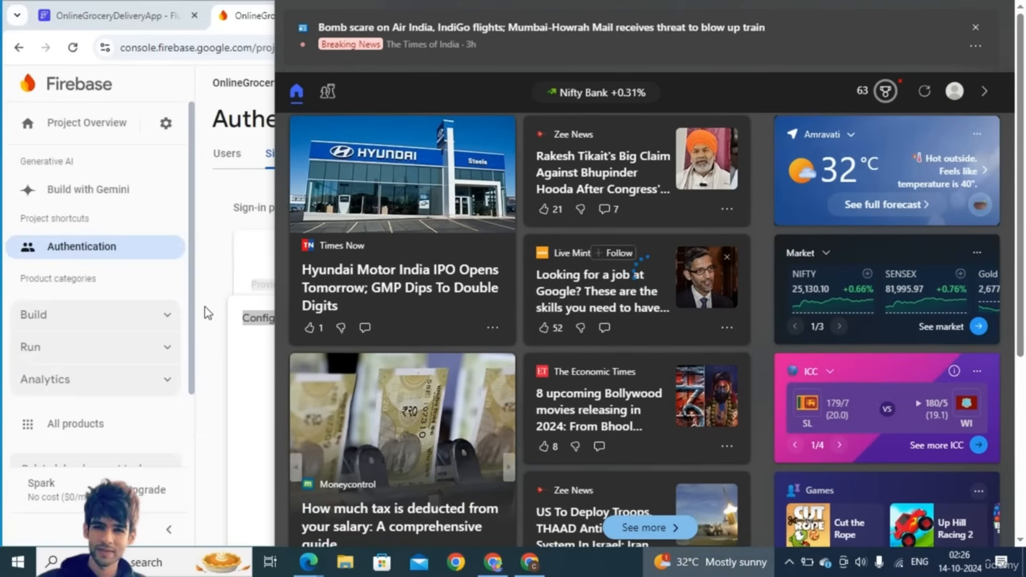
{"action": "scroll", "coordinate": [672, 257], "scroll_direction": "down", "scroll_amount": 4}
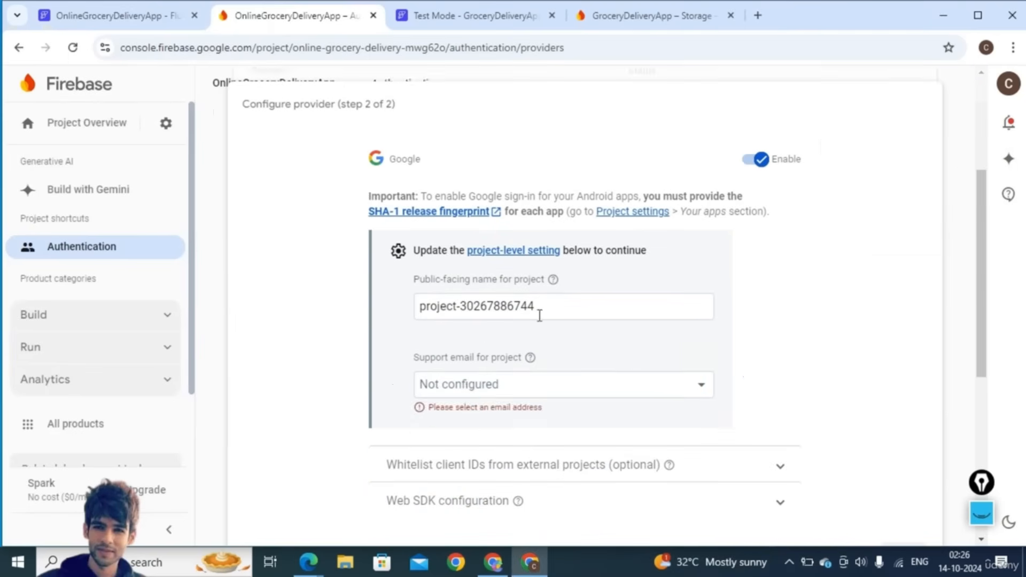
{"action": "left_click", "coordinate": [468, 393]}
{"action": "left_click", "coordinate": [465, 417]}
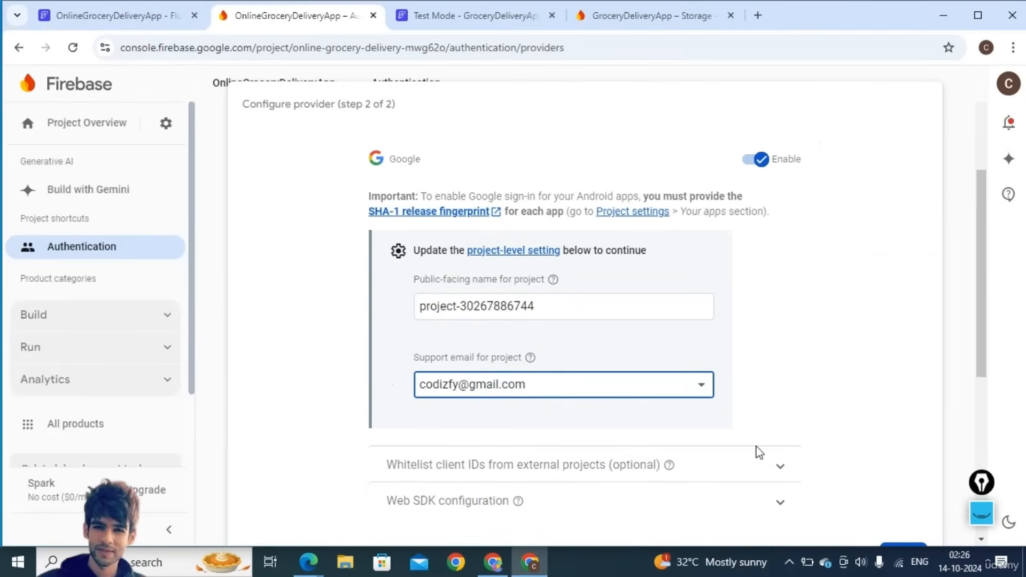
{"action": "right_click", "coordinate": [852, 395]}
{"action": "left_click", "coordinate": [903, 542]}
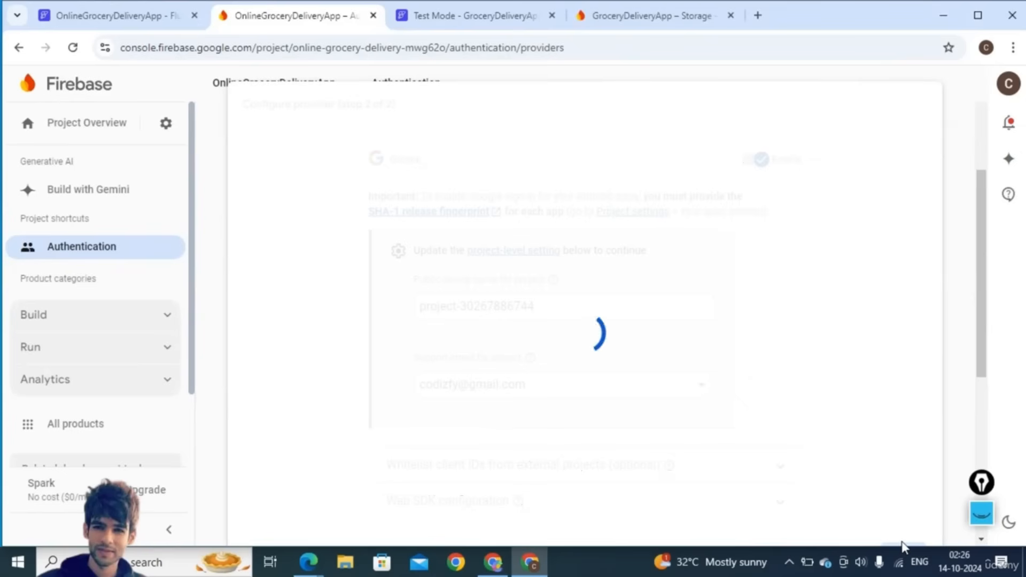
- Add and enable the Anonymous provider, then switch to Authentication Settings
{"action": "right_click", "coordinate": [767, 415]}
{"action": "left_click", "coordinate": [765, 476]}
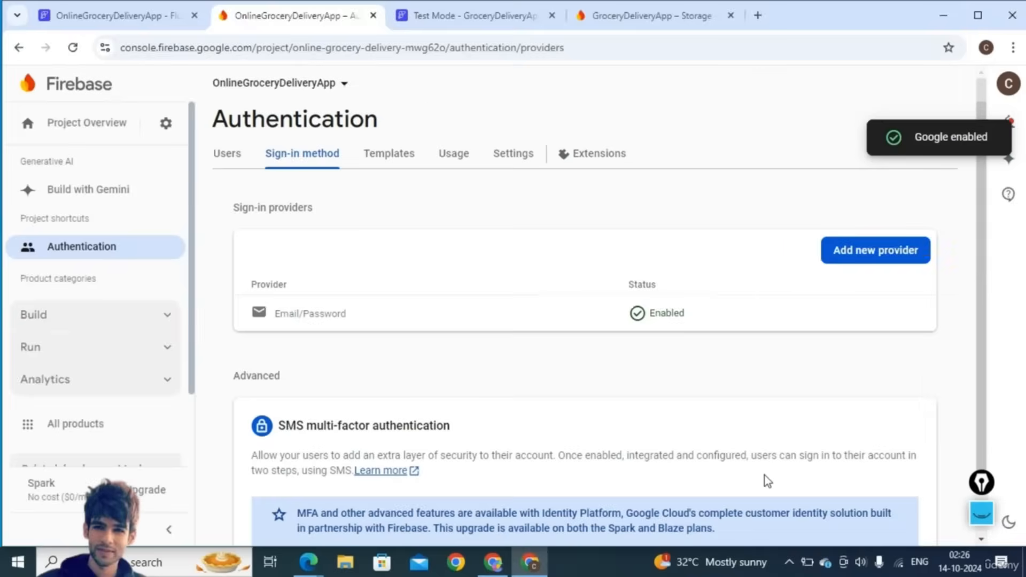
{"action": "left_click", "coordinate": [856, 261]}
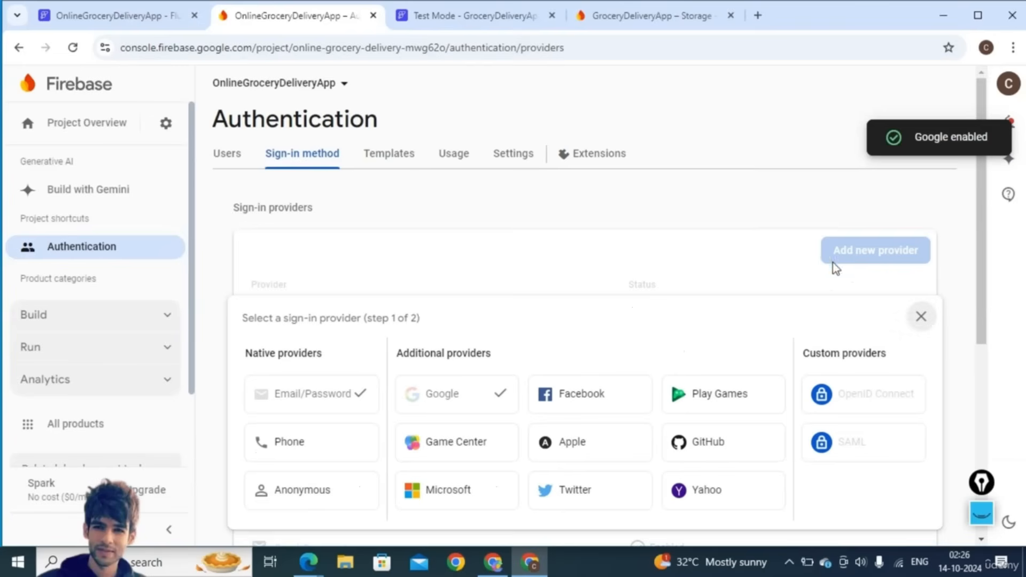
{"action": "left_click", "coordinate": [343, 495]}
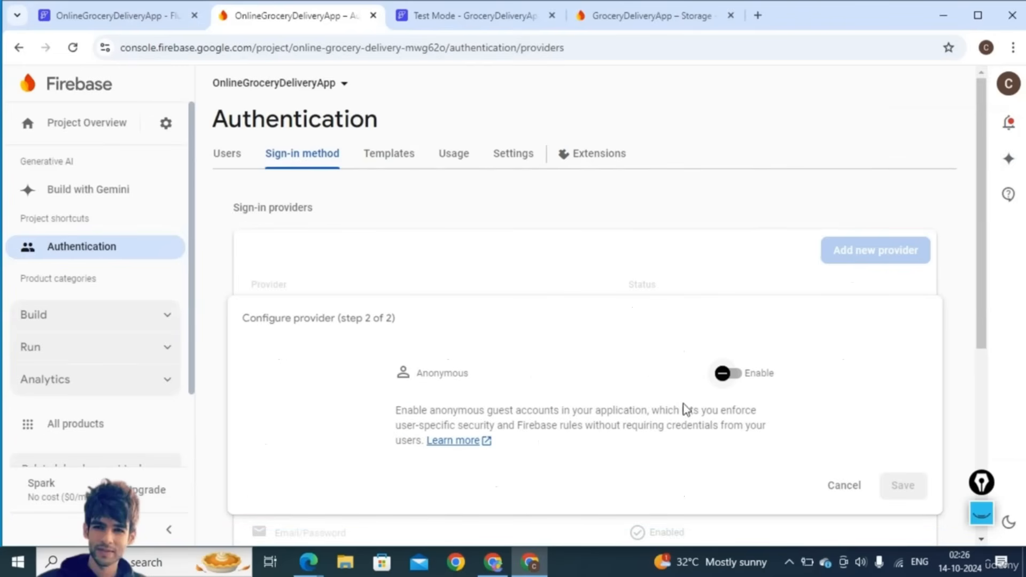
{"action": "left_click", "coordinate": [735, 376]}
{"action": "left_click", "coordinate": [902, 486]}
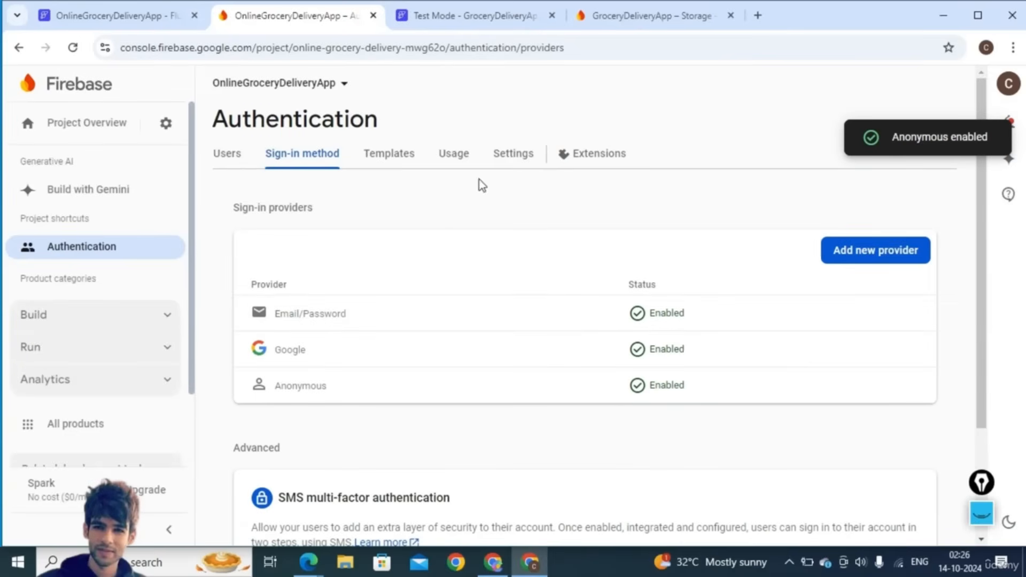
{"action": "left_click", "coordinate": [510, 156]}
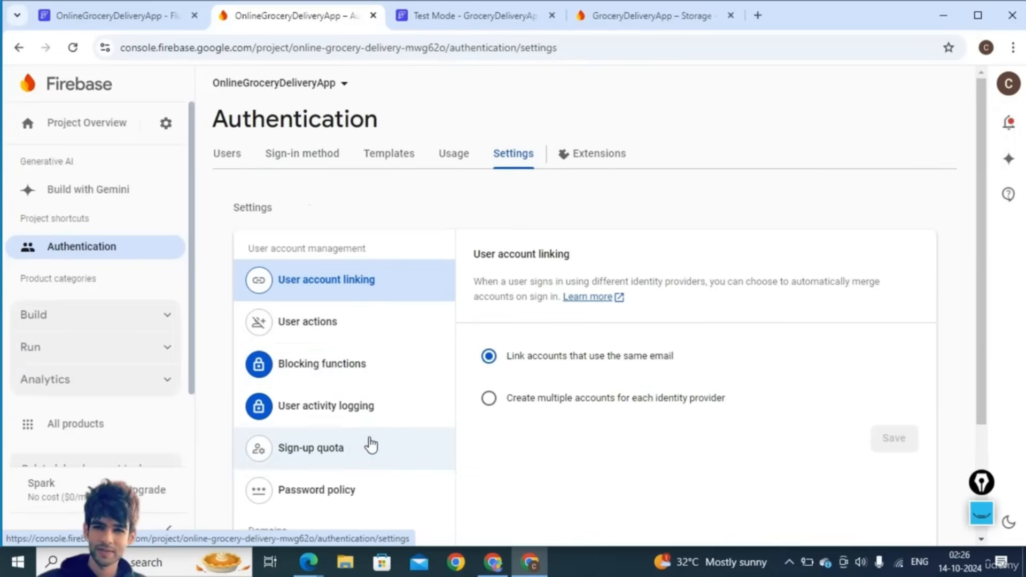
- Add app.flutterflow.io, copied from FlutterFlow's address bar, as an authorised domain
{"action": "scroll", "coordinate": [368, 442], "scroll_direction": "down", "scroll_amount": 1}
{"action": "left_click", "coordinate": [327, 489]}
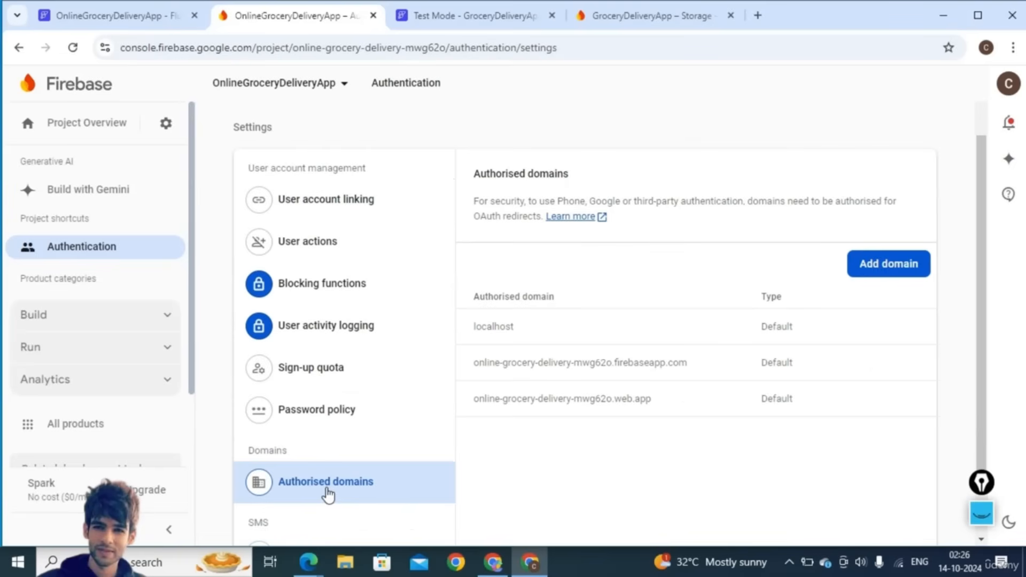
{"action": "left_click", "coordinate": [873, 270]}
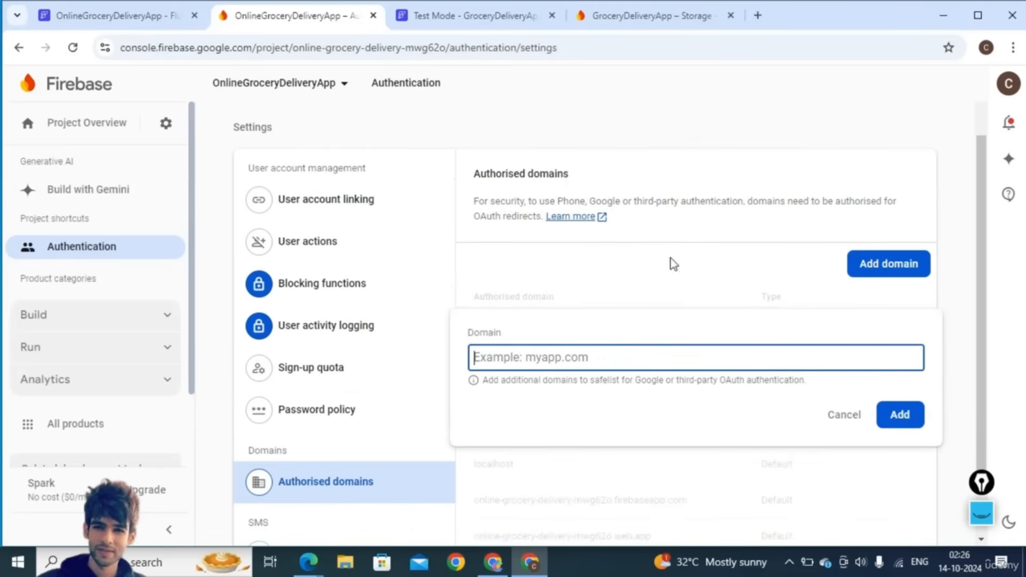
{"action": "left_click", "coordinate": [112, 16]}
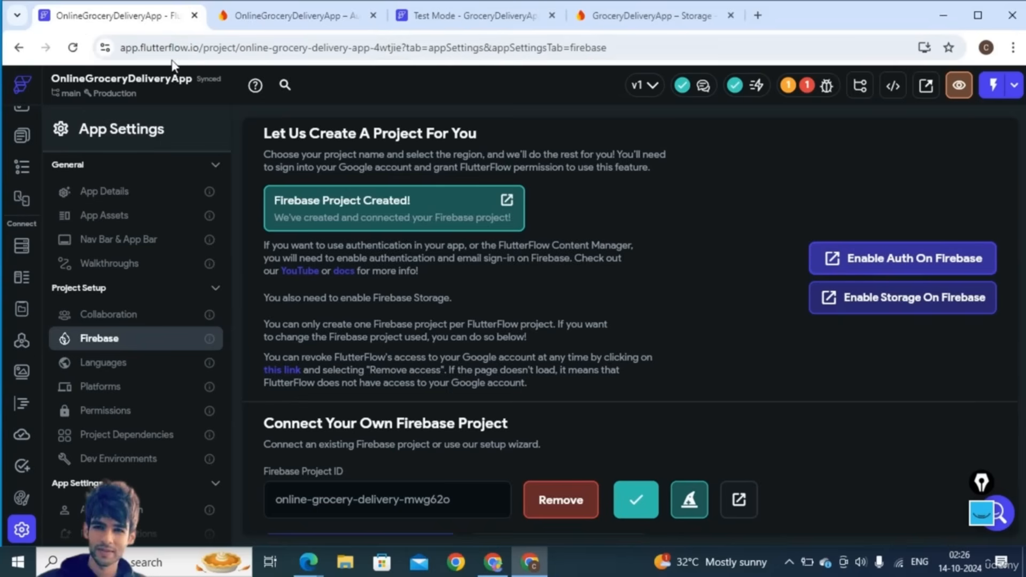
{"action": "left_click_drag", "start_coordinate": [201, 47], "coordinate": [120, 47]}
{"action": "key", "text": "ctrl+c"}
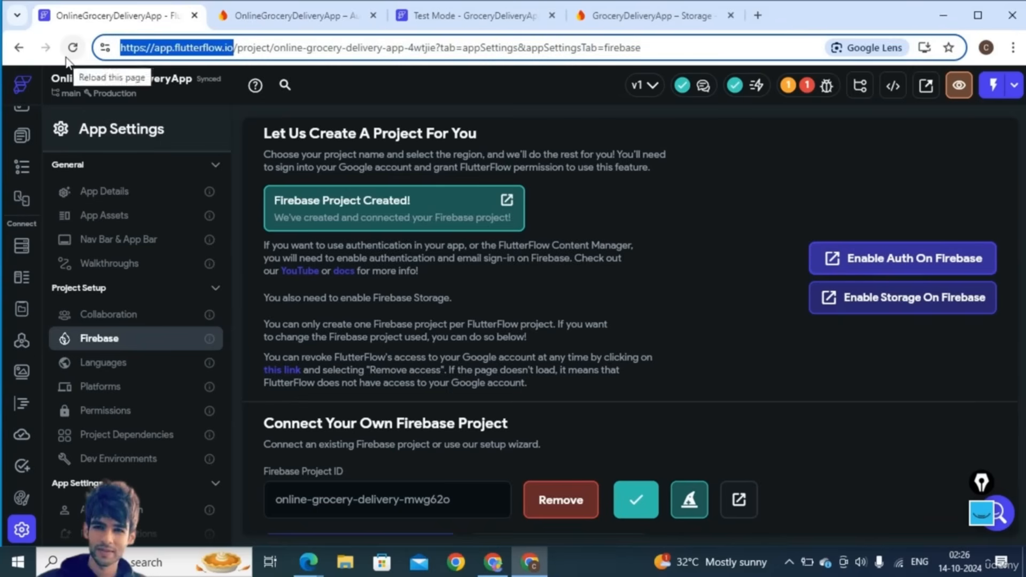
{"action": "left_click", "coordinate": [332, 15]}
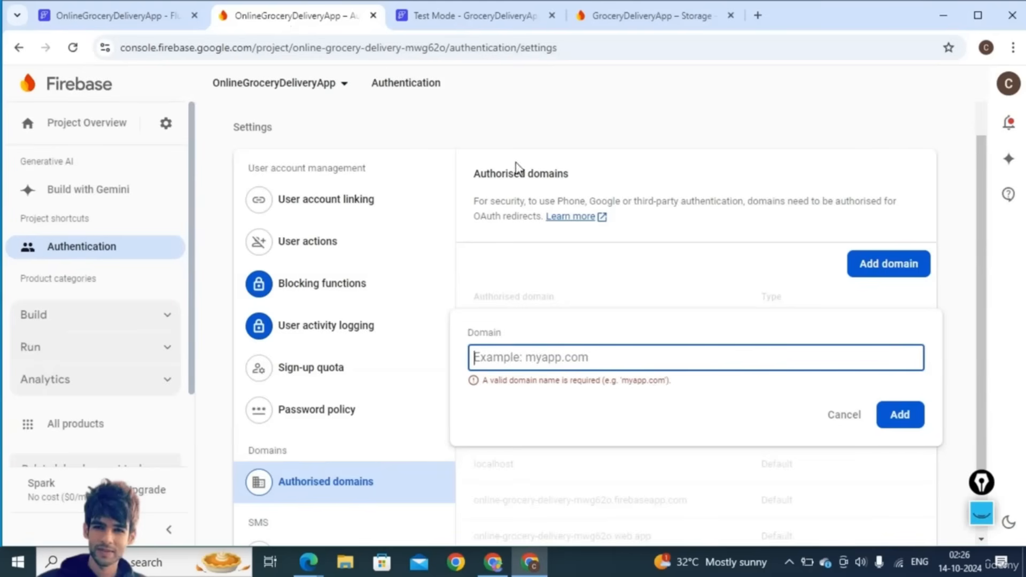
{"action": "key", "text": "ctrl+v"}
{"action": "left_click", "coordinate": [919, 421]}
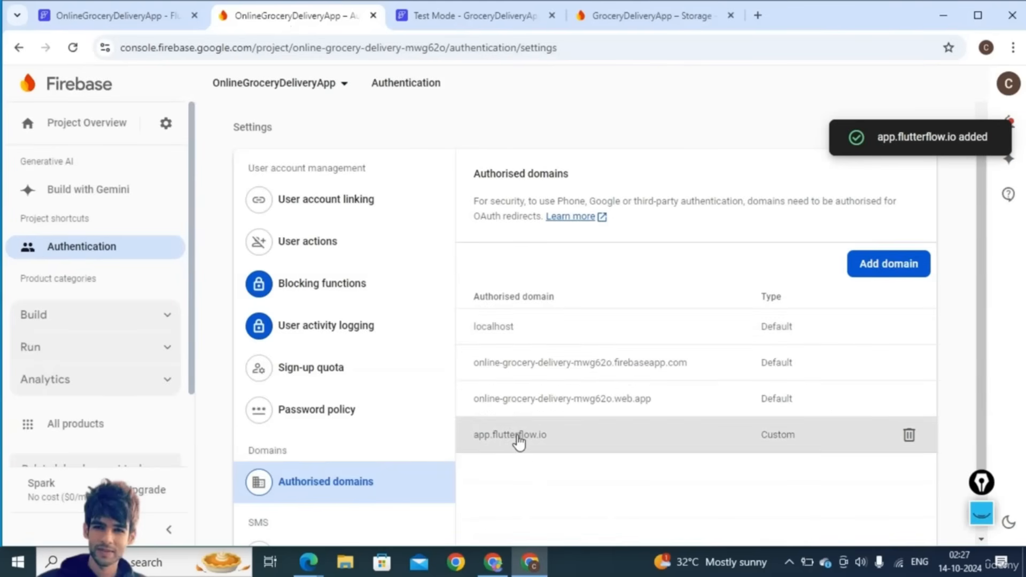
- Open Project settings and view the Users and permissions page
{"action": "left_click", "coordinate": [160, 126]}
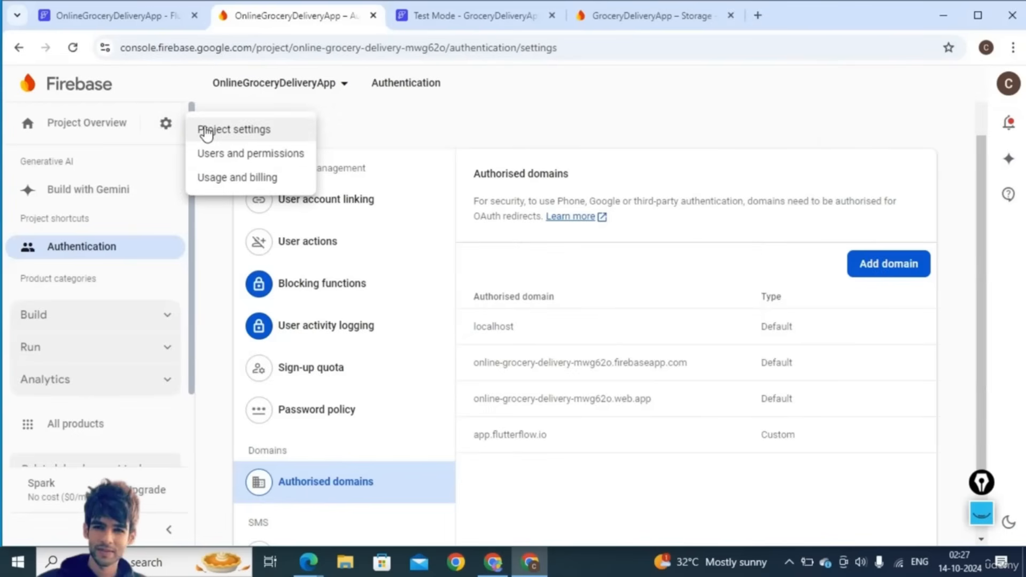
{"action": "left_click", "coordinate": [204, 126]}
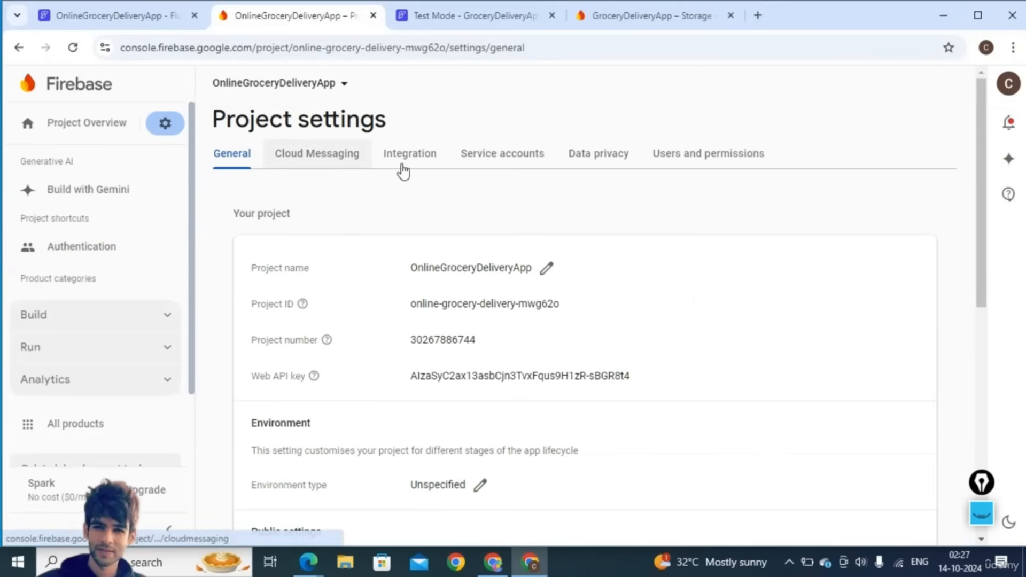
{"action": "left_click", "coordinate": [717, 153]}
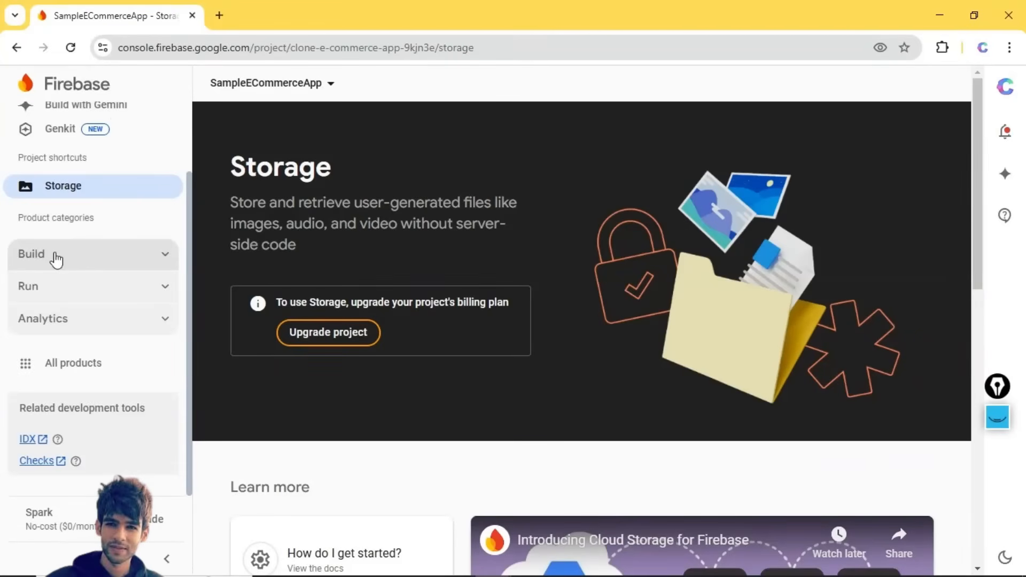
- From the Storage page, start the upgrade with the existing billing account and a 23000 budget
{"action": "left_click", "coordinate": [56, 260]}
{"action": "scroll", "coordinate": [80, 364], "scroll_direction": "down", "scroll_amount": 1}
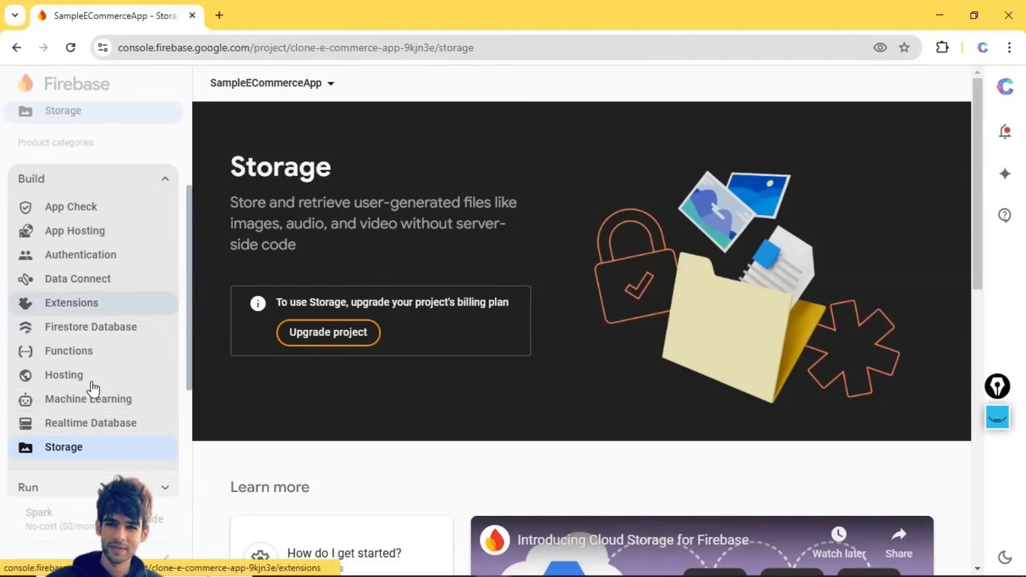
{"action": "left_click", "coordinate": [65, 451]}
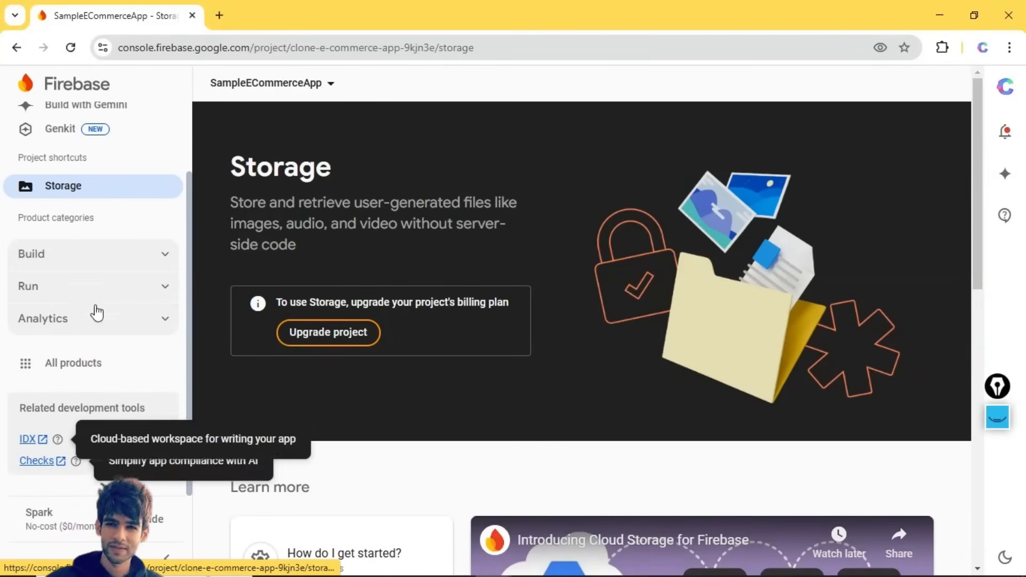
{"action": "left_click", "coordinate": [338, 341]}
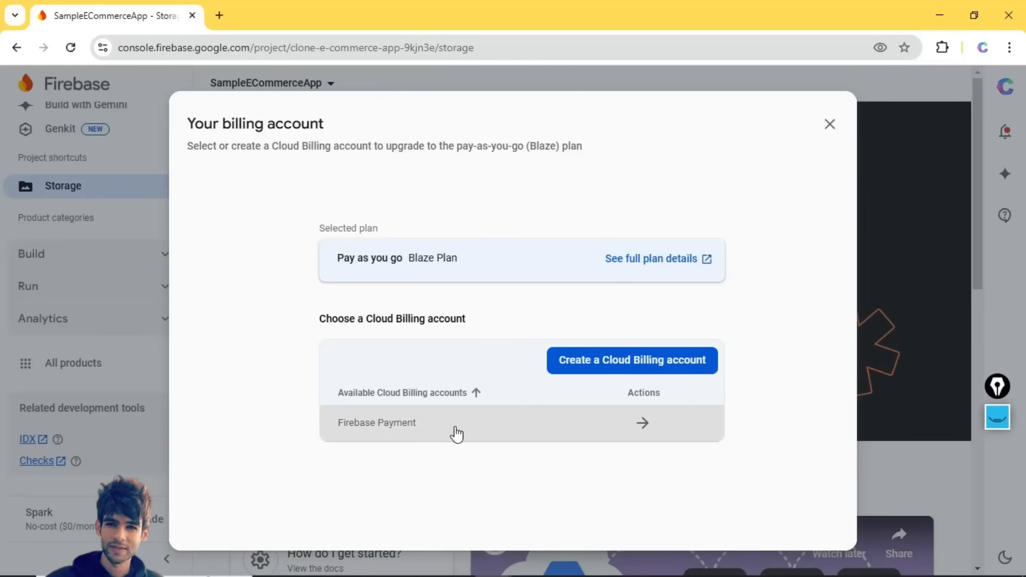
{"action": "left_click", "coordinate": [479, 429]}
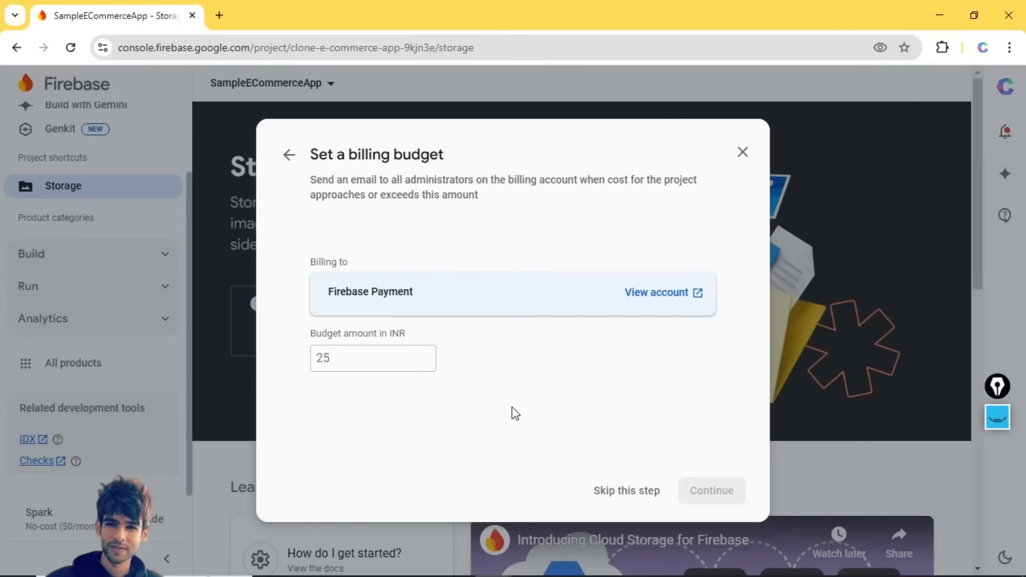
{"action": "left_click", "coordinate": [324, 357]}
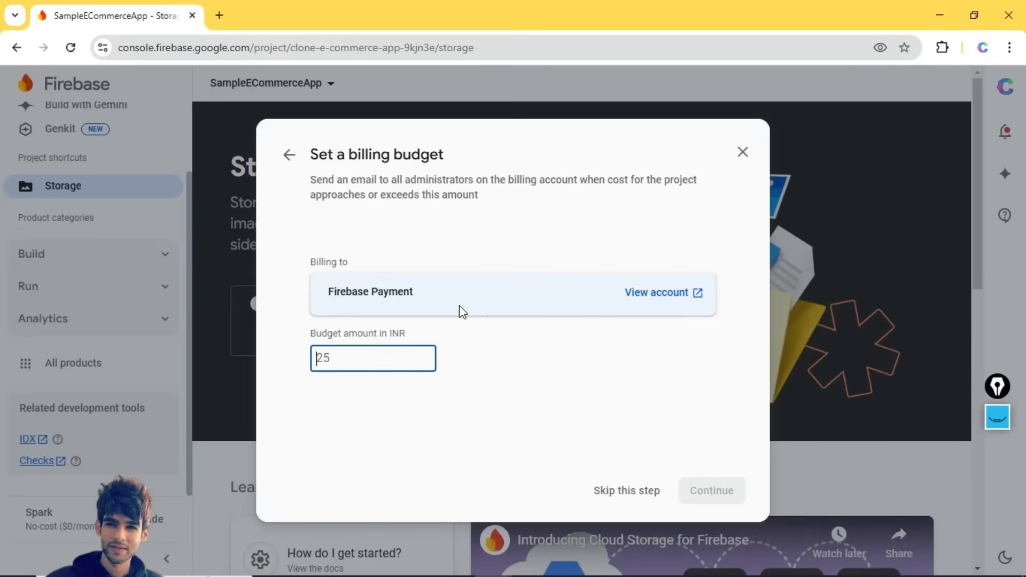
{"action": "type", "text": "23000"}
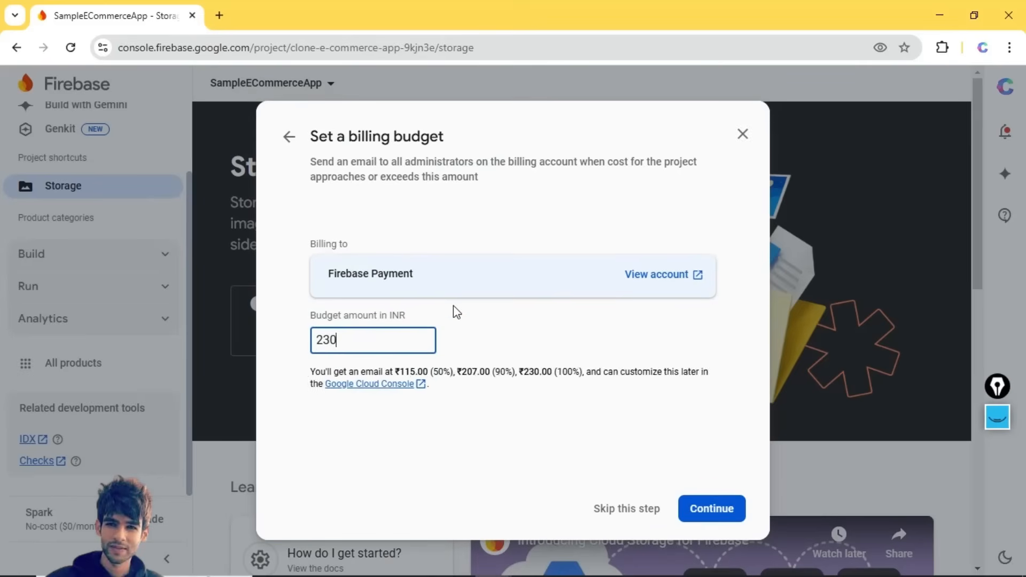
- Link the Cloud Billing account to switch to the Blaze plan and close the confirmation
{"action": "left_click", "coordinate": [702, 513]}
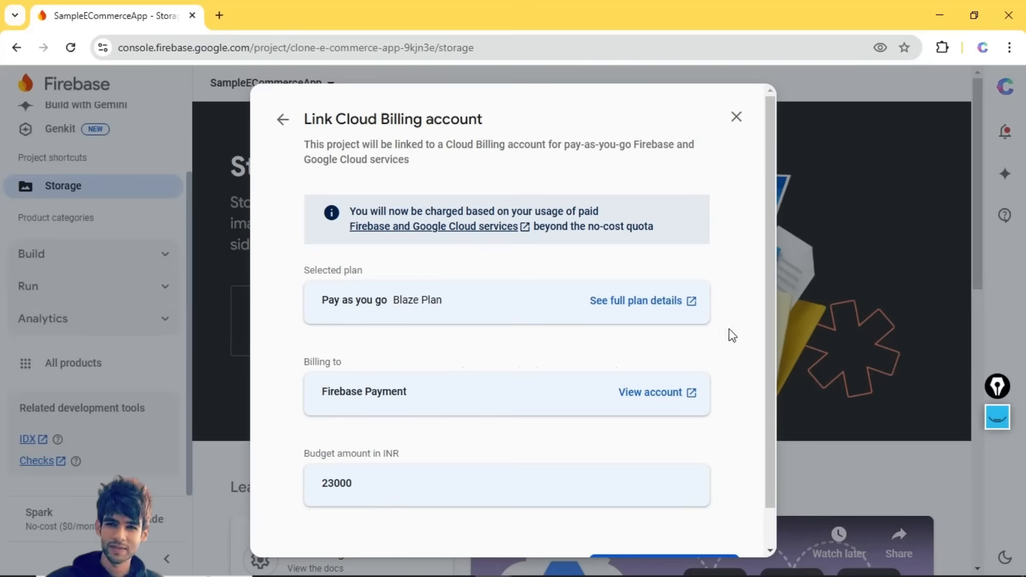
{"action": "scroll", "coordinate": [522, 371], "scroll_direction": "down", "scroll_amount": 2}
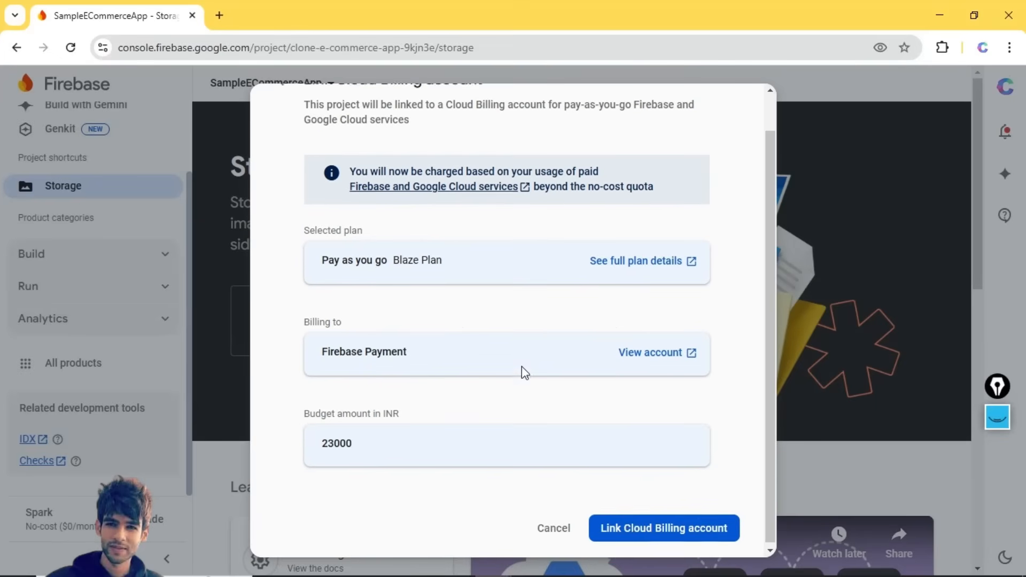
{"action": "left_click", "coordinate": [631, 530]}
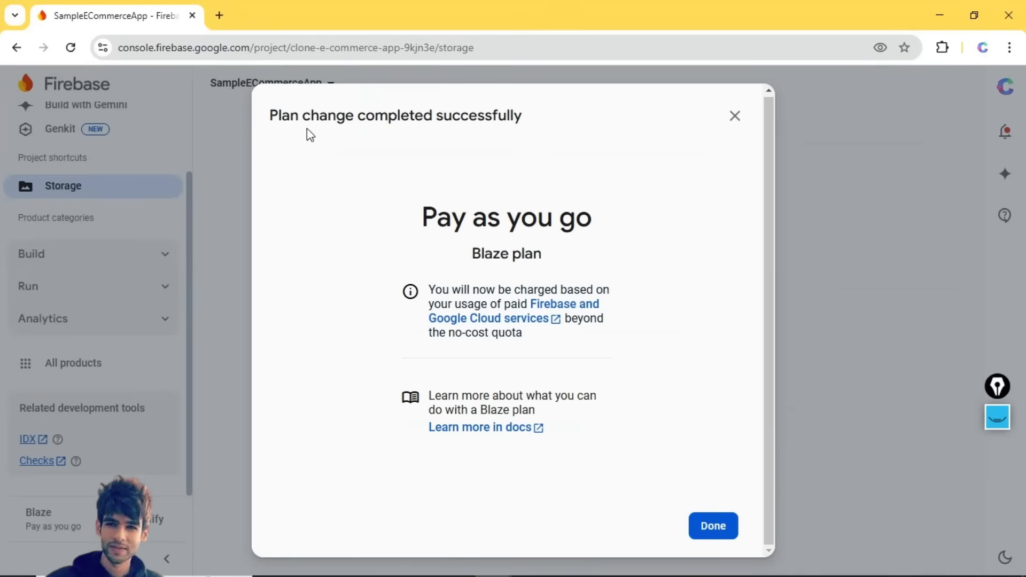
{"action": "left_click_drag", "start_coordinate": [272, 121], "coordinate": [544, 126]}
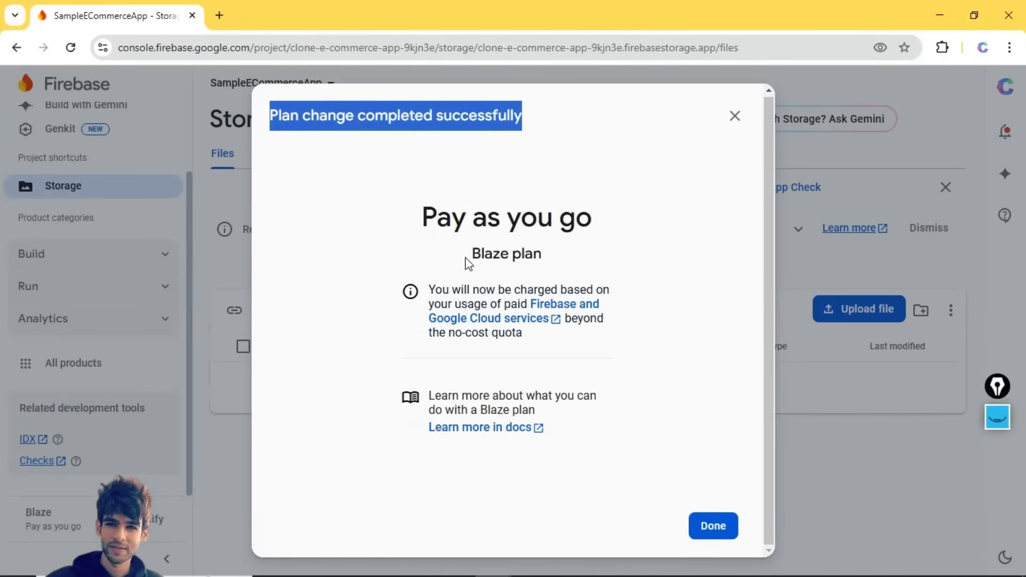
{"action": "left_click_drag", "start_coordinate": [470, 257], "coordinate": [537, 257]}
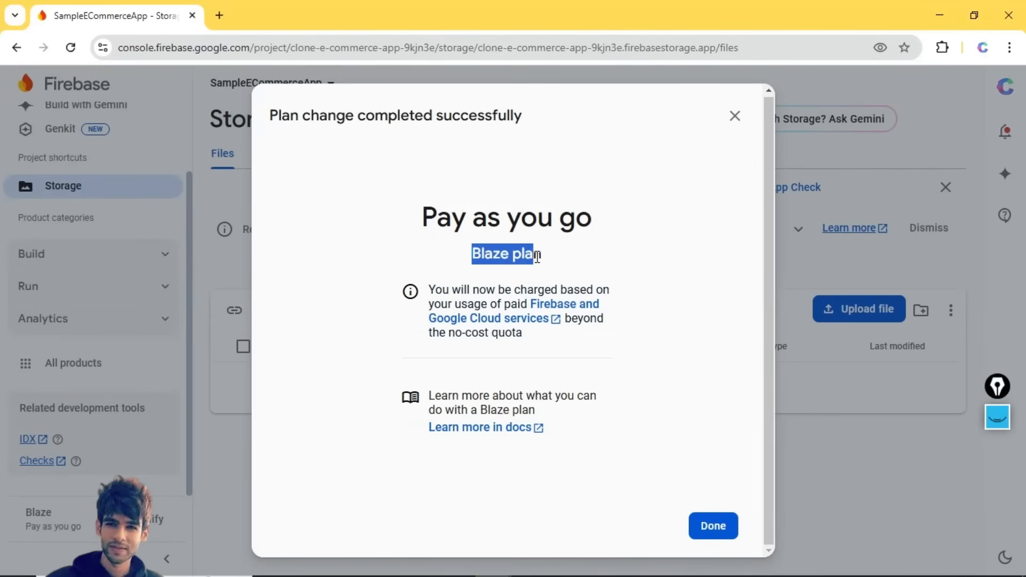
{"action": "left_click", "coordinate": [702, 531]}
{"action": "left_click_drag", "start_coordinate": [74, 519], "coordinate": [24, 515]}
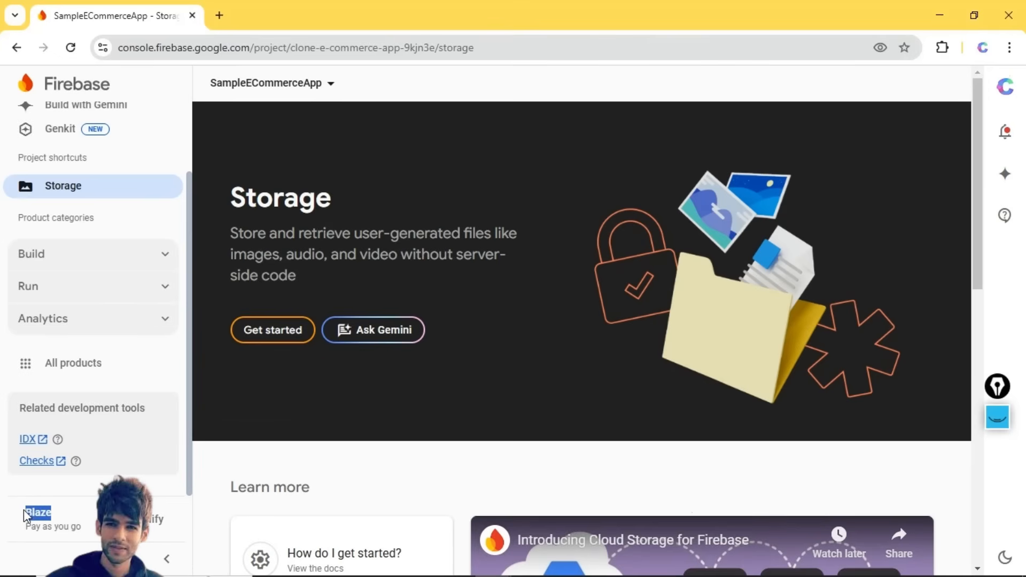
- Create the Cloud Storage bucket in US-CENTRAL1 using production-mode security rules
{"action": "left_click", "coordinate": [270, 337]}
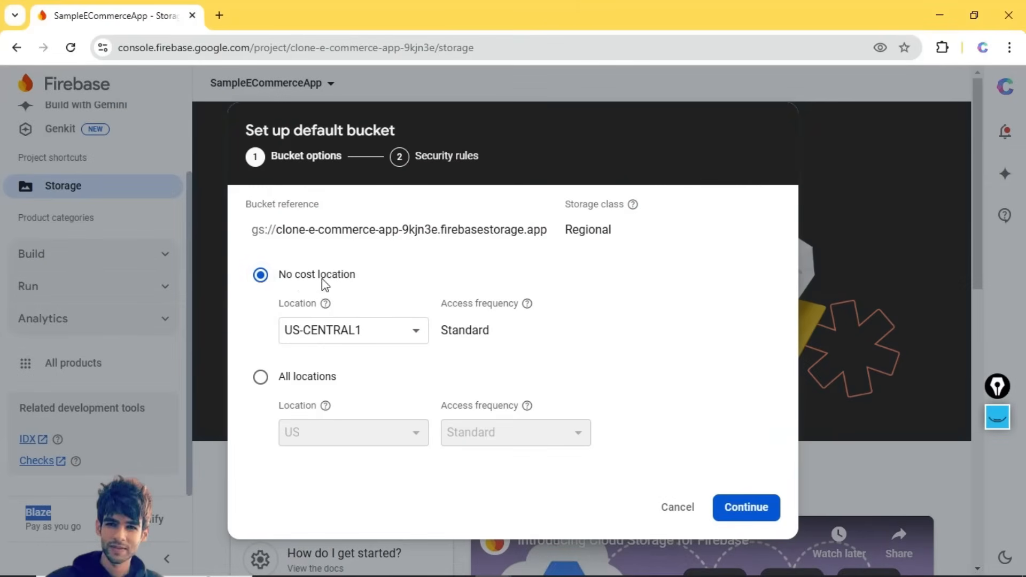
{"action": "left_click", "coordinate": [323, 337]}
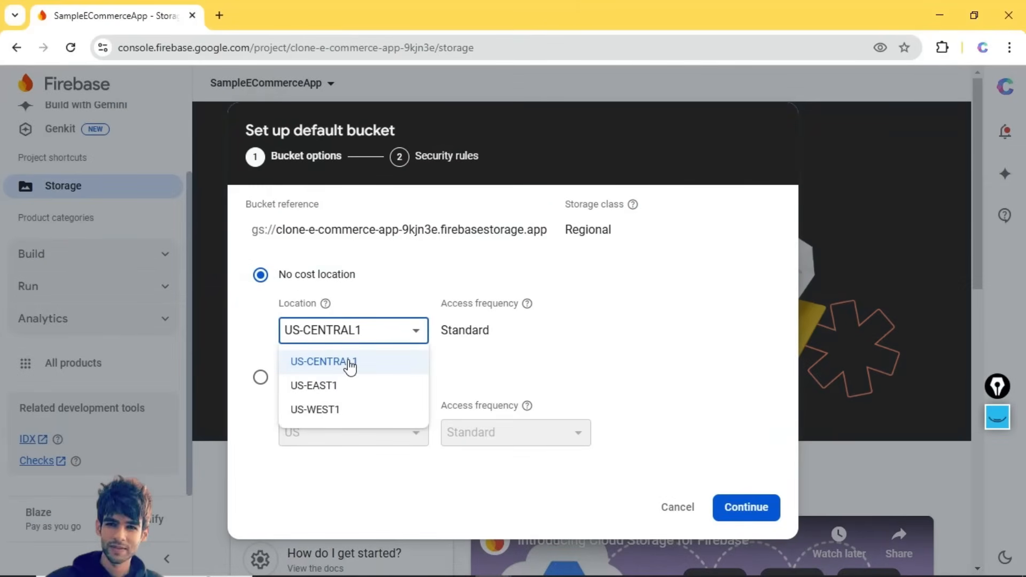
{"action": "left_click", "coordinate": [505, 353]}
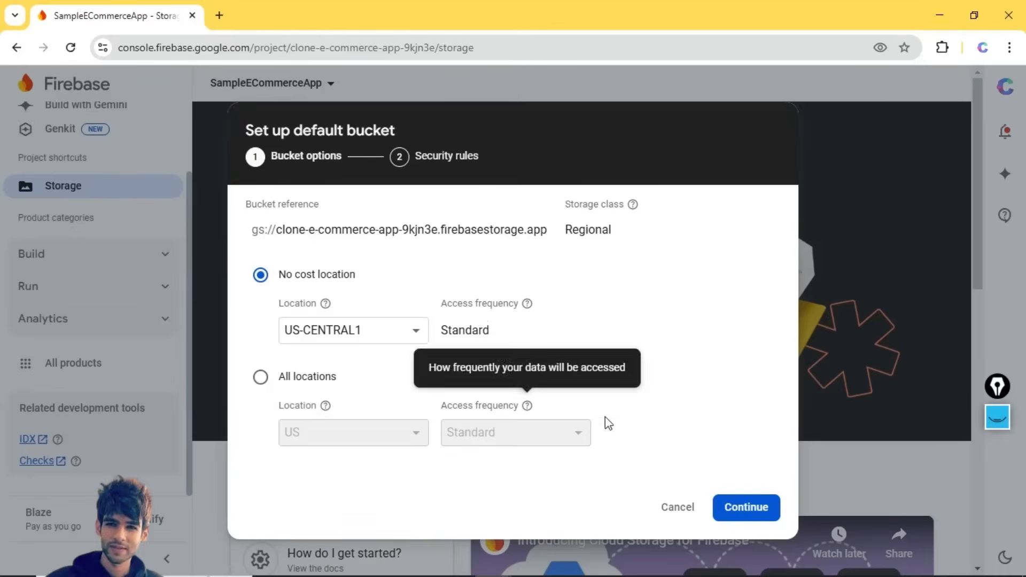
{"action": "left_click", "coordinate": [729, 507]}
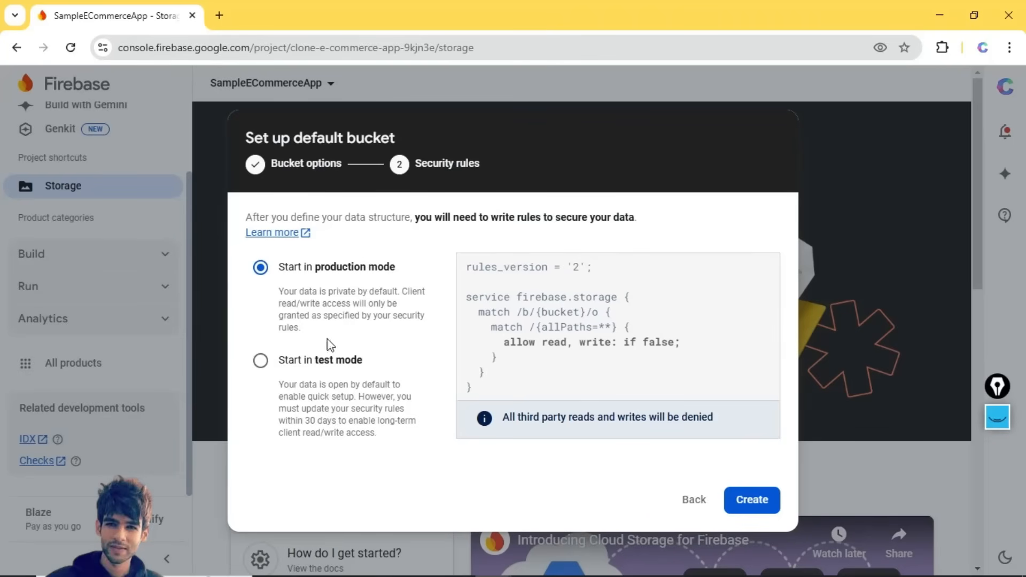
{"action": "left_click", "coordinate": [737, 493]}
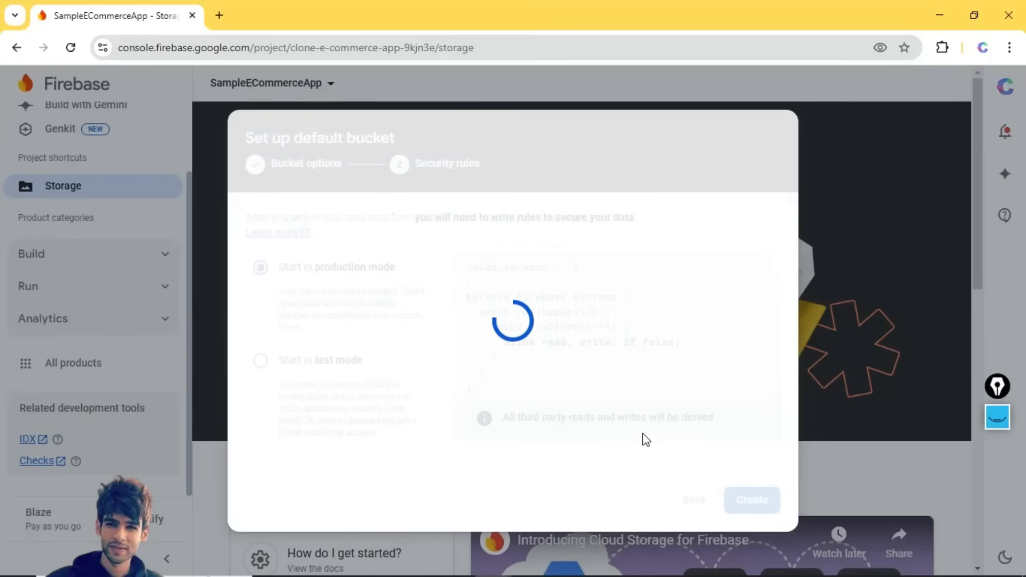
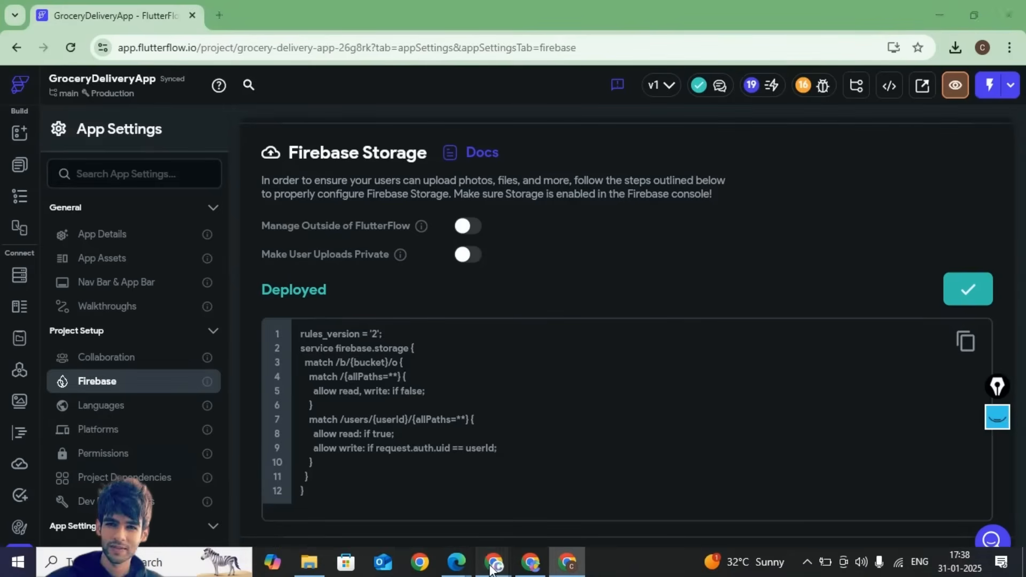
- Delete the storage bucket after confirming its name clone-e-commer3e.firebasestorage.app
{"action": "mouse_move", "coordinate": [495, 564]}
{"action": "left_click", "coordinate": [575, 495]}
{"action": "left_click", "coordinate": [951, 310]}
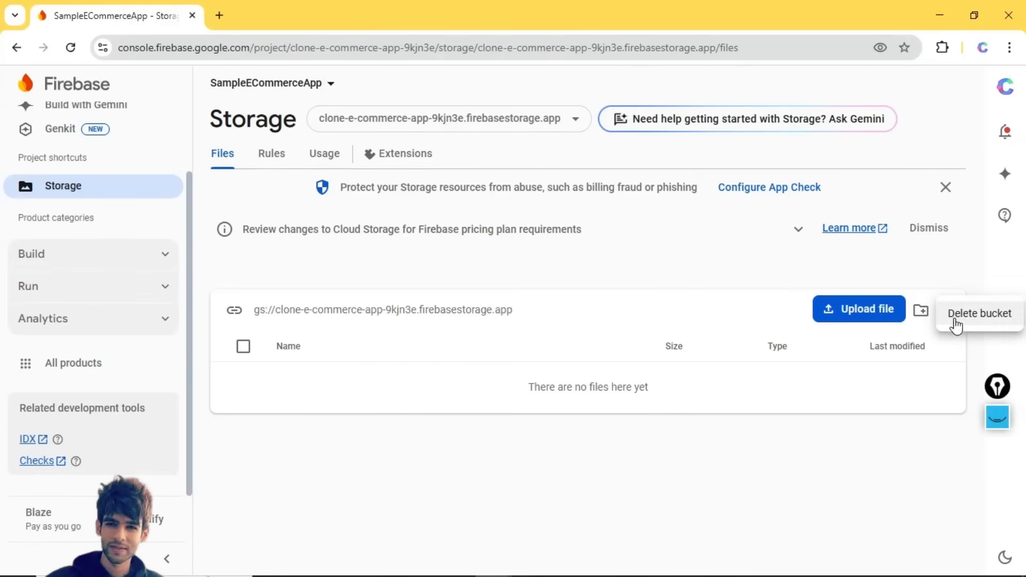
{"action": "left_click", "coordinate": [743, 445]}
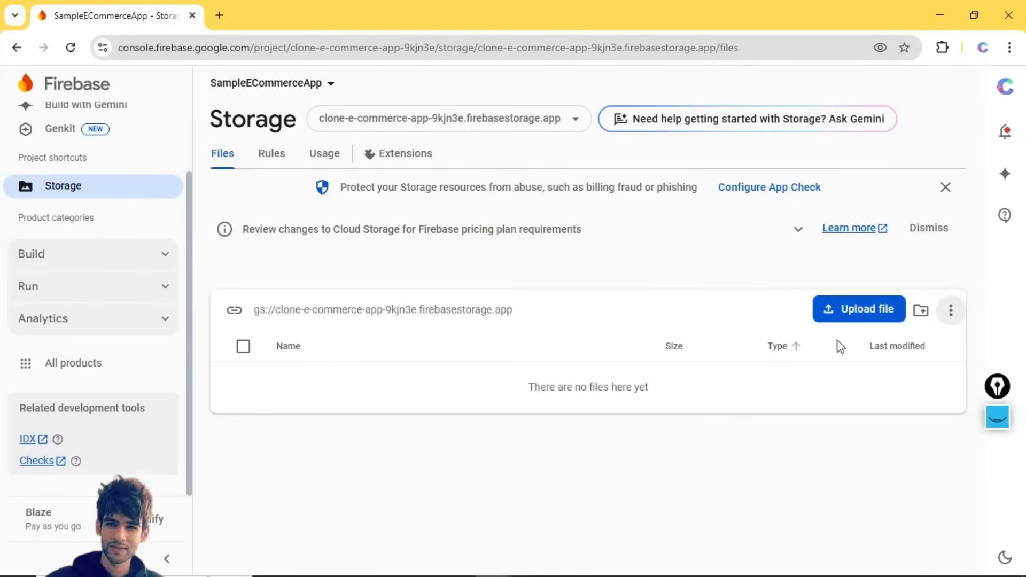
{"action": "left_click", "coordinate": [952, 314]}
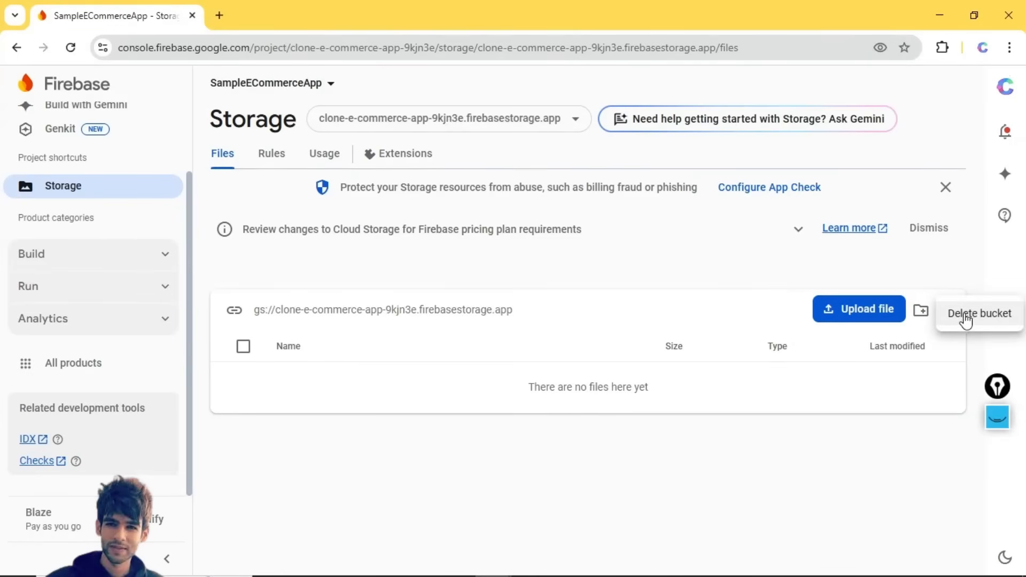
{"action": "left_click", "coordinate": [969, 320]}
{"action": "left_click", "coordinate": [405, 332]}
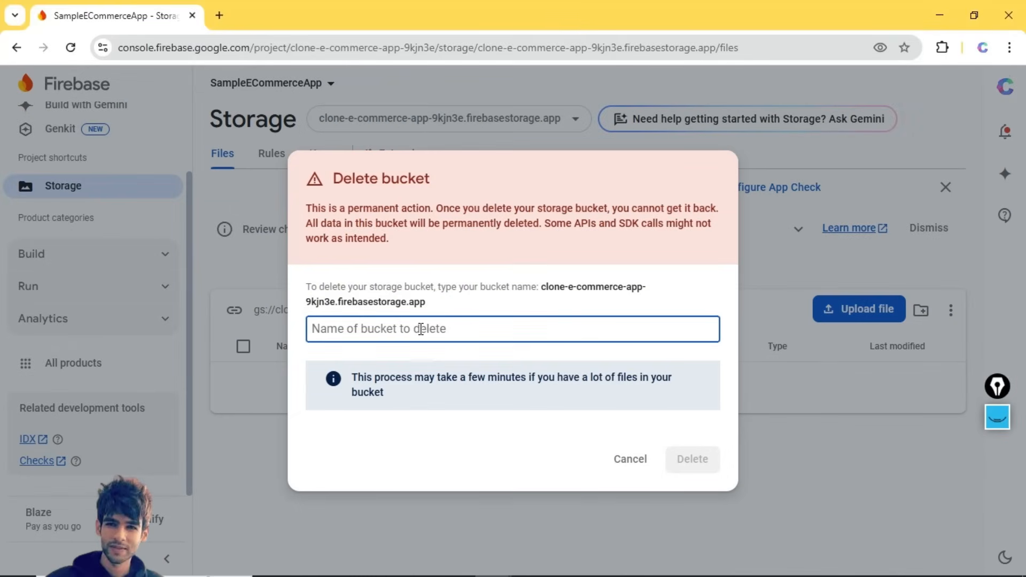
{"action": "type", "text": "clone-"}
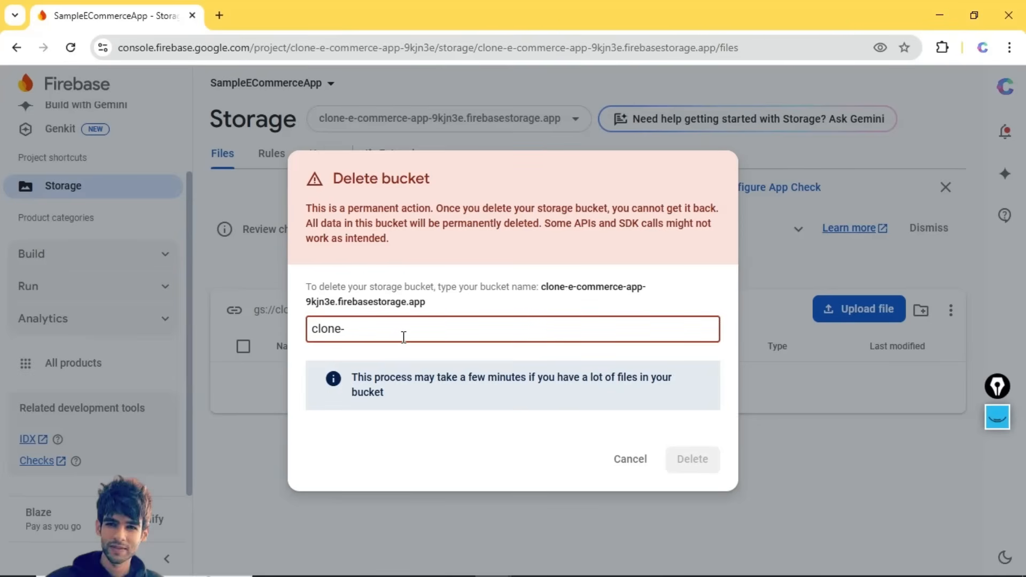
{"action": "type", "text": "e-commerce-app-9kj"}
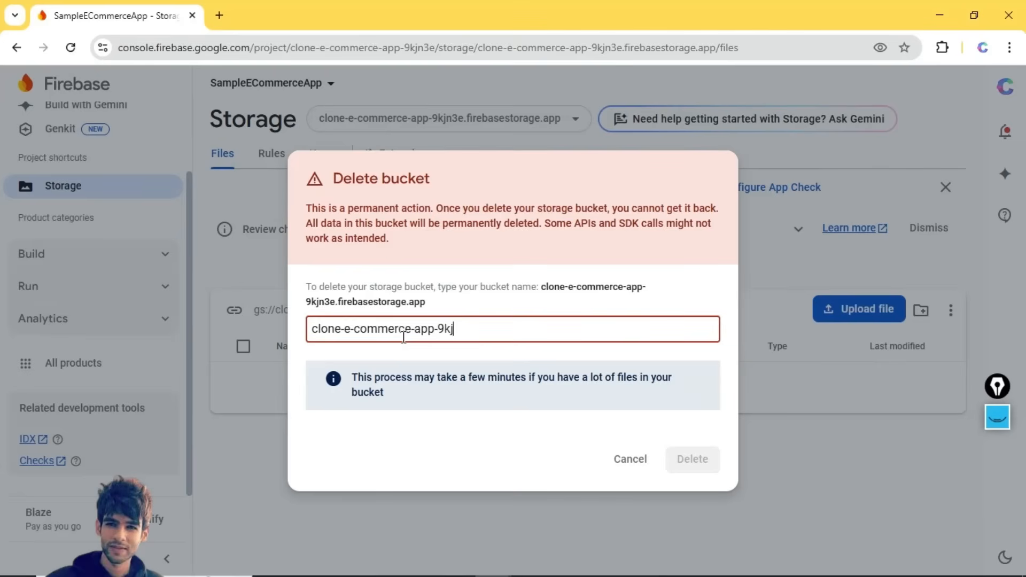
{"action": "type", "text": "n3e.firebasestor"}
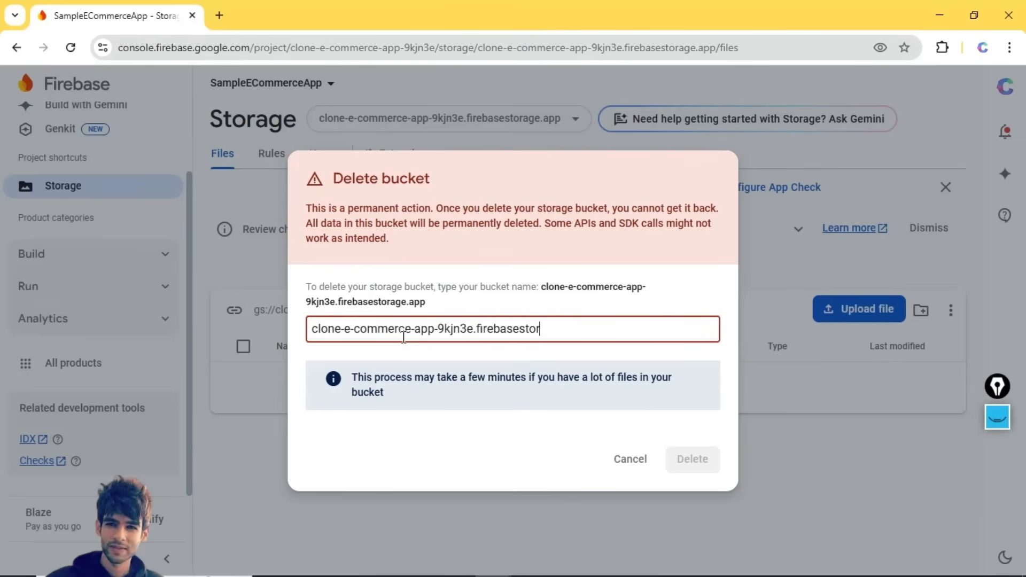
{"action": "type", "text": "age.app"}
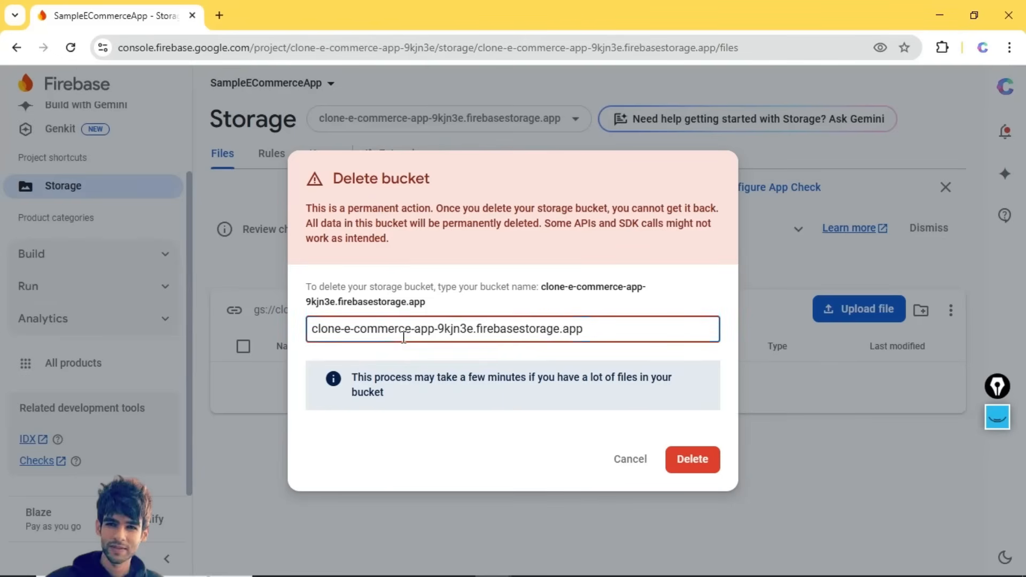
{"action": "left_click", "coordinate": [687, 460]}
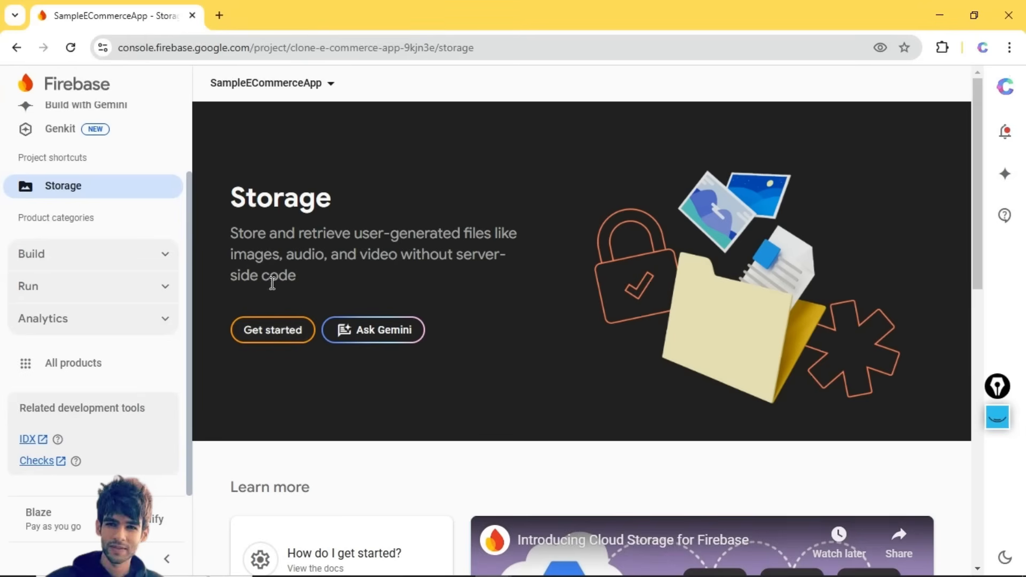
- Set up a new default bucket, keeping location US-CENTRAL1 and production-mode rules
{"action": "left_click", "coordinate": [280, 339]}
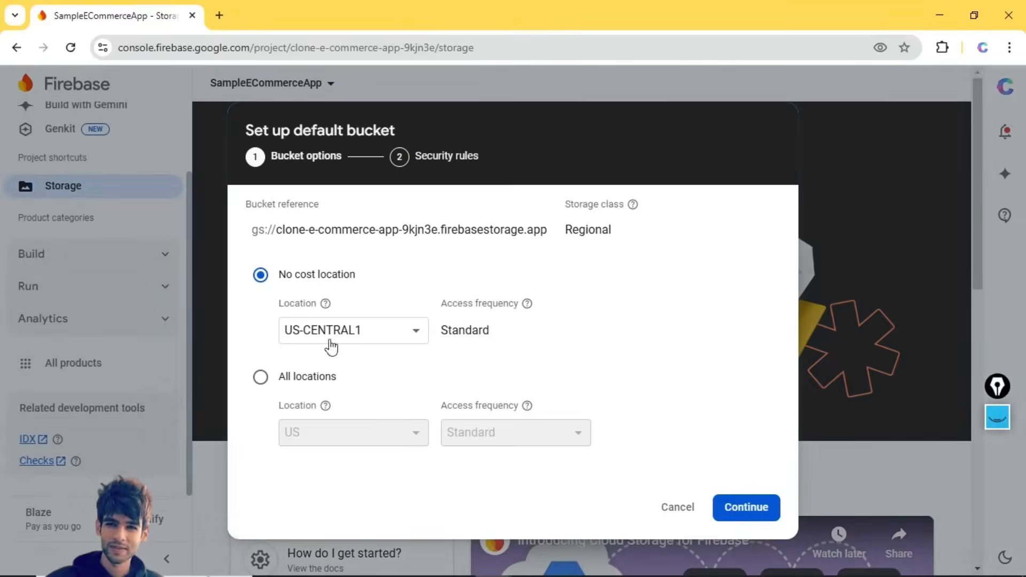
{"action": "left_click", "coordinate": [736, 508]}
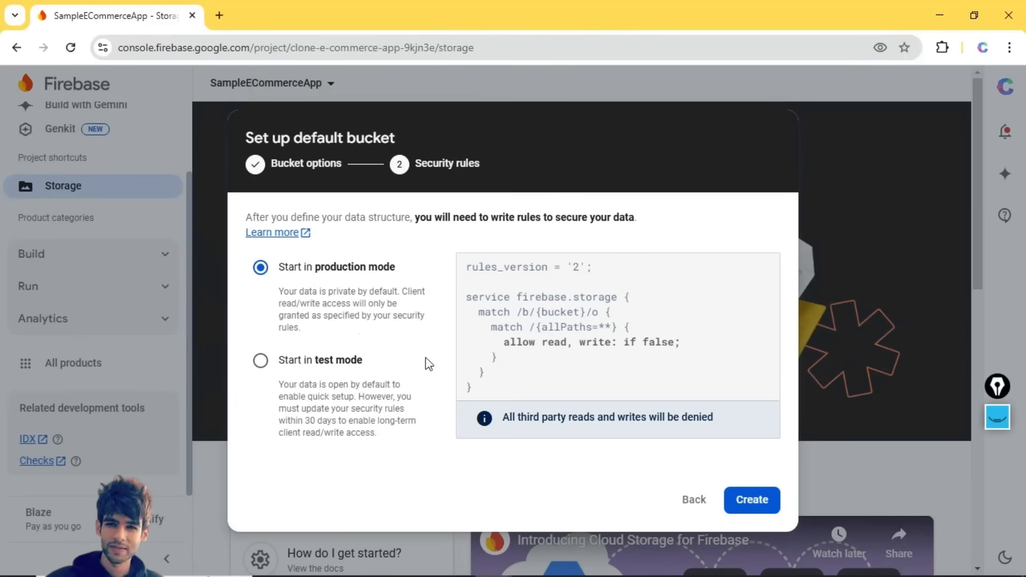
{"action": "left_click", "coordinate": [750, 498]}
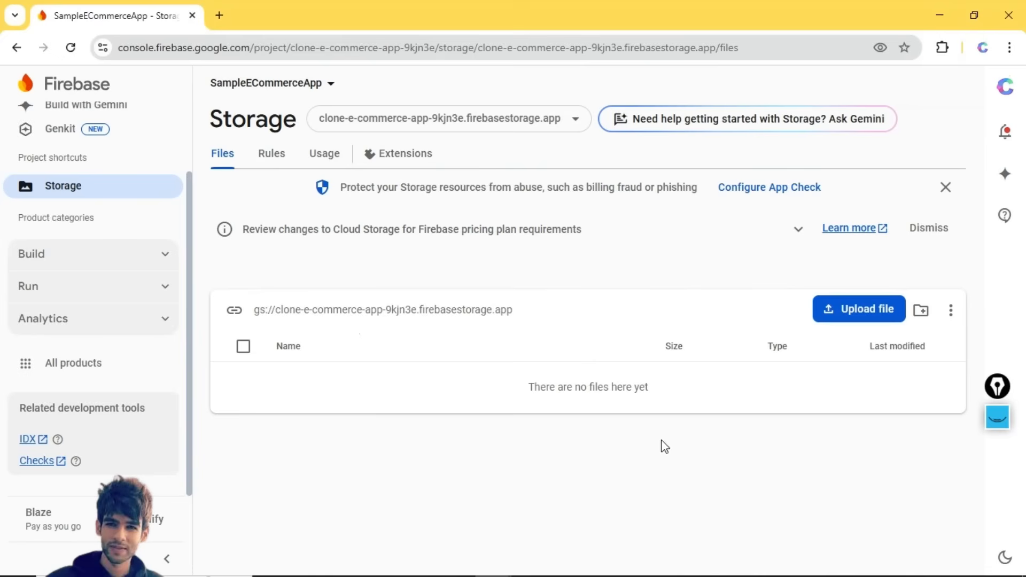
- Deploy FlutterFlow's Firebase Storage rules, answering Yes to both deploy prompts
{"action": "left_click", "coordinate": [580, 568]}
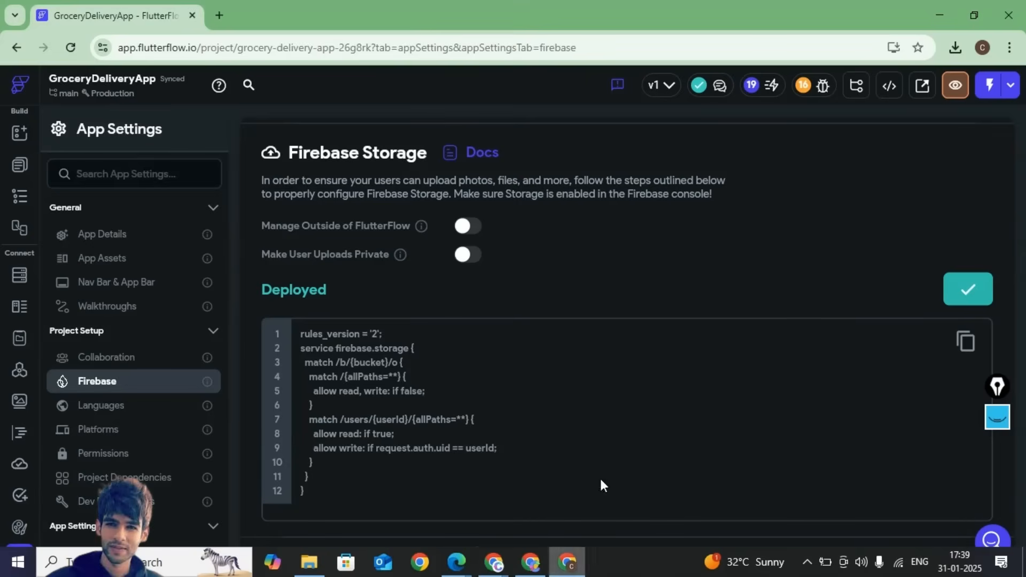
{"action": "left_click", "coordinate": [949, 297]}
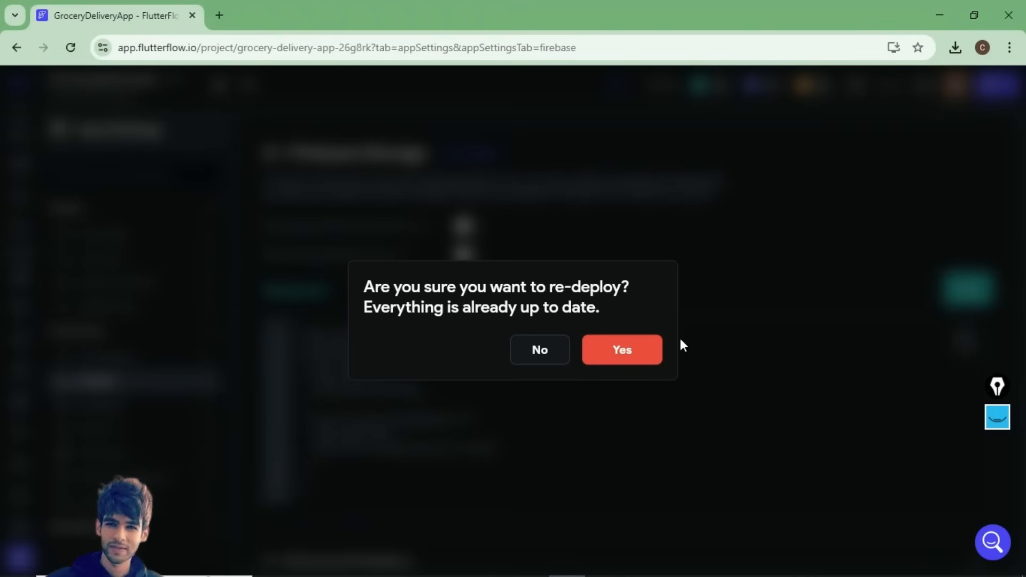
{"action": "left_click", "coordinate": [622, 352]}
{"action": "left_click", "coordinate": [621, 353]}
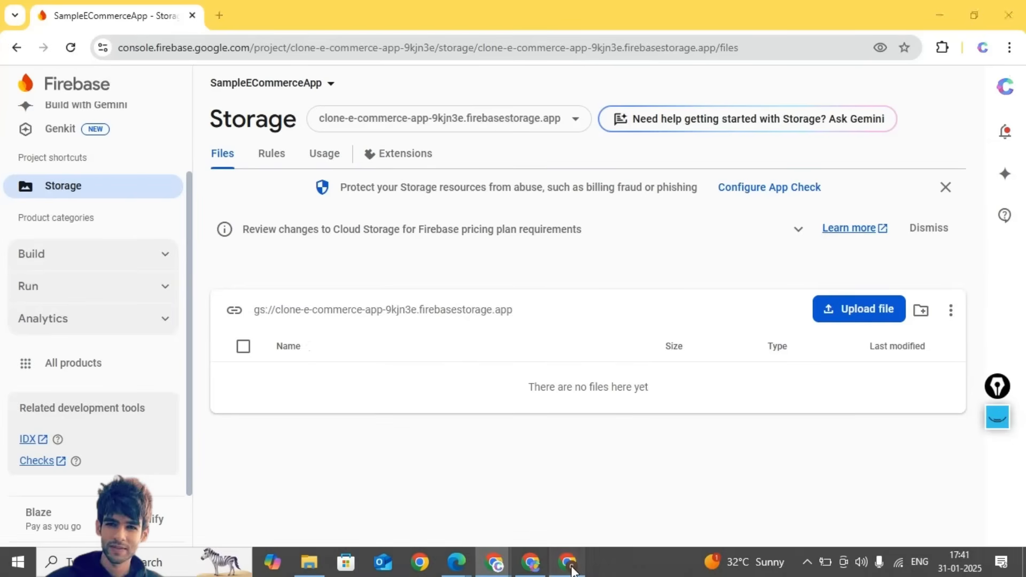
- Return to FlutterFlow's App Settings > Firebase page and scroll to Firebase Storage
{"action": "left_click", "coordinate": [569, 571]}
{"action": "scroll", "coordinate": [521, 354], "scroll_direction": "up", "scroll_amount": 1}
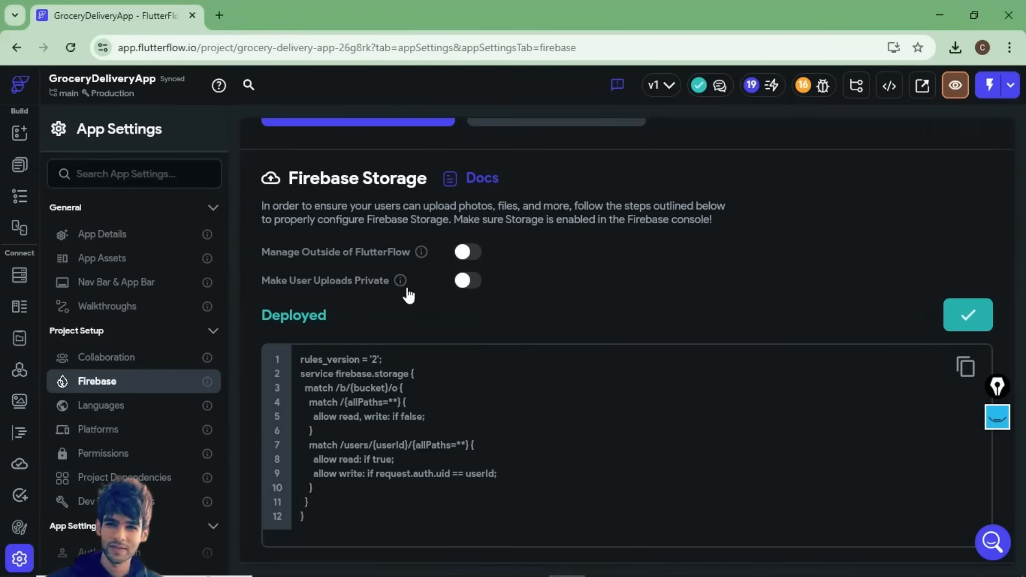
{"action": "mouse_move", "coordinate": [406, 286]}
{"action": "mouse_move", "coordinate": [73, 113]}
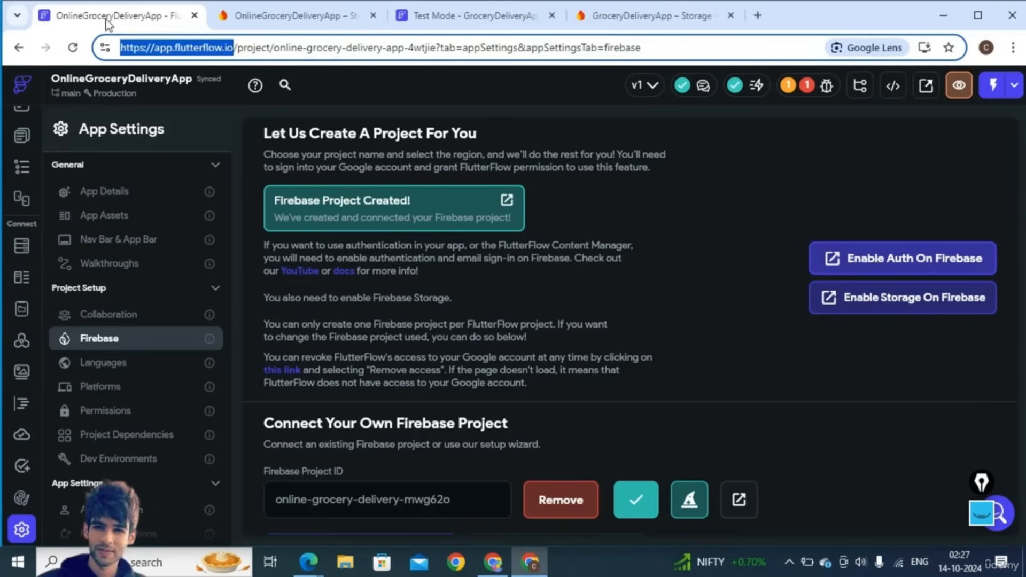
- Generate the Firebase config files with the existing package name and nickname
{"action": "left_click", "coordinate": [21, 245]}
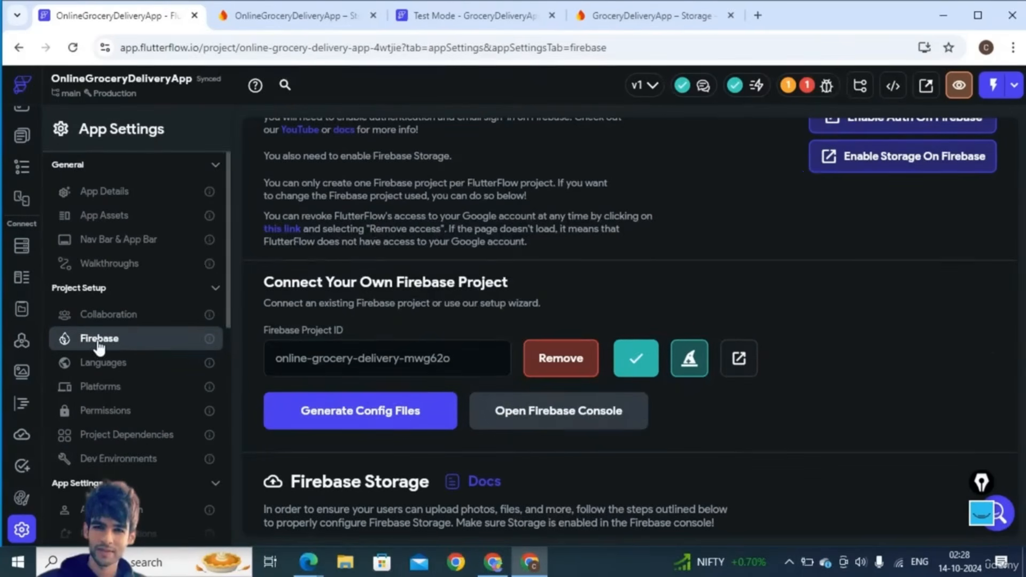
{"action": "left_click", "coordinate": [369, 411]}
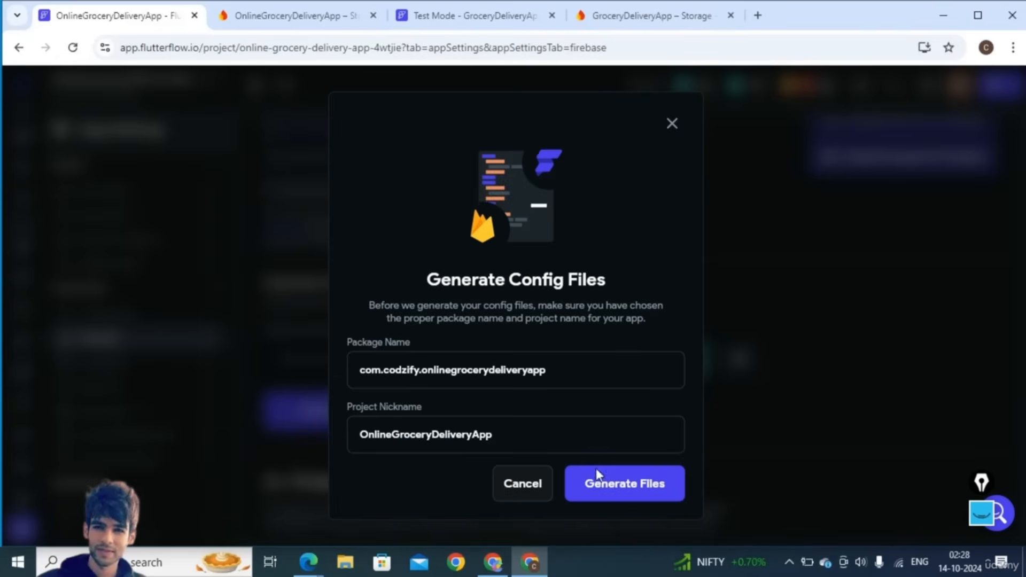
{"action": "left_click", "coordinate": [619, 491]}
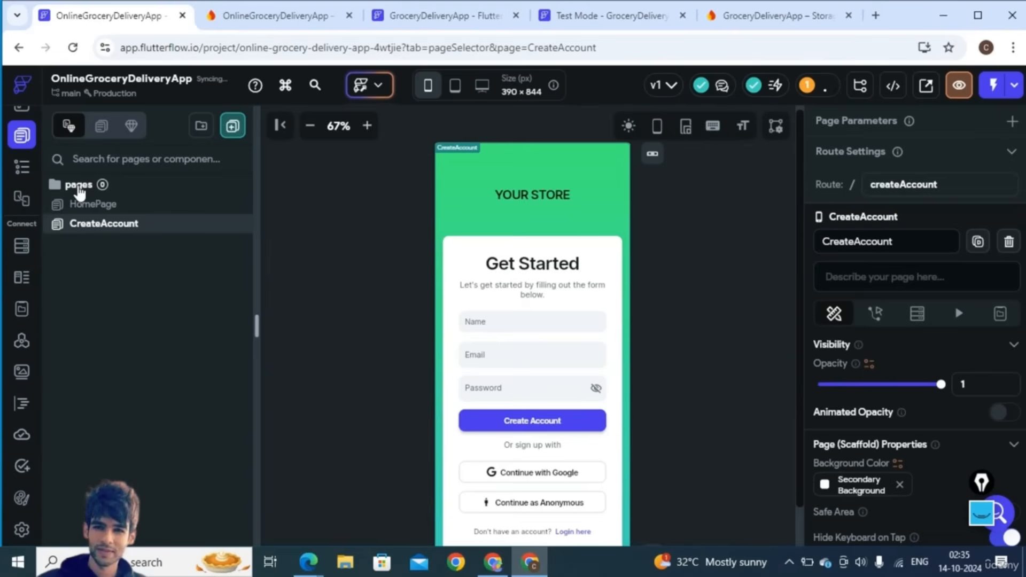
- Start a new page in the pages folder and filter templates to authentication pages
{"action": "right_click", "coordinate": [79, 188]}
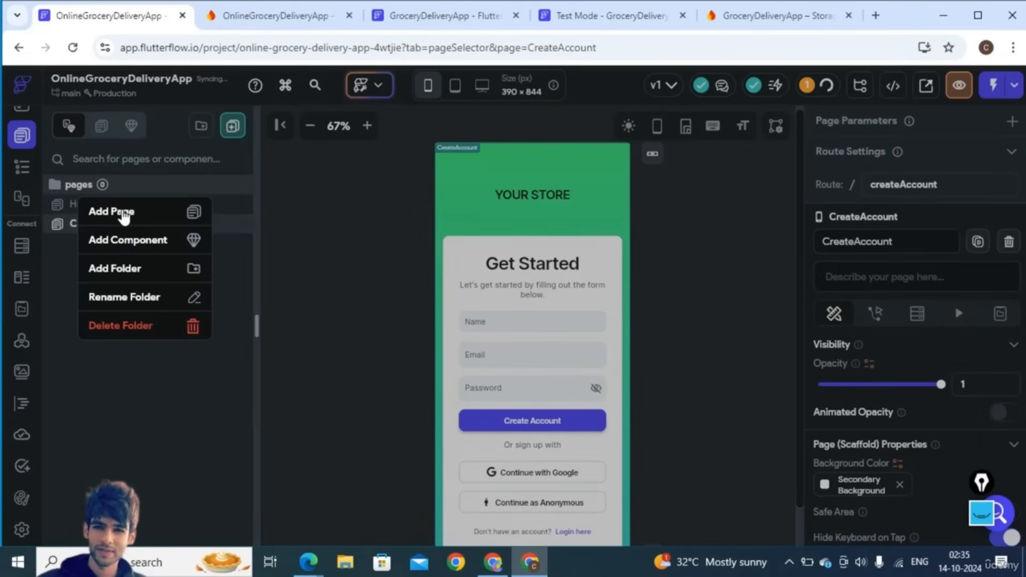
{"action": "left_click", "coordinate": [112, 212]}
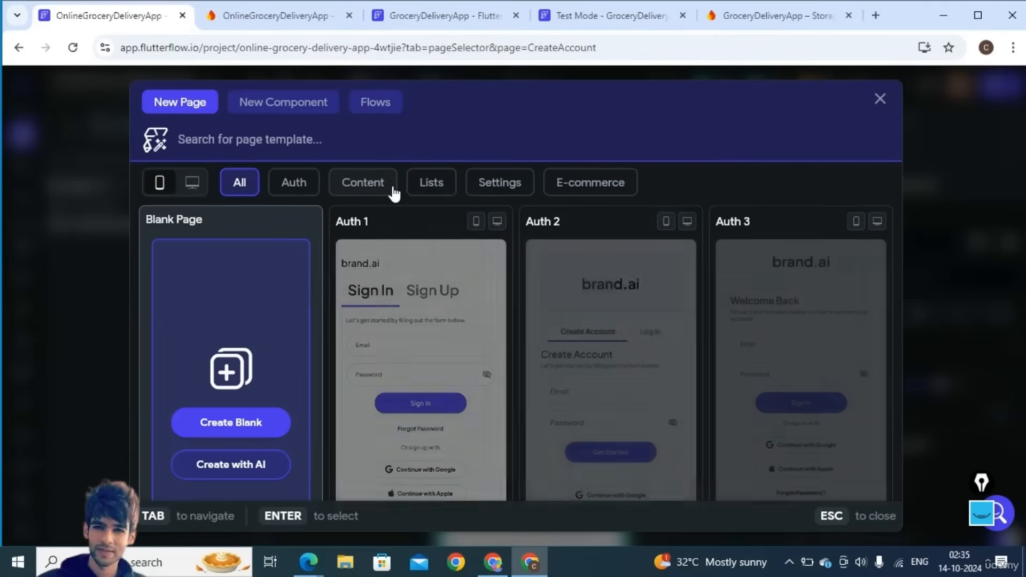
{"action": "scroll", "coordinate": [566, 385], "scroll_direction": "down", "scroll_amount": 6}
{"action": "scroll", "coordinate": [584, 423], "scroll_direction": "down", "scroll_amount": 5}
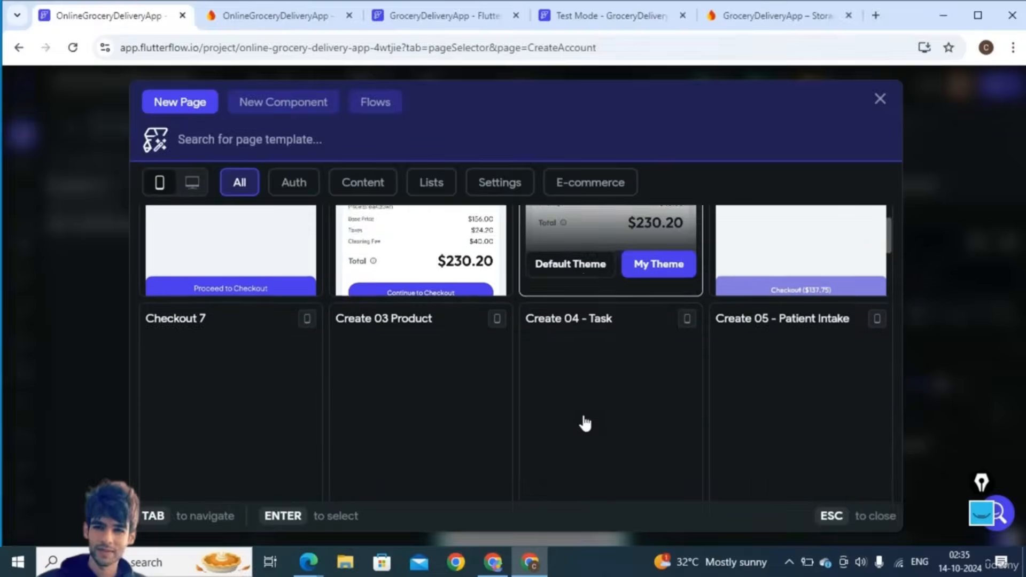
{"action": "scroll", "coordinate": [586, 422], "scroll_direction": "down", "scroll_amount": 5}
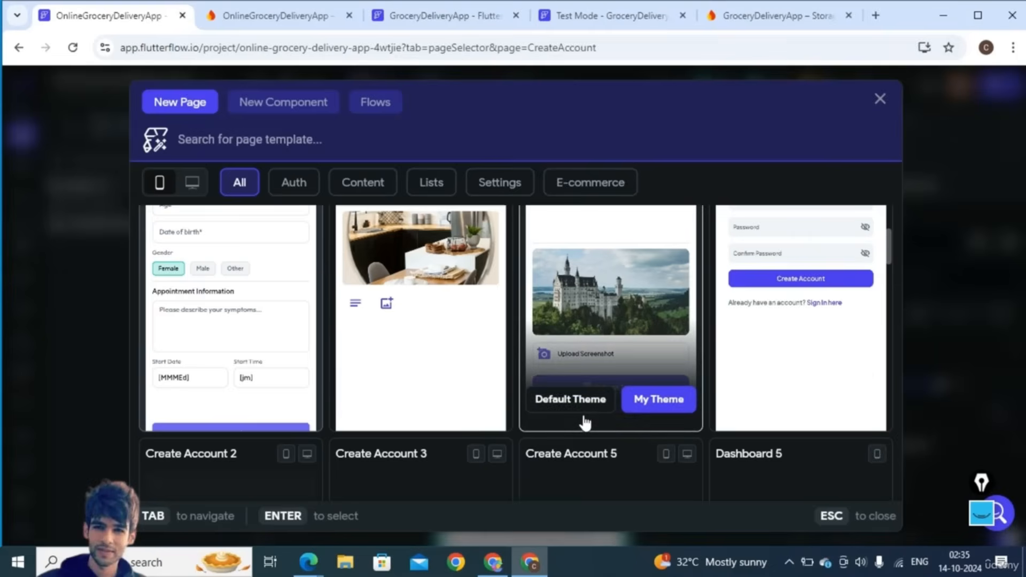
{"action": "scroll", "coordinate": [585, 422], "scroll_direction": "down", "scroll_amount": 3}
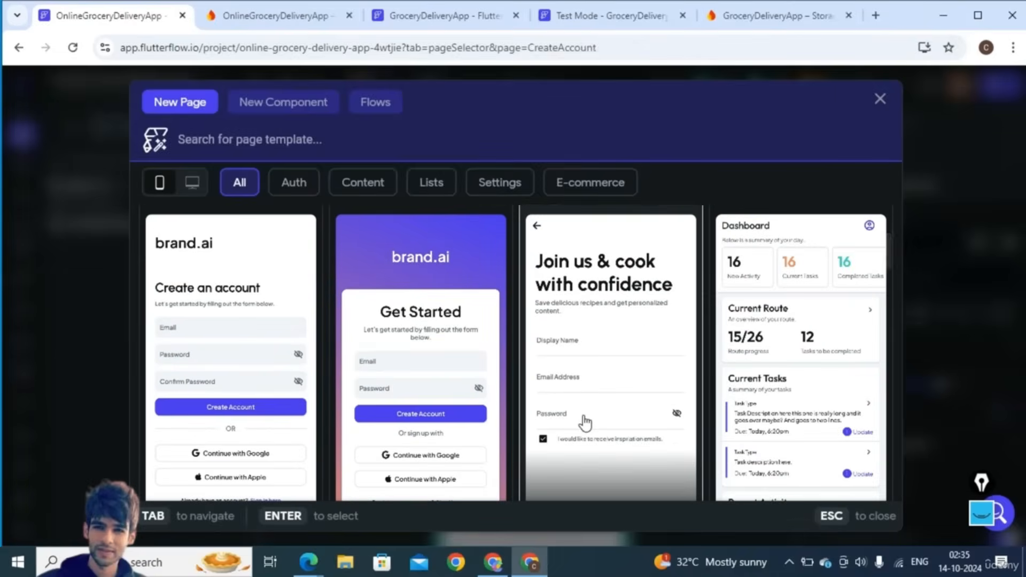
{"action": "scroll", "coordinate": [585, 422], "scroll_direction": "down", "scroll_amount": 3}
{"action": "scroll", "coordinate": [586, 422], "scroll_direction": "down", "scroll_amount": 4}
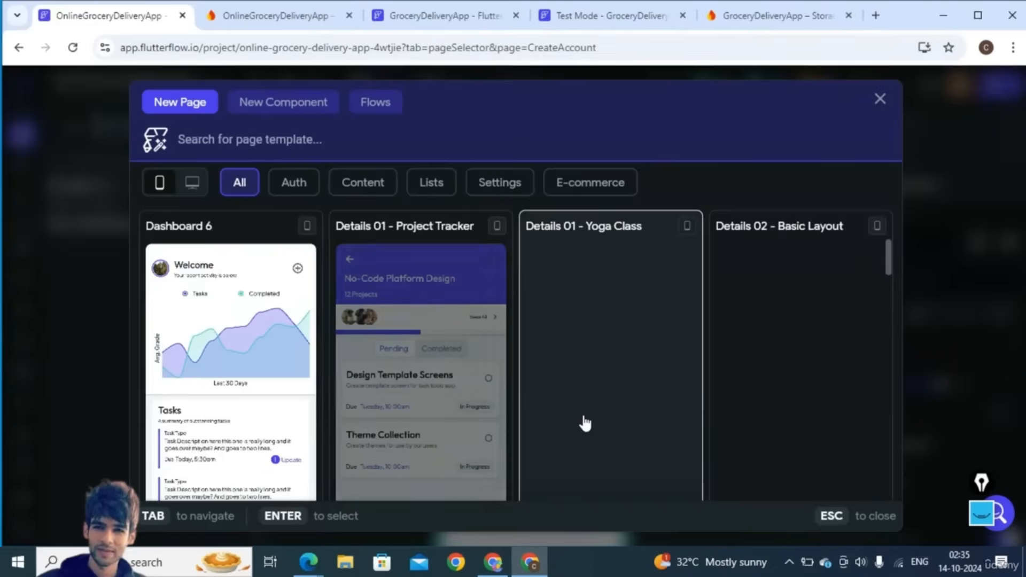
{"action": "scroll", "coordinate": [585, 423], "scroll_direction": "down", "scroll_amount": 3}
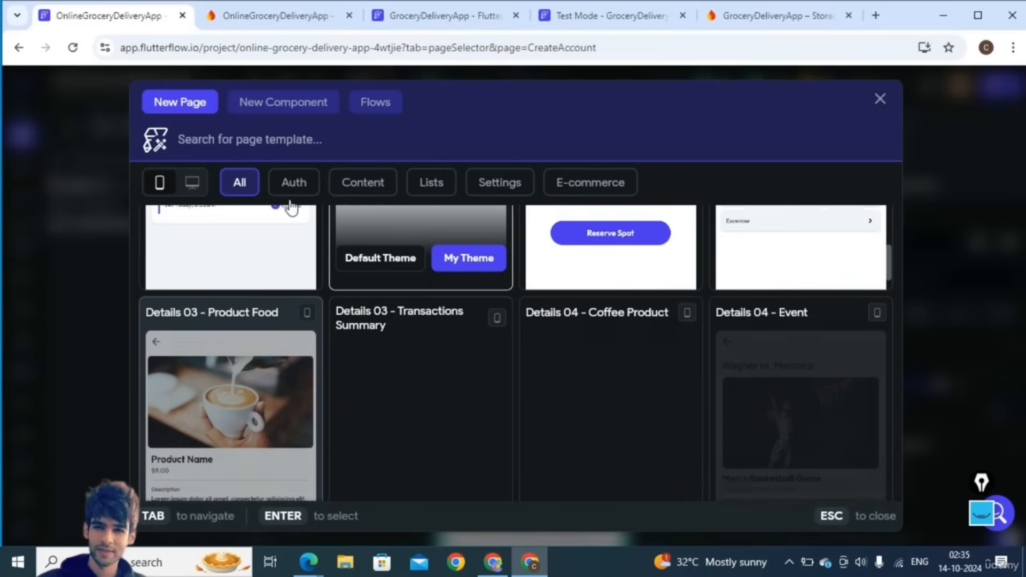
{"action": "left_click", "coordinate": [293, 188]}
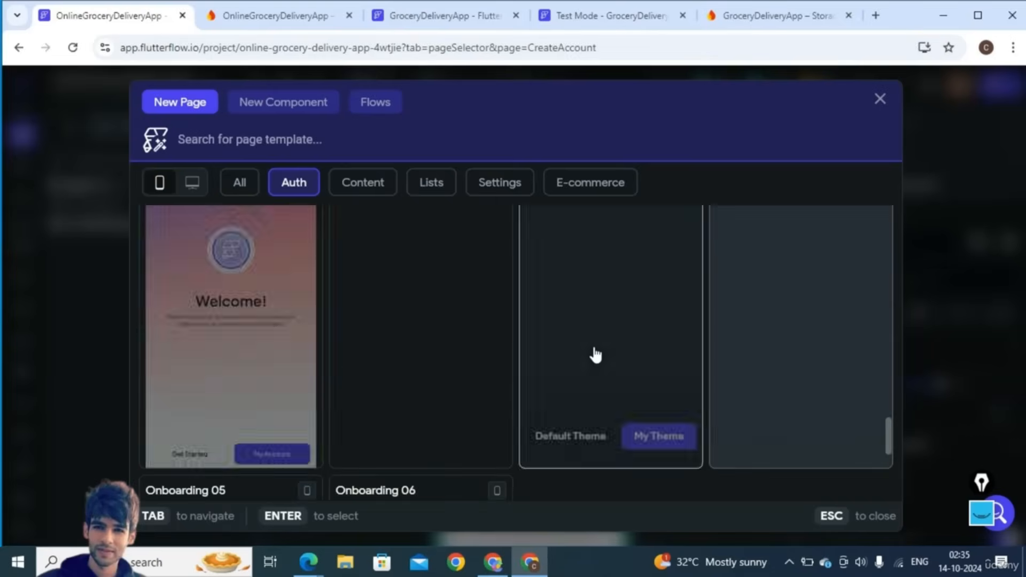
{"action": "scroll", "coordinate": [604, 419], "scroll_direction": "down", "scroll_amount": 2}
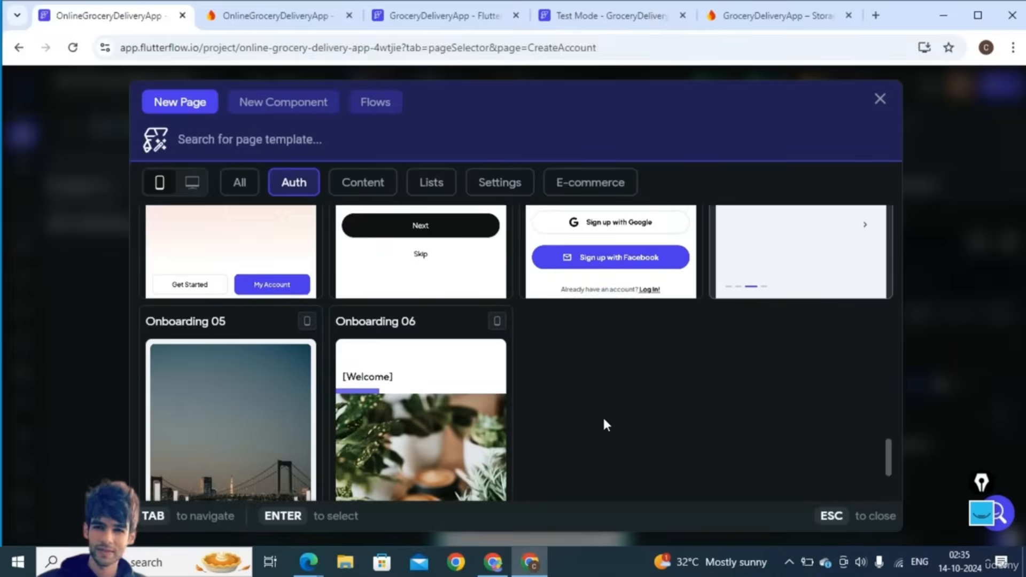
{"action": "scroll", "coordinate": [604, 419], "scroll_direction": "up", "scroll_amount": 3}
{"action": "scroll", "coordinate": [606, 424], "scroll_direction": "down", "scroll_amount": 5}
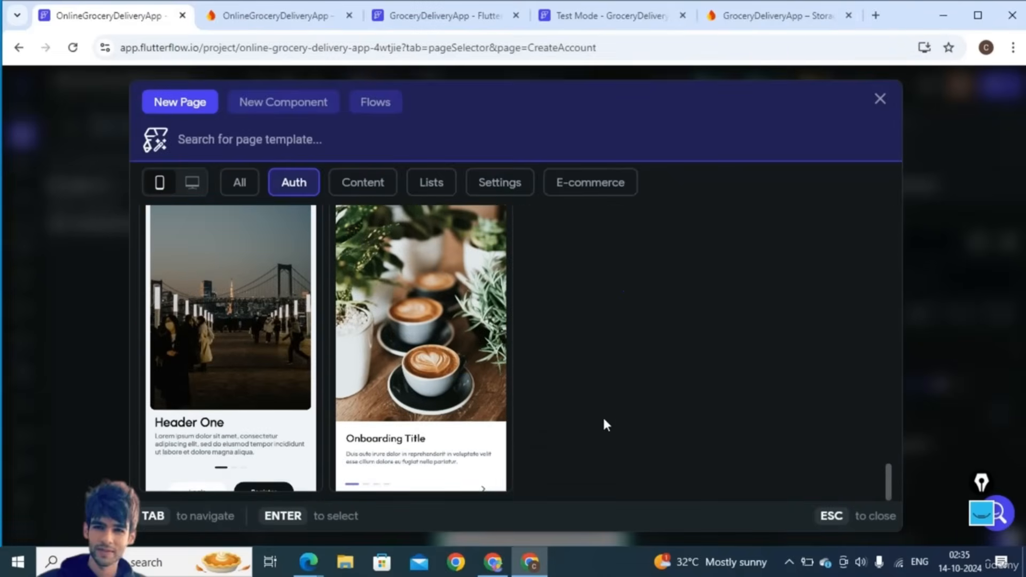
{"action": "scroll", "coordinate": [605, 425], "scroll_direction": "up", "scroll_amount": 3}
{"action": "scroll", "coordinate": [606, 425], "scroll_direction": "up", "scroll_amount": 2}
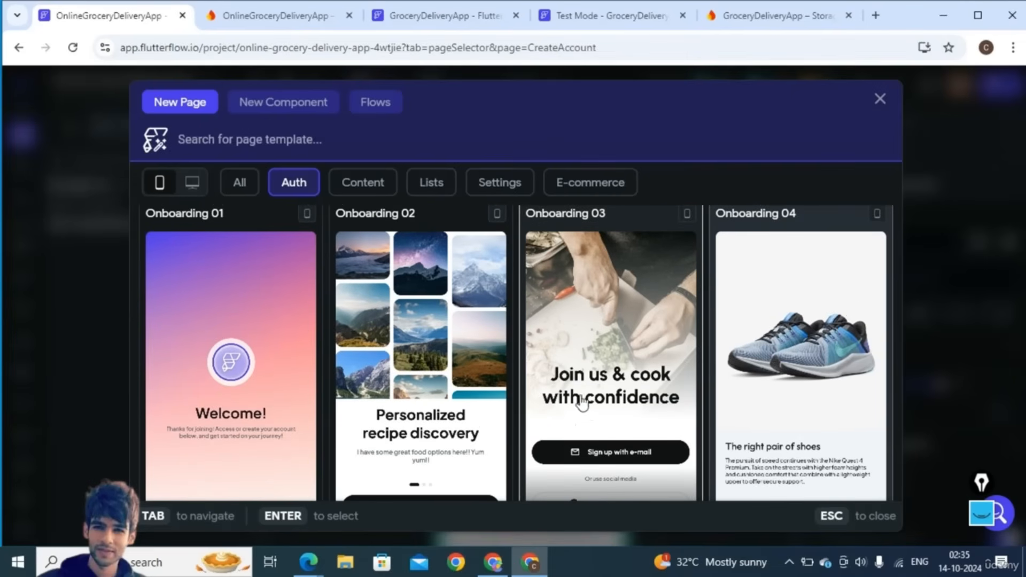
- Create the Onboarding page from the Onboarding 03 template with its Default Theme
{"action": "left_click", "coordinate": [592, 339]}
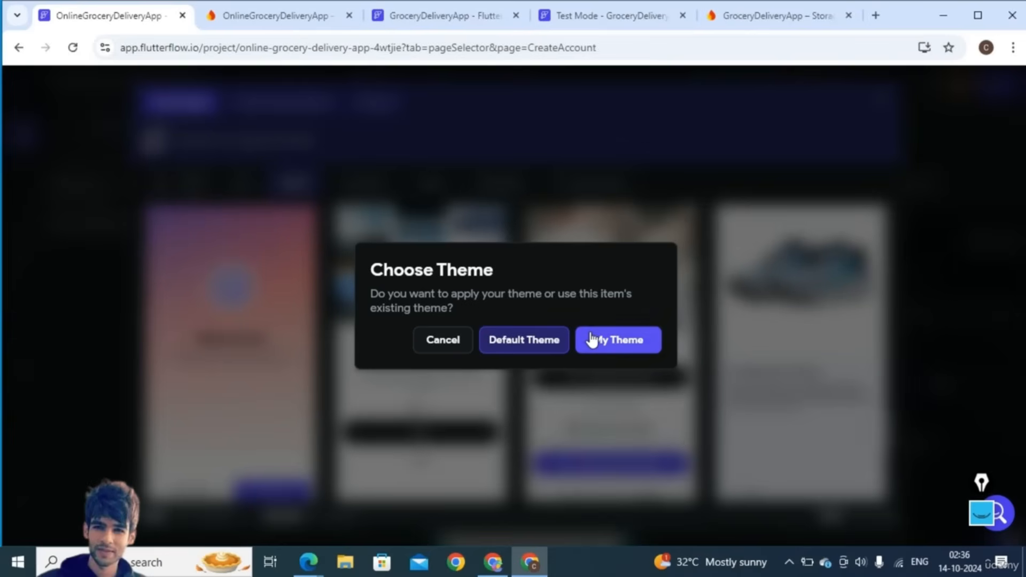
{"action": "left_click", "coordinate": [523, 348]}
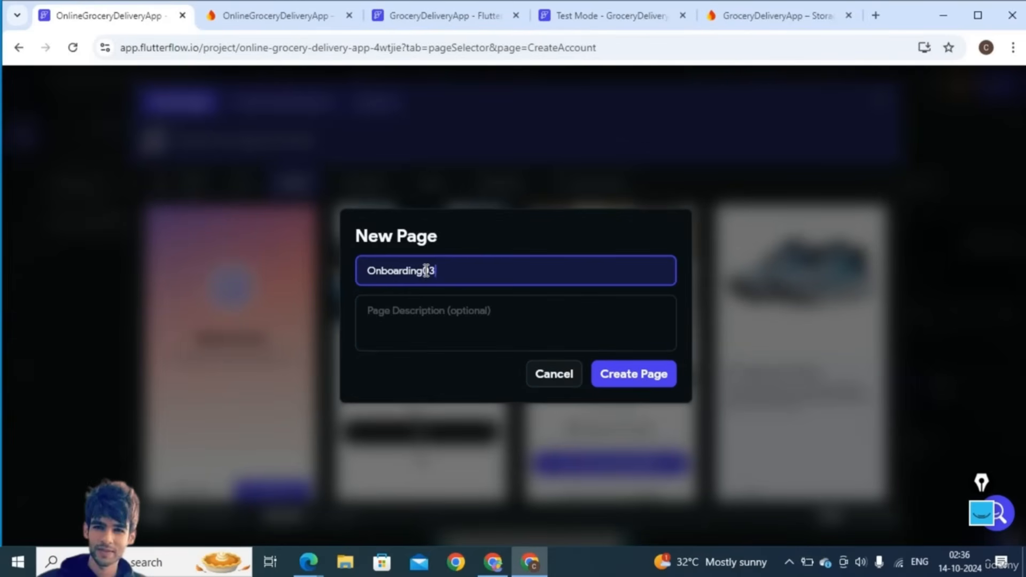
{"action": "left_click", "coordinate": [650, 392]}
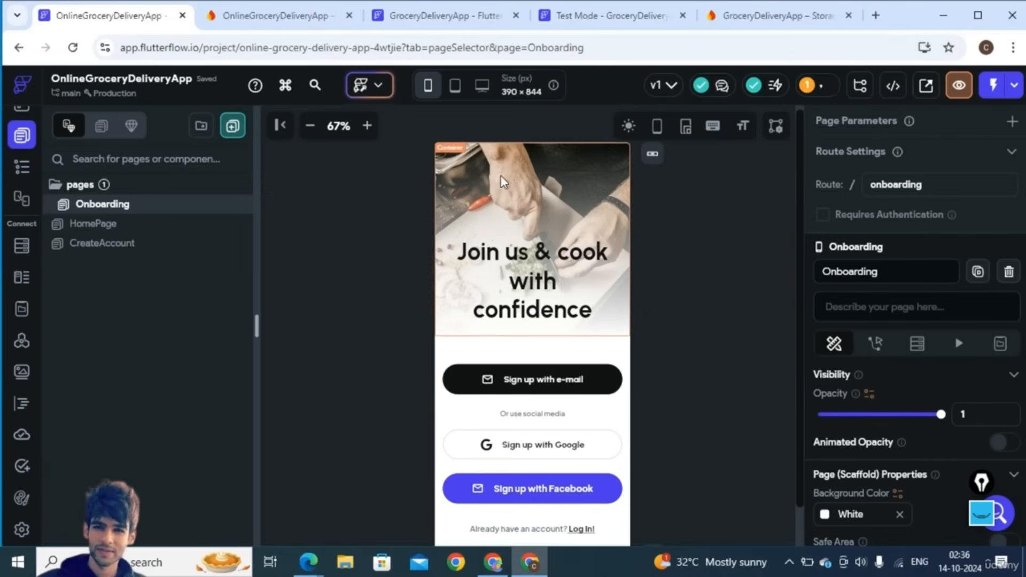
{"action": "left_click", "coordinate": [131, 247]}
- Replace the Onboarding heading text with 'Online Grocery Delivery App' and select the header container
{"action": "left_click", "coordinate": [103, 206]}
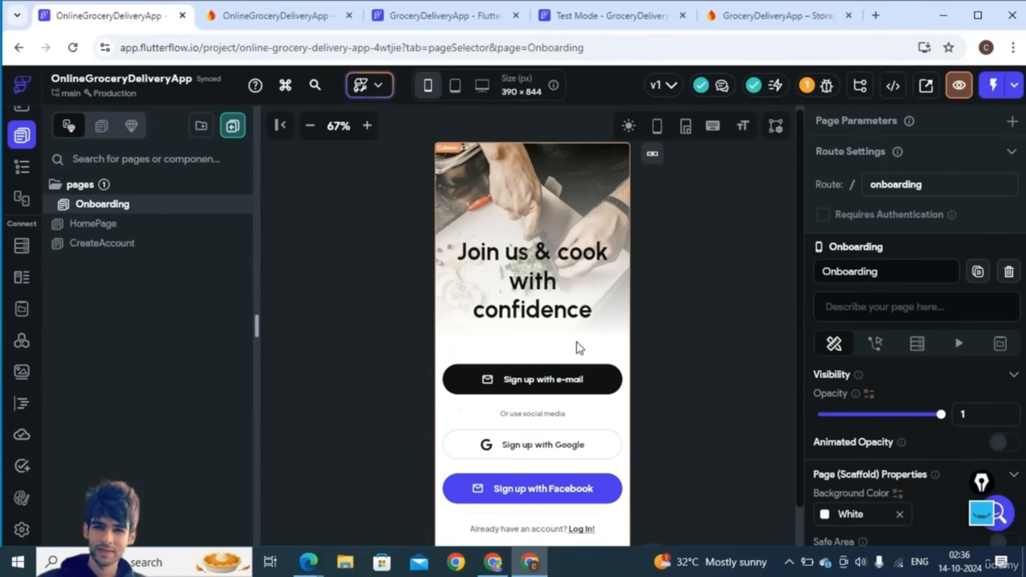
{"action": "left_click", "coordinate": [537, 267]}
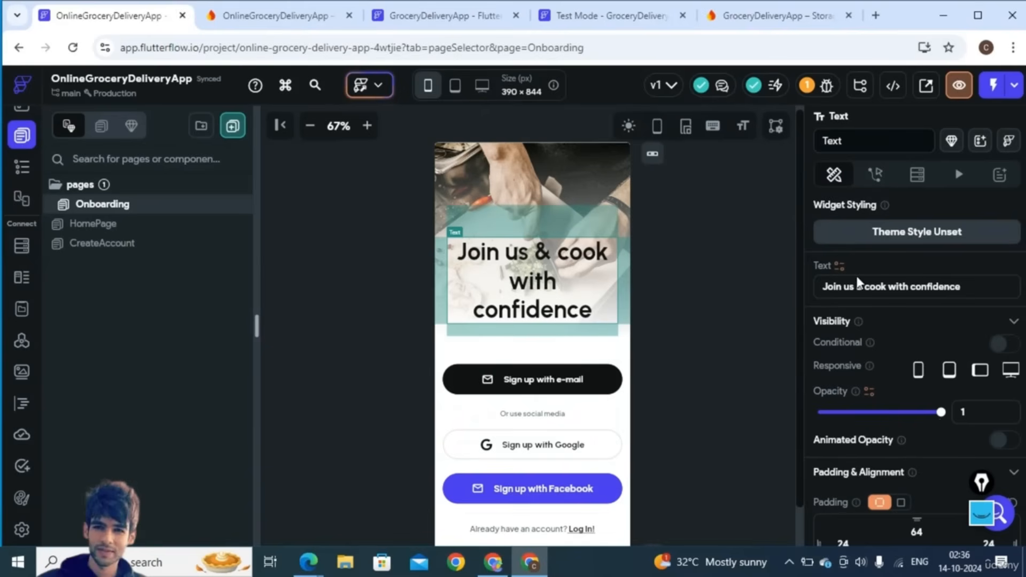
{"action": "double_click", "coordinate": [869, 287]}
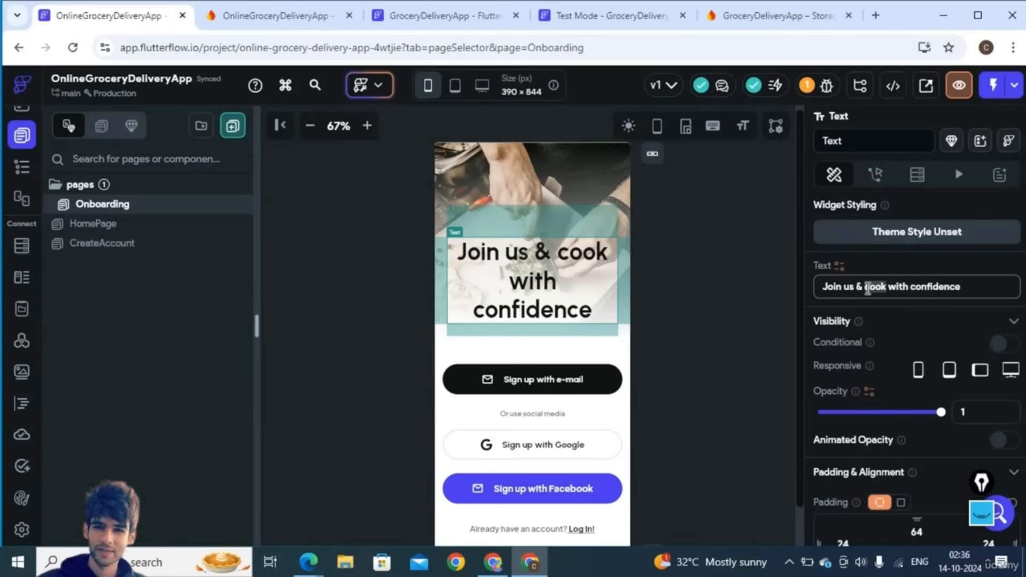
{"action": "key", "text": "ctrl+a"}
{"action": "type", "text": "Online"}
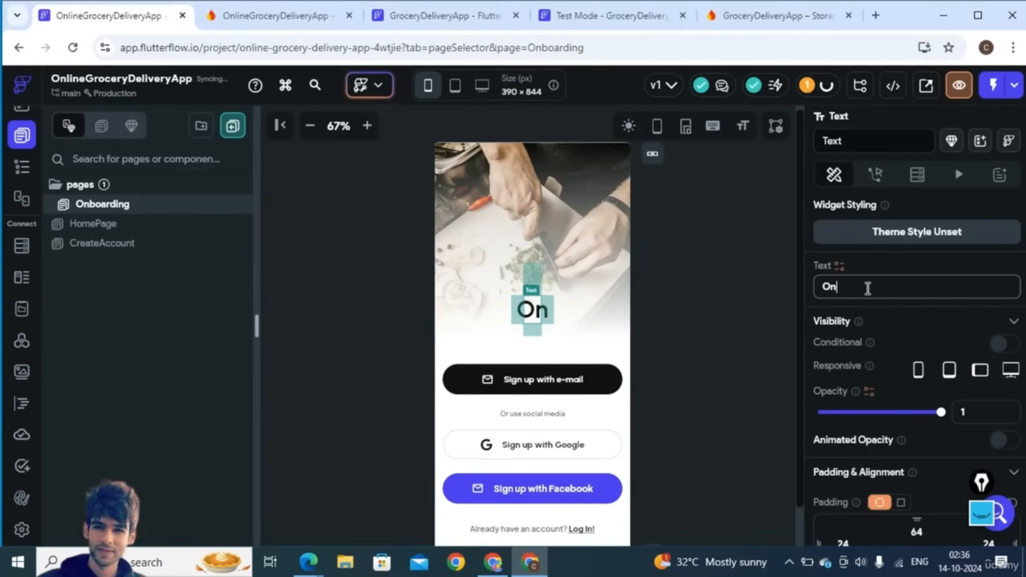
{"action": "type", "text": "F"}
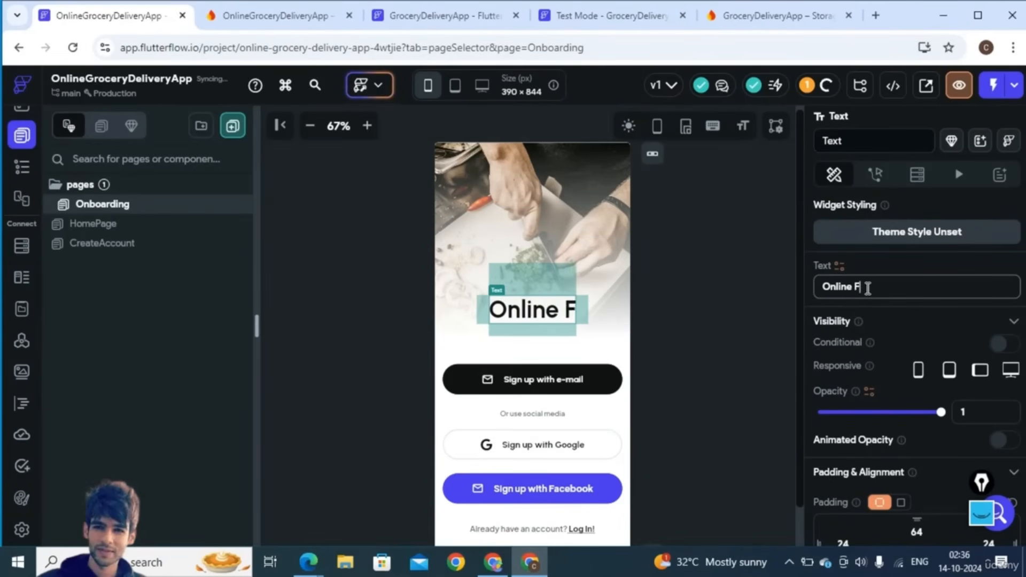
{"action": "key", "text": "BackSpace"}
{"action": "type", "text": "Gr"}
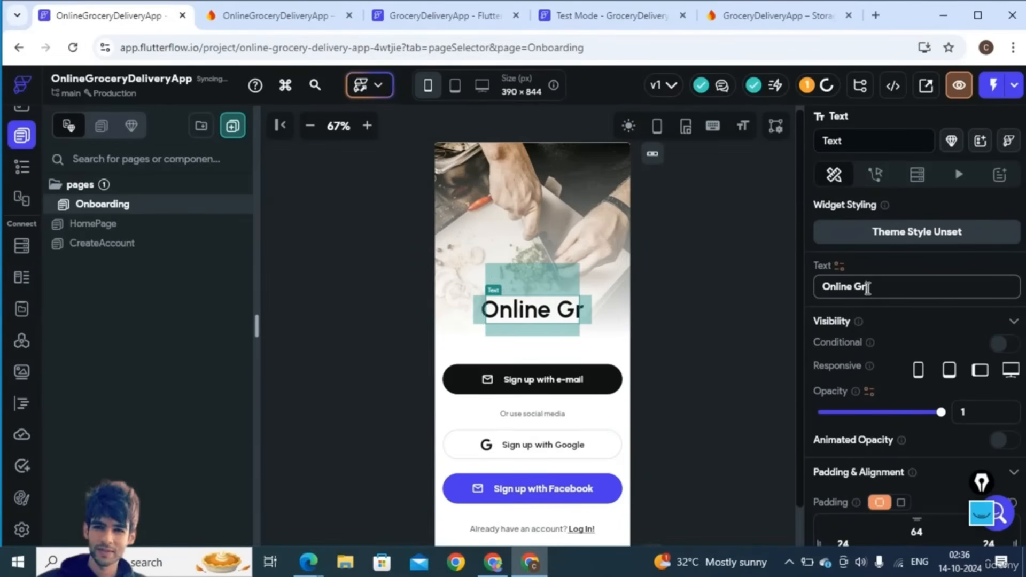
{"action": "type", "text": "ocery De"}
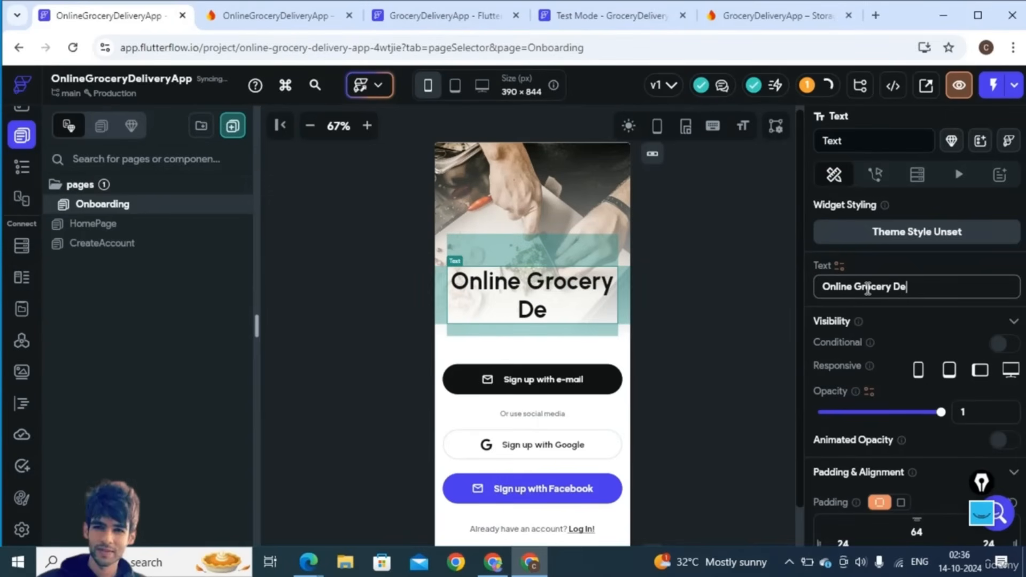
{"action": "type", "text": "livey"}
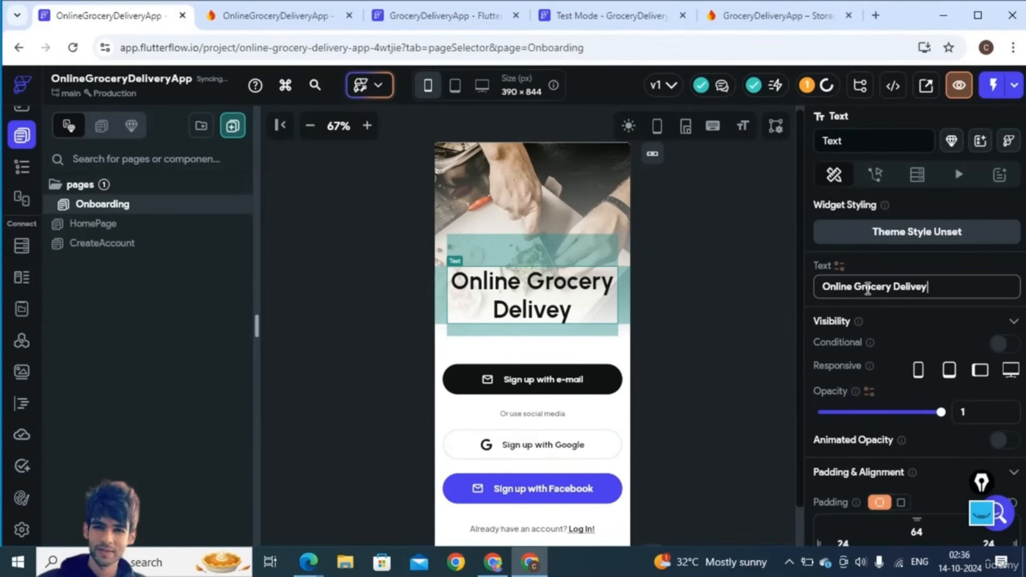
{"action": "key", "text": "BackSpace"}
{"action": "type", "text": "ry App"}
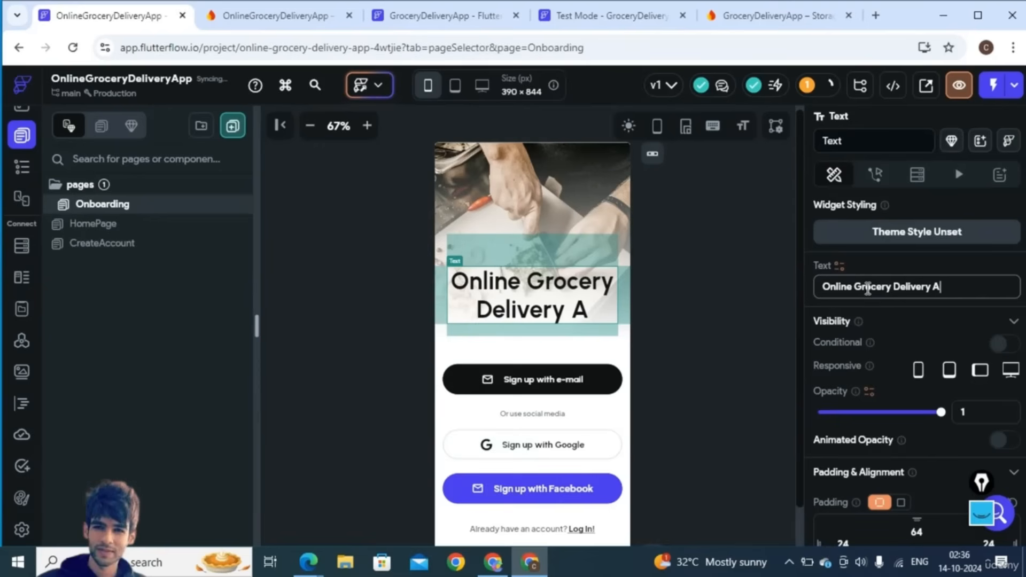
{"action": "left_click", "coordinate": [552, 172]}
{"action": "left_click", "coordinate": [19, 169]}
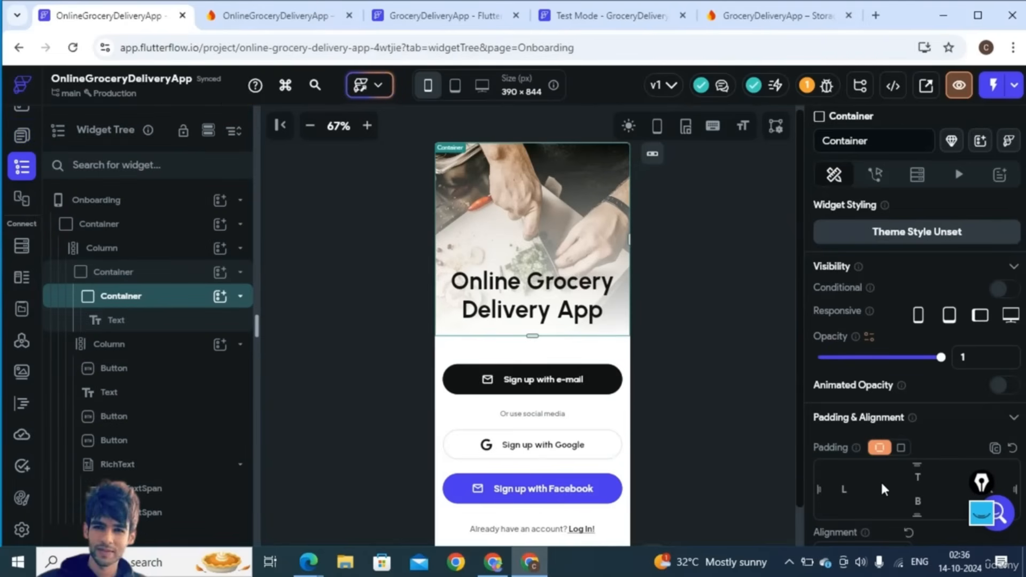
- Set an Unsplash grocery photo as the header's background image and drag the header slightly taller
{"action": "scroll", "coordinate": [881, 481], "scroll_direction": "down", "scroll_amount": 10}
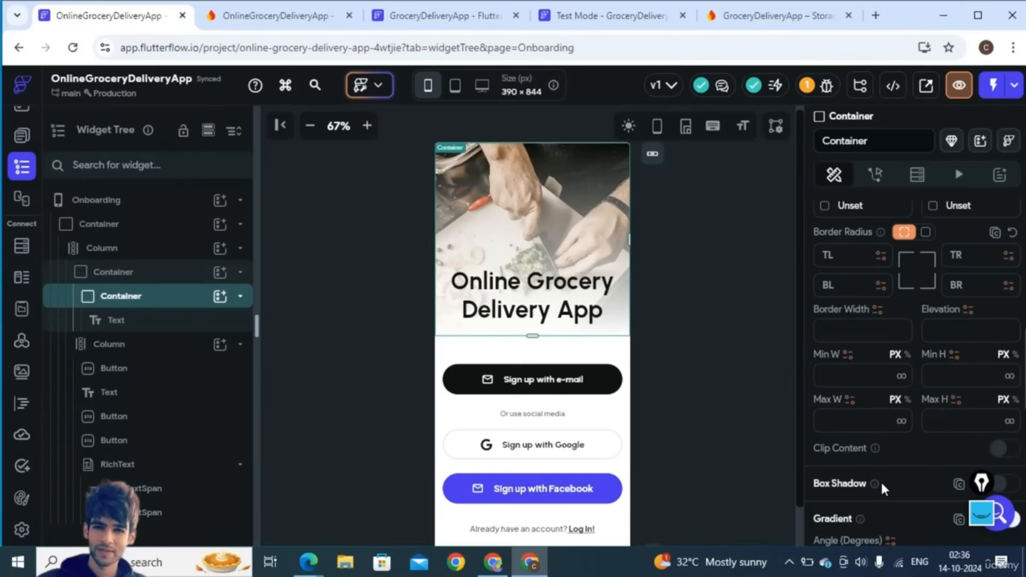
{"action": "scroll", "coordinate": [881, 481], "scroll_direction": "down", "scroll_amount": 6}
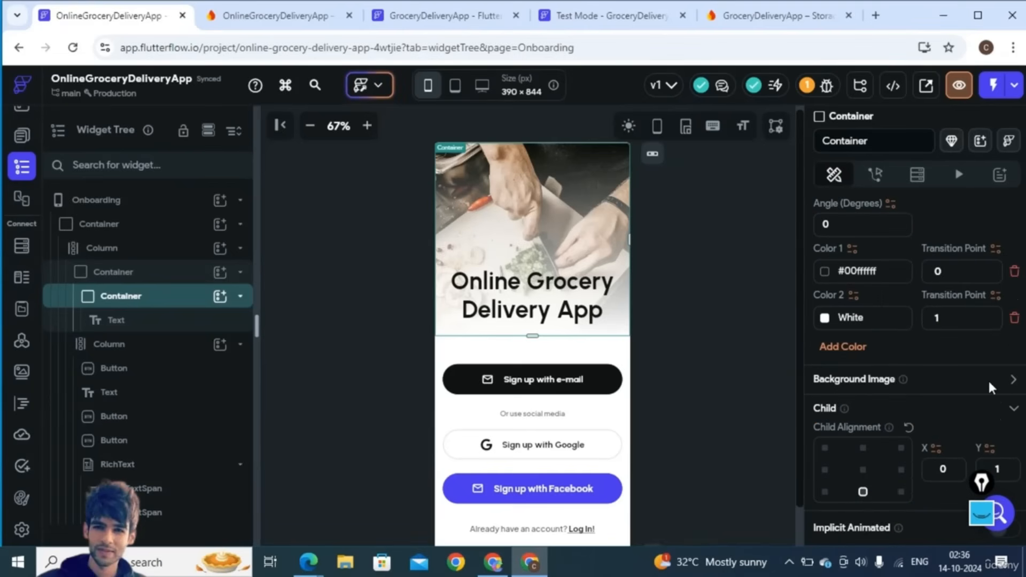
{"action": "left_click", "coordinate": [1013, 379]}
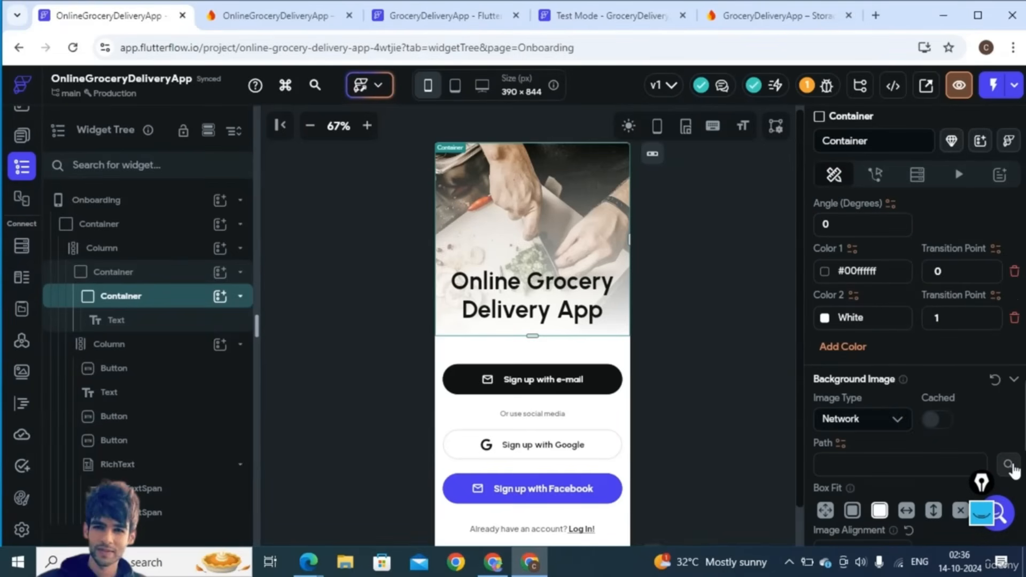
{"action": "left_click", "coordinate": [1011, 465]}
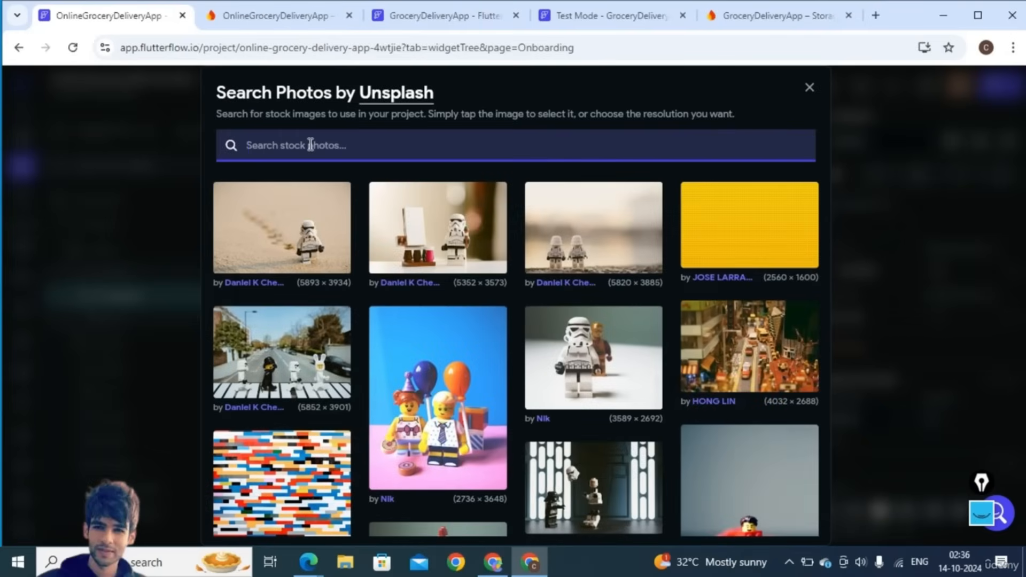
{"action": "type", "text": "grocery"}
{"action": "key", "text": "Return"}
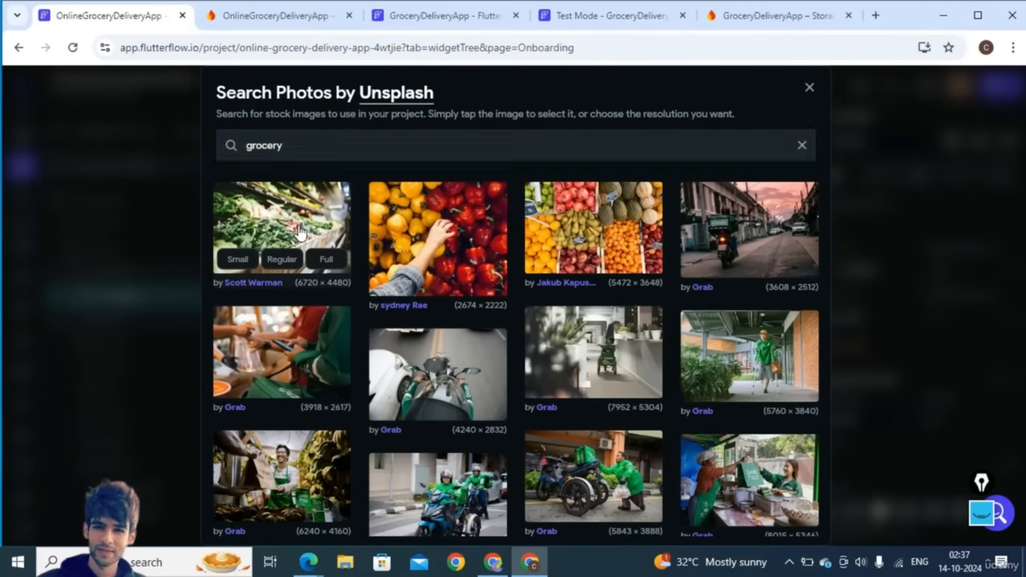
{"action": "left_click", "coordinate": [301, 231]}
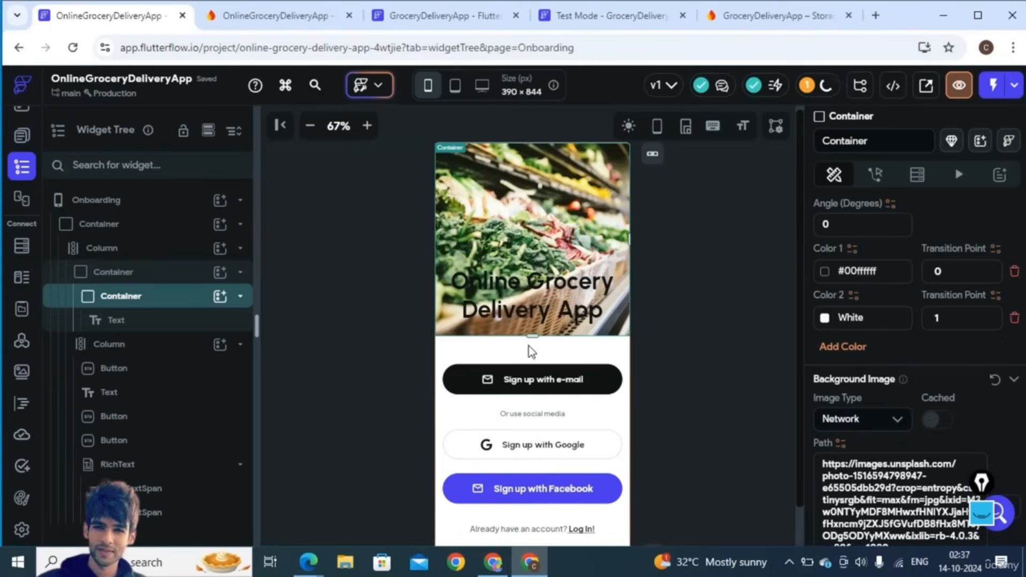
{"action": "left_click_drag", "start_coordinate": [532, 355], "coordinate": [532, 358]}
{"action": "left_click", "coordinate": [529, 282]}
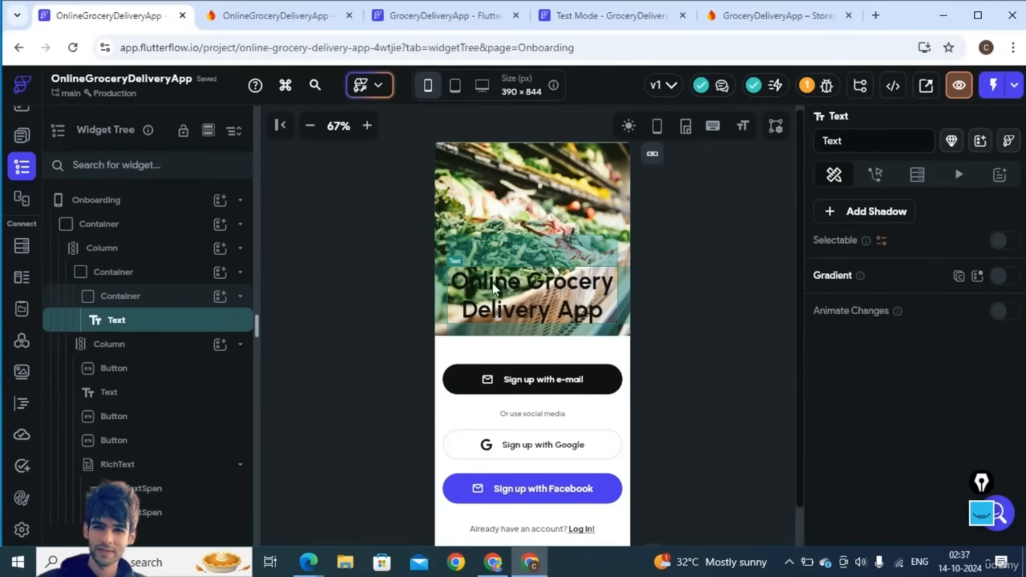
- Delete the heading text and add a Text widget as a child of the page's outer column
{"action": "right_click", "coordinate": [577, 291]}
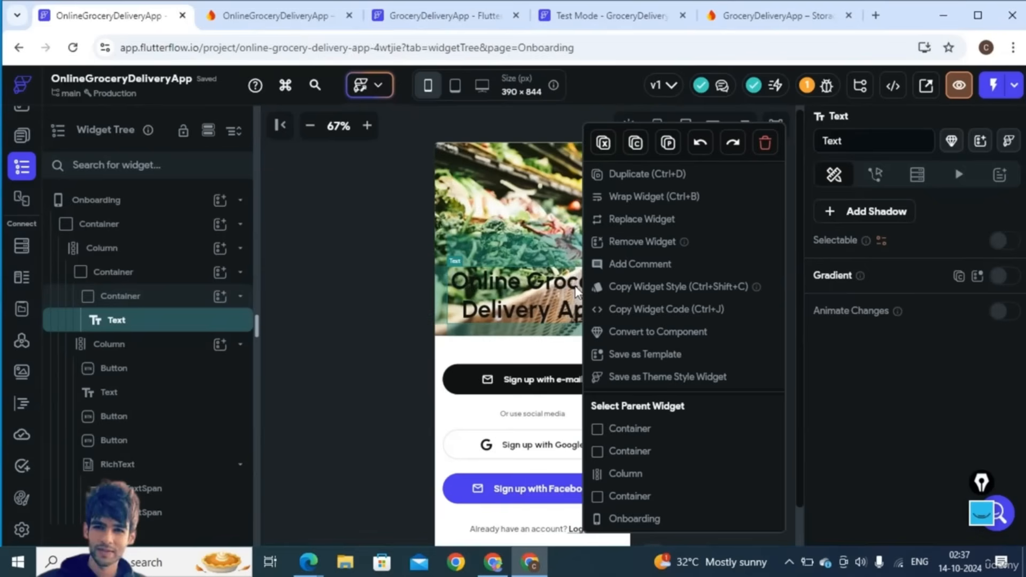
{"action": "left_click", "coordinate": [765, 143]}
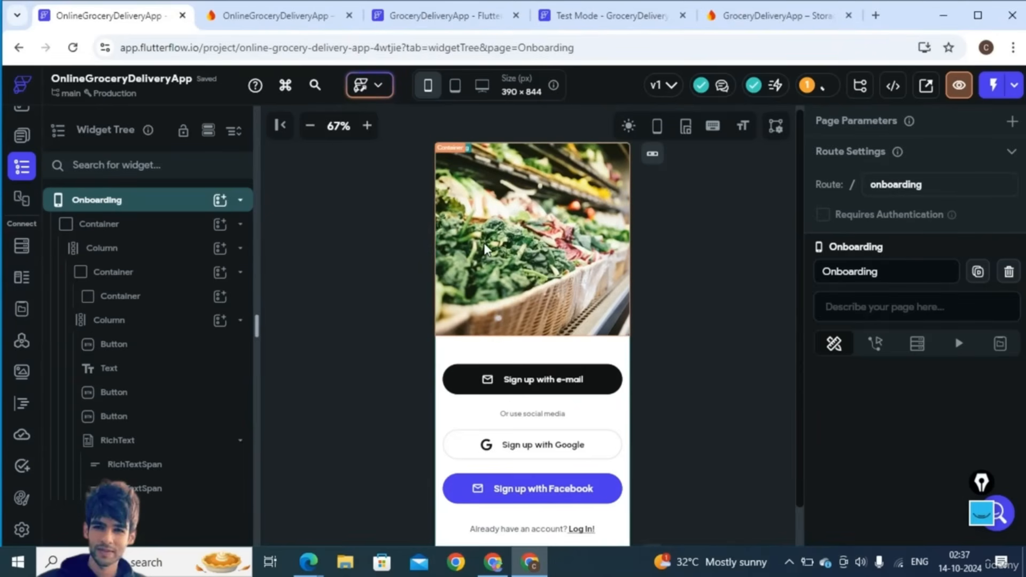
{"action": "left_click", "coordinate": [150, 297]}
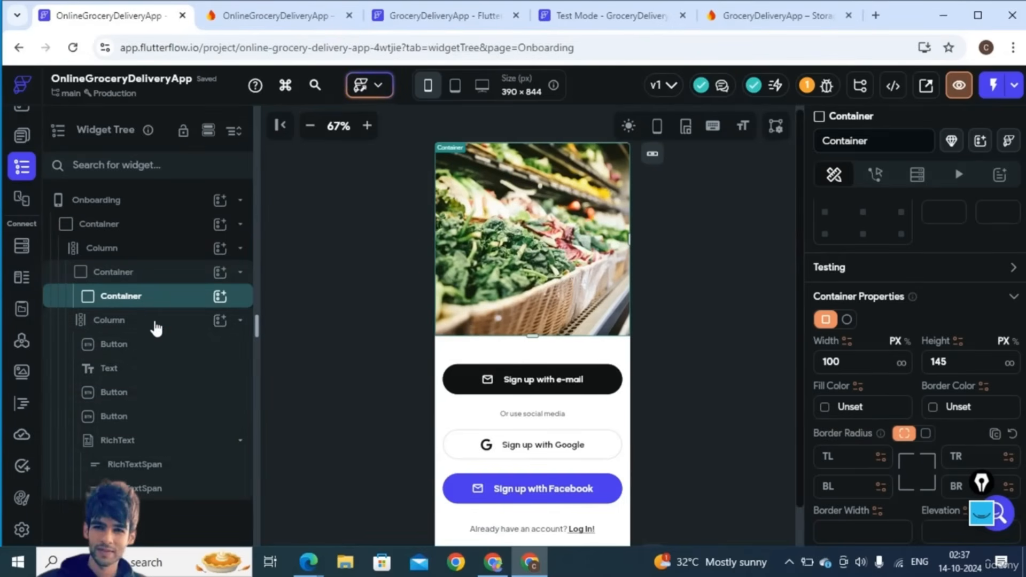
{"action": "left_click", "coordinate": [156, 324]}
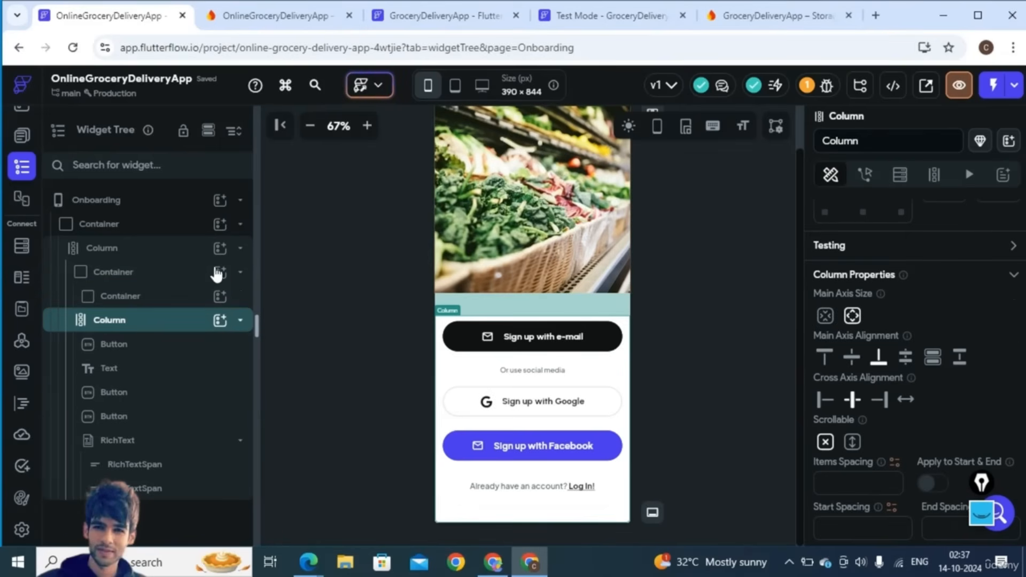
{"action": "left_click", "coordinate": [177, 270]}
{"action": "left_click", "coordinate": [131, 255]}
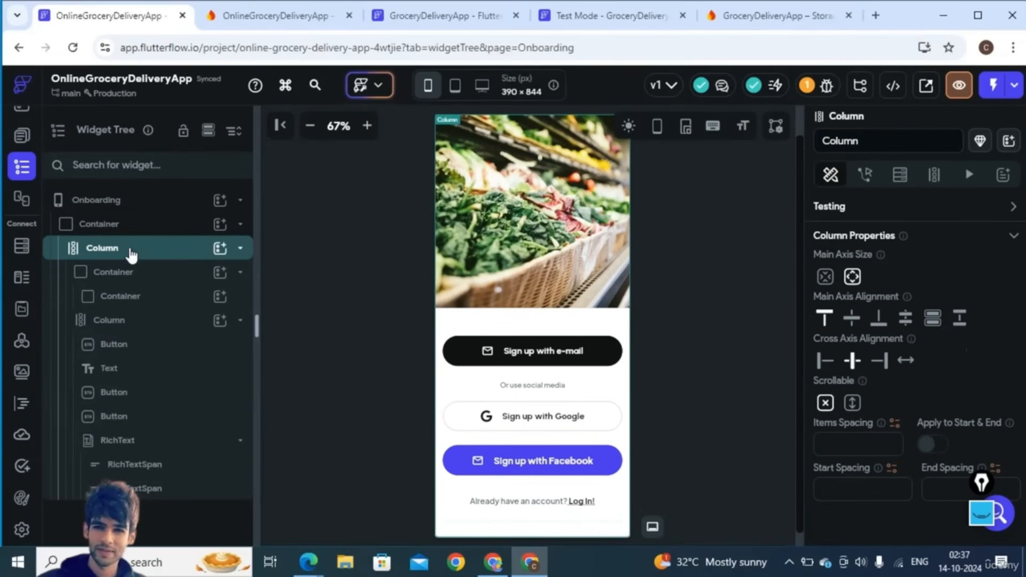
{"action": "left_click", "coordinate": [220, 249]}
{"action": "left_click", "coordinate": [309, 303]}
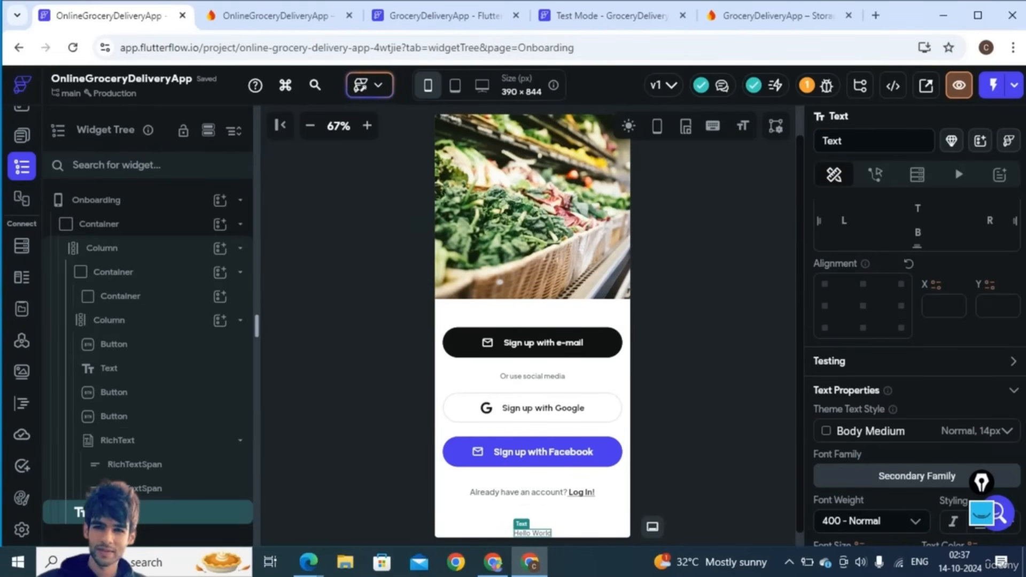
- Move the new text under the header photo and change it to 'Online Grocery Delivery App'
{"action": "left_click_drag", "start_coordinate": [109, 467], "coordinate": [138, 302]}
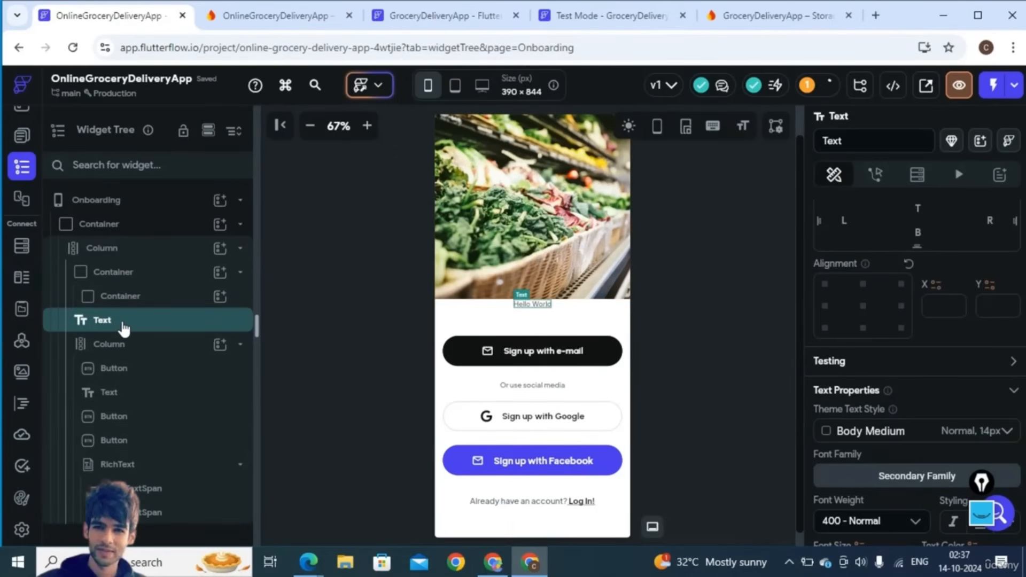
{"action": "left_click", "coordinate": [240, 275]}
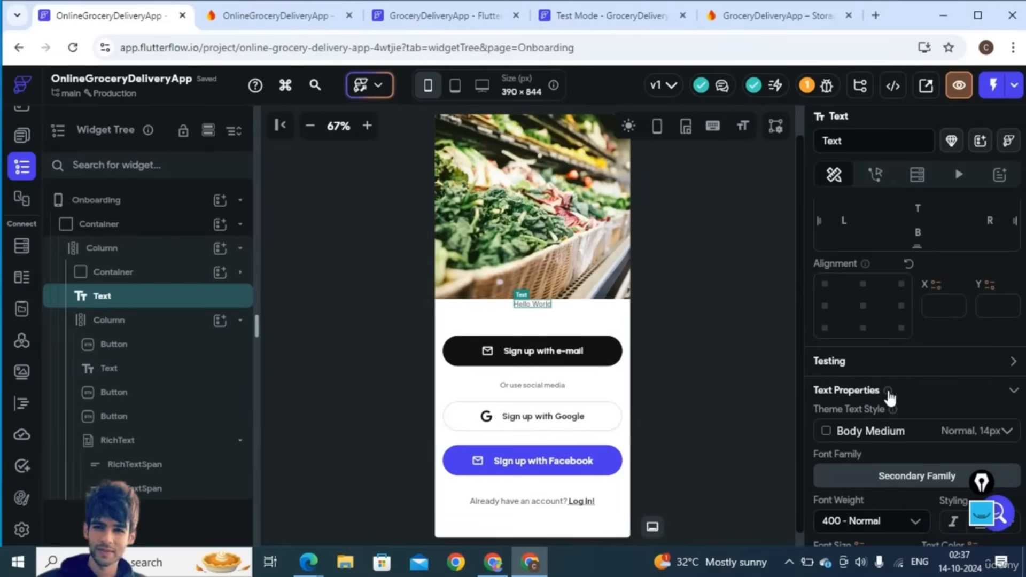
{"action": "scroll", "coordinate": [887, 390], "scroll_direction": "down", "scroll_amount": 5}
{"action": "scroll", "coordinate": [945, 431], "scroll_direction": "down", "scroll_amount": 5}
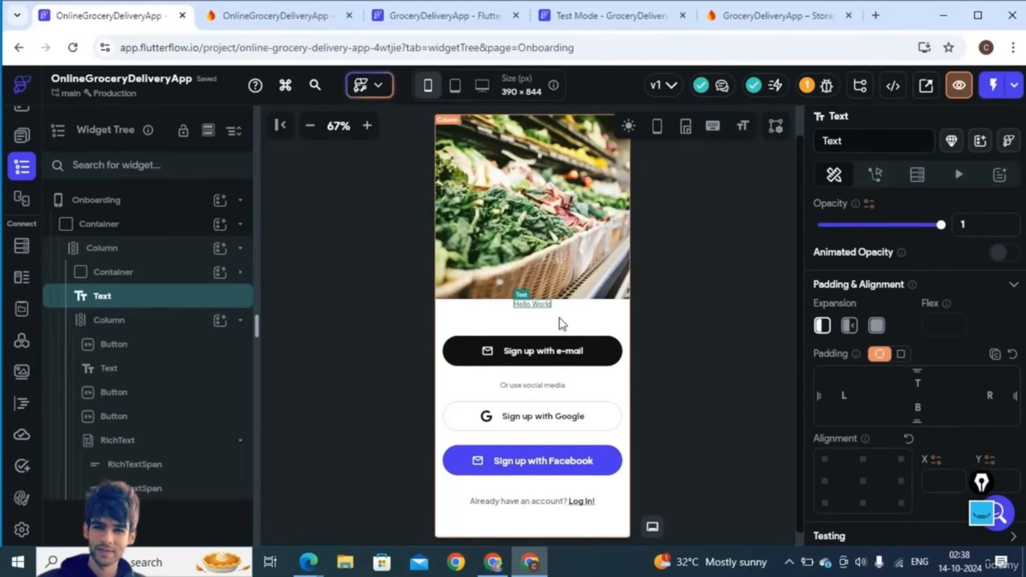
{"action": "scroll", "coordinate": [858, 294], "scroll_direction": "up", "scroll_amount": 3}
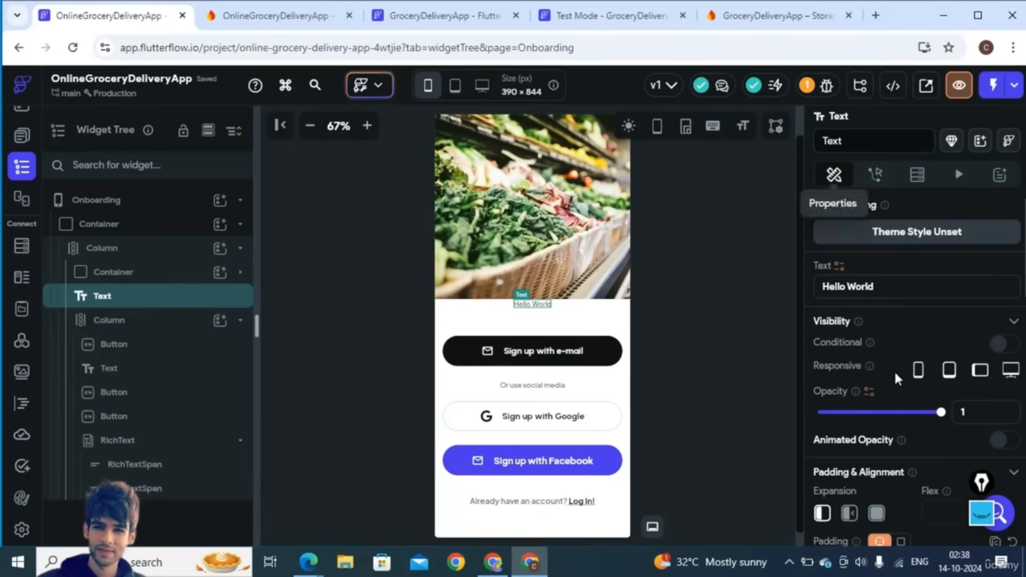
{"action": "double_click", "coordinate": [858, 287]}
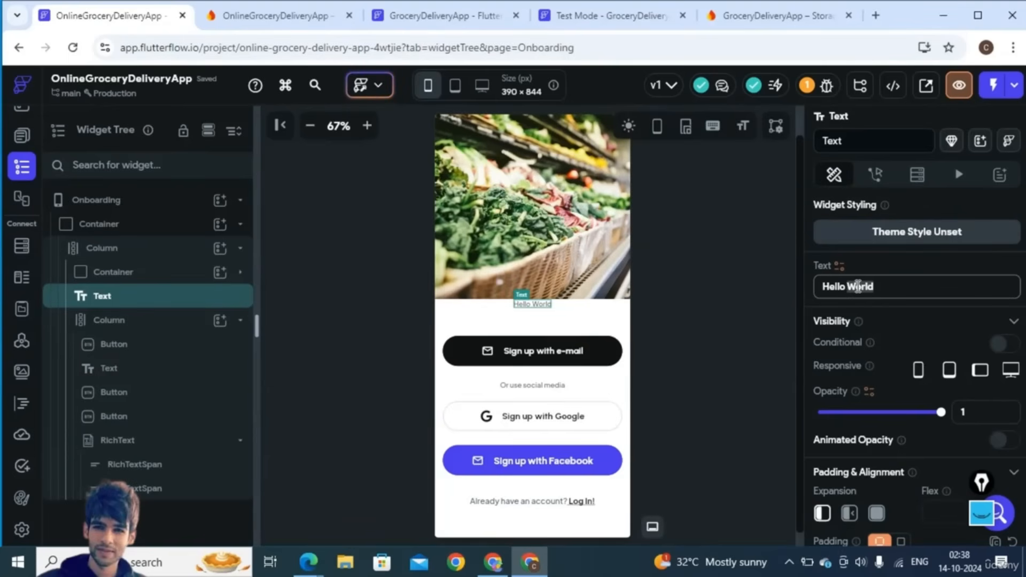
{"action": "triple_click", "coordinate": [858, 287]}
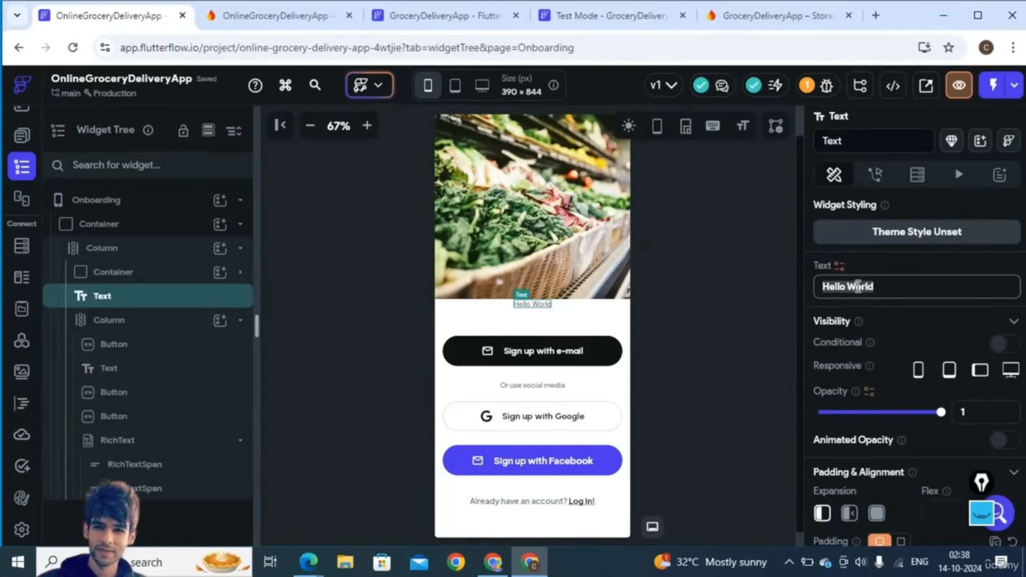
{"action": "type", "text": "Onlin"}
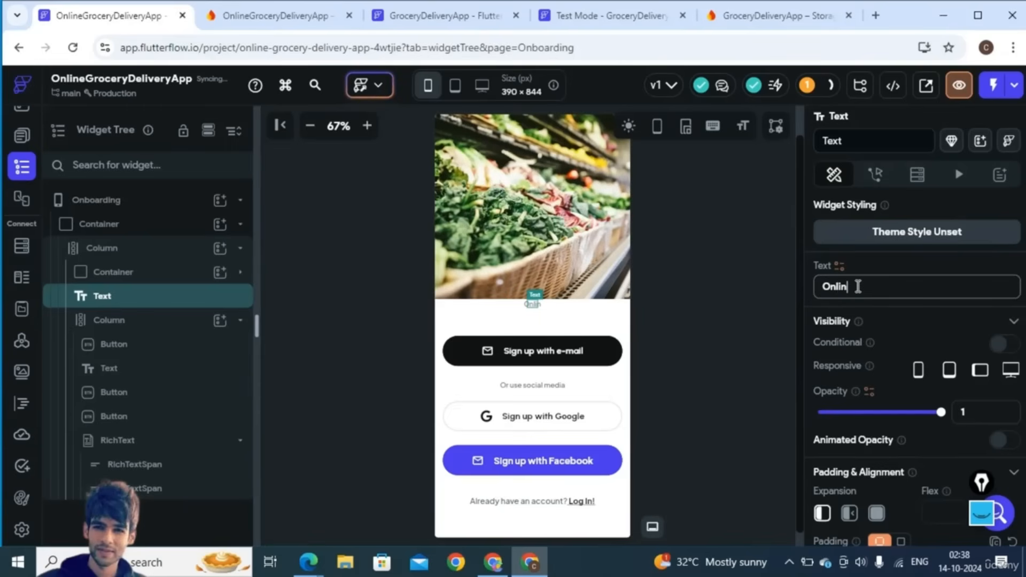
{"action": "type", "text": "e Gro"}
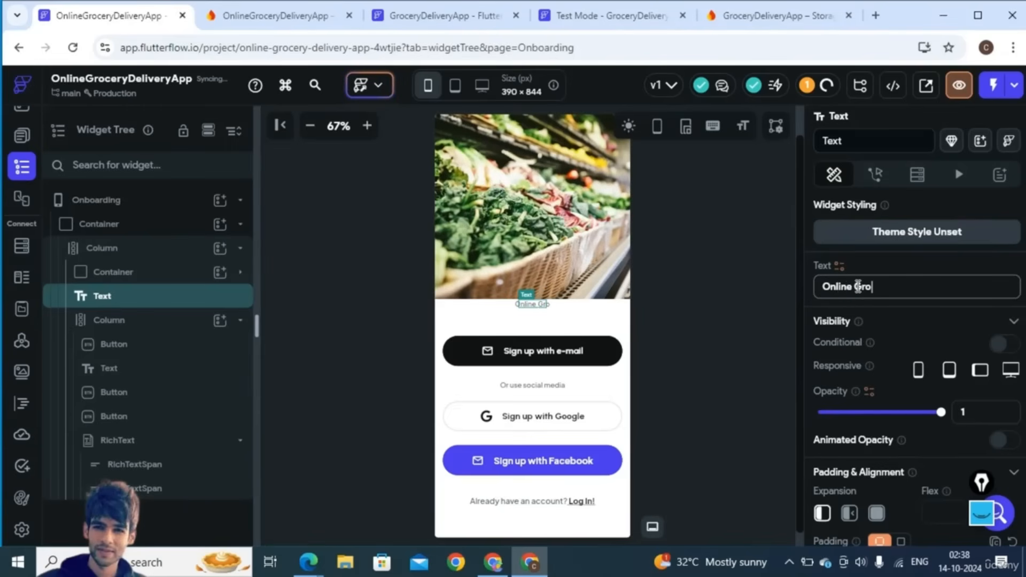
{"action": "type", "text": "cery Del"}
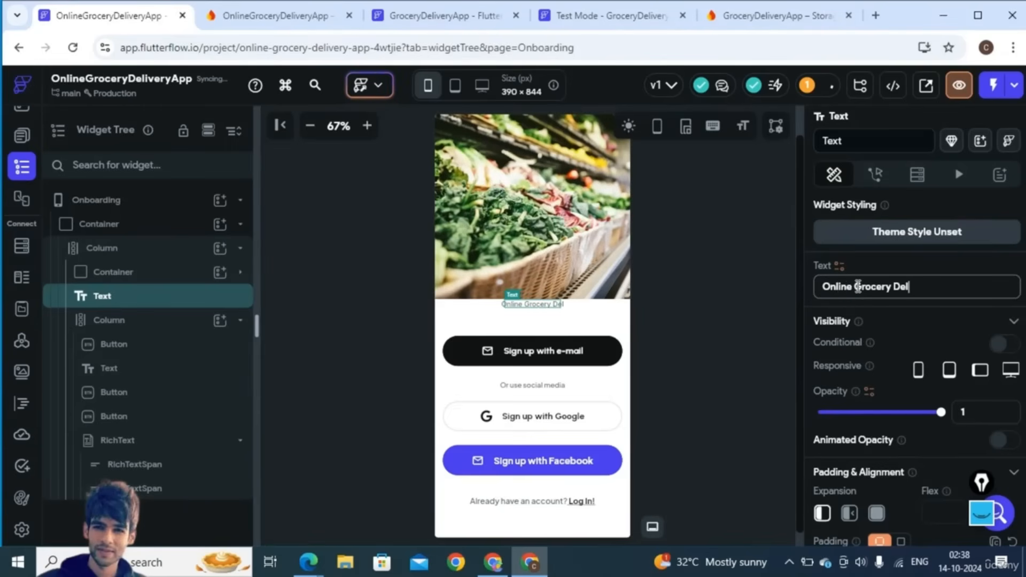
{"action": "type", "text": "iveryApp"}
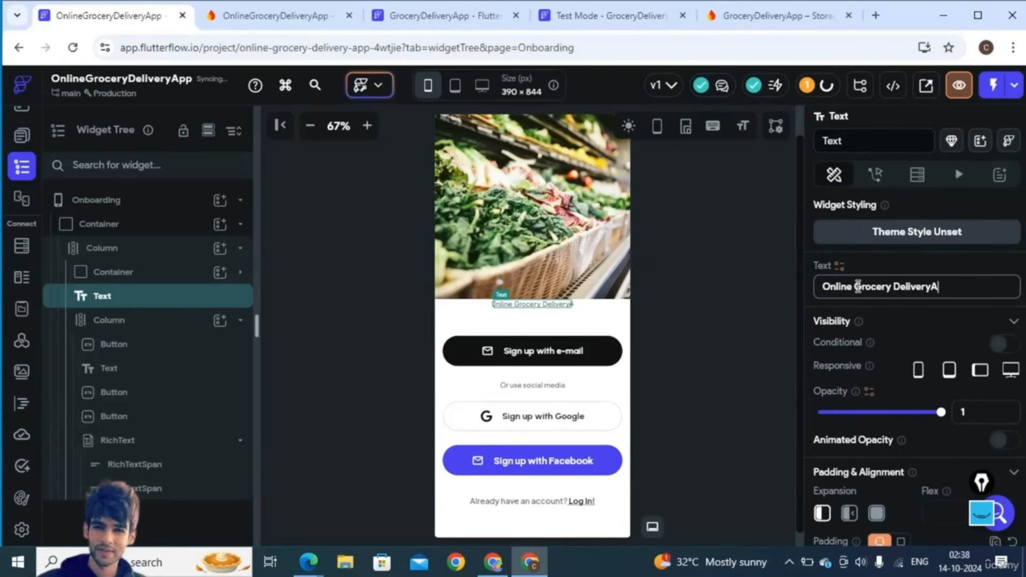
{"action": "left_click", "coordinate": [932, 287]}
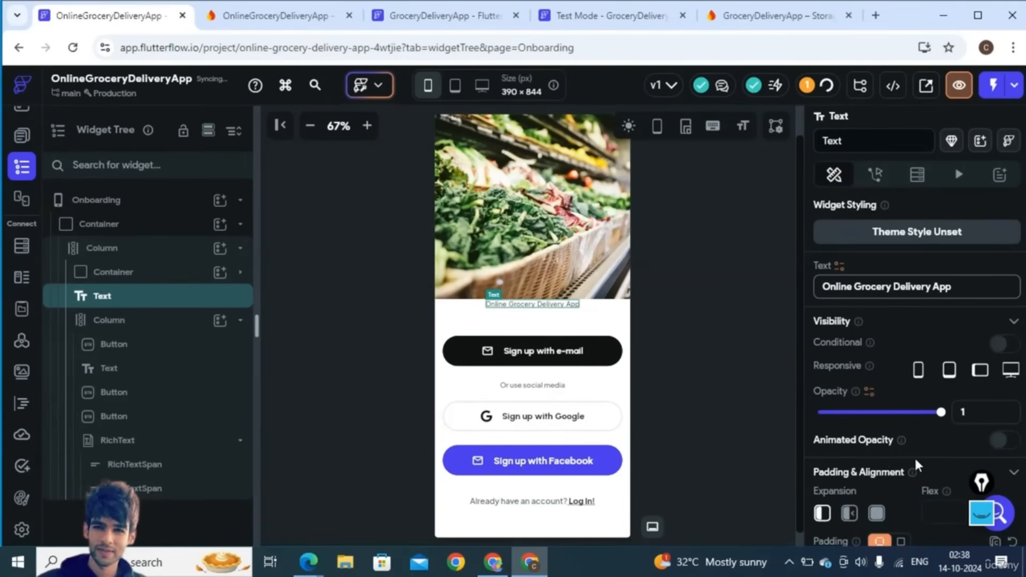
{"action": "scroll", "coordinate": [916, 460], "scroll_direction": "down", "scroll_amount": 5}
{"action": "scroll", "coordinate": [916, 460], "scroll_direction": "down", "scroll_amount": 4}
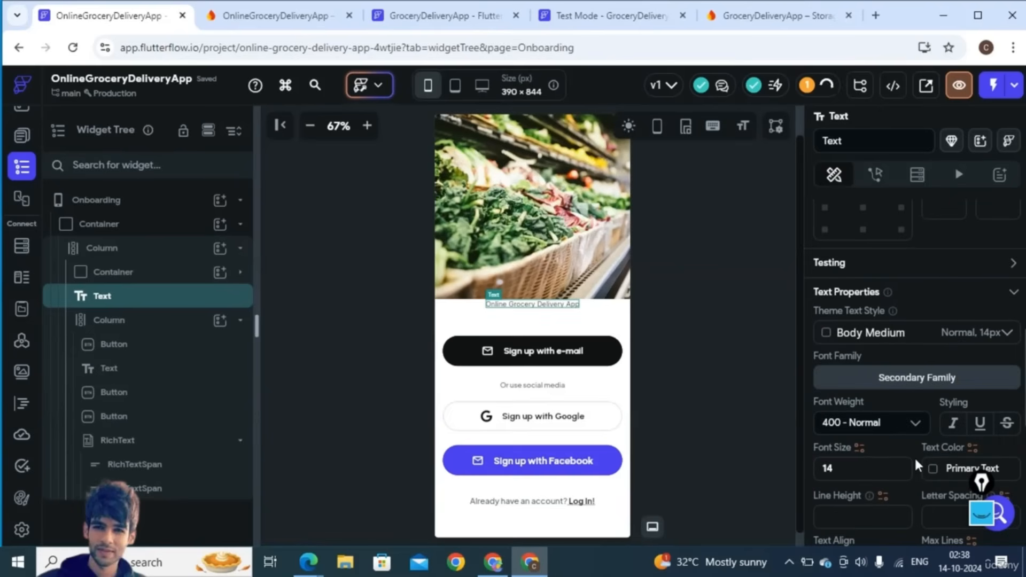
- Set the title to font size 30, Semi Bold (600) weight and centre alignment
{"action": "left_click", "coordinate": [827, 465]}
{"action": "type", "text": "30"}
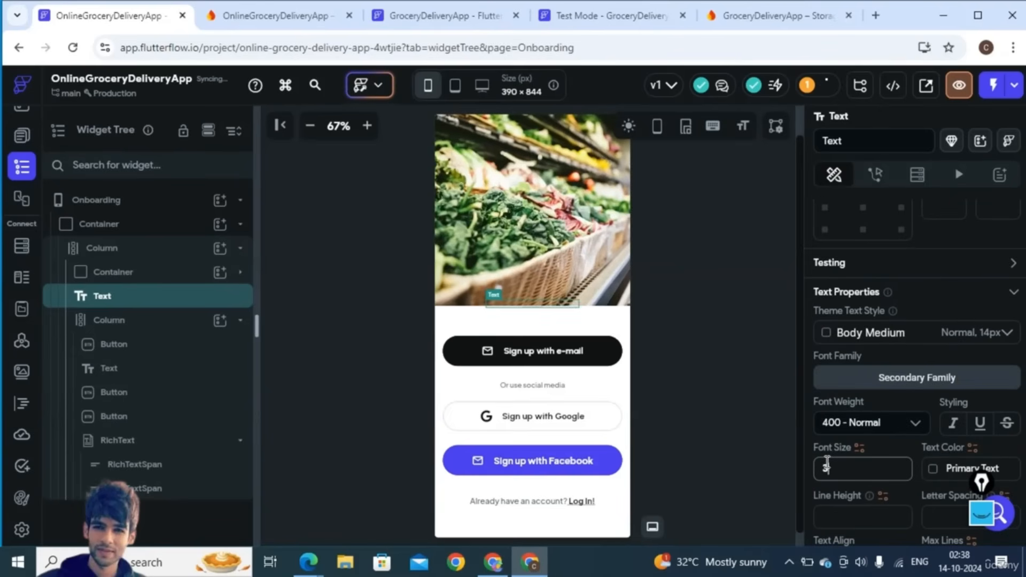
{"action": "left_click", "coordinate": [856, 422]}
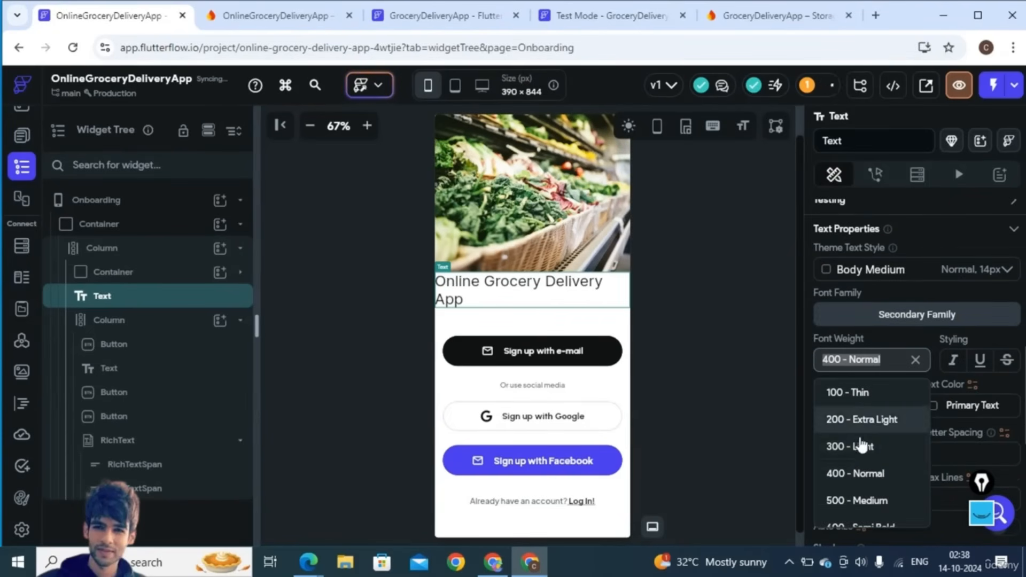
{"action": "scroll", "coordinate": [871, 507], "scroll_direction": "down", "scroll_amount": 3}
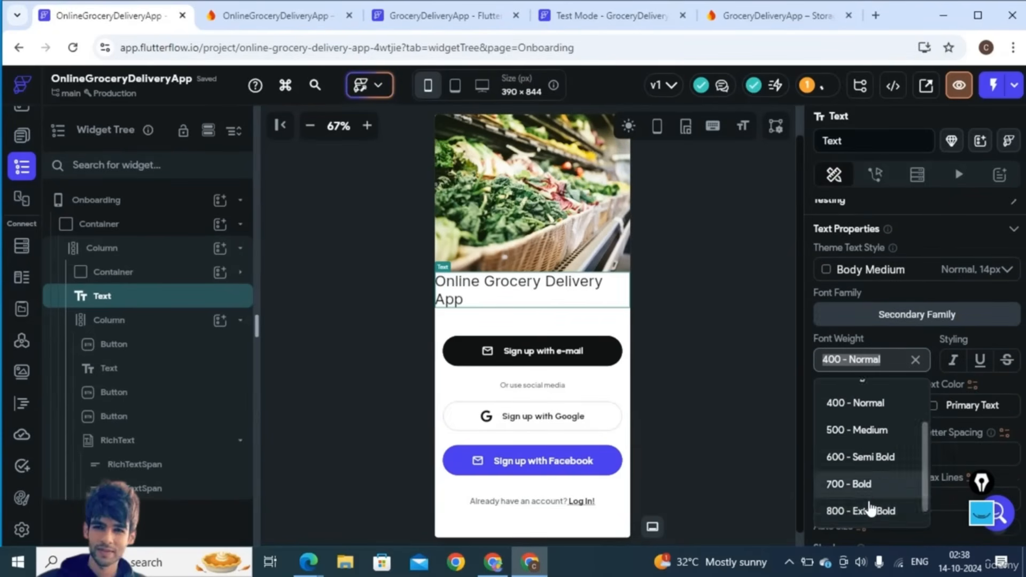
{"action": "left_click", "coordinate": [863, 459]}
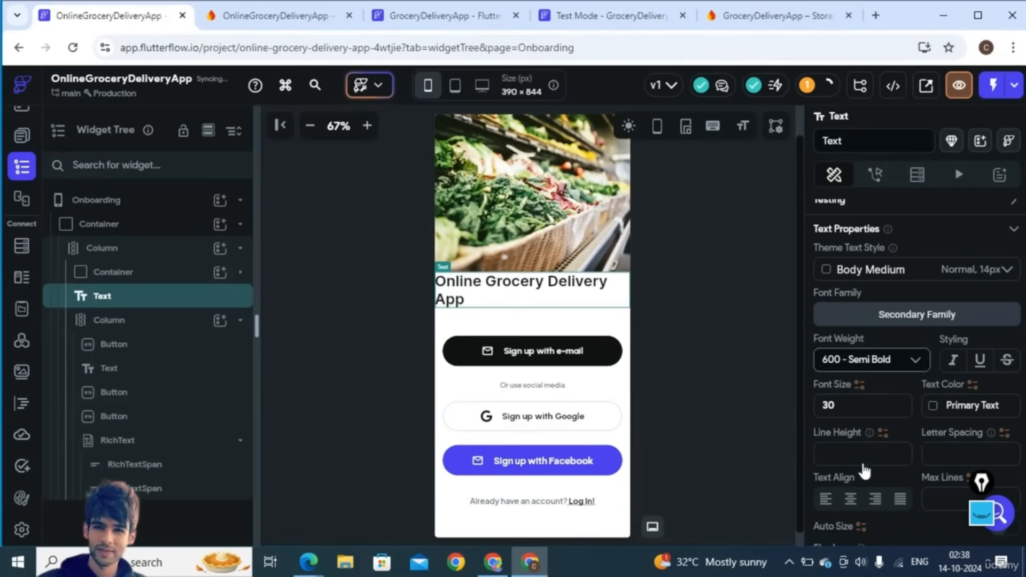
{"action": "left_click", "coordinate": [852, 500]}
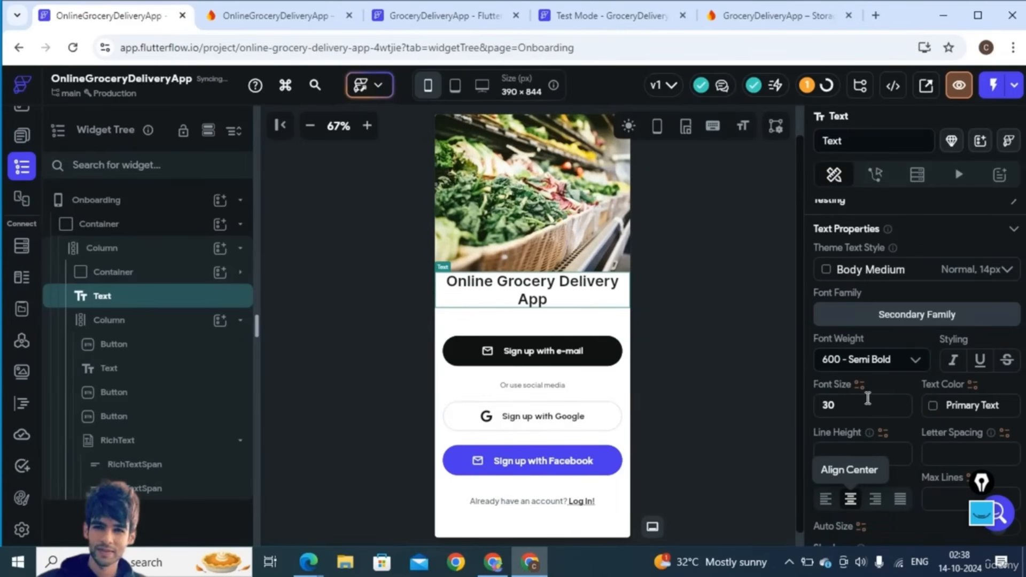
- Break the title onto two lines after 'Grocery' and raise its font size to 40
{"action": "scroll", "coordinate": [946, 249], "scroll_direction": "up", "scroll_amount": 2}
{"action": "scroll", "coordinate": [945, 244], "scroll_direction": "up", "scroll_amount": 6}
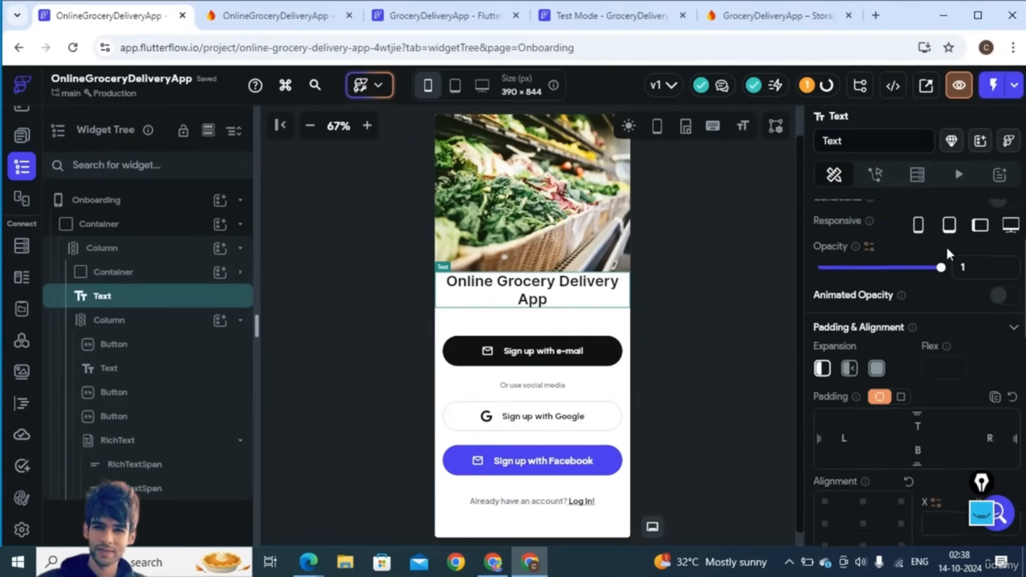
{"action": "scroll", "coordinate": [941, 270], "scroll_direction": "down", "scroll_amount": 1}
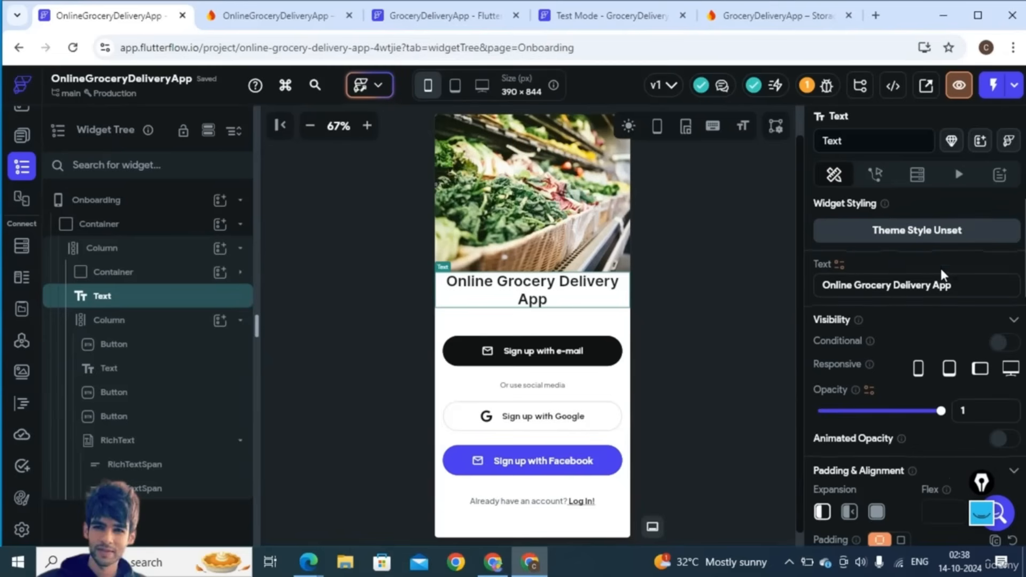
{"action": "left_click", "coordinate": [894, 285]}
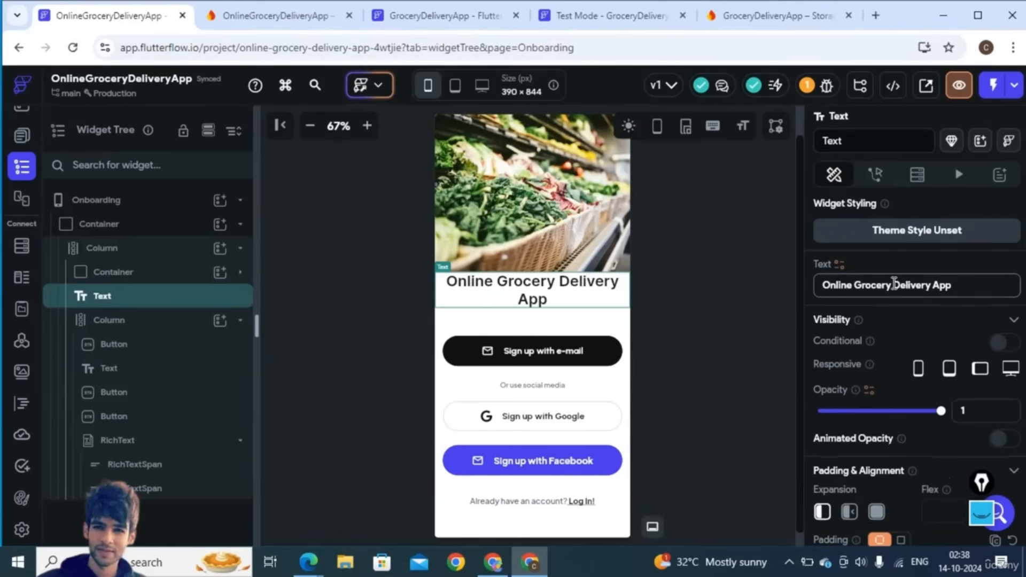
{"action": "key", "text": "Return"}
{"action": "scroll", "coordinate": [901, 373], "scroll_direction": "down", "scroll_amount": 10}
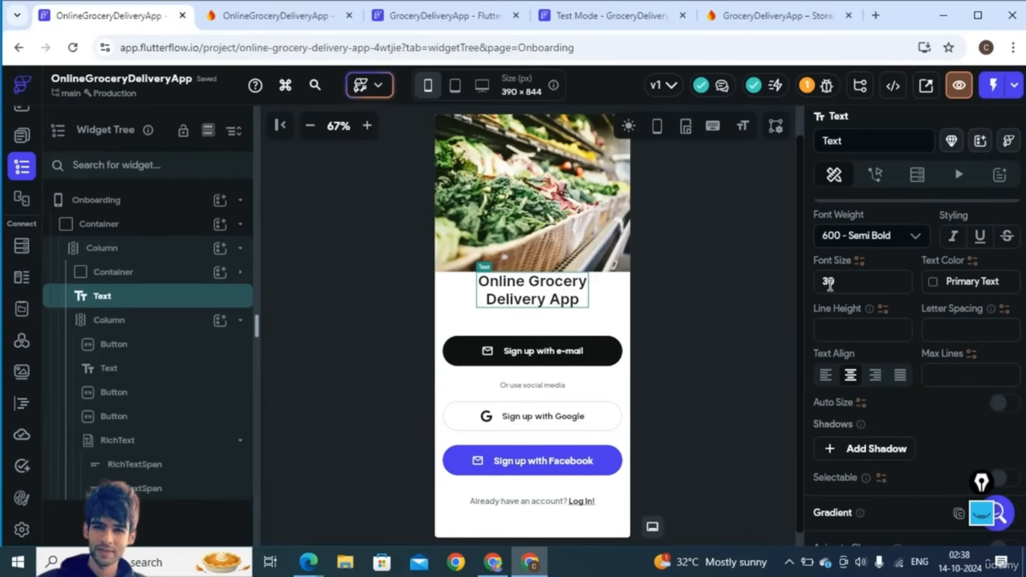
{"action": "double_click", "coordinate": [824, 284]}
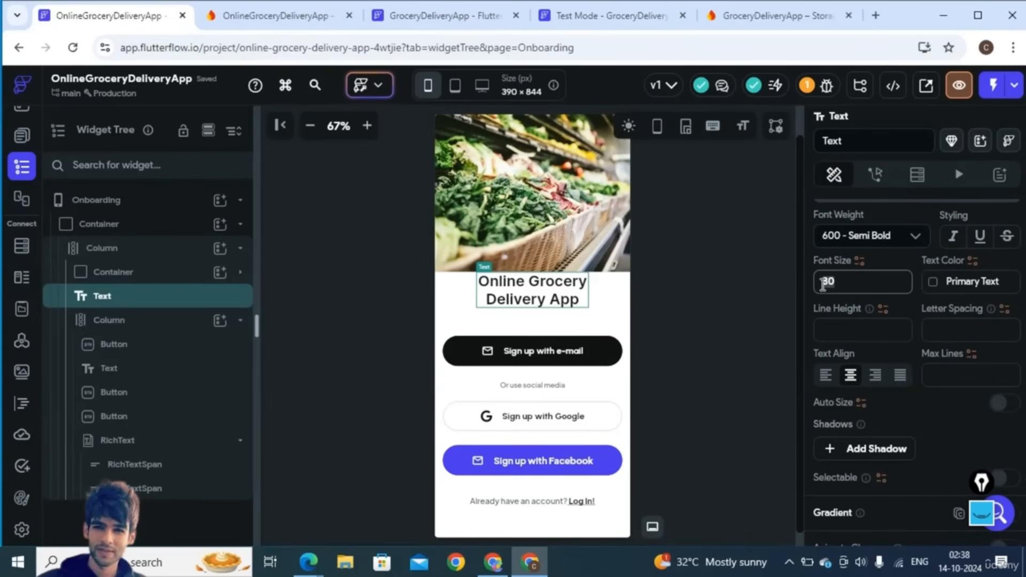
{"action": "type", "text": "5"}
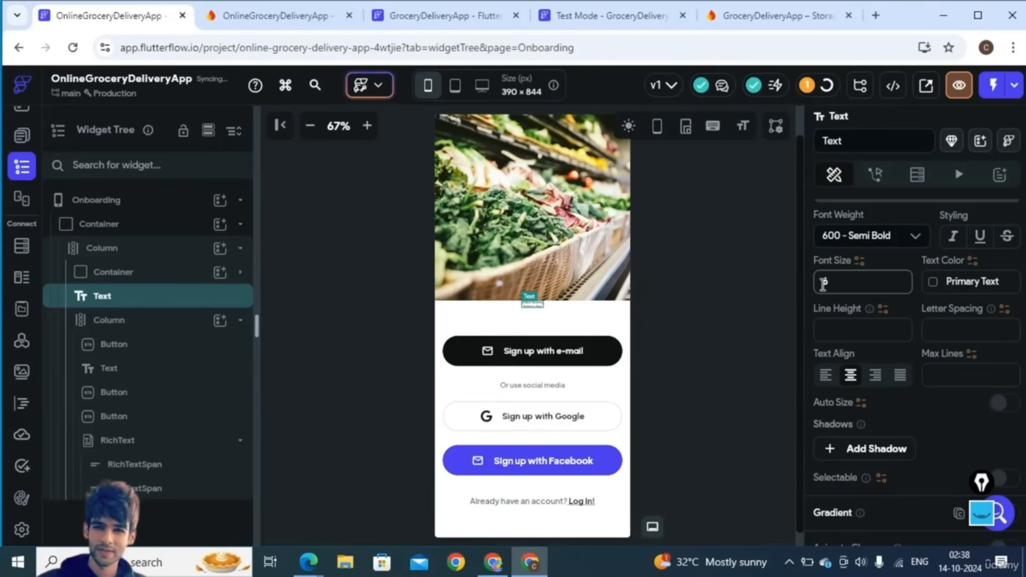
{"action": "type", "text": "0"}
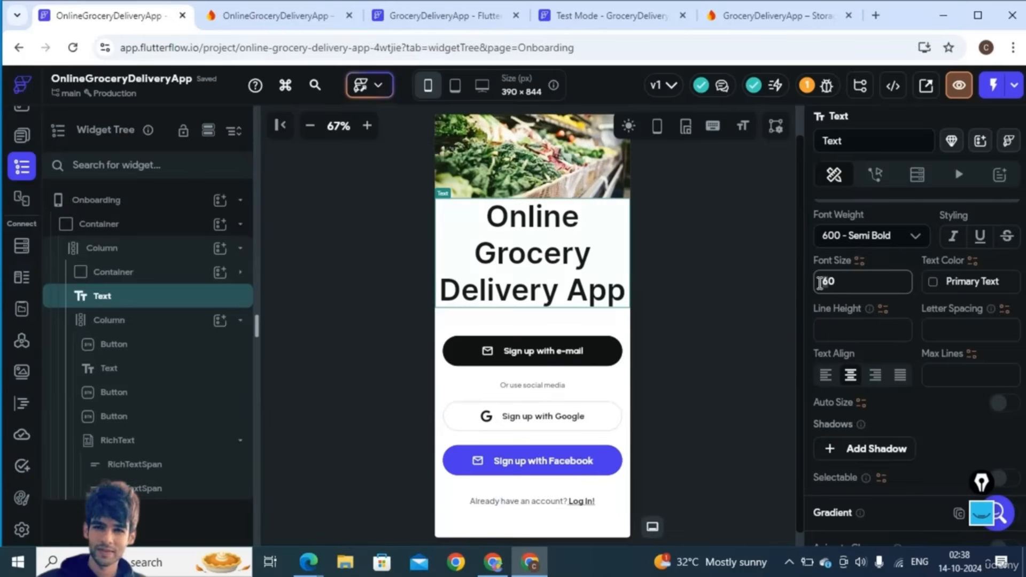
{"action": "type", "text": "4"}
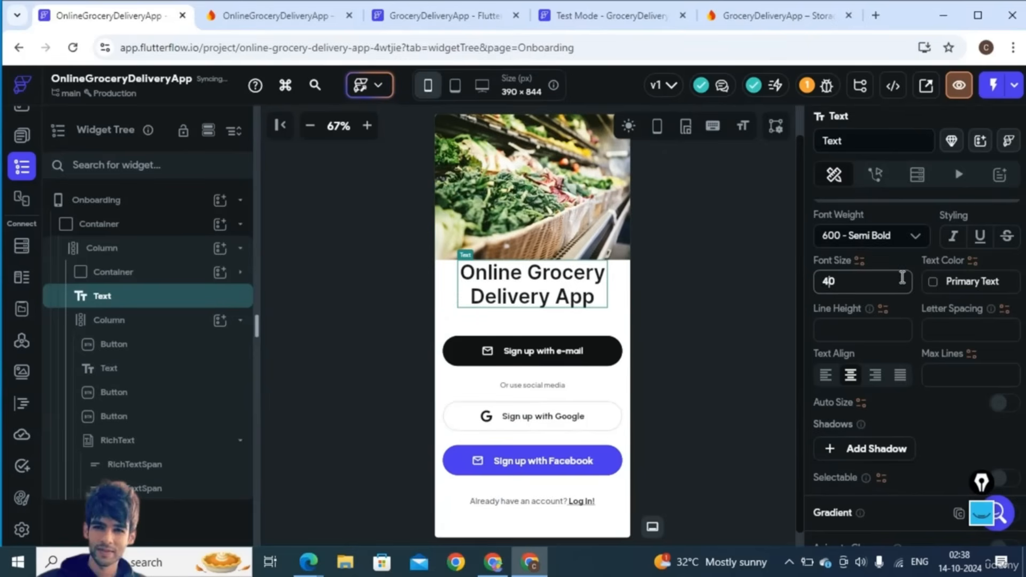
{"action": "scroll", "coordinate": [903, 280], "scroll_direction": "up", "scroll_amount": 9}
{"action": "scroll", "coordinate": [924, 361], "scroll_direction": "down", "scroll_amount": 4}
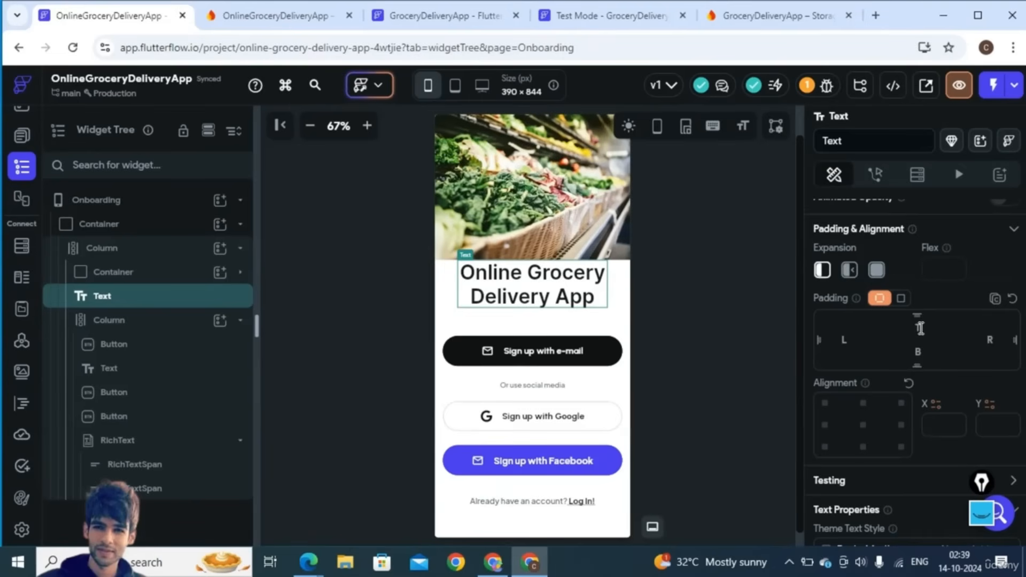
- Give the title 20 top padding and clear the sign-up buttons column's alignment
{"action": "left_click", "coordinate": [920, 328]}
{"action": "type", "text": "20"}
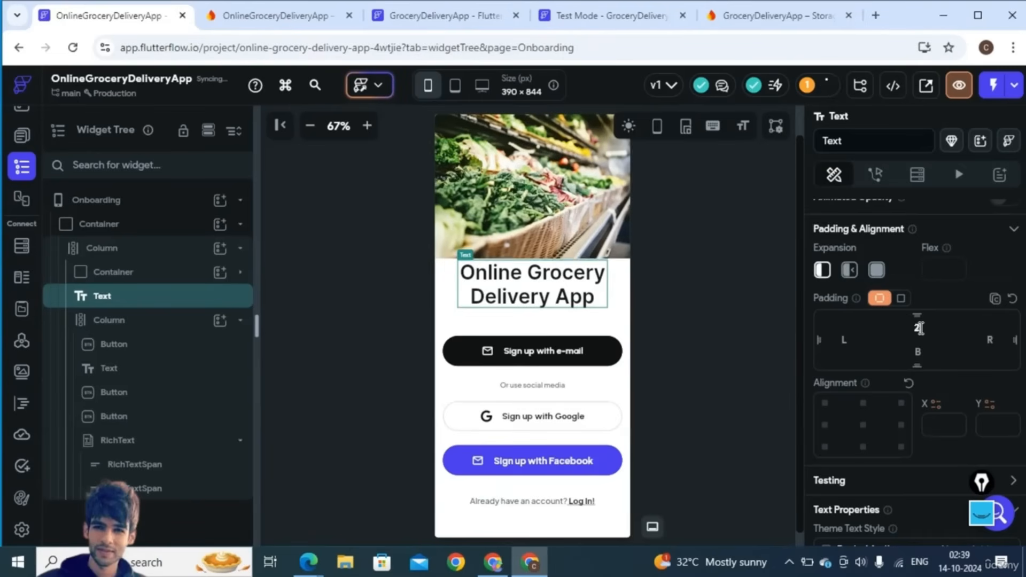
{"action": "left_click", "coordinate": [708, 323]}
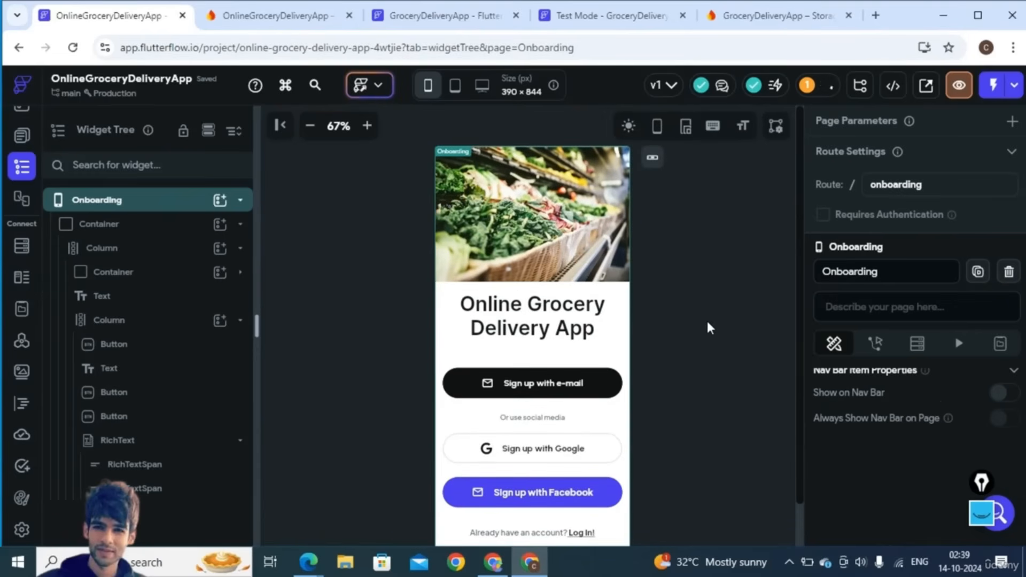
{"action": "left_click", "coordinate": [556, 377]}
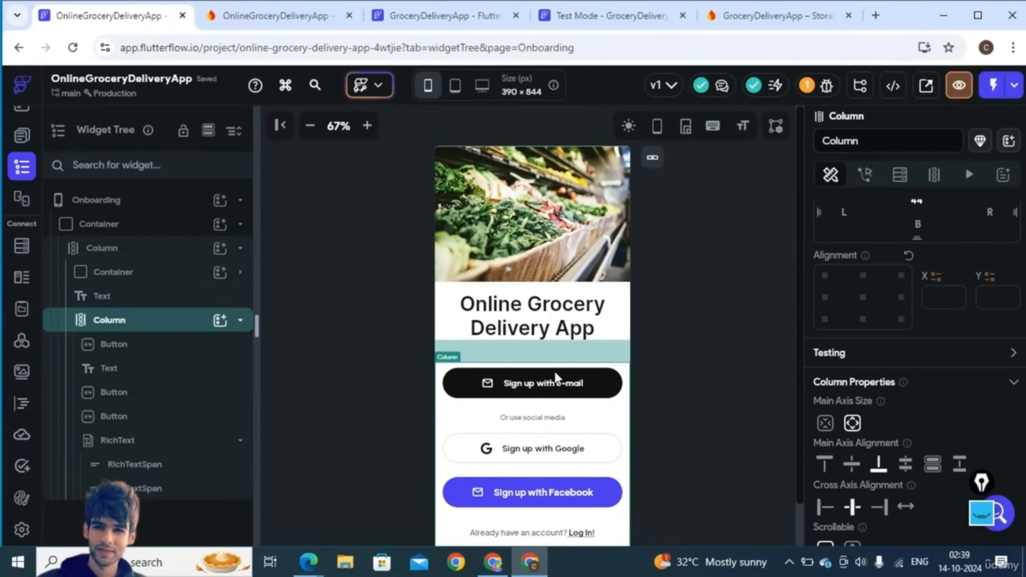
{"action": "left_click", "coordinate": [846, 316]}
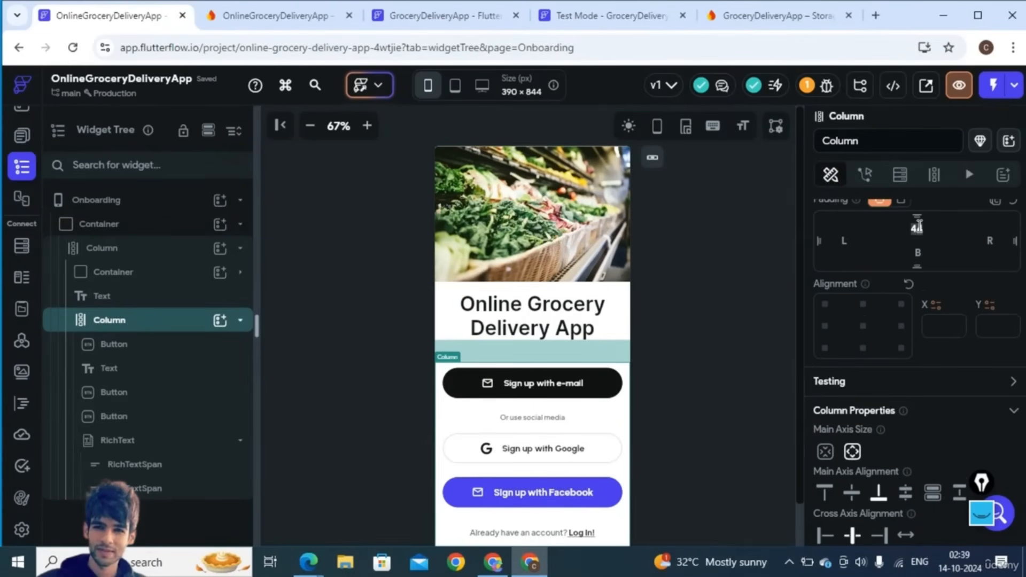
- Add an On Tap Navigate To CreateAccount action to the Sign up with e-mail button
{"action": "left_click", "coordinate": [663, 324]}
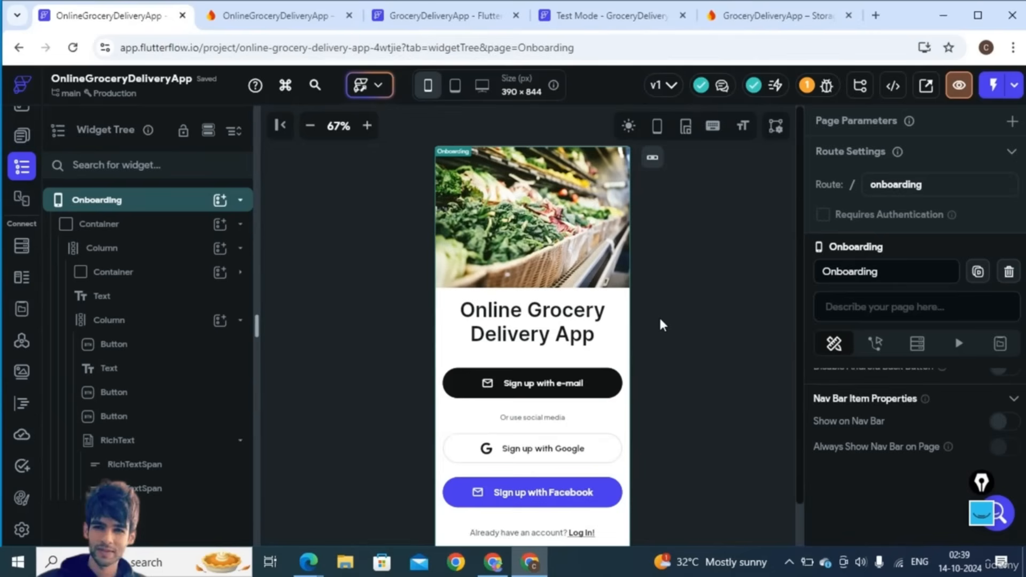
{"action": "left_click", "coordinate": [557, 377]}
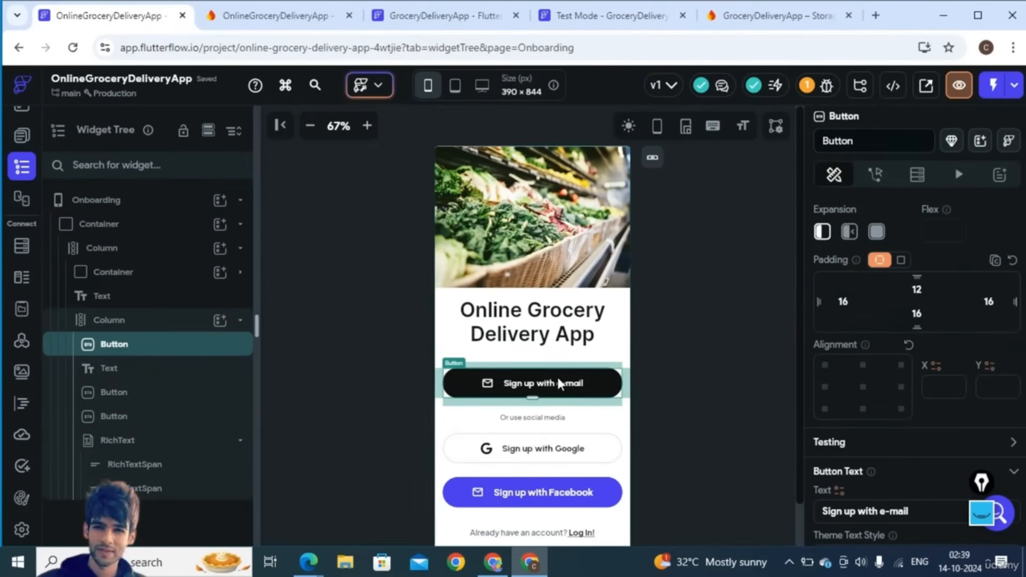
{"action": "left_click", "coordinate": [877, 178]}
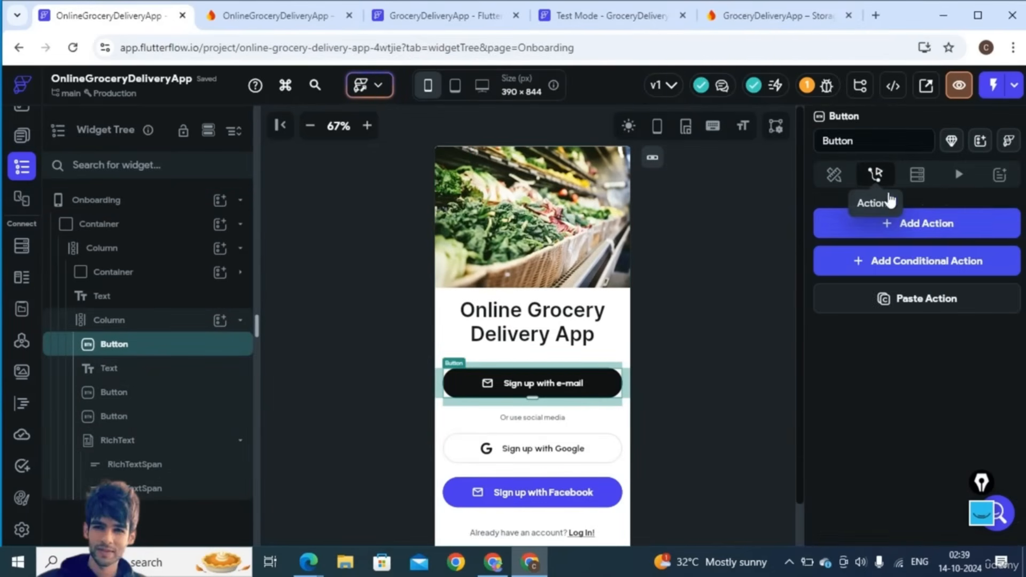
{"action": "left_click", "coordinate": [919, 226]}
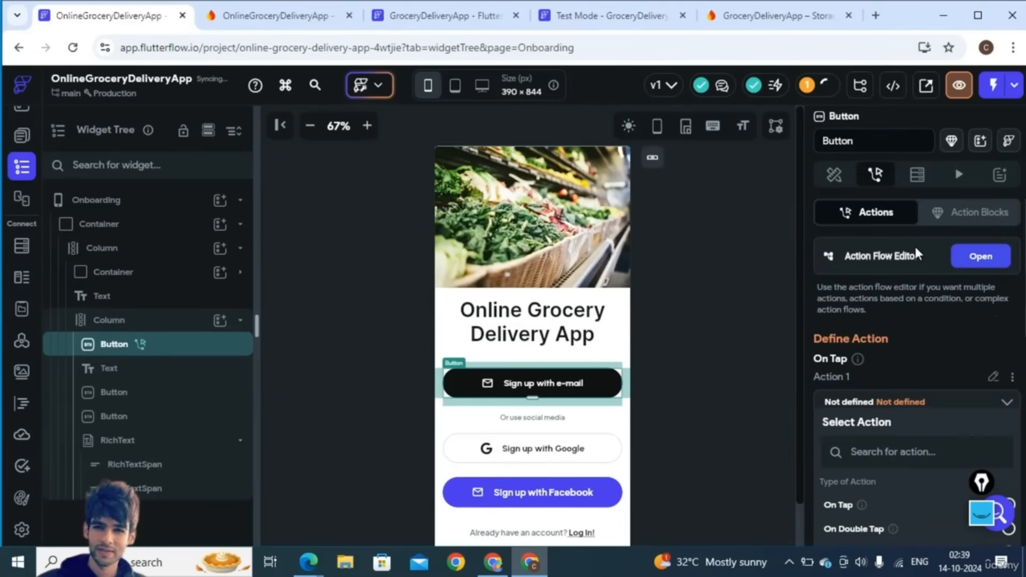
{"action": "left_click", "coordinate": [972, 257]}
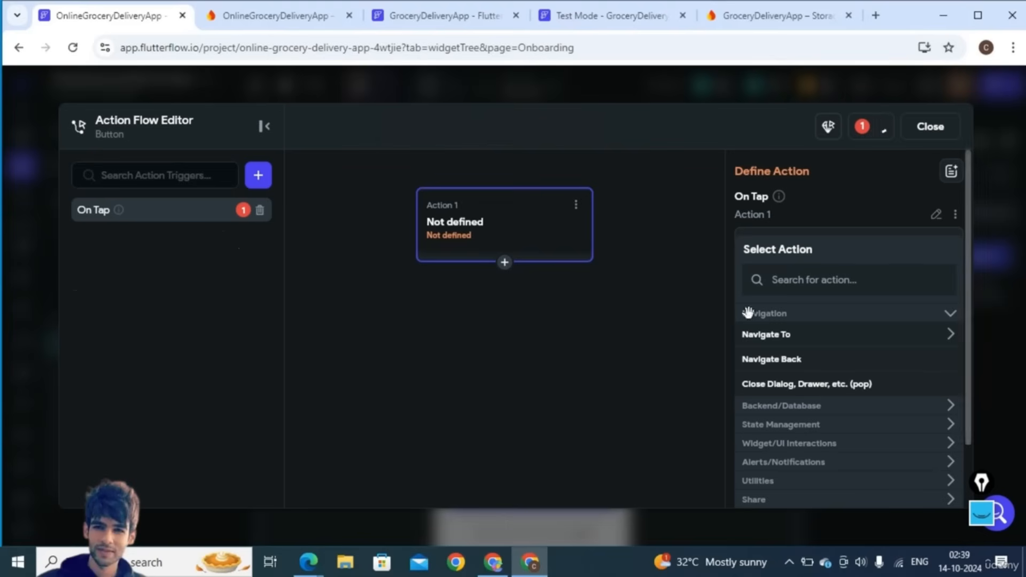
{"action": "left_click", "coordinate": [783, 337]}
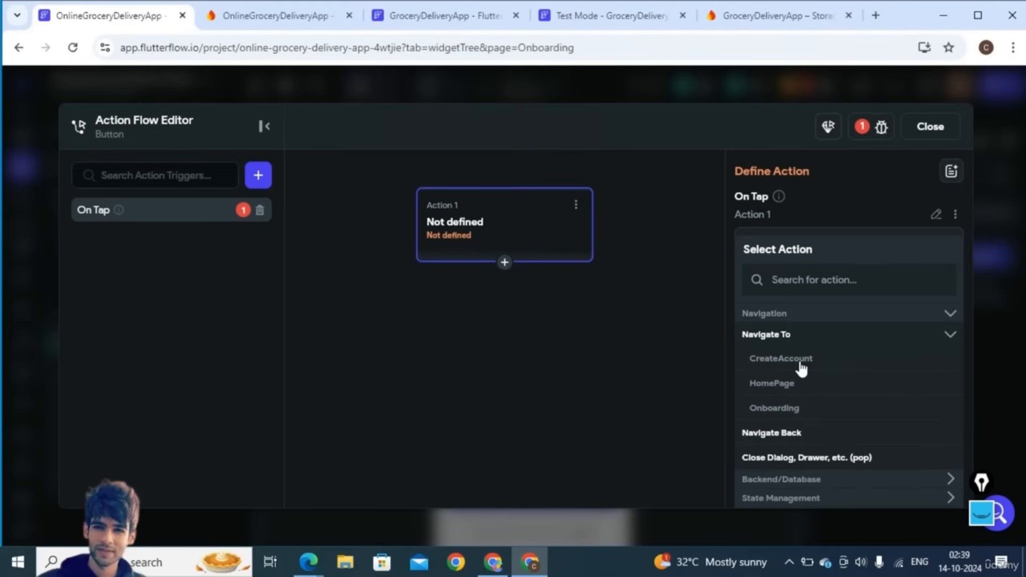
{"action": "left_click", "coordinate": [801, 363]}
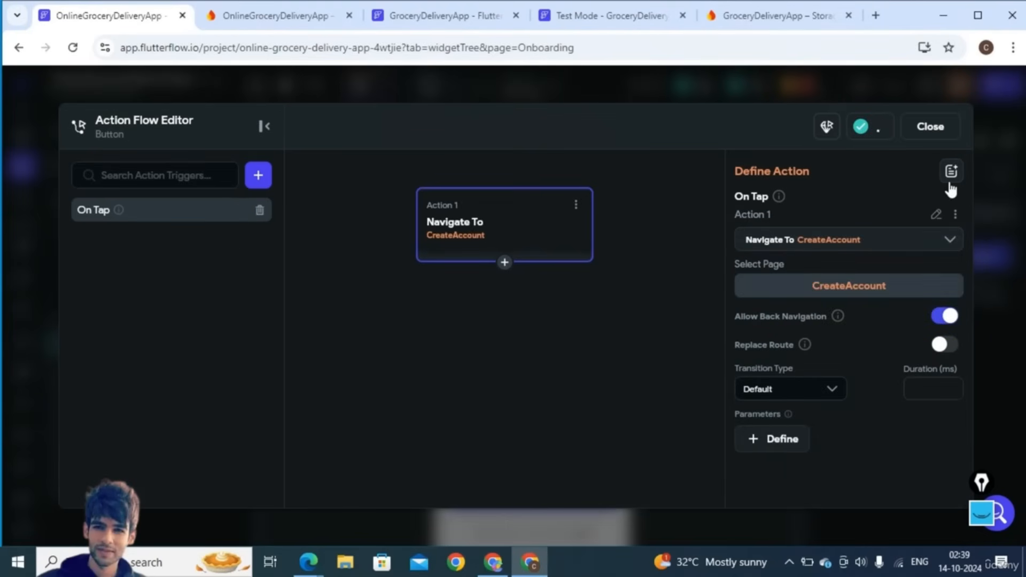
{"action": "left_click", "coordinate": [930, 127]}
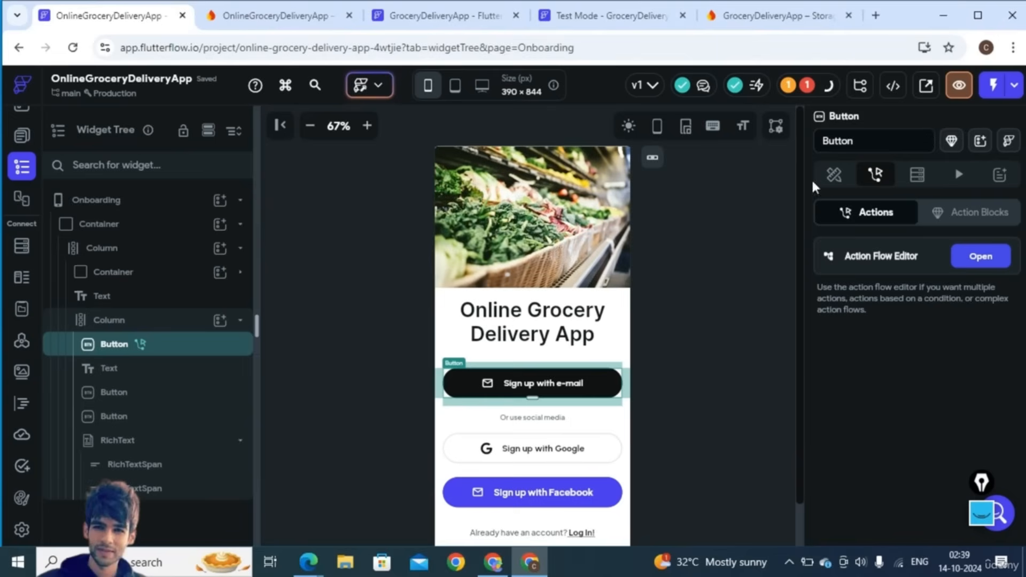
- Delete the 'Or use social media' text and the Google and Facebook sign-up buttons
{"action": "left_click", "coordinate": [530, 418]}
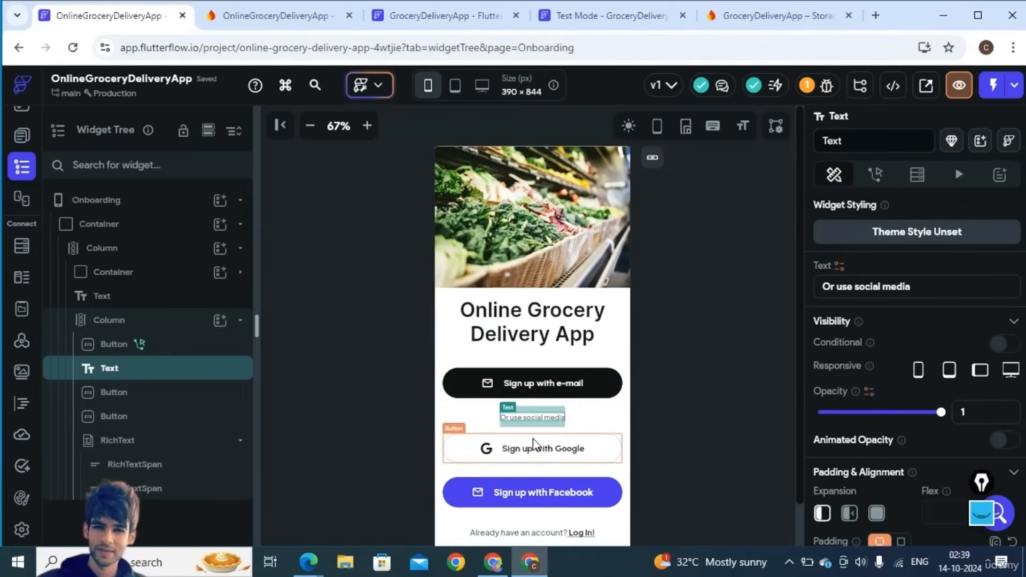
{"action": "left_click", "coordinate": [534, 444], "text": "shift"}
{"action": "key", "text": "Delete"}
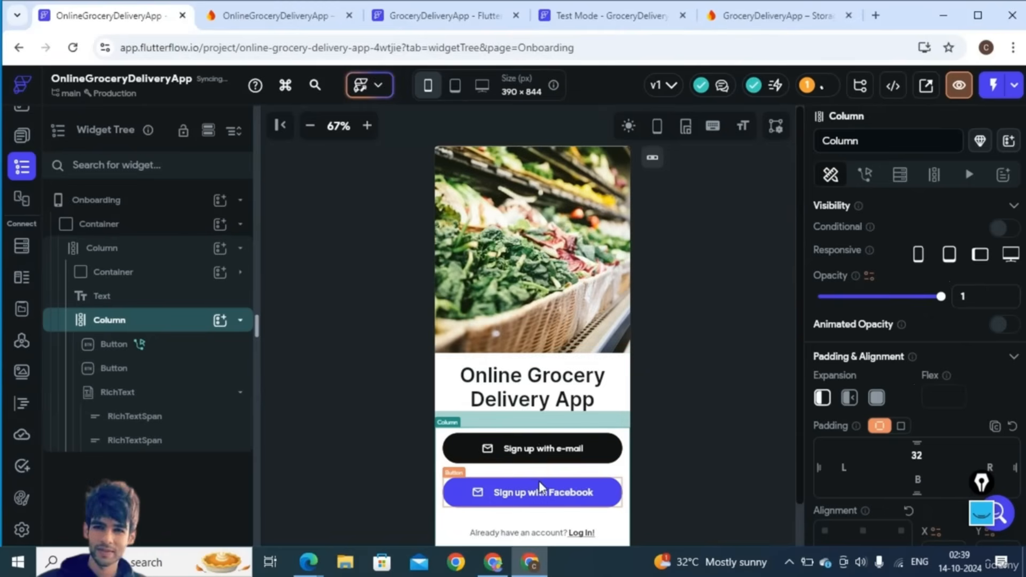
{"action": "left_click", "coordinate": [540, 484]}
{"action": "key", "text": "Delete"}
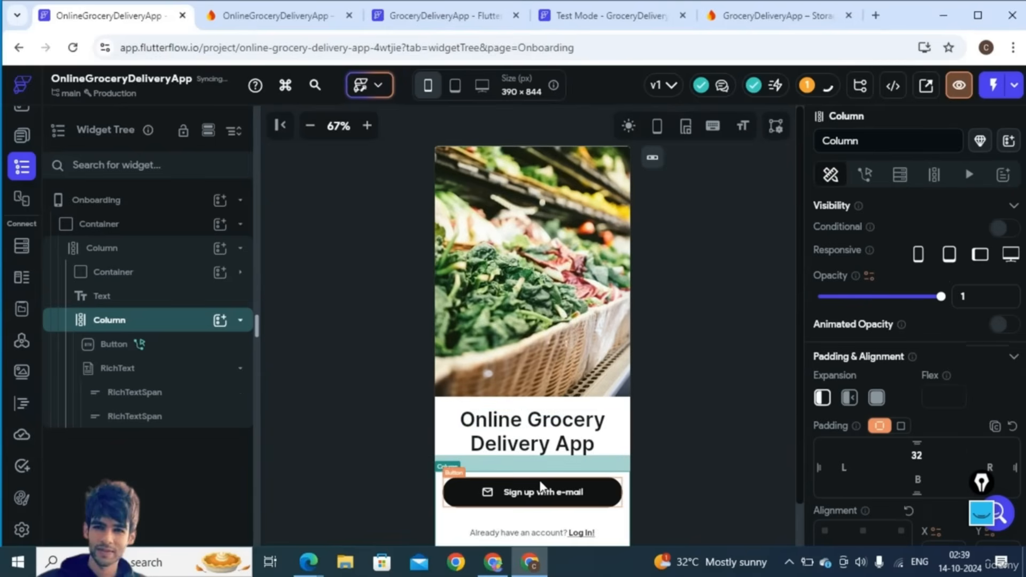
- Select the e-mail sign-up button's Button Text field for relabelling
{"action": "left_click", "coordinate": [708, 434]}
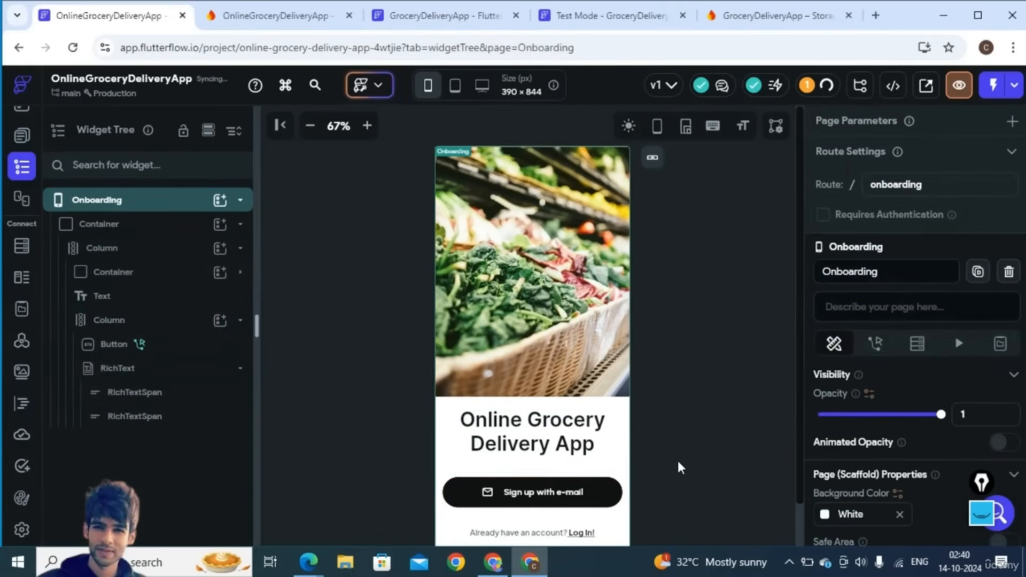
{"action": "scroll", "coordinate": [678, 459], "scroll_direction": "down", "scroll_amount": 1}
{"action": "left_click", "coordinate": [561, 448]}
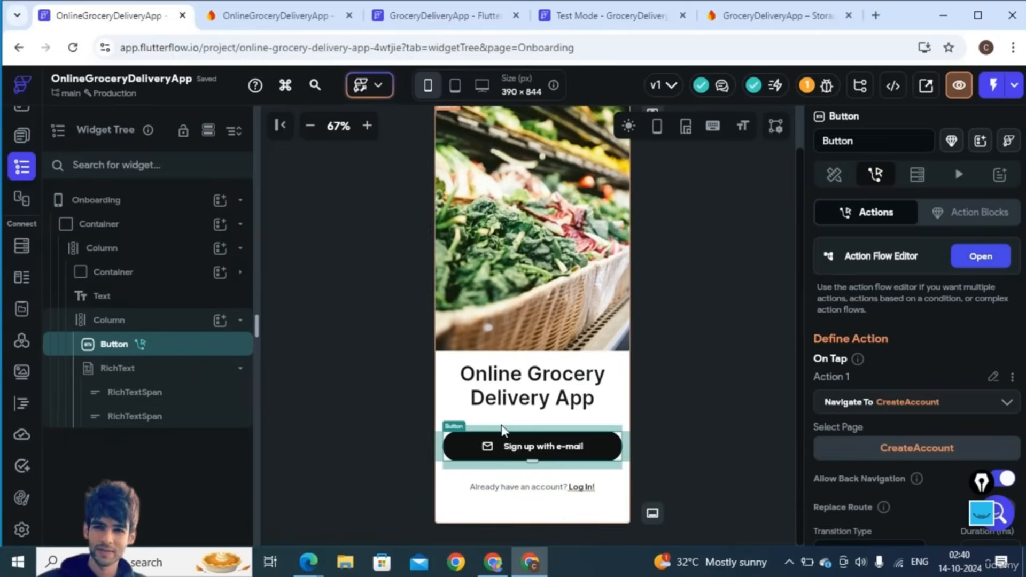
{"action": "left_click", "coordinate": [833, 182]}
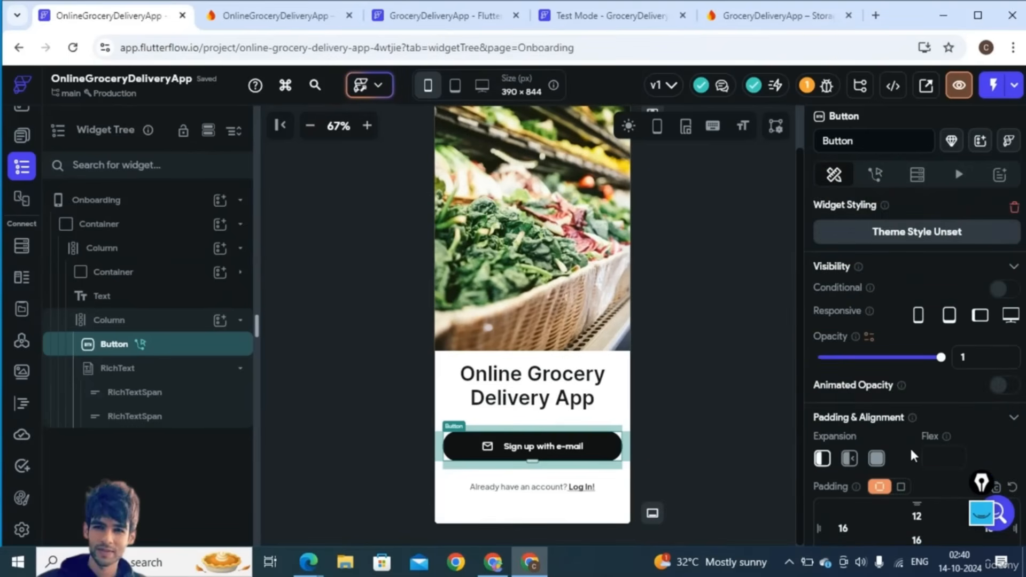
{"action": "scroll", "coordinate": [910, 447], "scroll_direction": "down", "scroll_amount": 5}
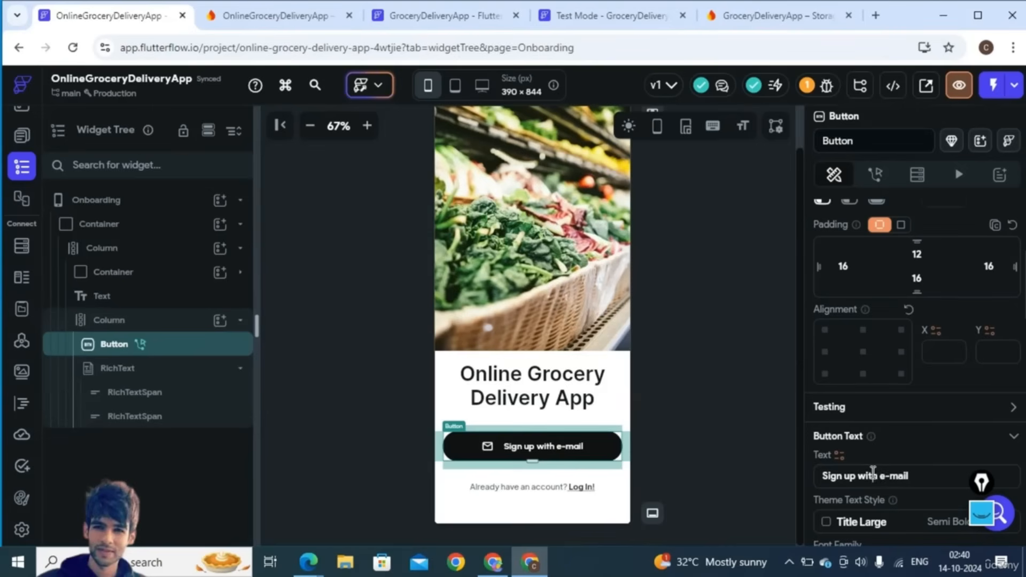
{"action": "left_click", "coordinate": [872, 474]}
- Relabel the button 'Get Started' and give it the Smartphone icon
{"action": "type", "text": "Get "}
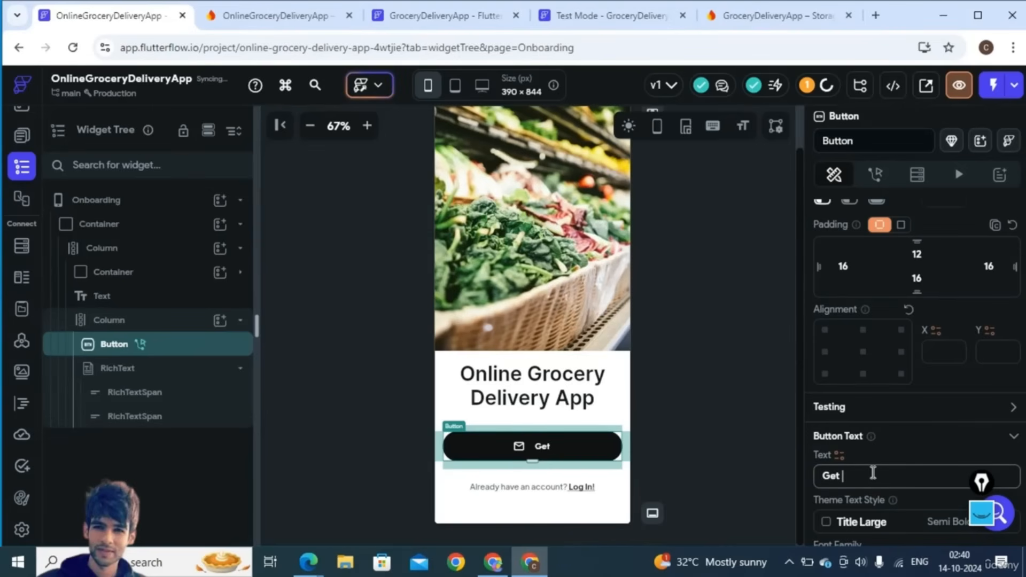
{"action": "type", "text": "Started"}
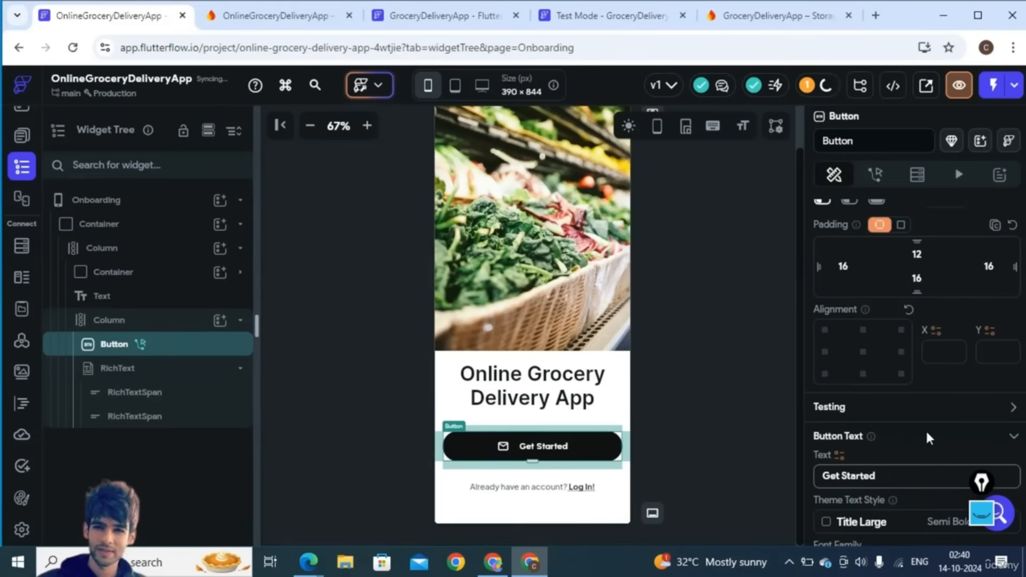
{"action": "scroll", "coordinate": [927, 435], "scroll_direction": "down", "scroll_amount": 4}
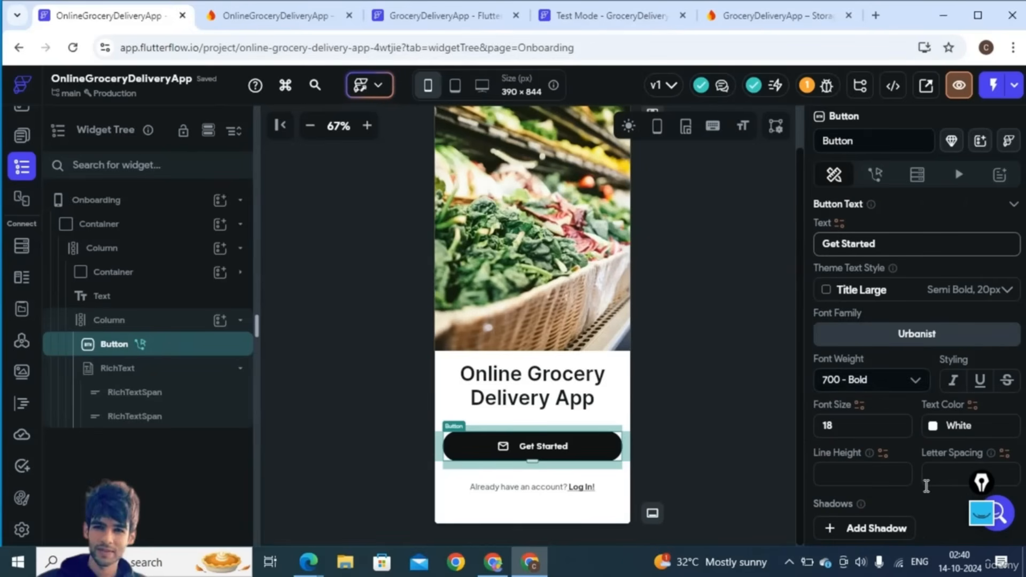
{"action": "scroll", "coordinate": [926, 486], "scroll_direction": "down", "scroll_amount": 5}
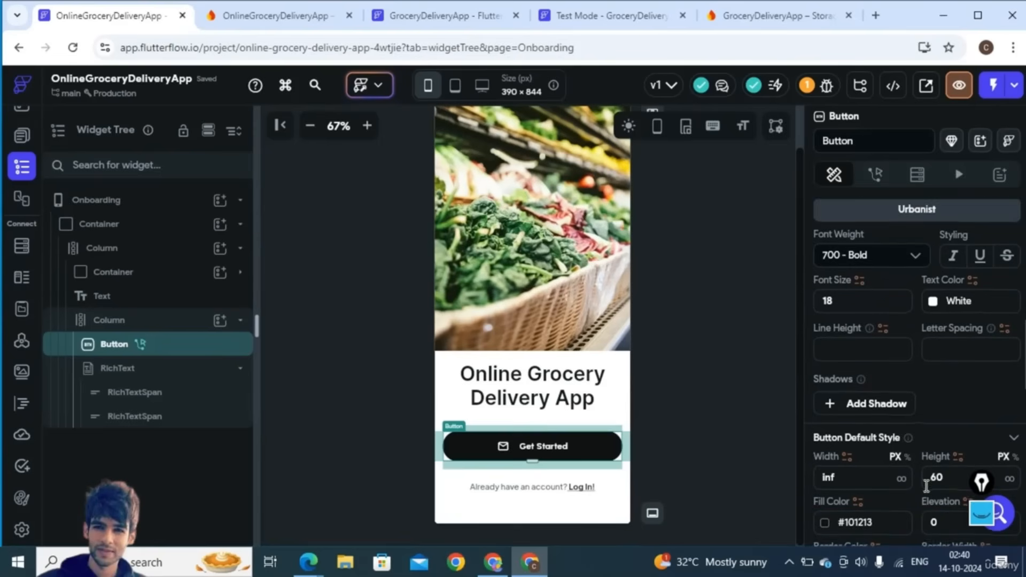
{"action": "scroll", "coordinate": [926, 486], "scroll_direction": "down", "scroll_amount": 4}
{"action": "scroll", "coordinate": [917, 495], "scroll_direction": "down", "scroll_amount": 4}
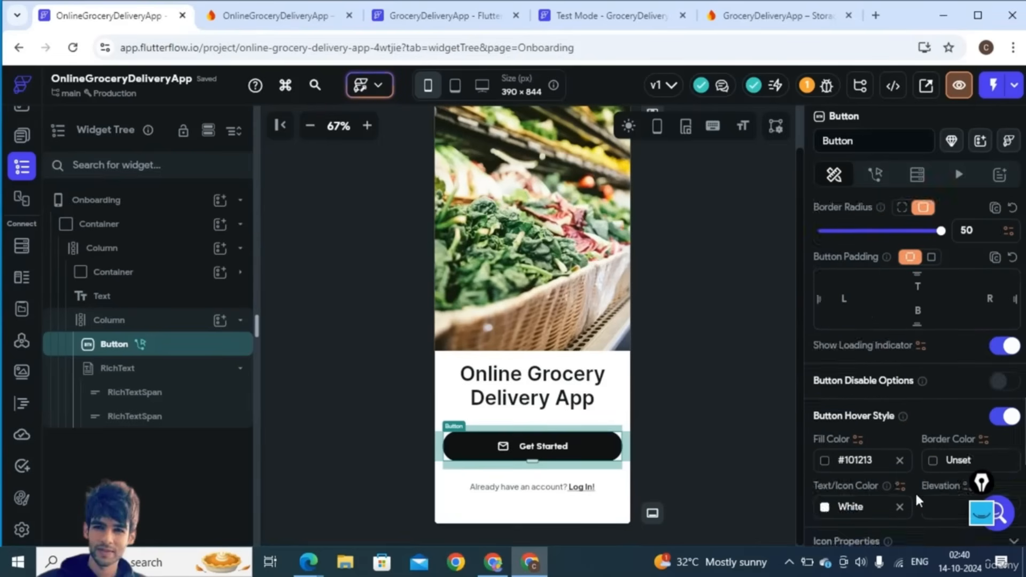
{"action": "left_click", "coordinate": [918, 501]}
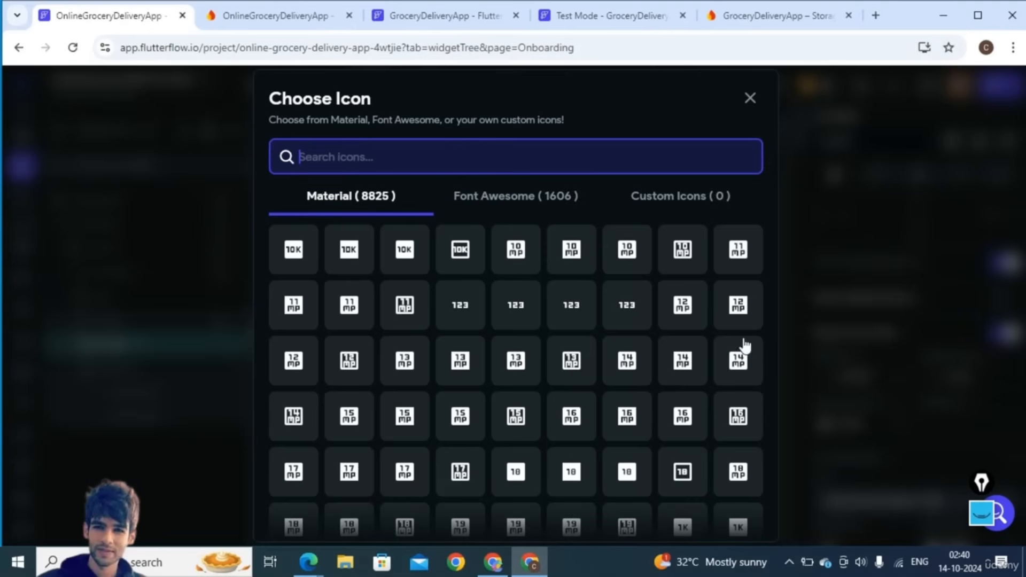
{"action": "type", "text": "sart"}
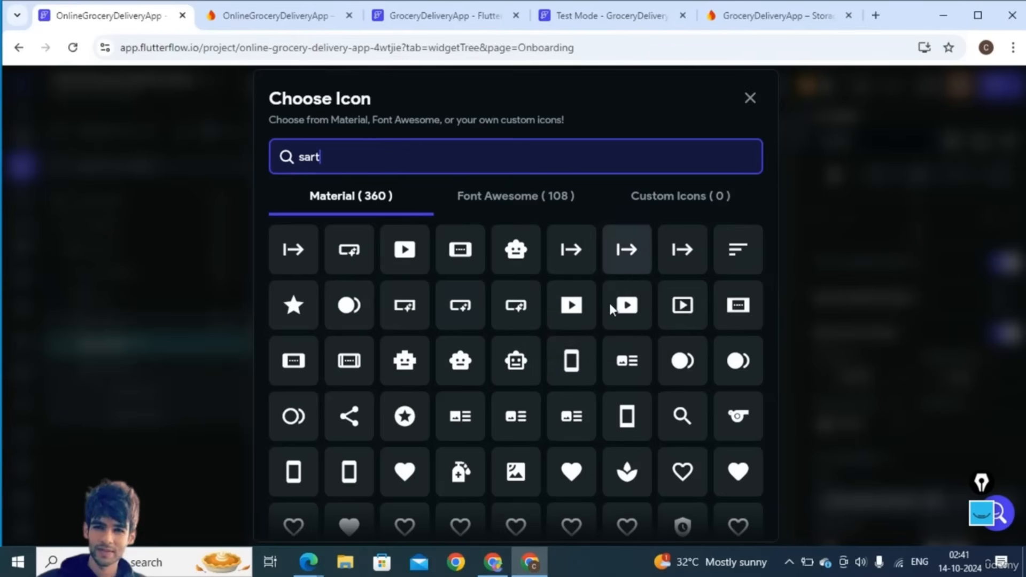
{"action": "left_click", "coordinate": [572, 369]}
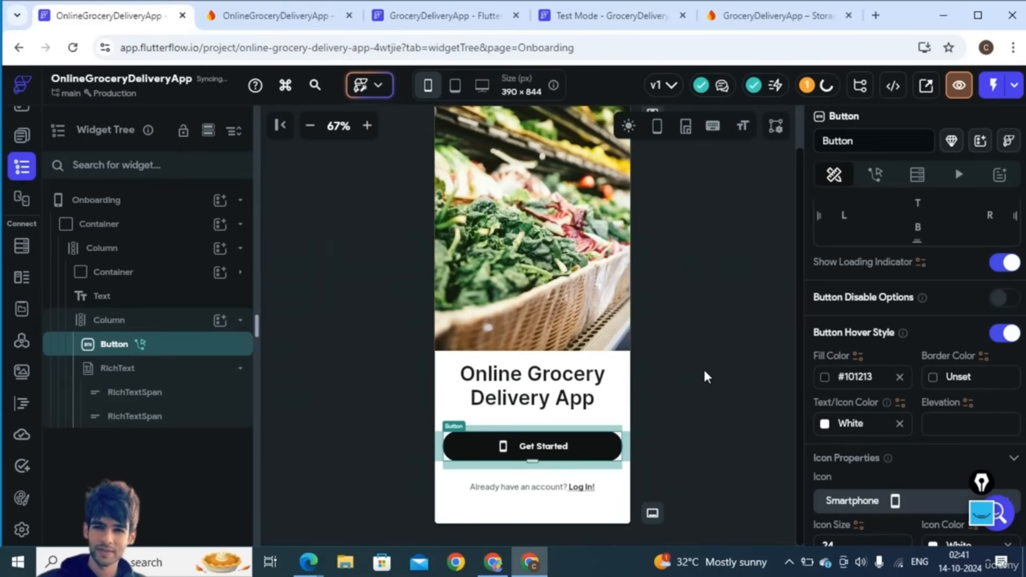
{"action": "left_click", "coordinate": [706, 372]}
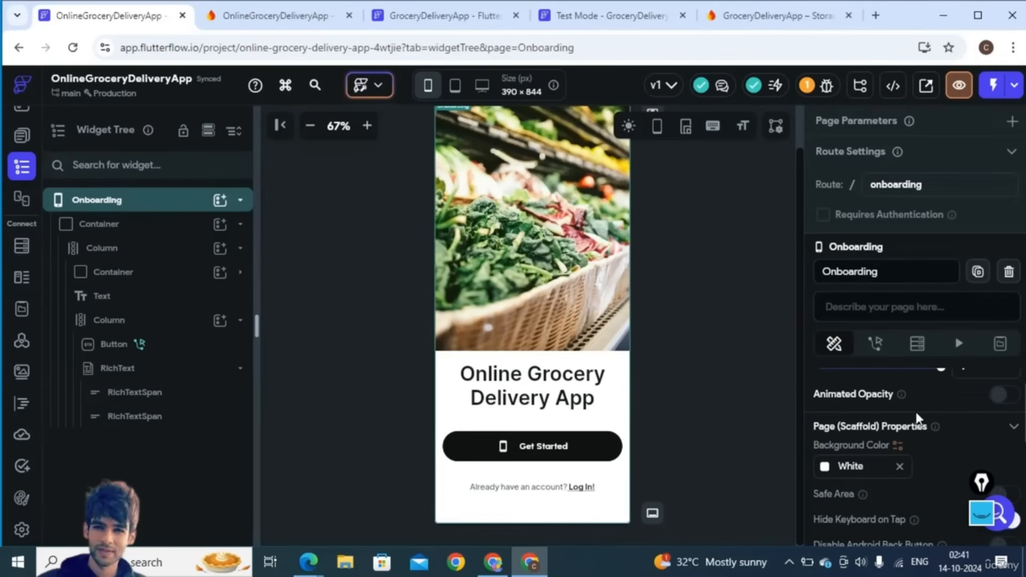
- Remove the smartphone icon from the Get Started button
{"action": "scroll", "coordinate": [916, 416], "scroll_direction": "down", "scroll_amount": 3}
{"action": "scroll", "coordinate": [917, 418], "scroll_direction": "down", "scroll_amount": 2}
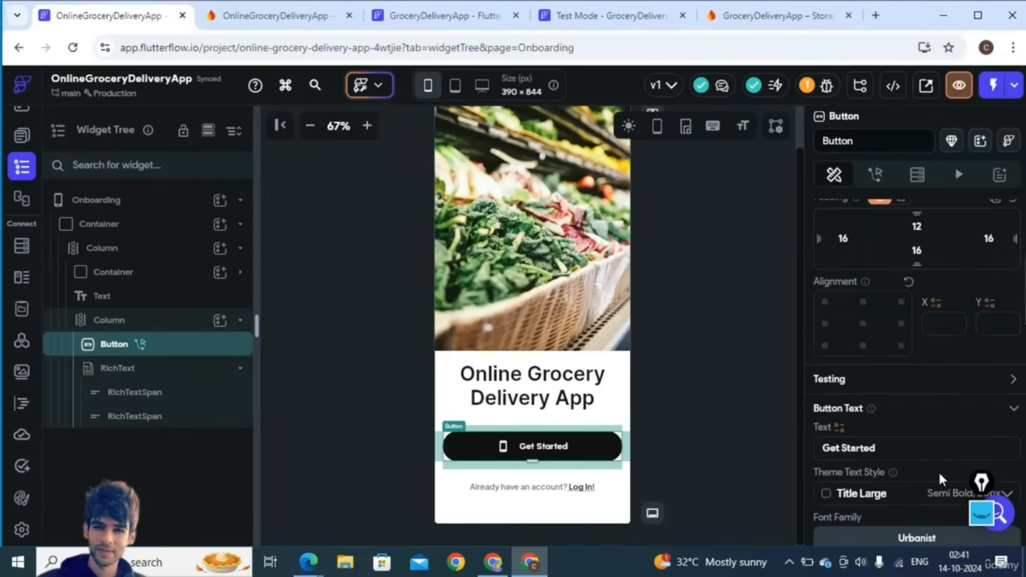
{"action": "scroll", "coordinate": [938, 470], "scroll_direction": "down", "scroll_amount": 10}
{"action": "scroll", "coordinate": [939, 470], "scroll_direction": "down", "scroll_amount": 5}
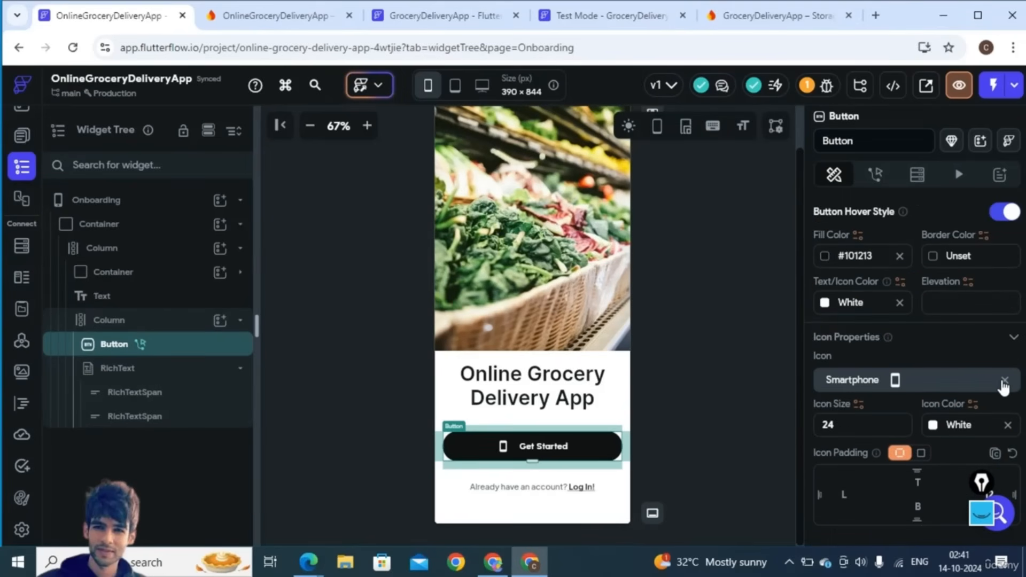
{"action": "left_click", "coordinate": [1005, 382]}
{"action": "left_click", "coordinate": [695, 413]}
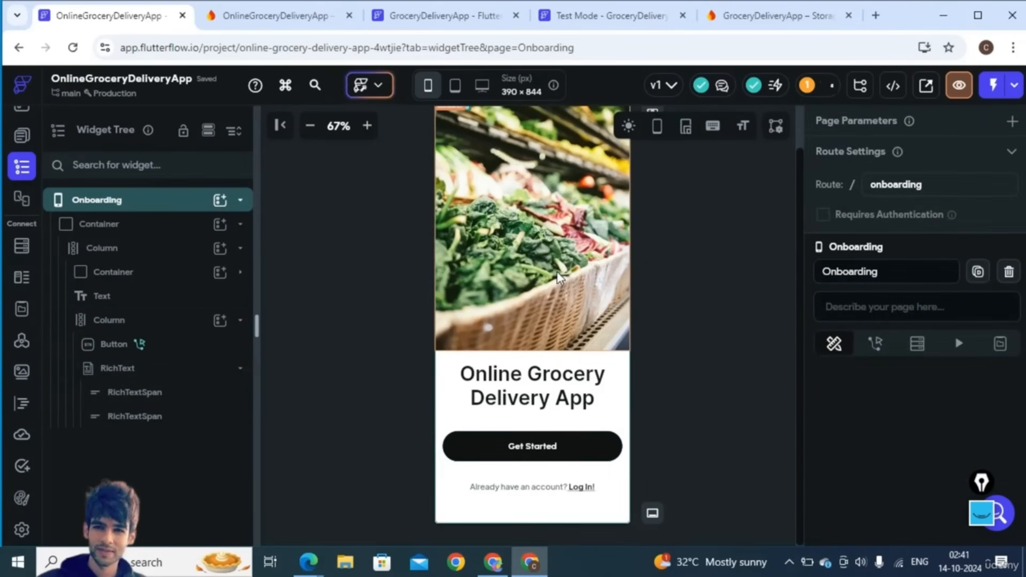
- Check the Get Started button's tap action to confirm where it navigates
{"action": "left_click", "coordinate": [544, 441]}
{"action": "left_click", "coordinate": [875, 175]}
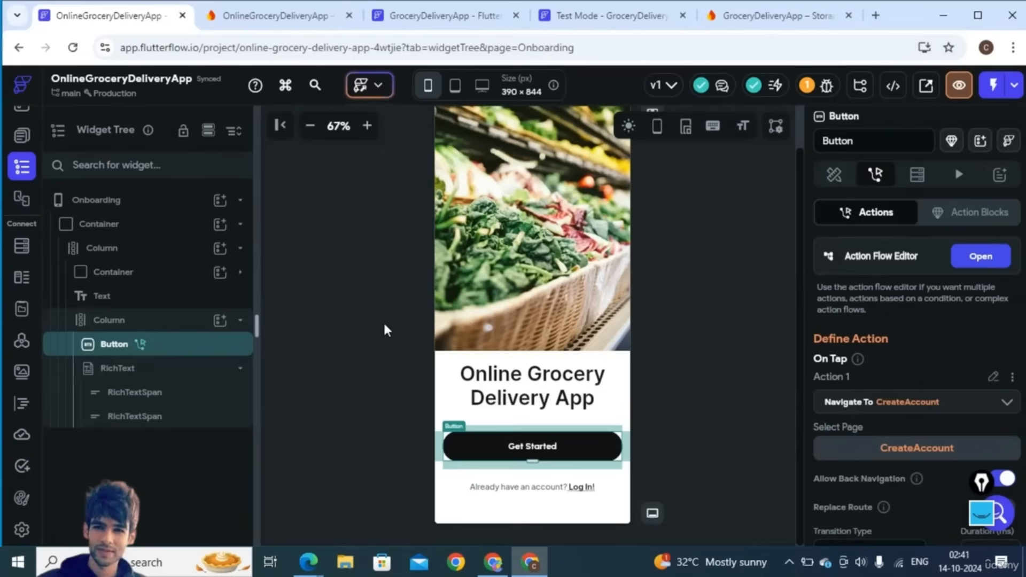
{"action": "scroll", "coordinate": [463, 329], "scroll_direction": "up", "scroll_amount": 1}
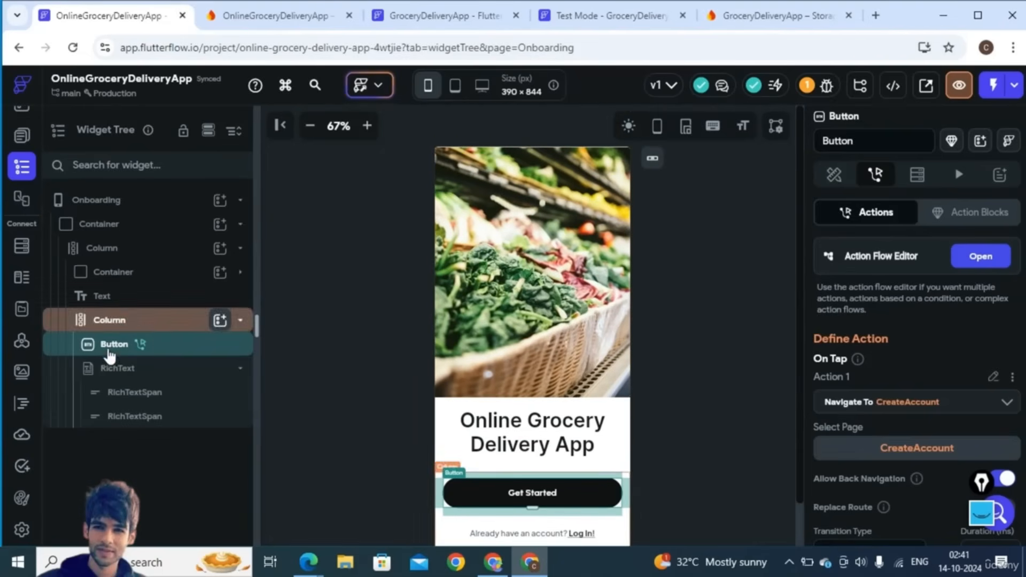
- Open the CreateAccount page, select scrollingContainer and show its widget tree
{"action": "left_click", "coordinate": [22, 136]}
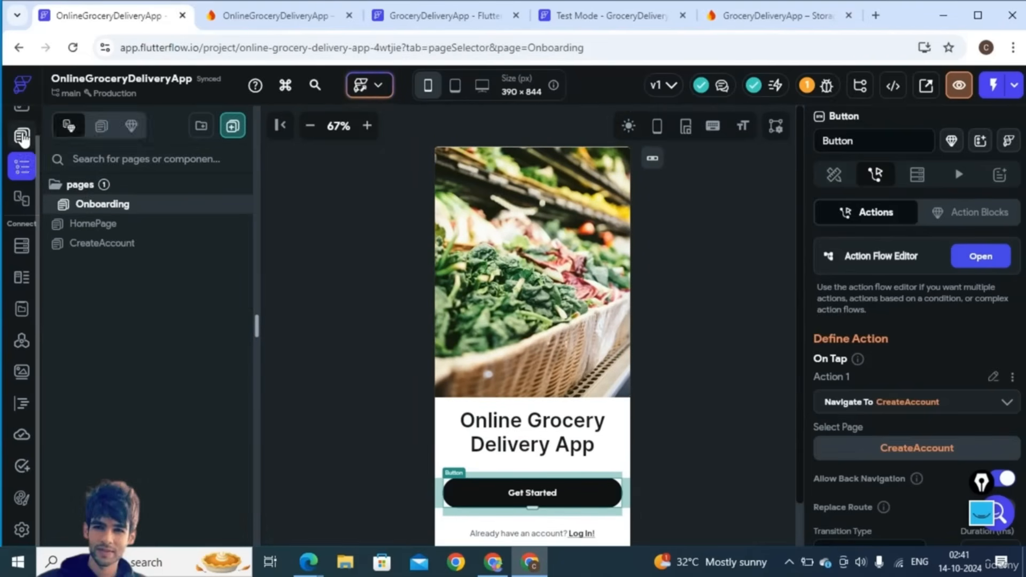
{"action": "left_click", "coordinate": [101, 245]}
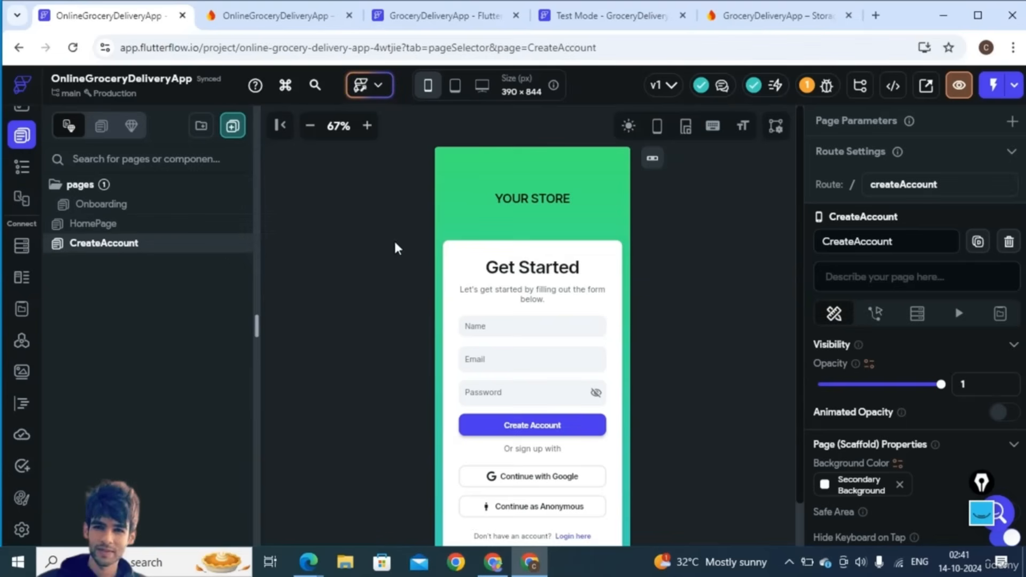
{"action": "left_click", "coordinate": [450, 165]}
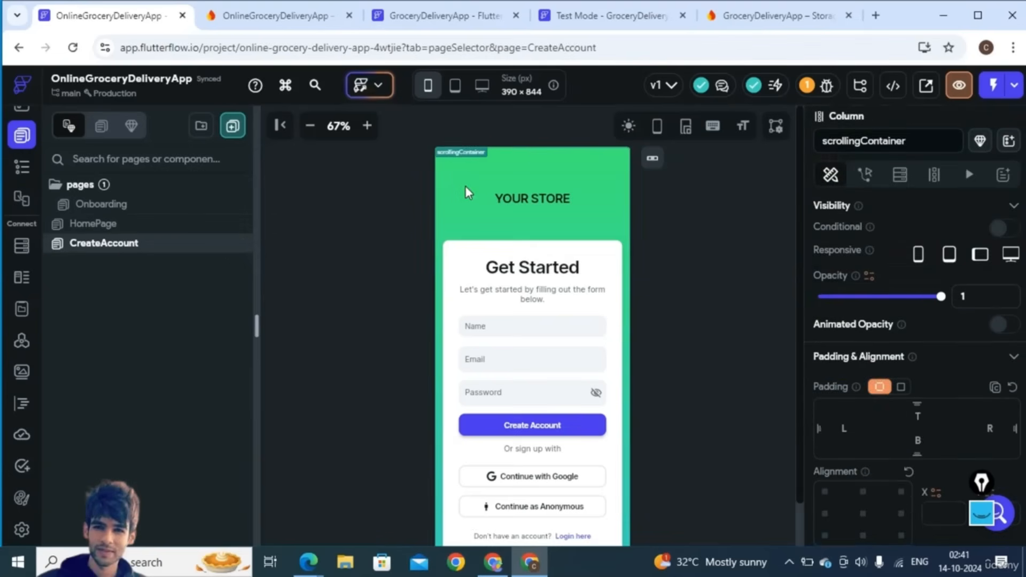
{"action": "scroll", "coordinate": [944, 418], "scroll_direction": "down", "scroll_amount": 6}
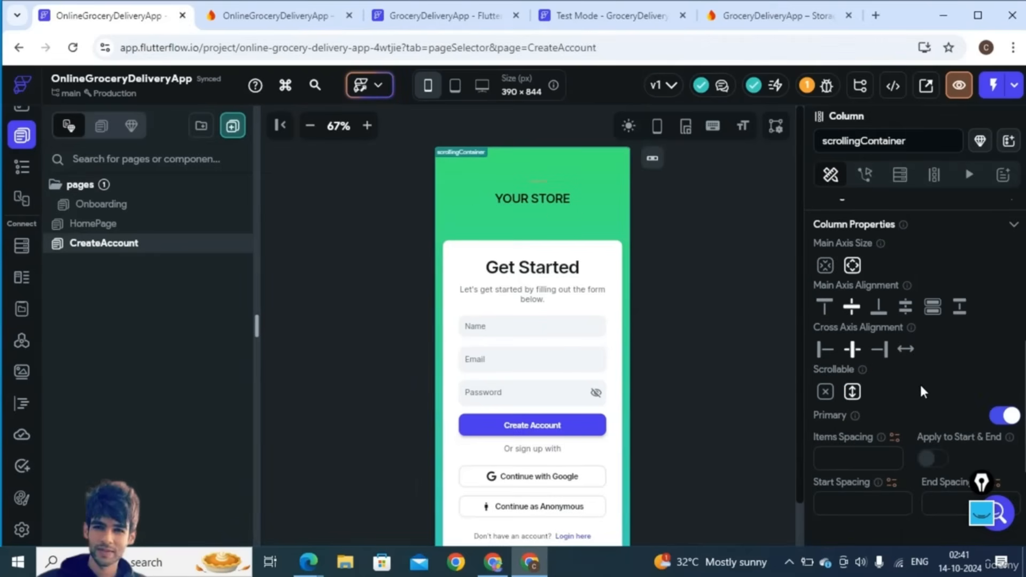
{"action": "scroll", "coordinate": [916, 376], "scroll_direction": "up", "scroll_amount": 3}
{"action": "scroll", "coordinate": [917, 377], "scroll_direction": "up", "scroll_amount": 4}
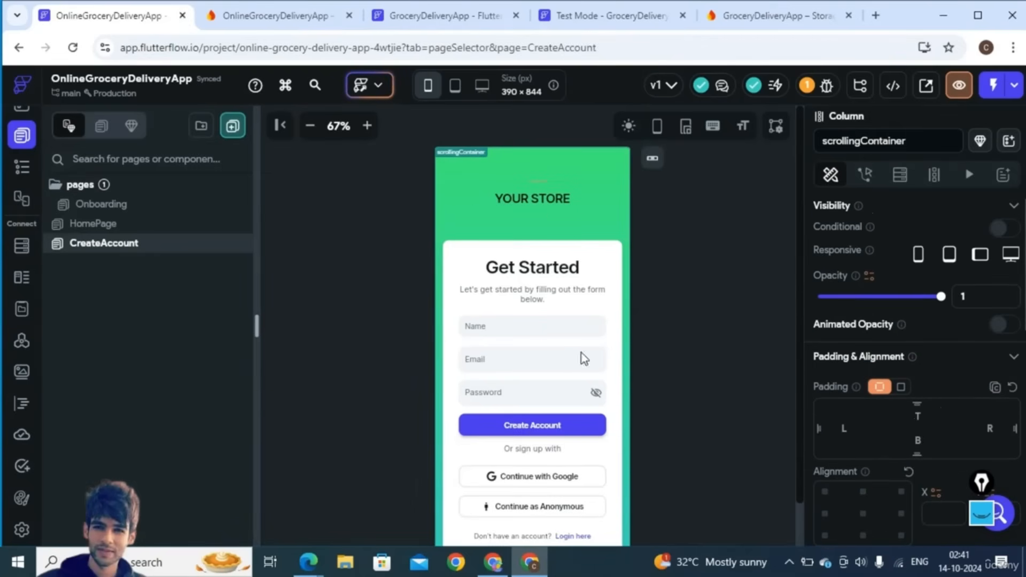
{"action": "left_click", "coordinate": [22, 166]}
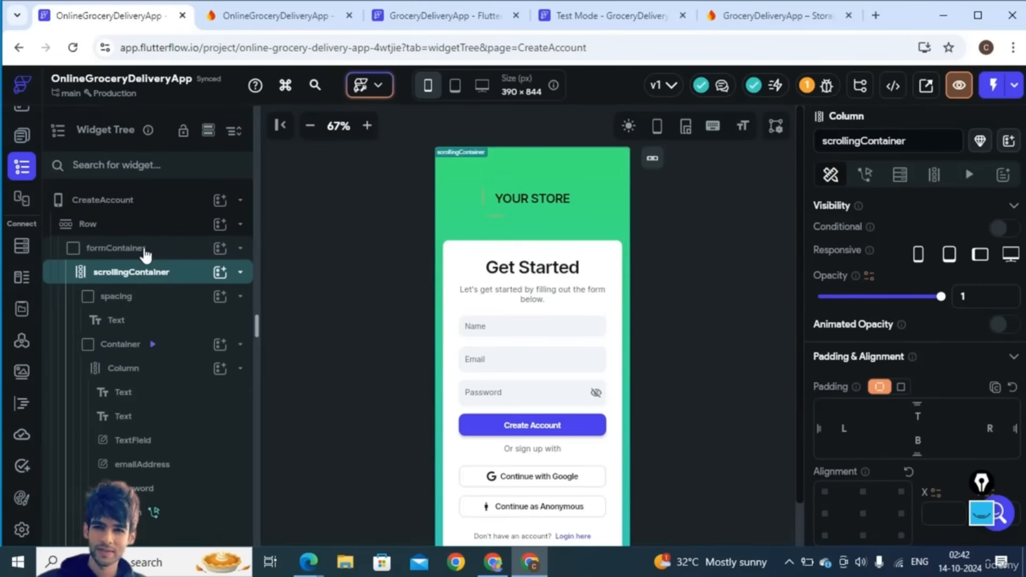
- Set formContainer's background image to an Unsplash 'grocery' fruit photo
{"action": "left_click", "coordinate": [116, 248]}
{"action": "scroll", "coordinate": [927, 455], "scroll_direction": "down", "scroll_amount": 5}
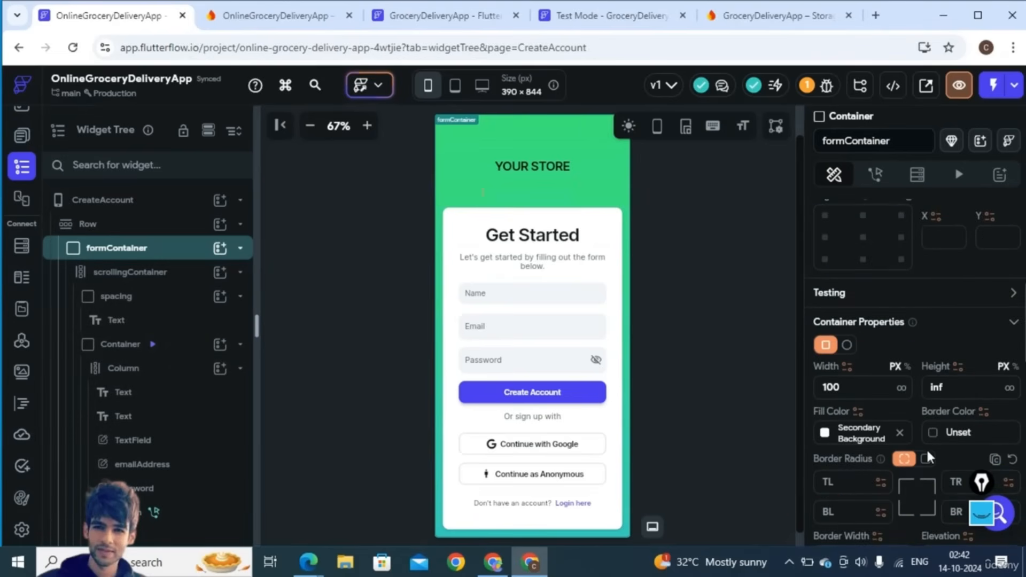
{"action": "scroll", "coordinate": [954, 483], "scroll_direction": "down", "scroll_amount": 4}
{"action": "scroll", "coordinate": [951, 483], "scroll_direction": "down", "scroll_amount": 3}
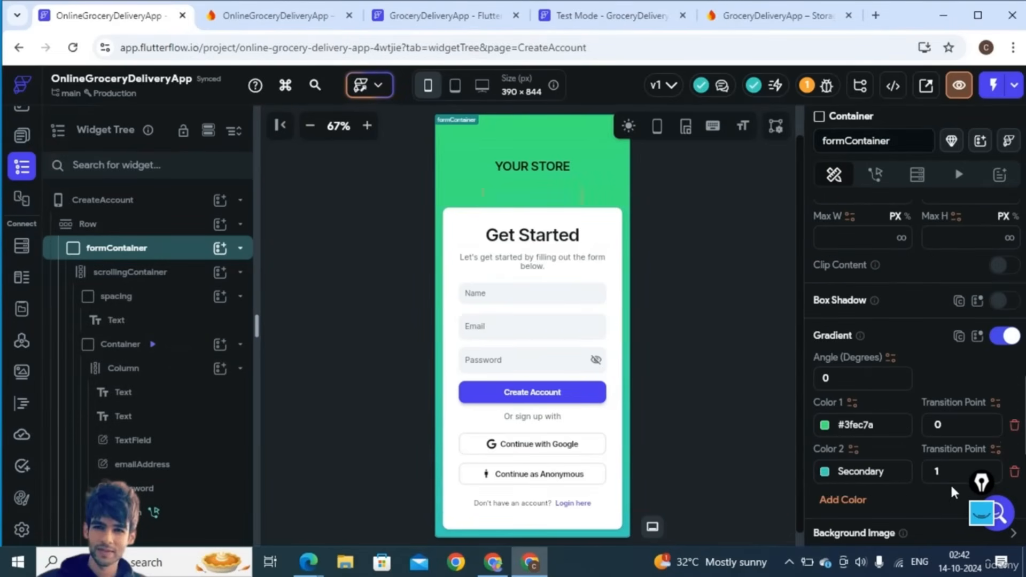
{"action": "scroll", "coordinate": [934, 493], "scroll_direction": "down", "scroll_amount": 3}
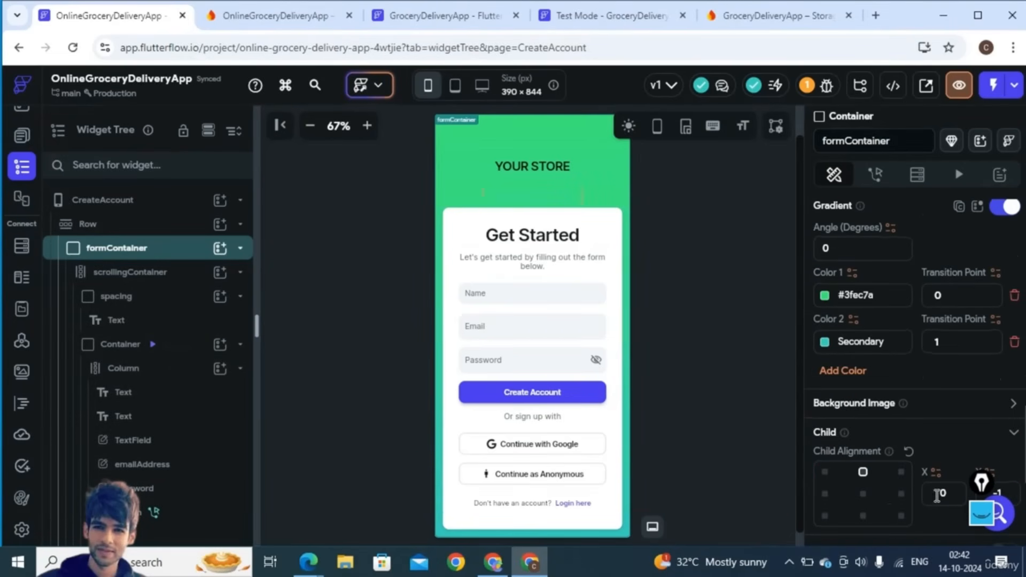
{"action": "left_click", "coordinate": [1012, 405]}
{"action": "scroll", "coordinate": [941, 463], "scroll_direction": "down", "scroll_amount": 1}
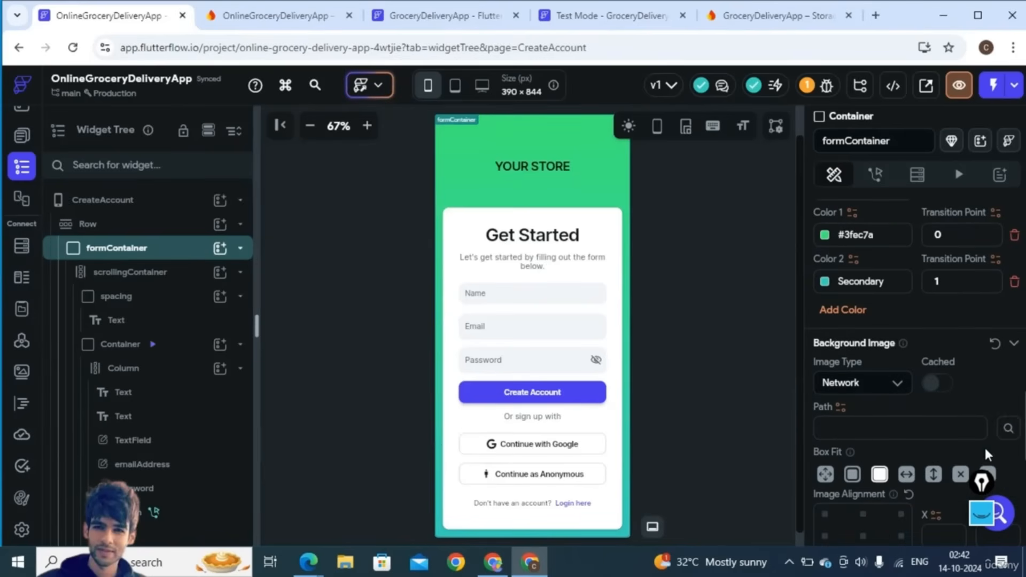
{"action": "left_click", "coordinate": [1009, 431]}
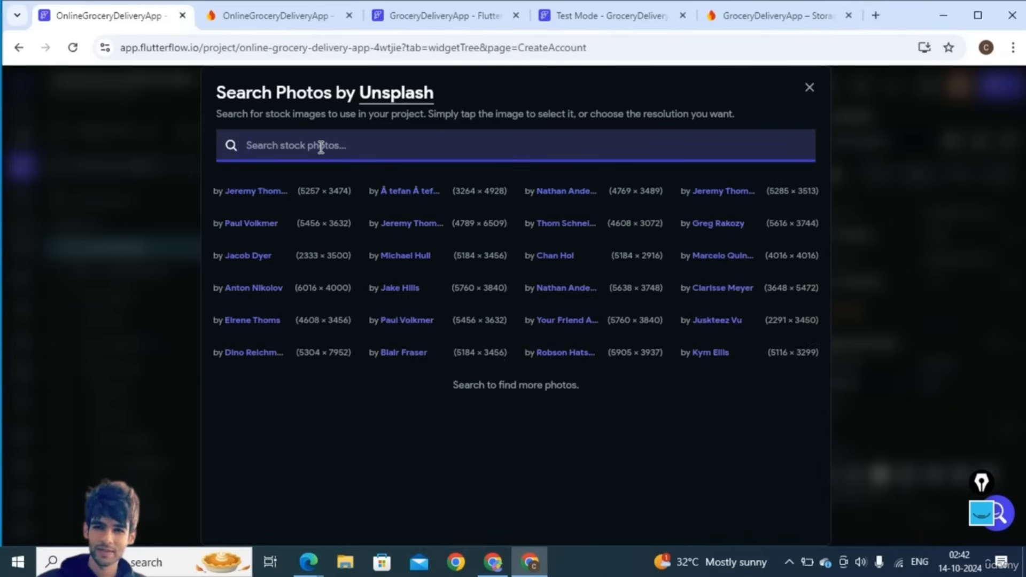
{"action": "type", "text": "grocery"}
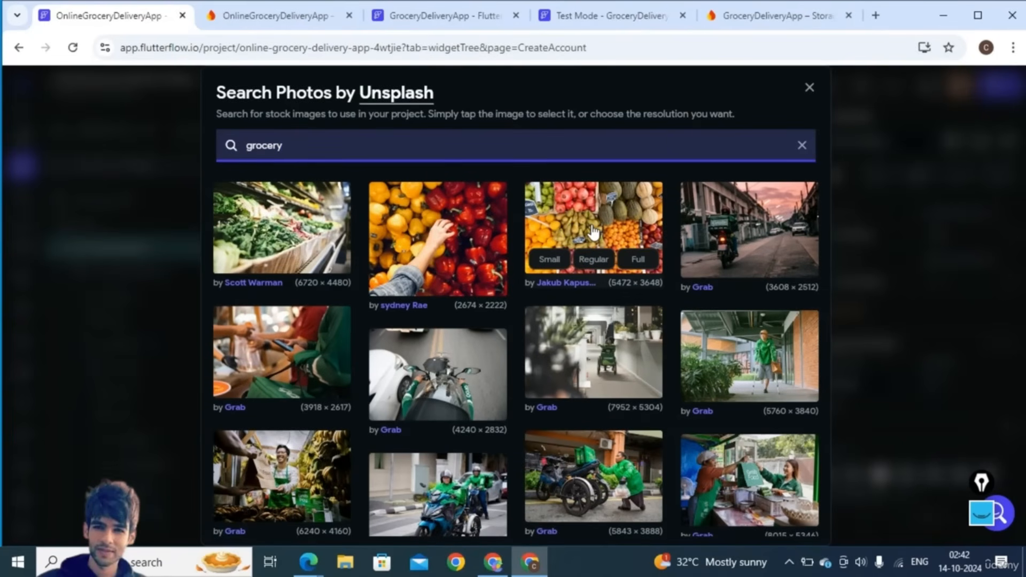
{"action": "left_click", "coordinate": [593, 231]}
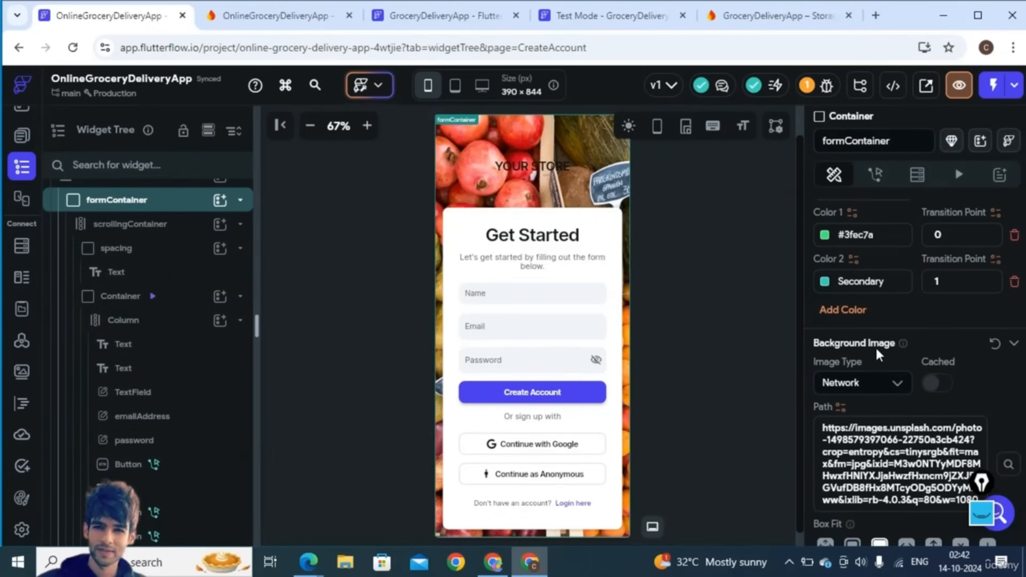
- Try an alternative Unsplash photo of a man with bananas as the background
{"action": "left_click", "coordinate": [1009, 467]}
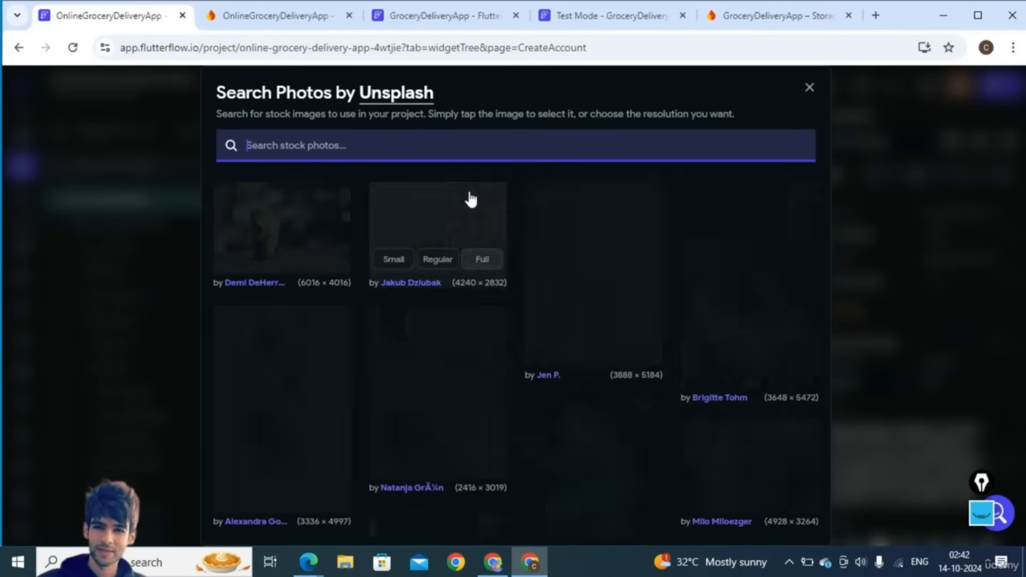
{"action": "type", "text": "grocery"}
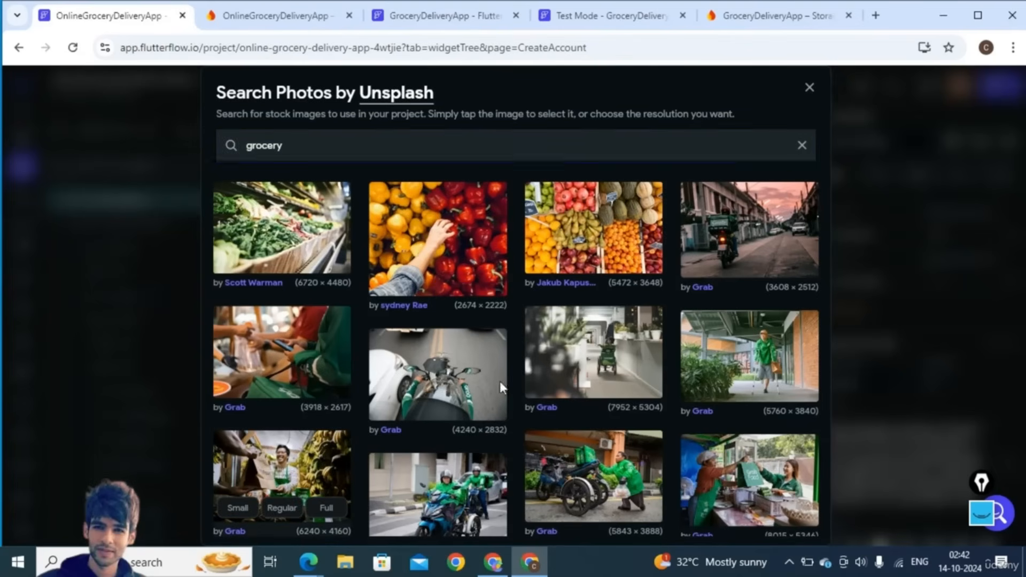
{"action": "left_click", "coordinate": [275, 470]}
- Revert to the fruit photo and make the YOUR STORE heading near-white #FBF9F9
{"action": "key", "text": "ctrl+z"}
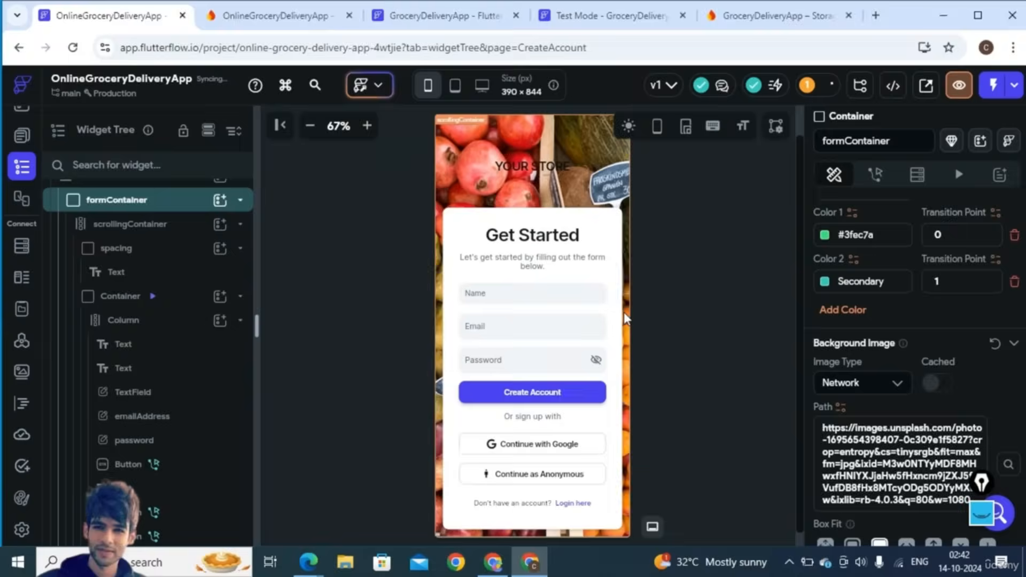
{"action": "left_click", "coordinate": [531, 169]}
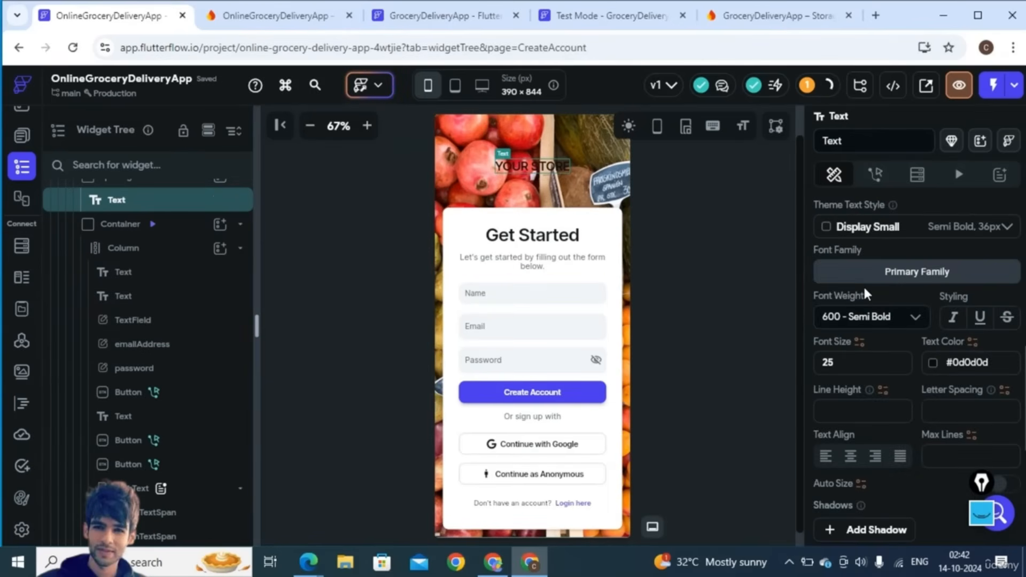
{"action": "scroll", "coordinate": [887, 348], "scroll_direction": "up", "scroll_amount": 6}
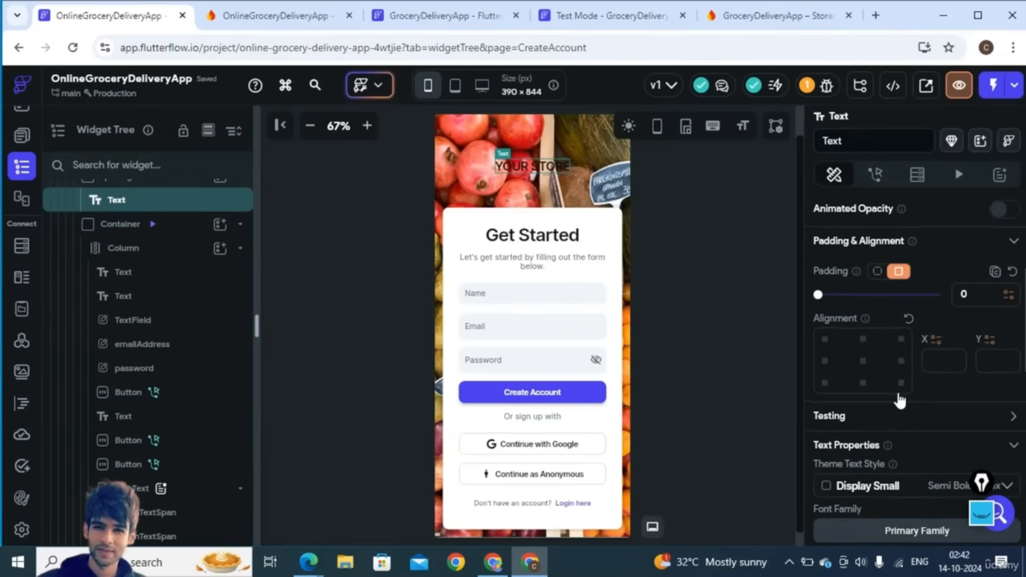
{"action": "scroll", "coordinate": [897, 389], "scroll_direction": "up", "scroll_amount": 2}
{"action": "scroll", "coordinate": [897, 389], "scroll_direction": "down", "scroll_amount": 6}
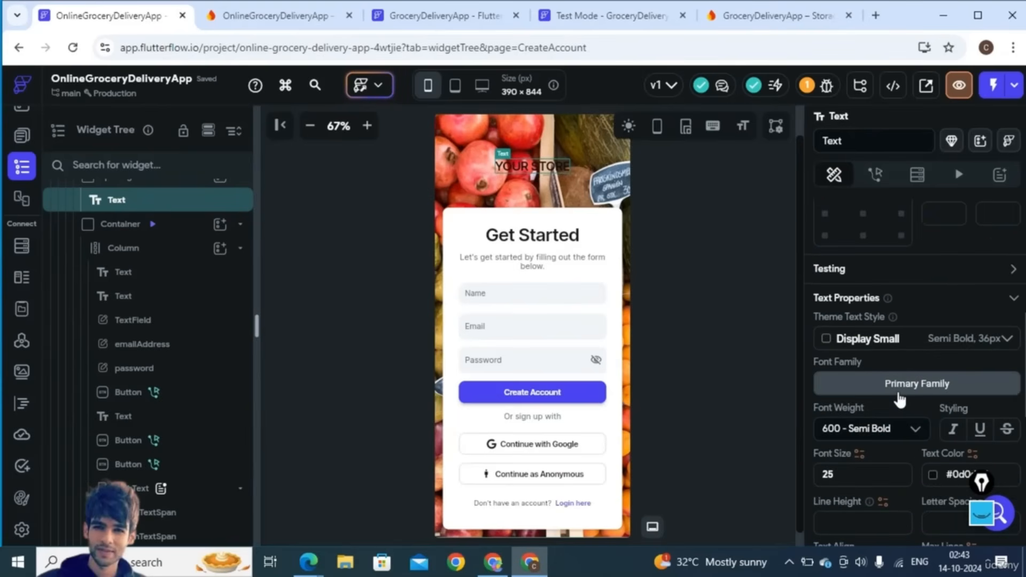
{"action": "scroll", "coordinate": [903, 426], "scroll_direction": "down", "scroll_amount": 2}
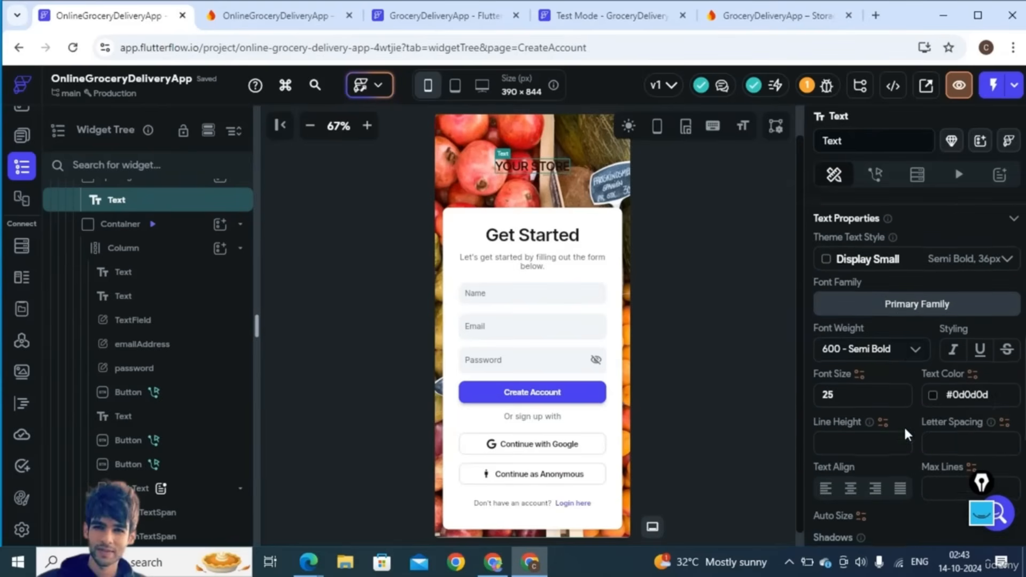
{"action": "left_click", "coordinate": [933, 387]}
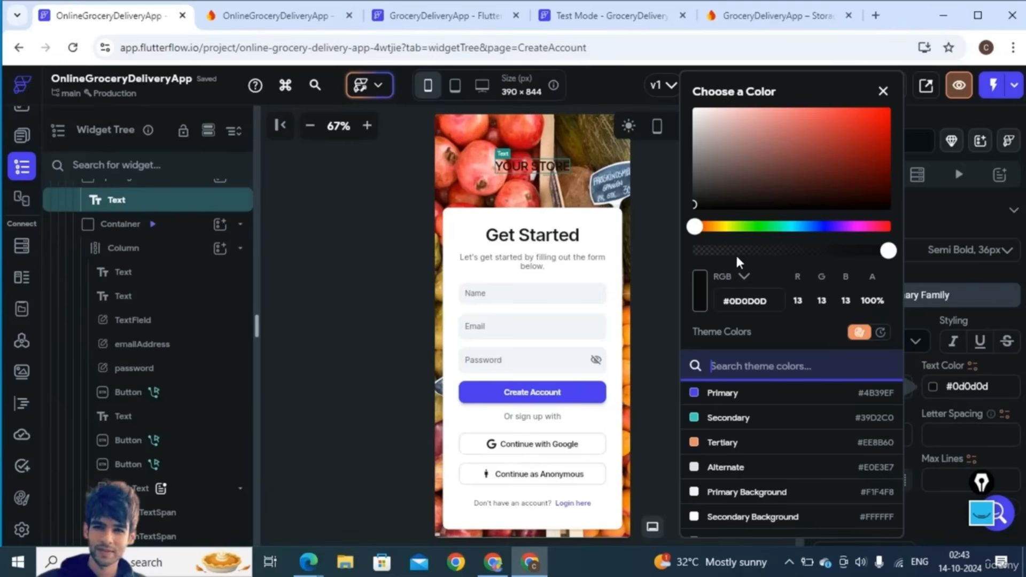
{"action": "left_click", "coordinate": [695, 110]}
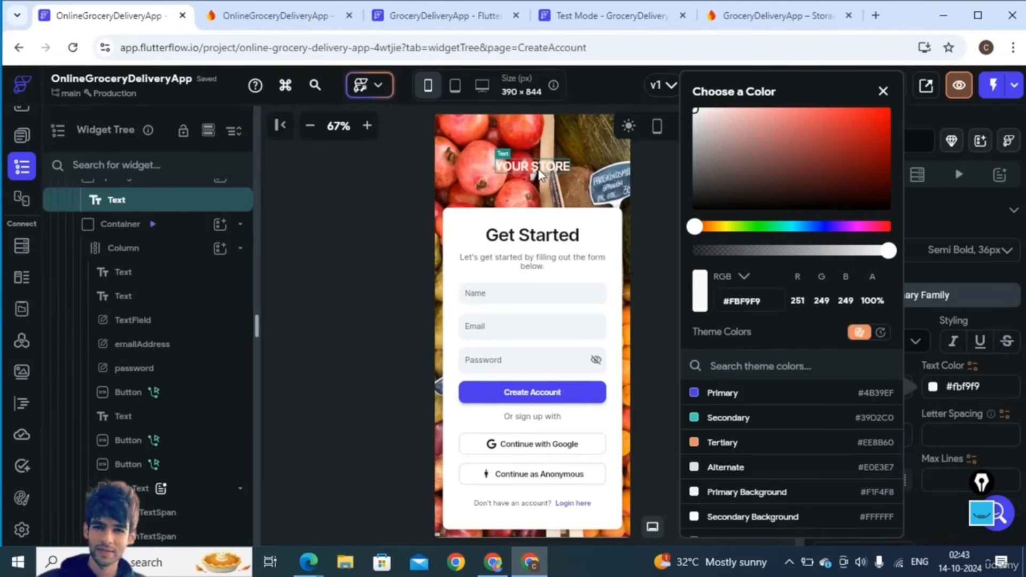
{"action": "left_click", "coordinate": [468, 185]}
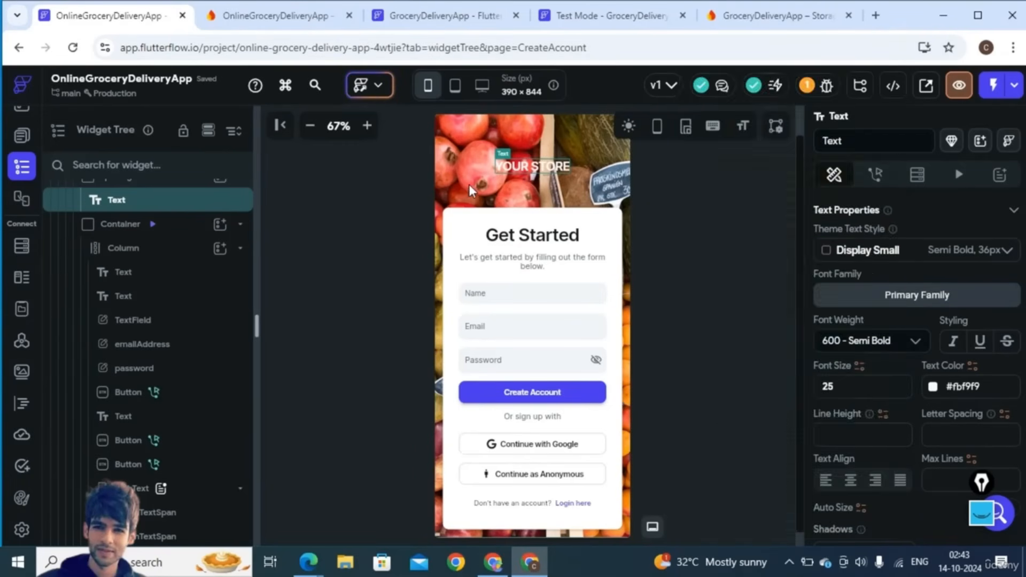
{"action": "left_click", "coordinate": [521, 167]}
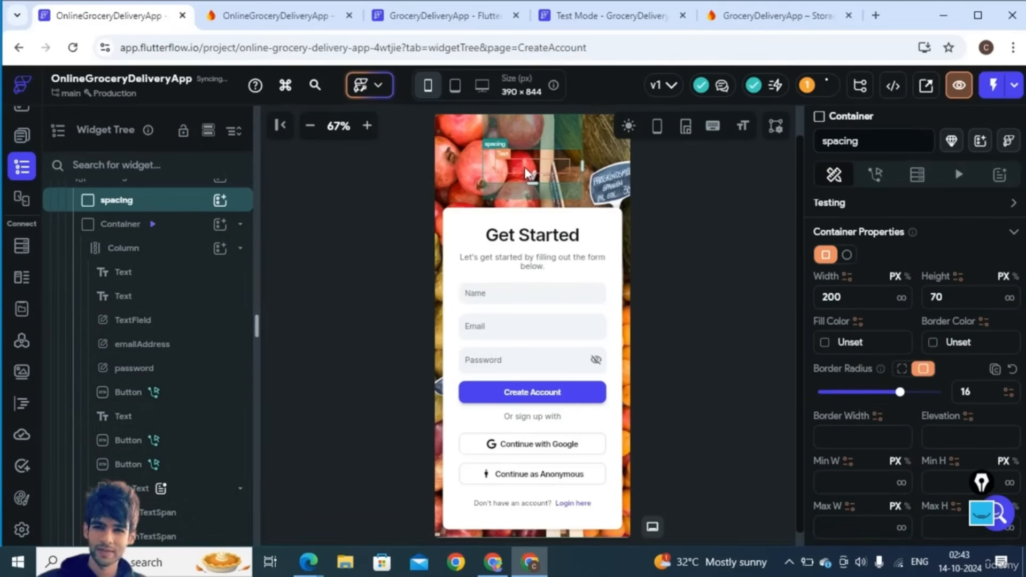
- Delete the spacing container holding the YOUR STORE heading
{"action": "left_click", "coordinate": [671, 214]}
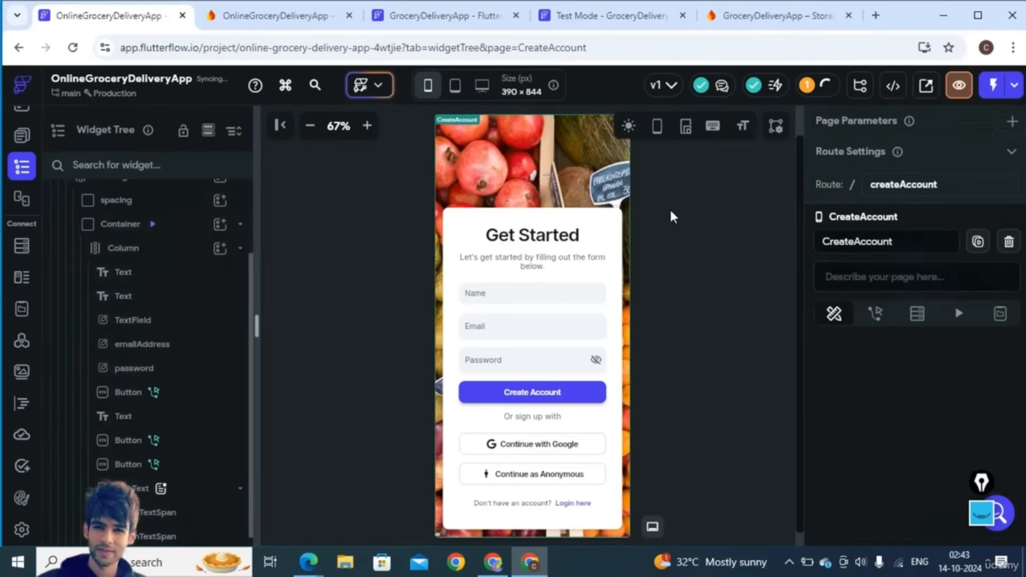
{"action": "left_click", "coordinate": [575, 221]}
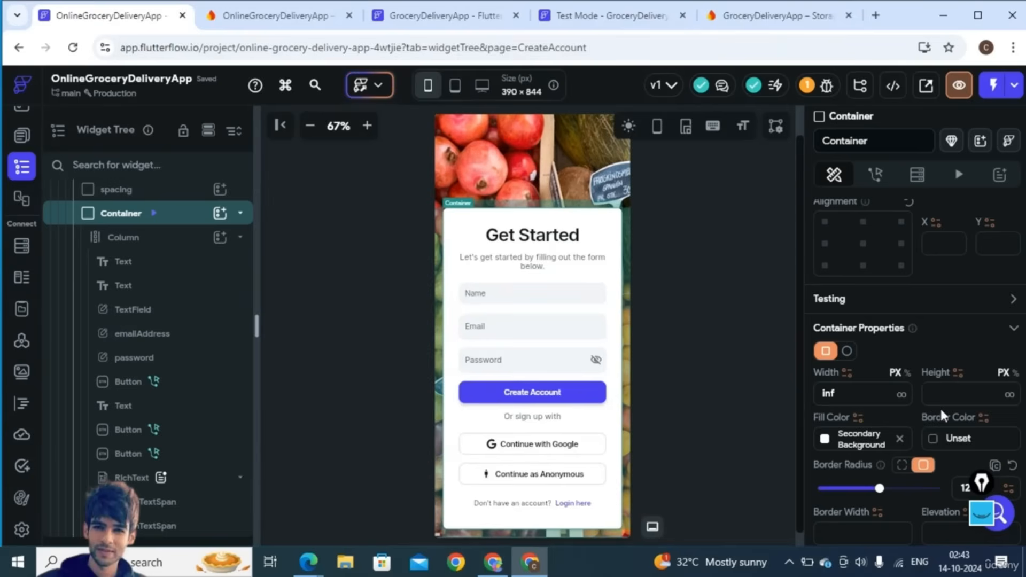
{"action": "scroll", "coordinate": [942, 413], "scroll_direction": "down", "scroll_amount": 2}
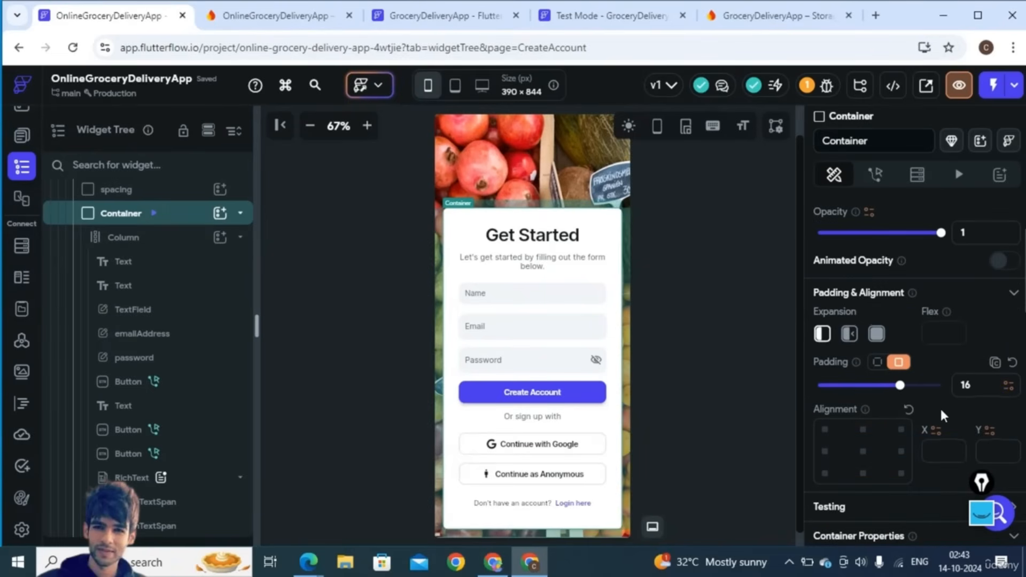
{"action": "scroll", "coordinate": [161, 321], "scroll_direction": "up", "scroll_amount": 2}
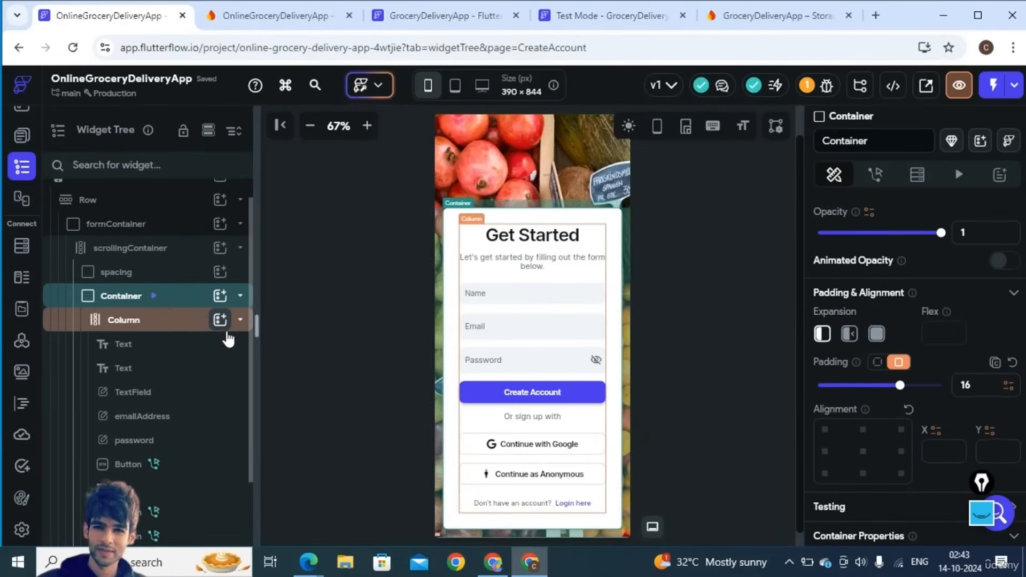
{"action": "left_click", "coordinate": [140, 272]}
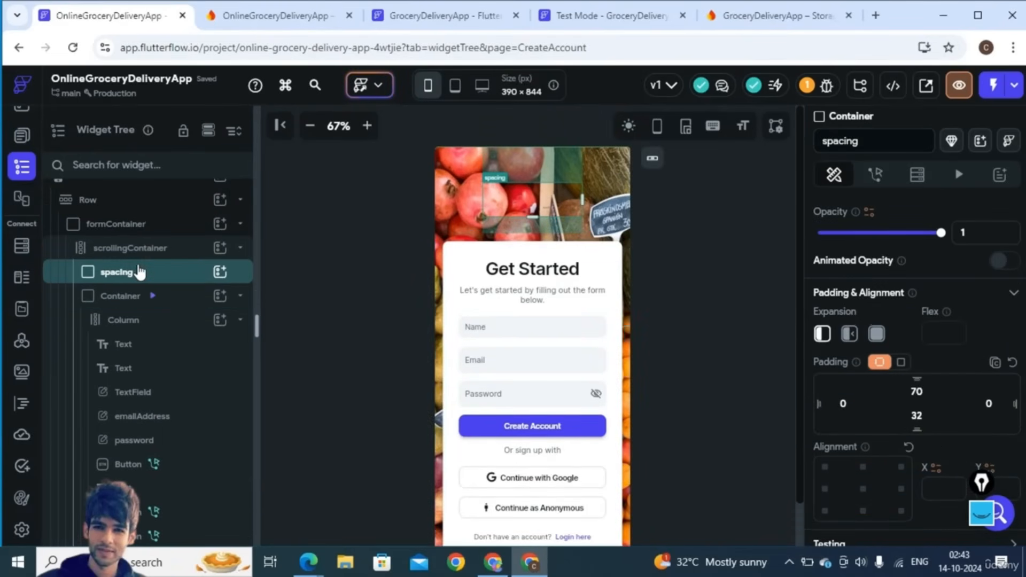
{"action": "key", "text": "Delete"}
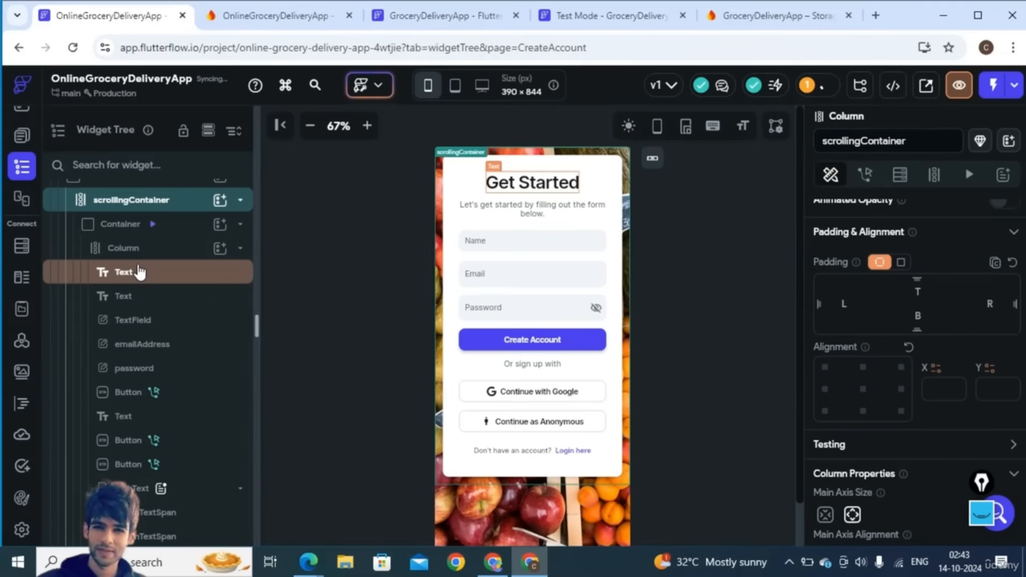
- Inspect the form card's Container and its form-fields Column properties
{"action": "left_click", "coordinate": [121, 233]}
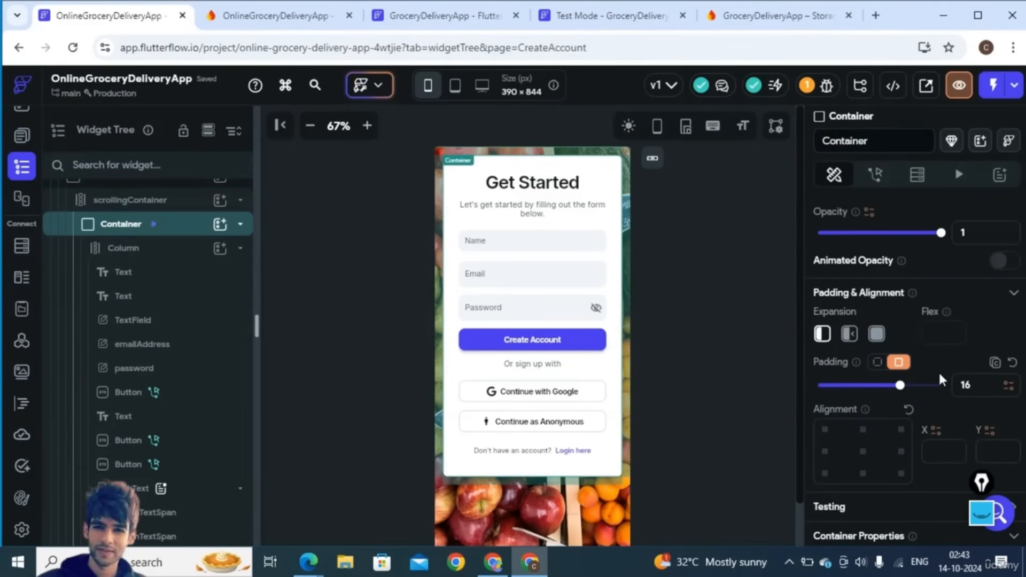
{"action": "scroll", "coordinate": [939, 370], "scroll_direction": "up", "scroll_amount": 2}
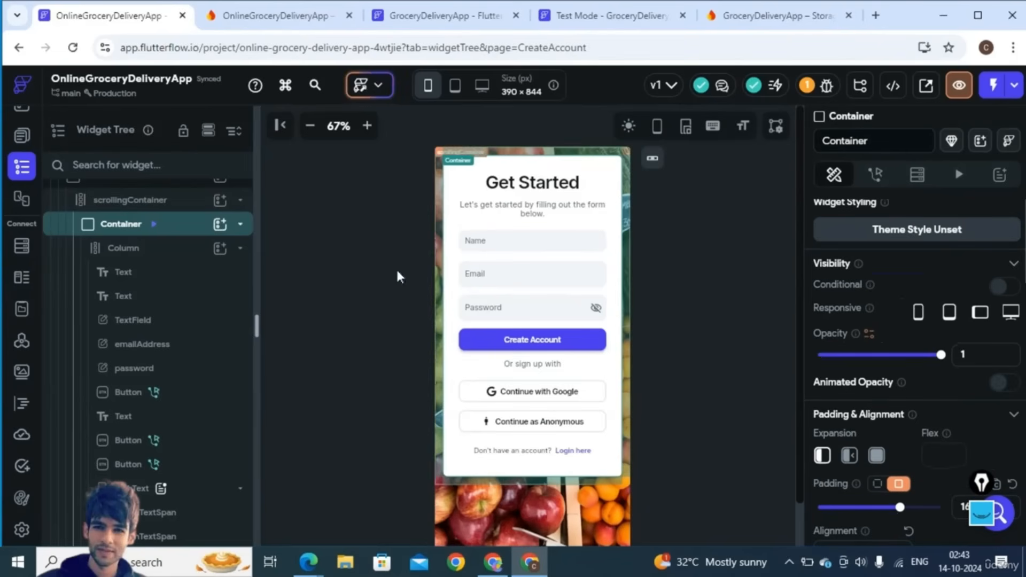
{"action": "left_click", "coordinate": [149, 251]}
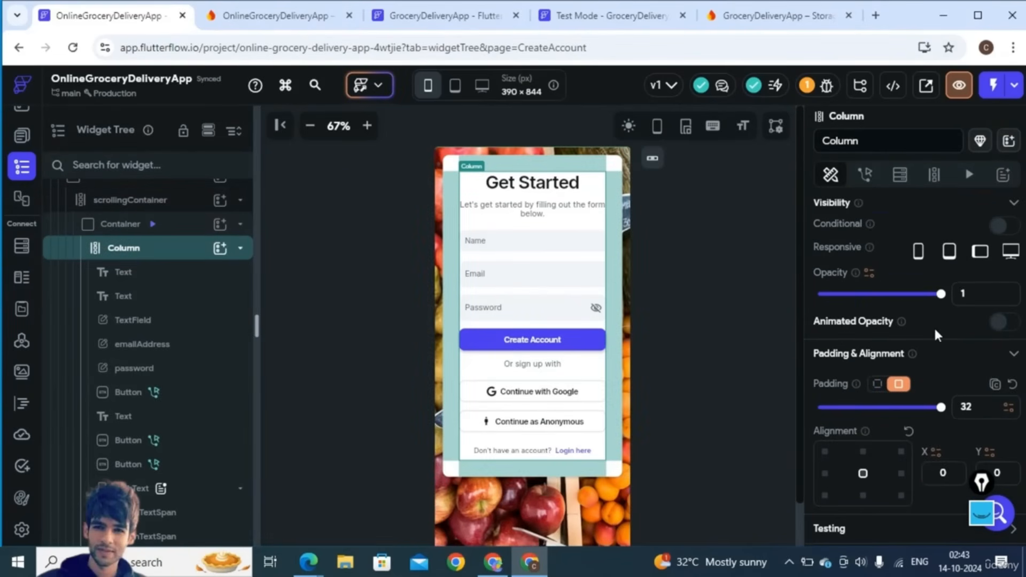
{"action": "scroll", "coordinate": [936, 336], "scroll_direction": "up", "scroll_amount": 1}
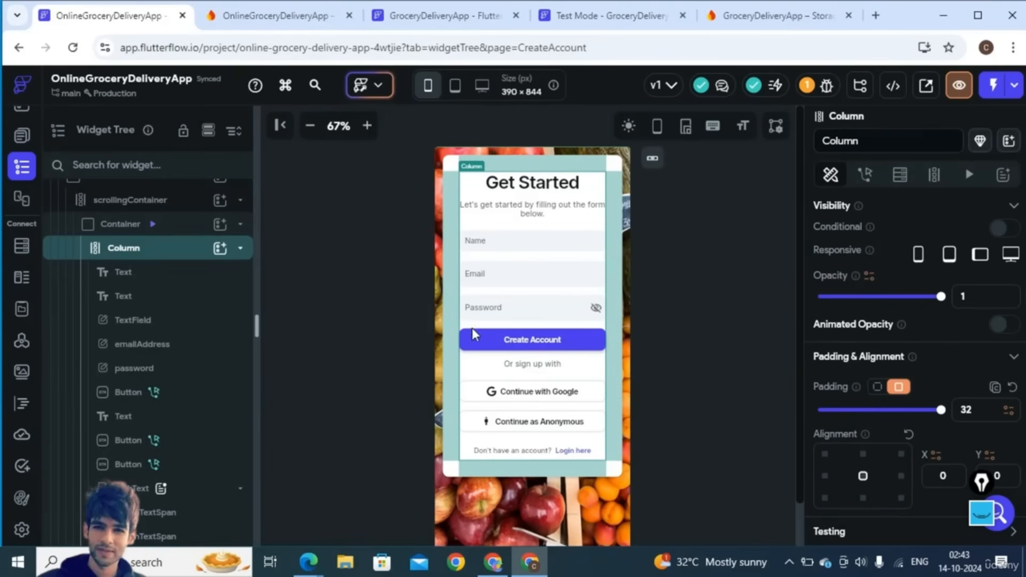
{"action": "scroll", "coordinate": [145, 296], "scroll_direction": "up", "scroll_amount": 3}
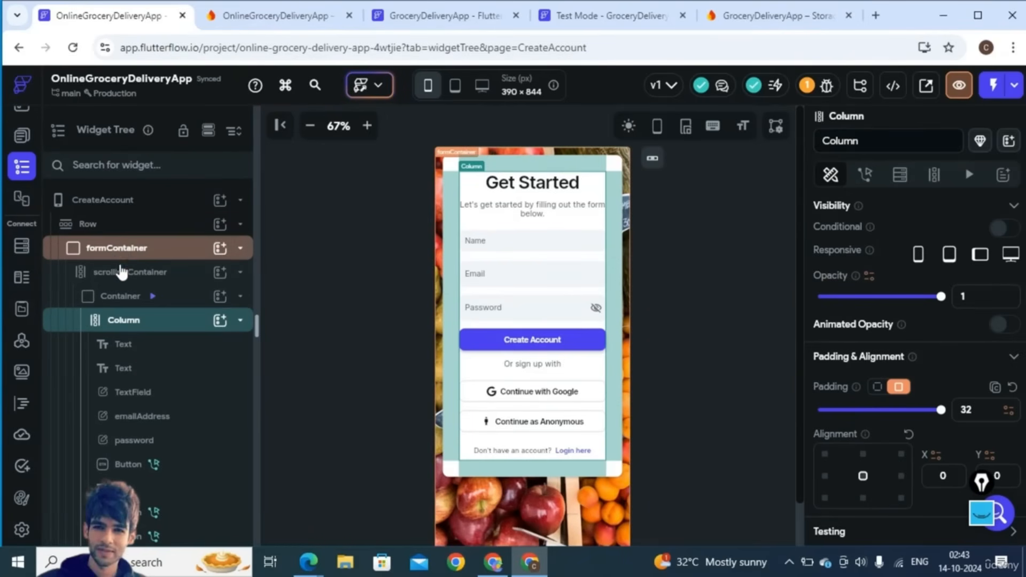
- Try top padding values of 20, 40 and 50 on scrollingContainer
{"action": "left_click", "coordinate": [122, 273]}
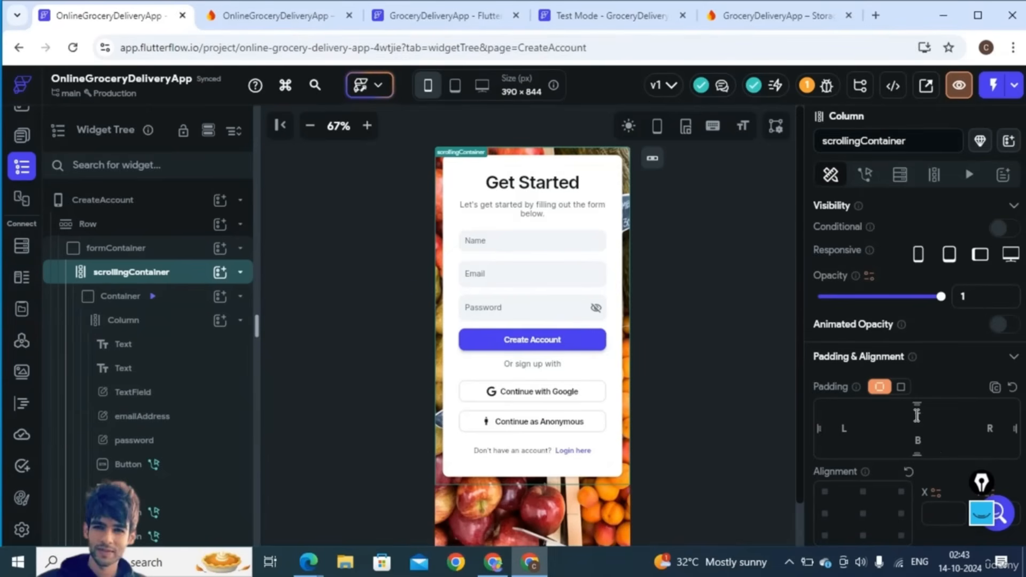
{"action": "left_click", "coordinate": [917, 416]}
{"action": "type", "text": "20"}
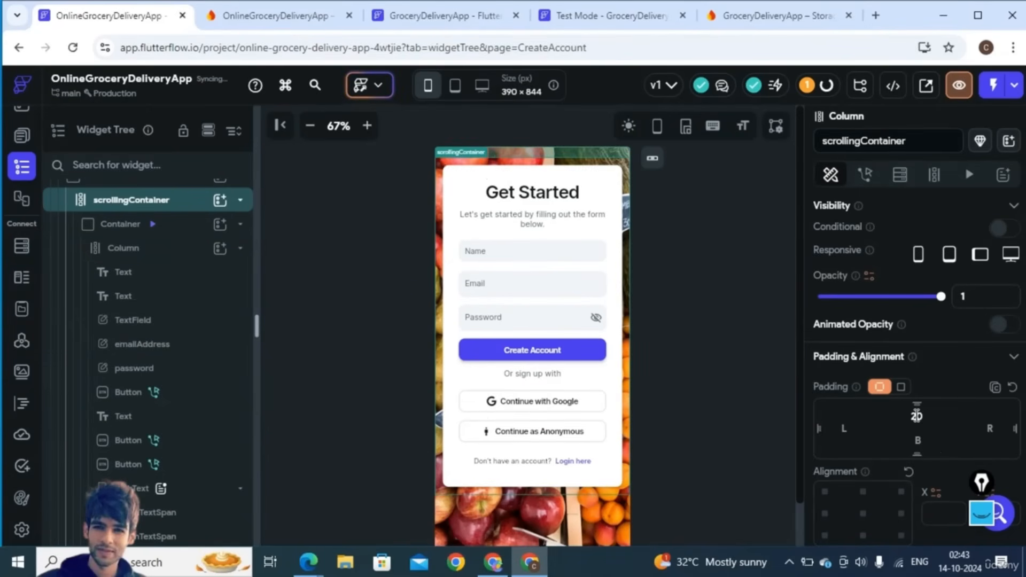
{"action": "key", "text": "BackSpace"}
{"action": "key", "text": "BackSpace"}
{"action": "type", "text": "40"}
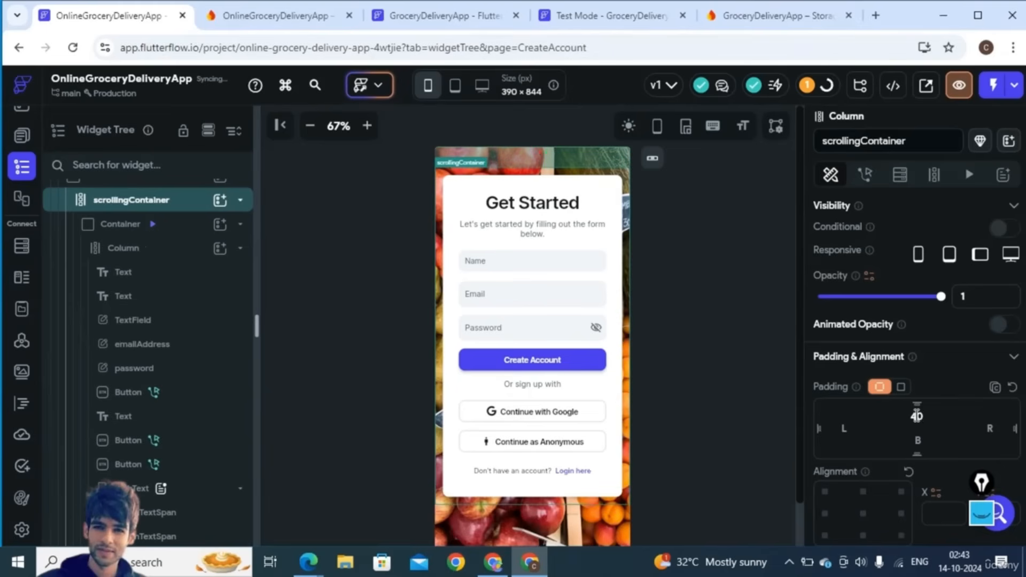
{"action": "key", "text": "BackSpace"}
{"action": "key", "text": "BackSpace"}
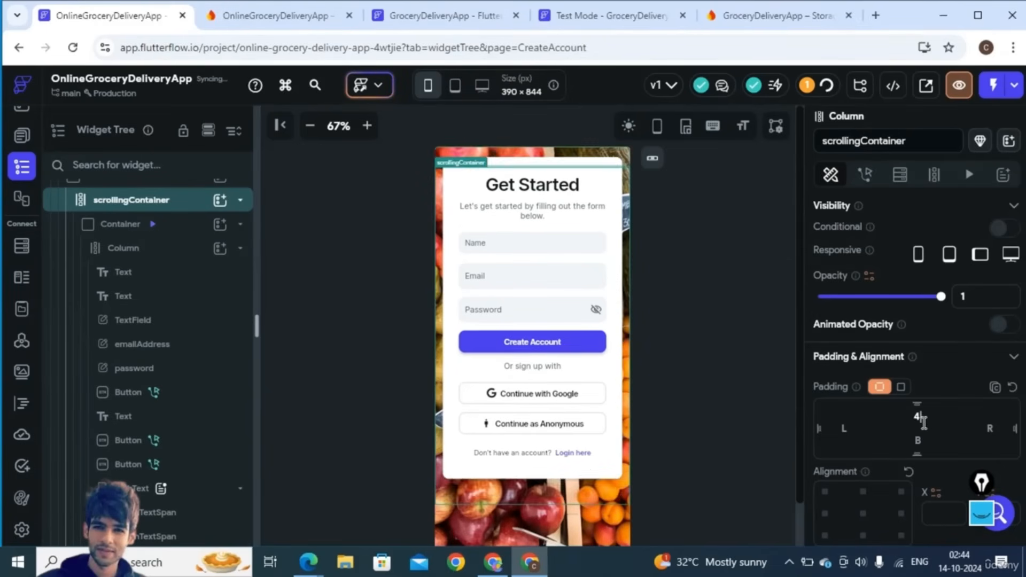
{"action": "type", "text": "50"}
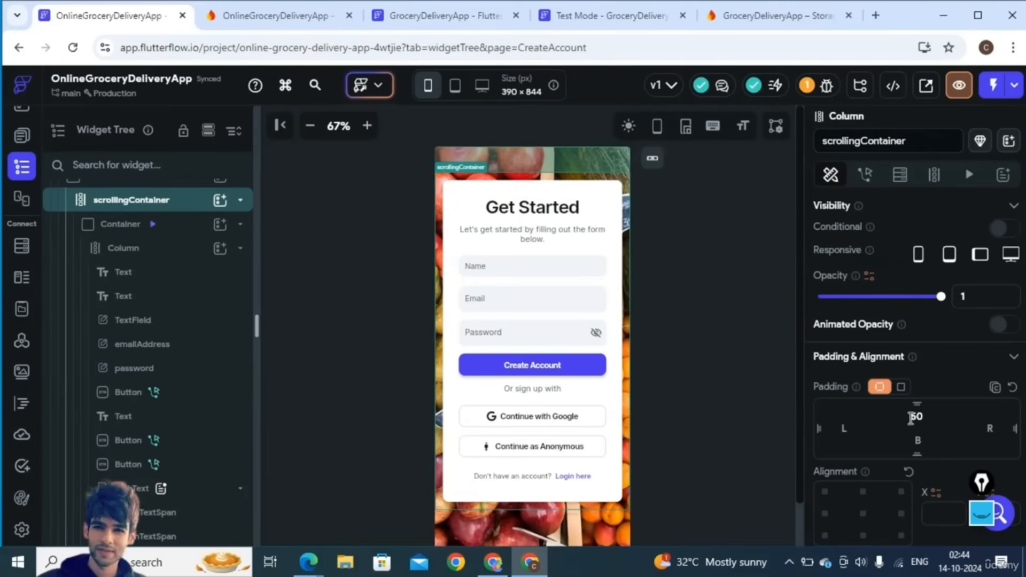
{"action": "left_click", "coordinate": [916, 416]}
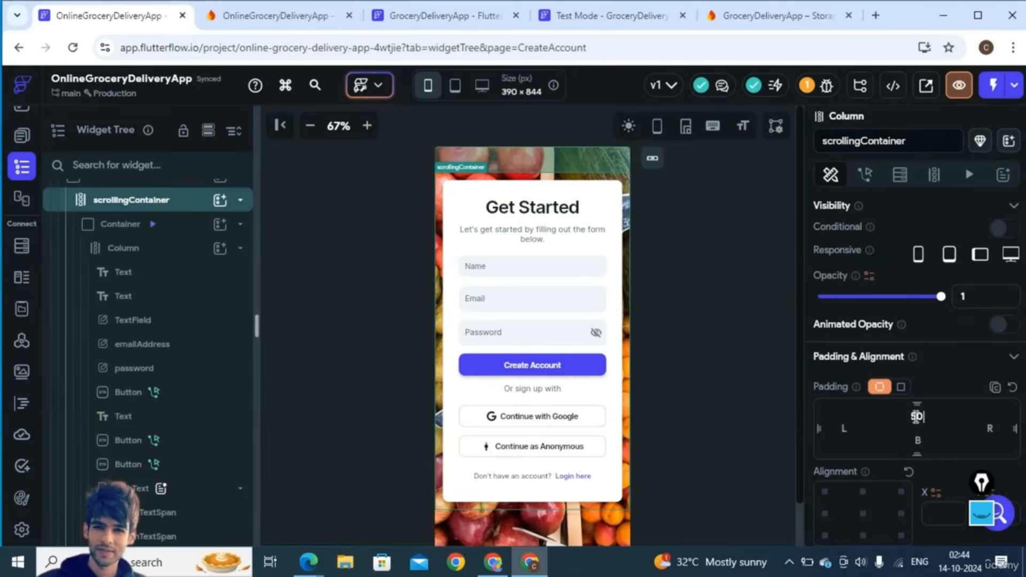
{"action": "left_click", "coordinate": [687, 384]}
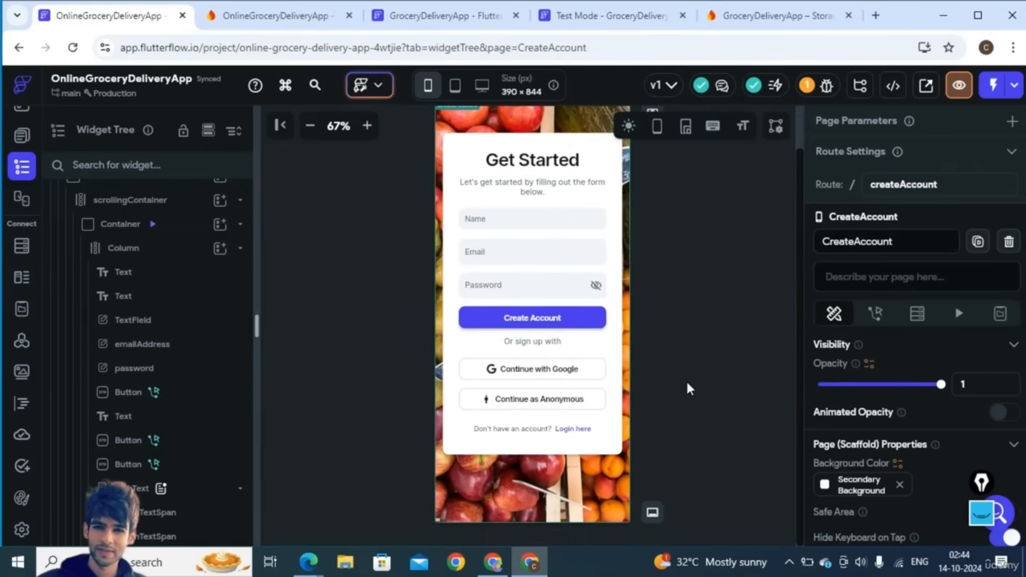
- Set the top padding to 90 and bring up the project's page list
{"action": "scroll", "coordinate": [688, 384], "scroll_direction": "up", "scroll_amount": 1}
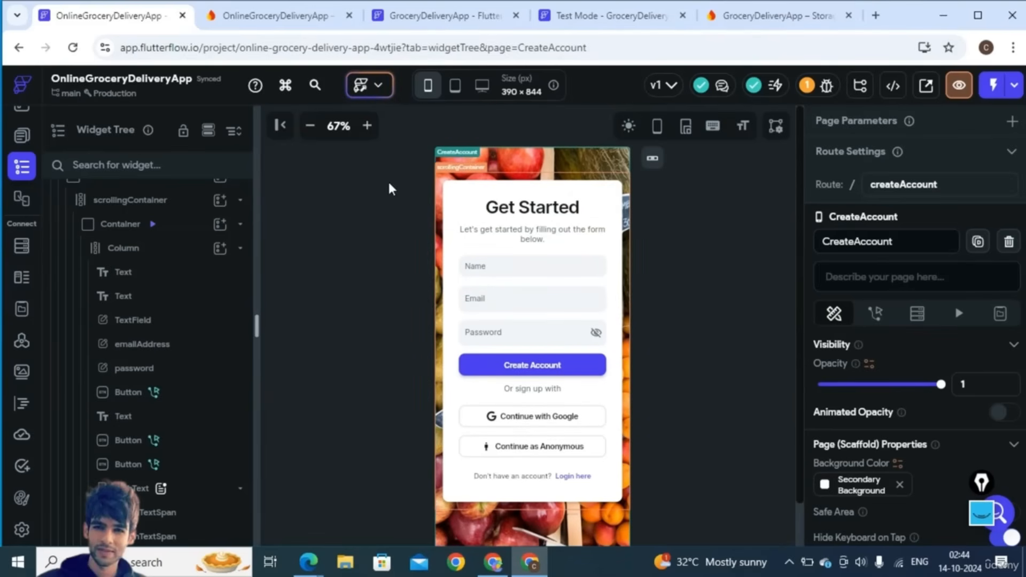
{"action": "left_click", "coordinate": [147, 206]}
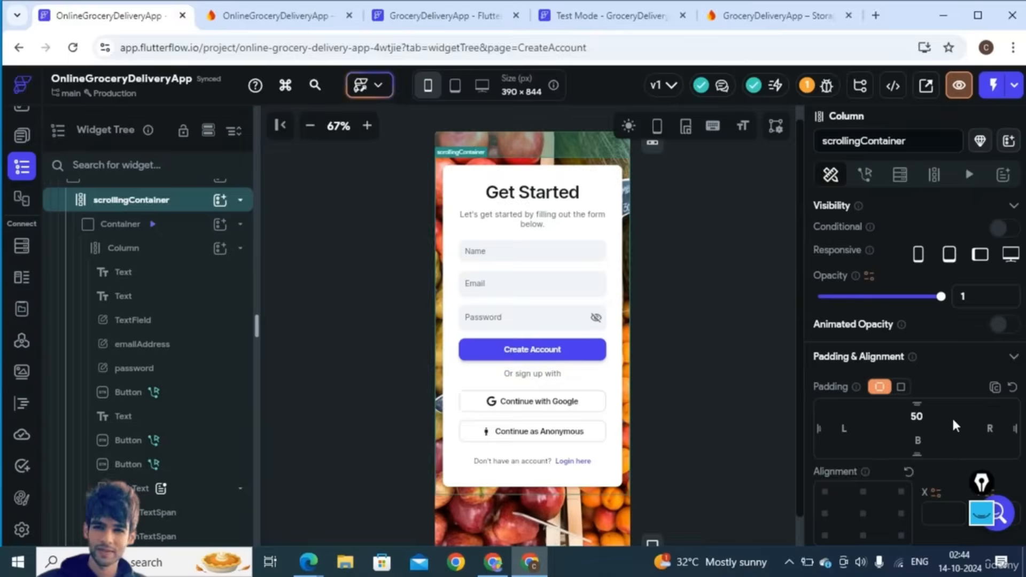
{"action": "double_click", "coordinate": [916, 413]}
{"action": "key", "text": "BackSpace"}
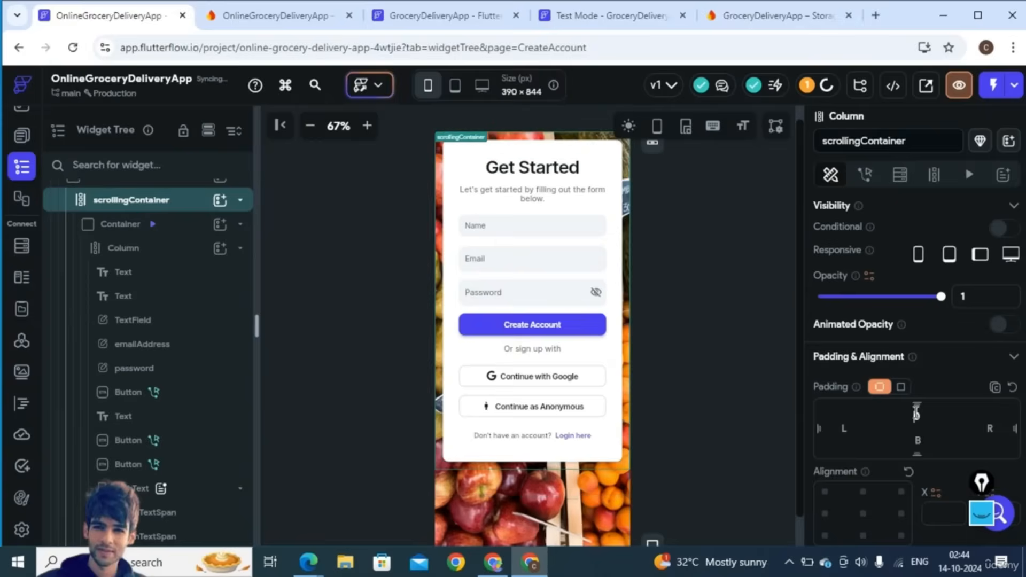
{"action": "type", "text": "90"}
{"action": "left_click", "coordinate": [729, 339]}
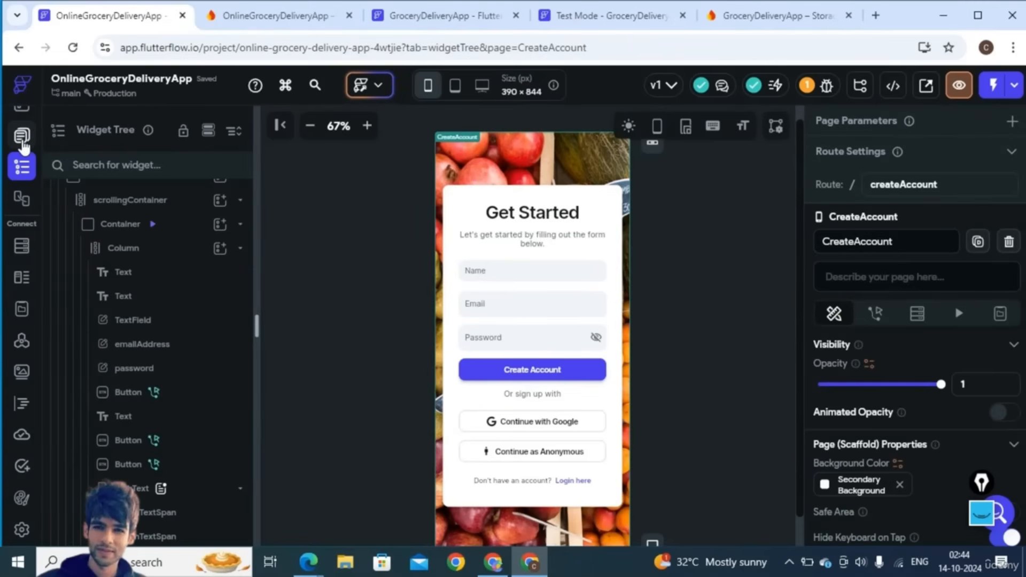
{"action": "left_click", "coordinate": [22, 140]}
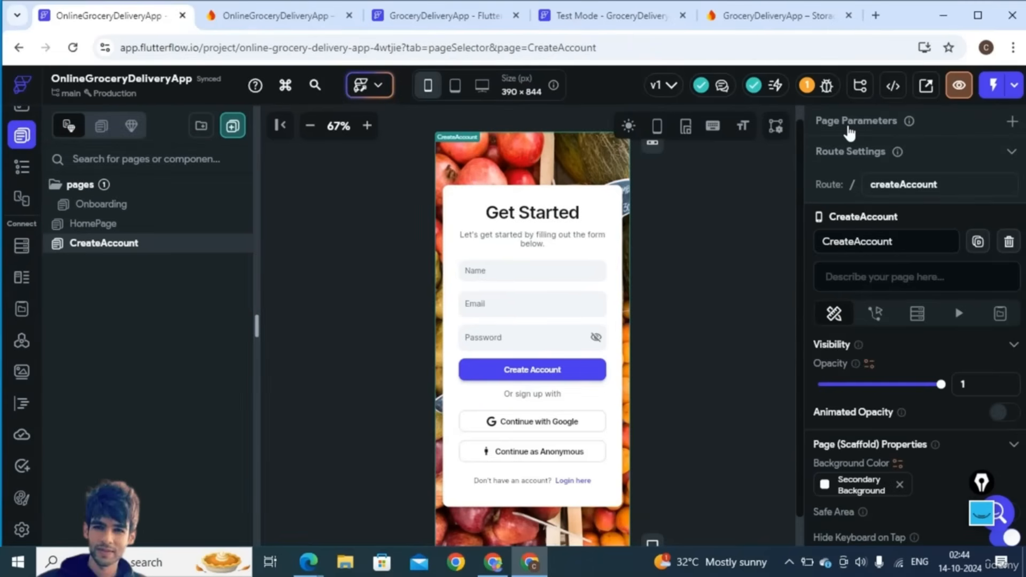
- Start a Test Mode session from the Test menu at the top right
{"action": "left_click", "coordinate": [1014, 86]}
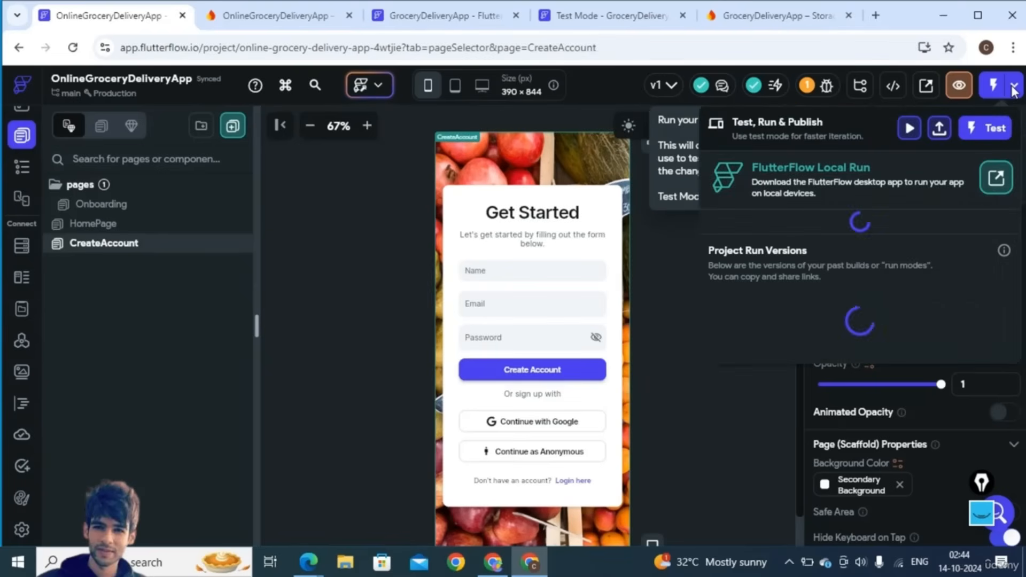
{"action": "left_click", "coordinate": [983, 132]}
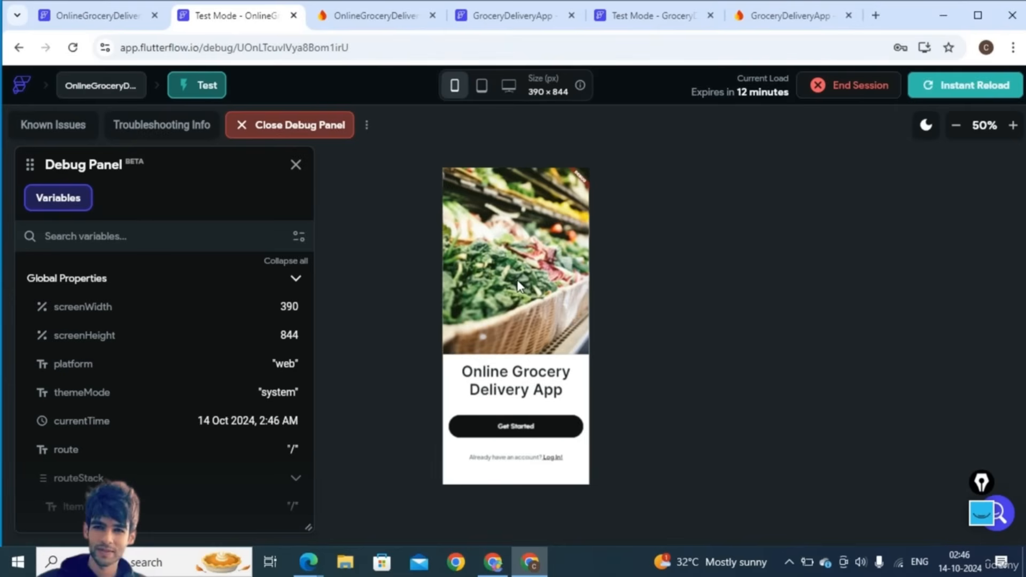
- Submit the Get Started sign-up form with a test name, e-mail and password
{"action": "left_click", "coordinate": [1013, 125]}
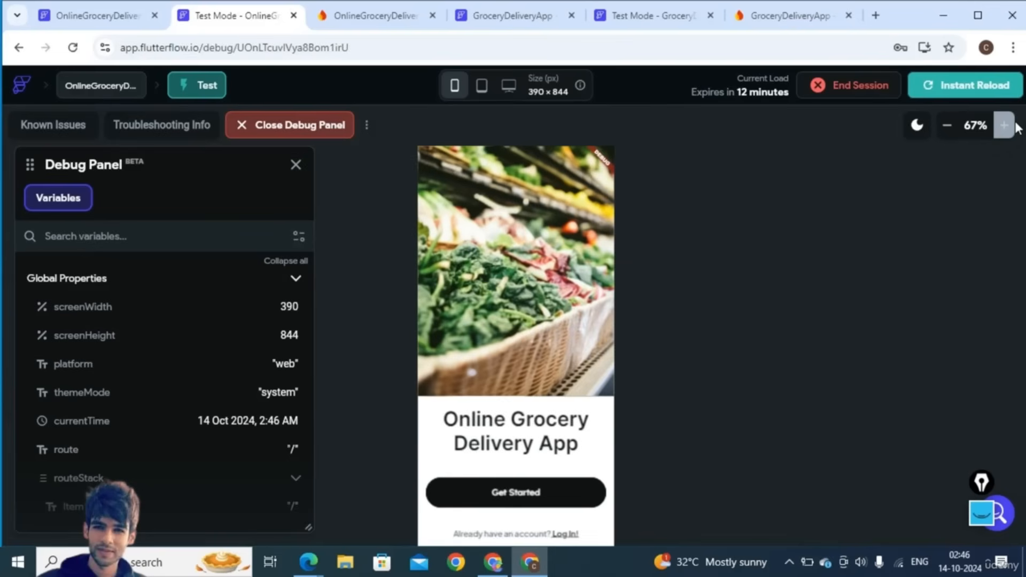
{"action": "left_click", "coordinate": [511, 495]}
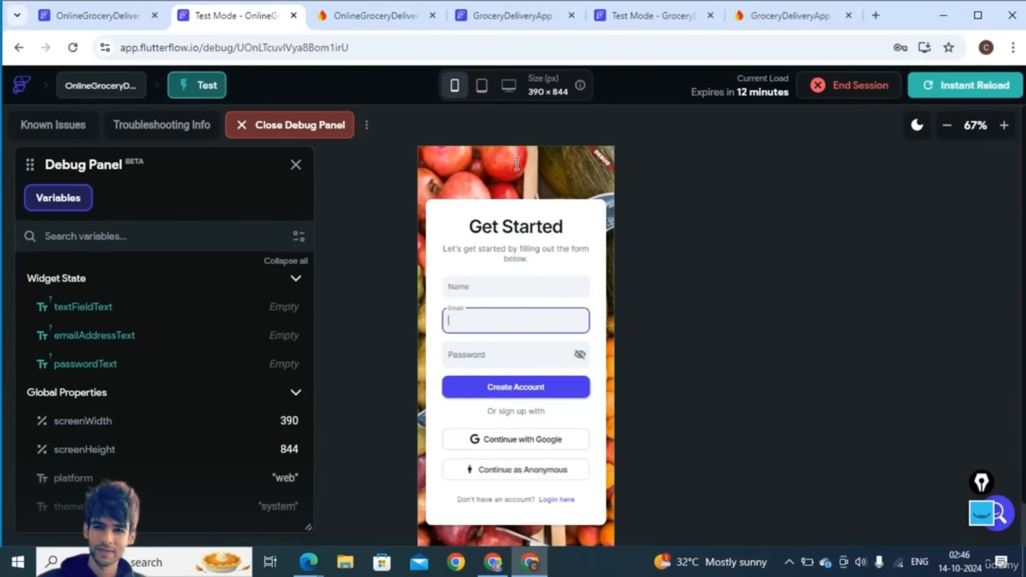
{"action": "left_click", "coordinate": [480, 286]}
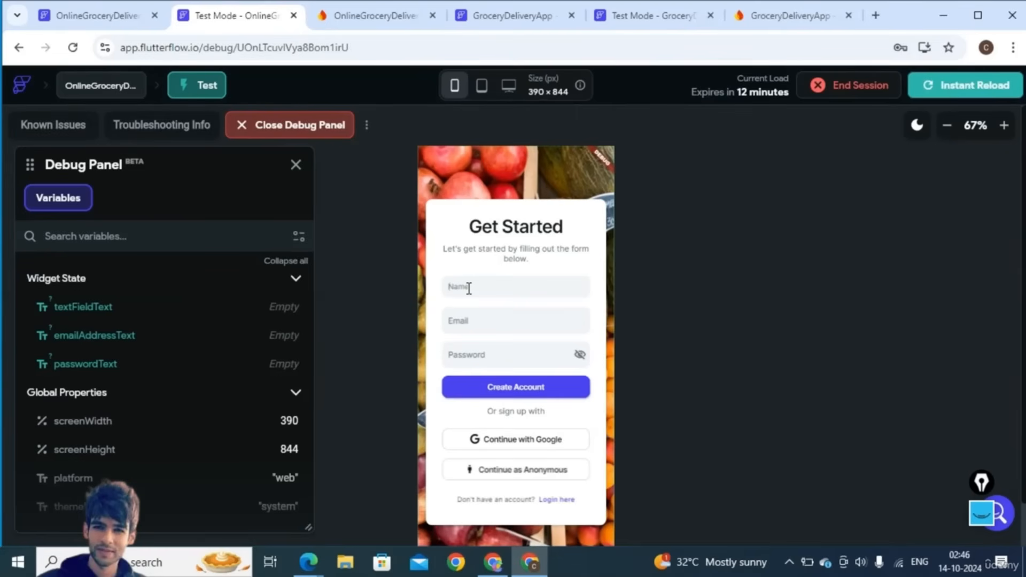
{"action": "left_click", "coordinate": [480, 321]}
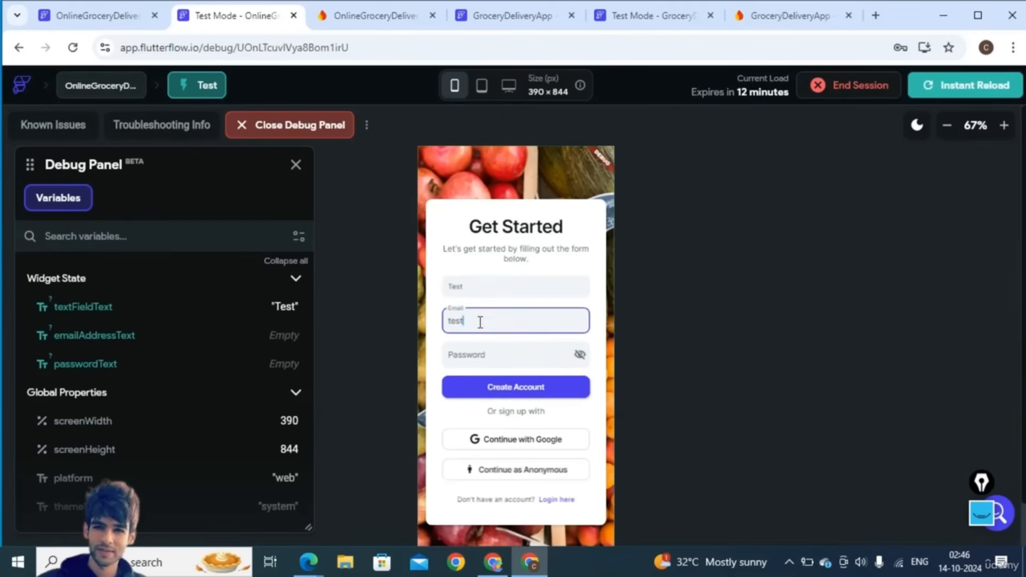
{"action": "type", "text": "test@gmail.com"}
{"action": "left_click", "coordinate": [467, 356]}
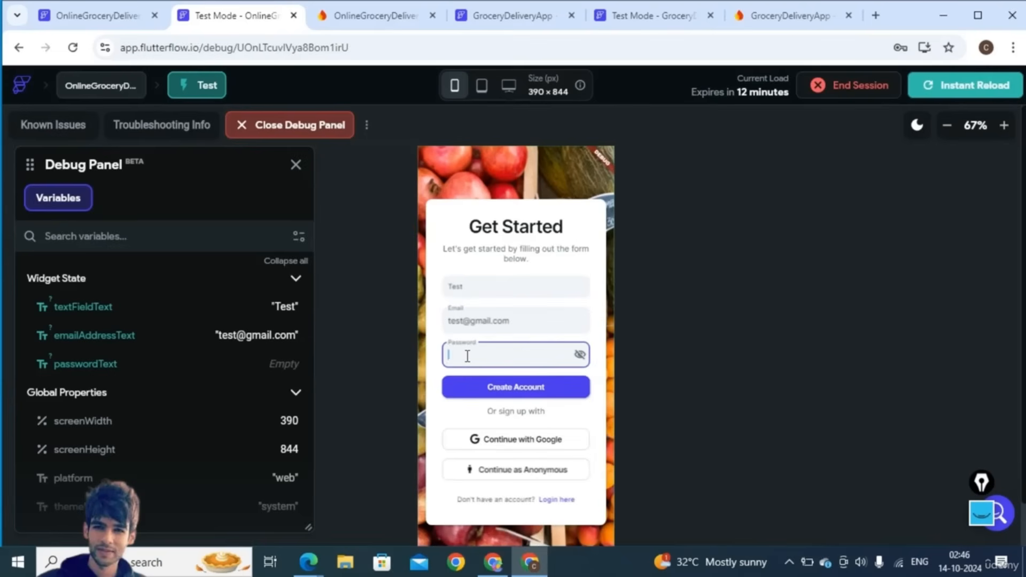
{"action": "type", "text": "123456"}
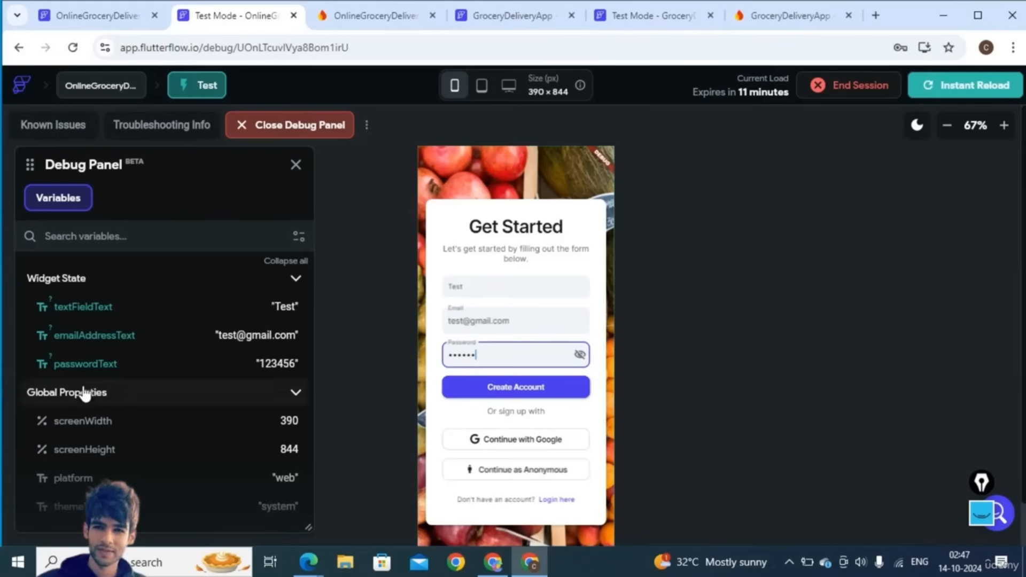
{"action": "left_click", "coordinate": [502, 389]}
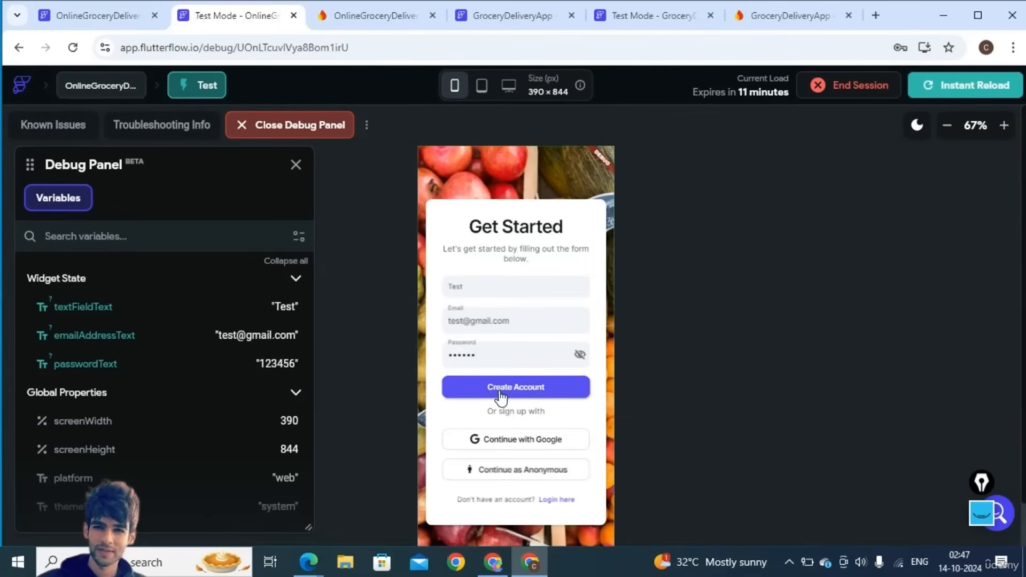
{"action": "left_click", "coordinate": [358, 21]}
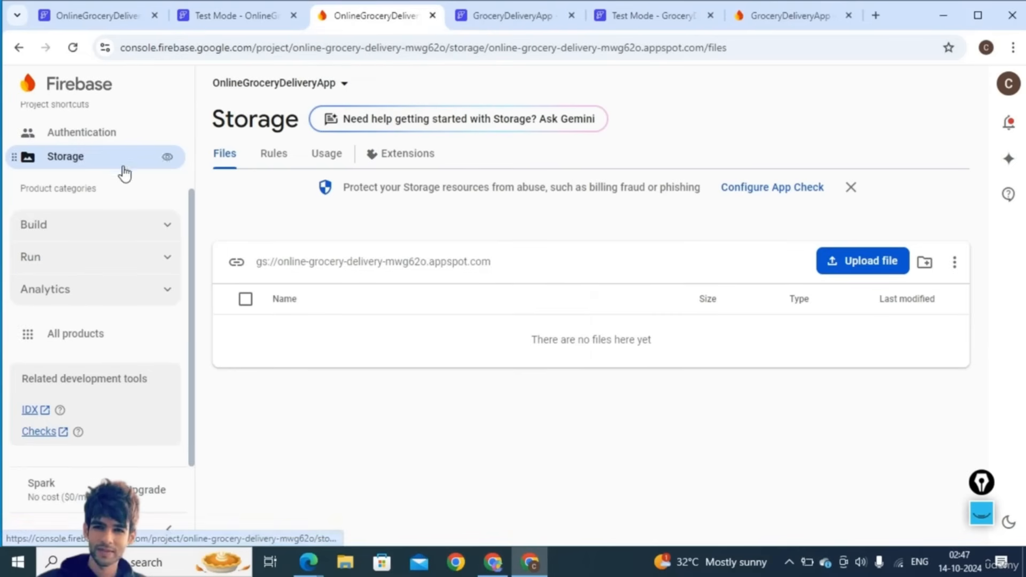
- Check Firebase Authentication and Firestore, then view FlutterFlow's Firestore collections
{"action": "scroll", "coordinate": [75, 176], "scroll_direction": "up", "scroll_amount": 1}
{"action": "left_click", "coordinate": [76, 178]}
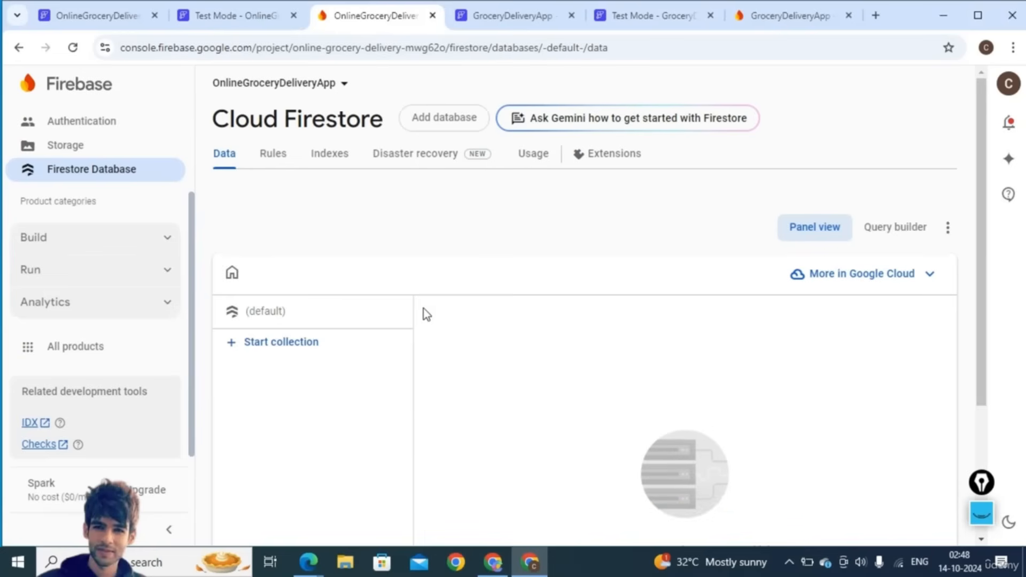
{"action": "scroll", "coordinate": [340, 457], "scroll_direction": "down", "scroll_amount": 2}
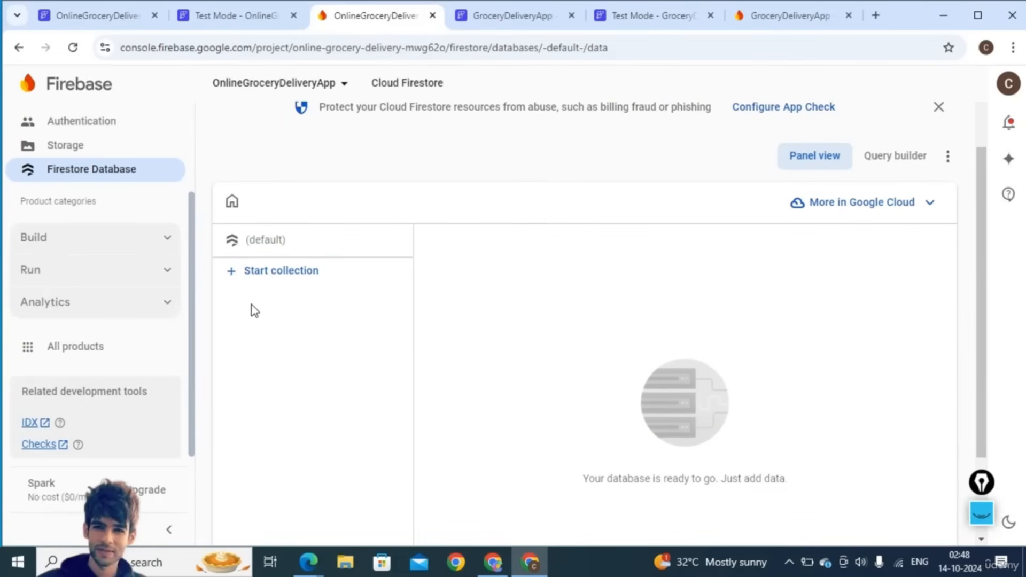
{"action": "left_click", "coordinate": [75, 17]}
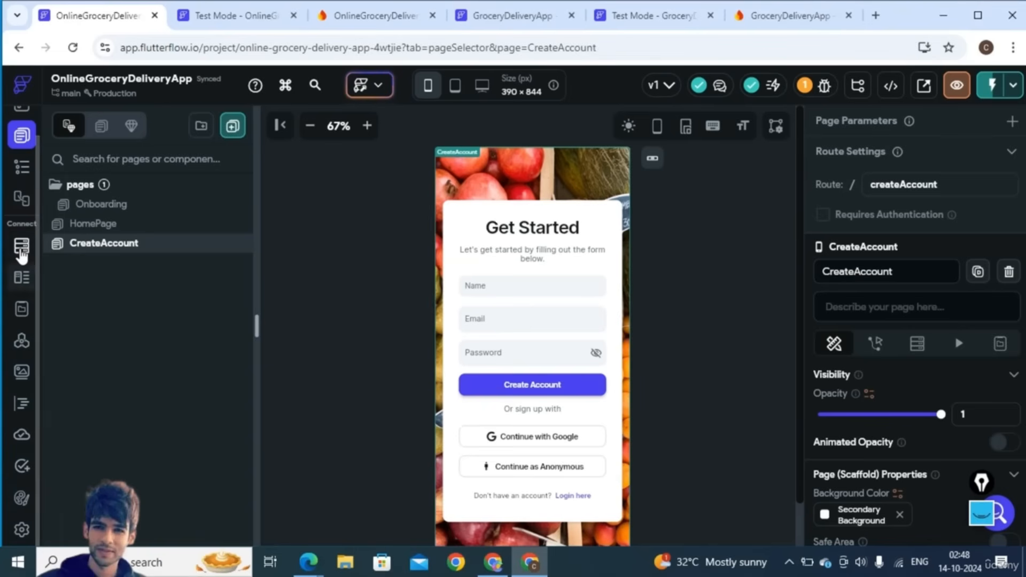
{"action": "left_click", "coordinate": [21, 249]}
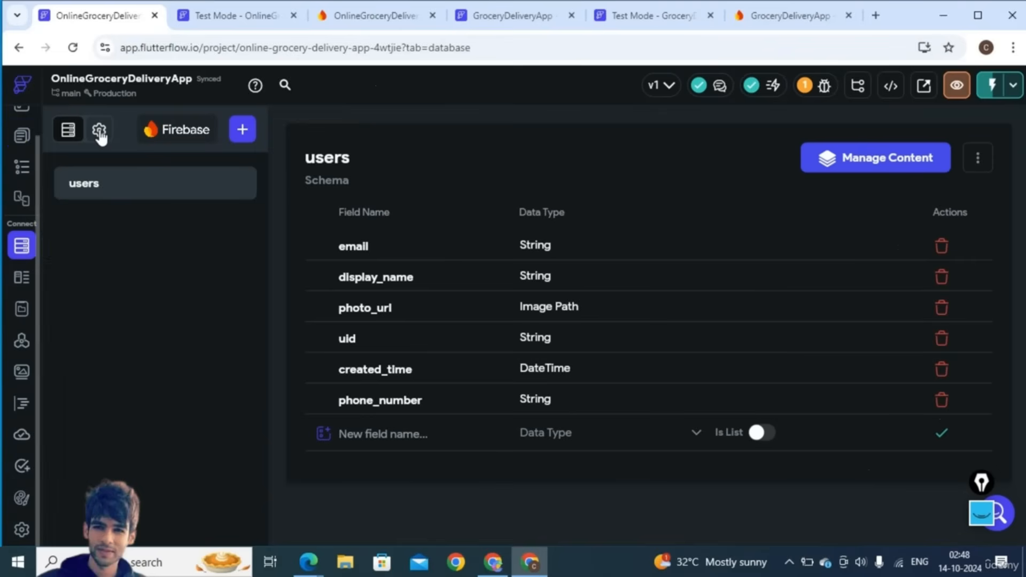
- Deploy the users collection's Firestore security rules from FlutterFlow's Firestore settings
{"action": "left_click", "coordinate": [99, 134]}
{"action": "scroll", "coordinate": [607, 411], "scroll_direction": "down", "scroll_amount": 5}
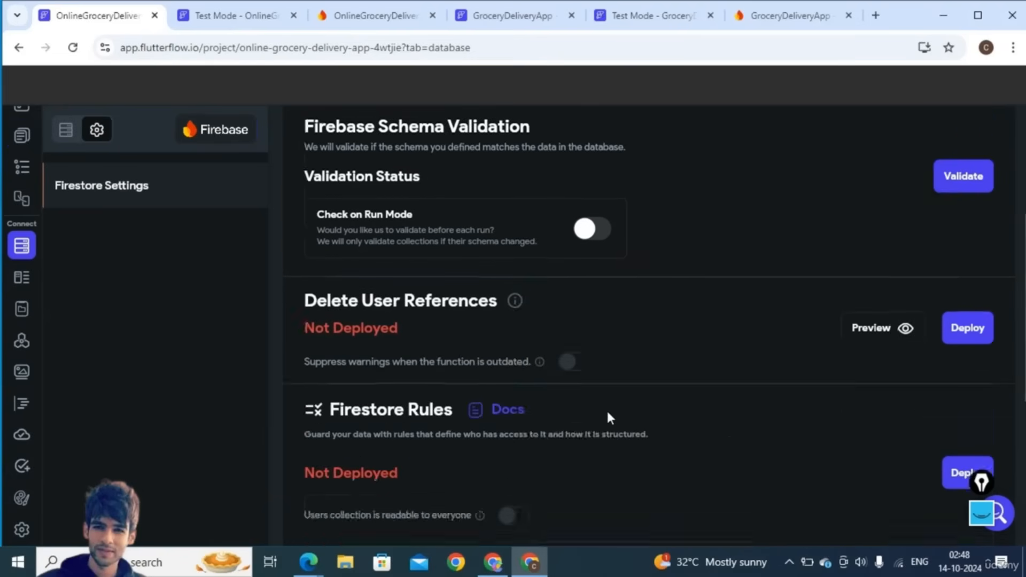
{"action": "scroll", "coordinate": [610, 418], "scroll_direction": "down", "scroll_amount": 1}
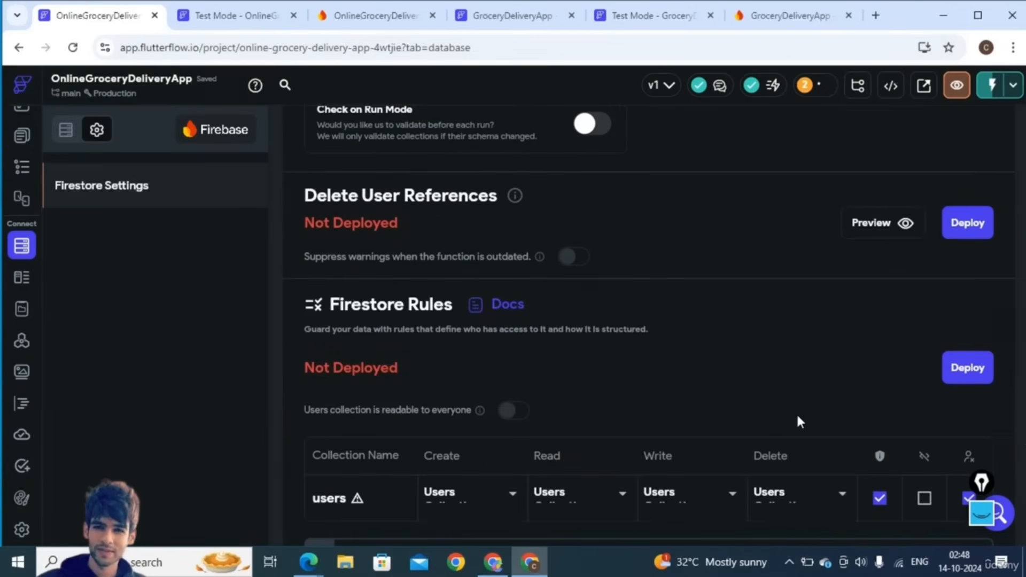
{"action": "scroll", "coordinate": [798, 419], "scroll_direction": "down", "scroll_amount": 2}
{"action": "left_click", "coordinate": [961, 285]}
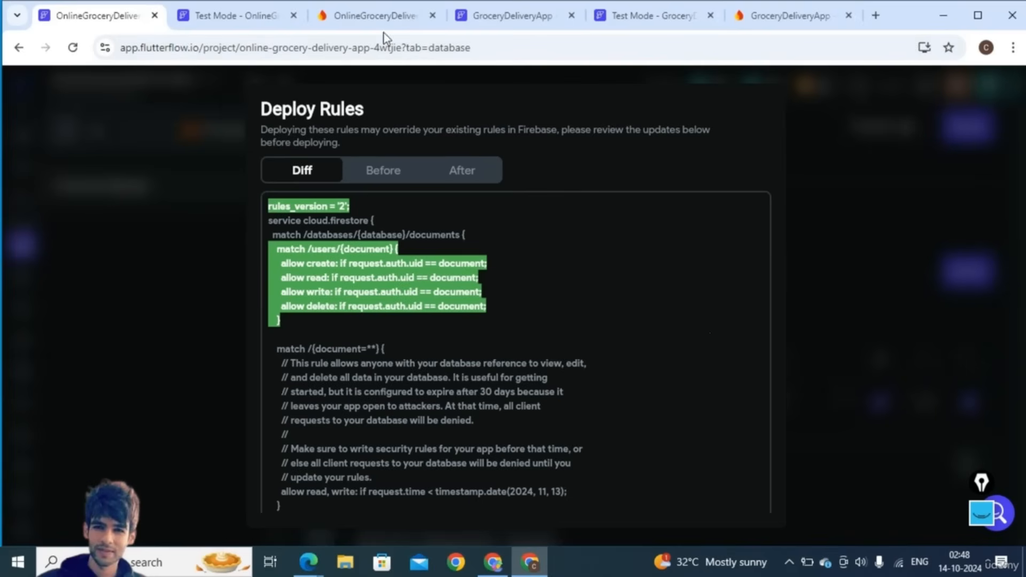
{"action": "scroll", "coordinate": [638, 165], "scroll_direction": "down", "scroll_amount": 2}
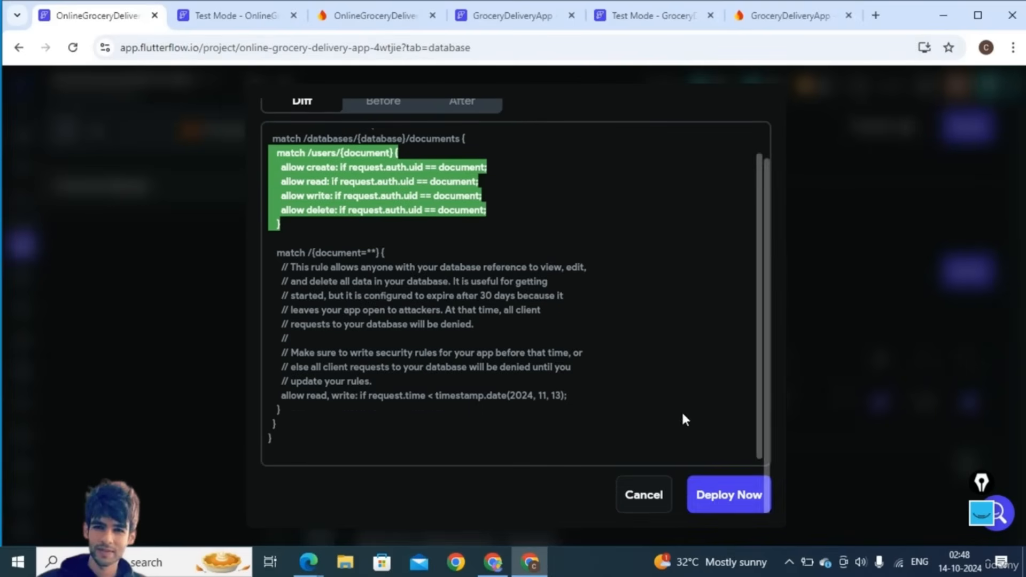
{"action": "left_click", "coordinate": [721, 497]}
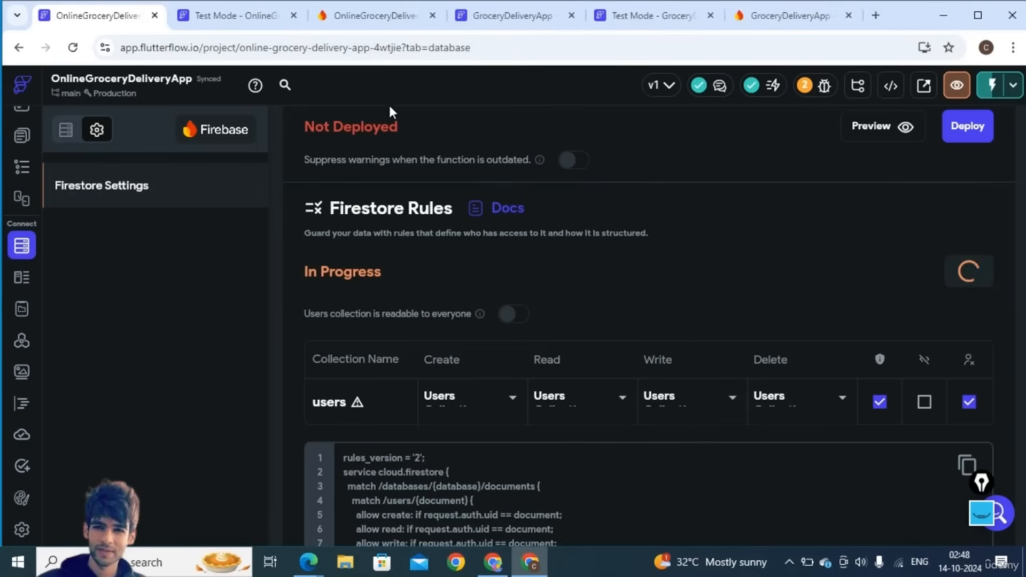
{"action": "left_click", "coordinate": [352, 21]}
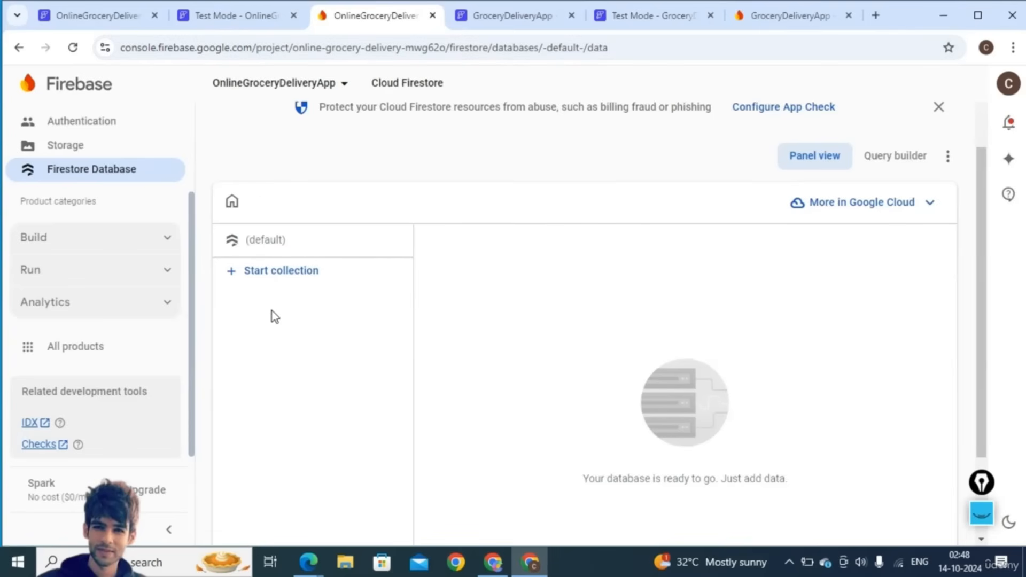
- Confirm the Firestore rules show Deployed, then return to the running test session
{"action": "left_click", "coordinate": [106, 18]}
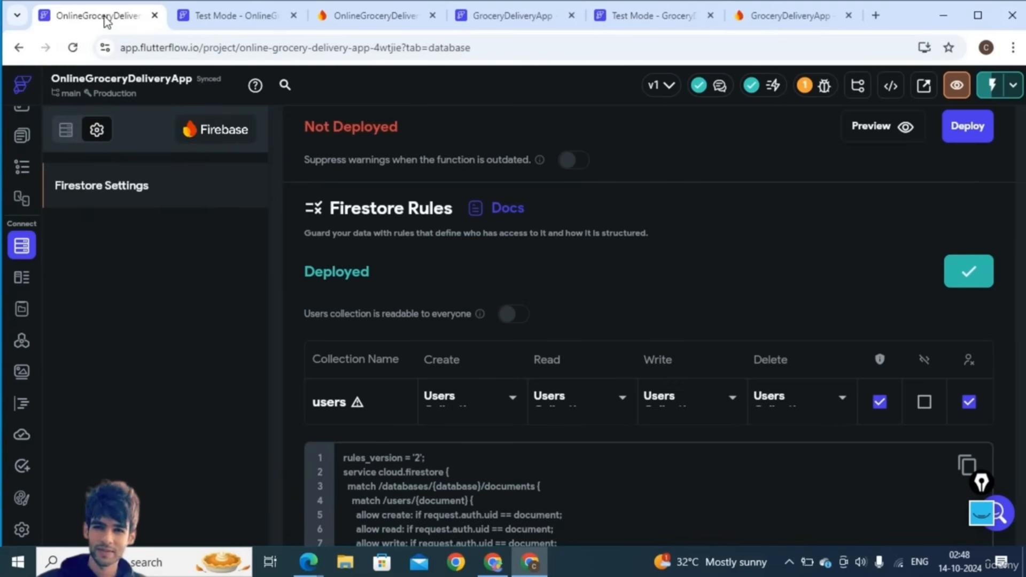
{"action": "left_click", "coordinate": [253, 22]}
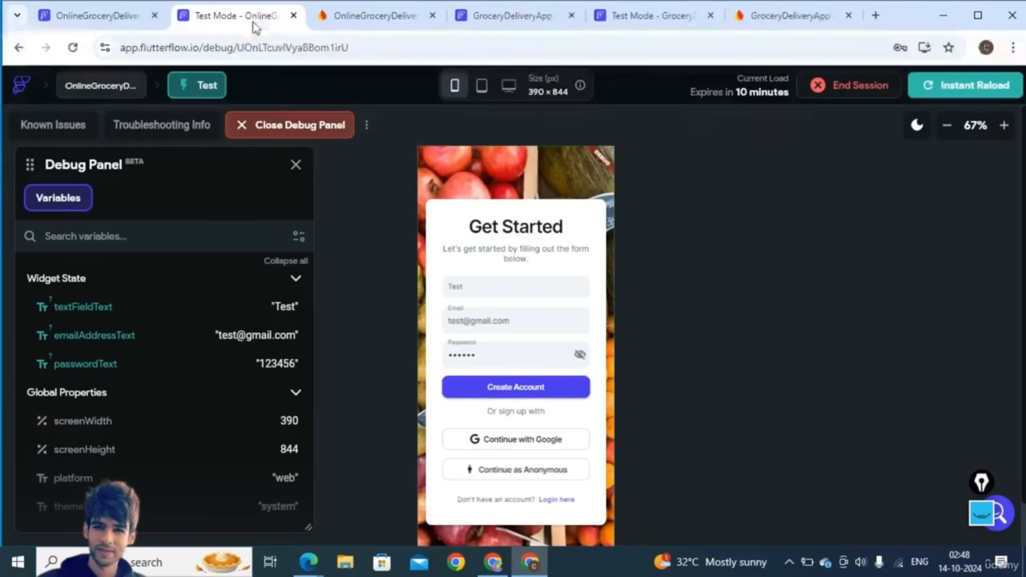
- Instant-reload the test app and dismiss Chrome's saved-password warning
{"action": "double_click", "coordinate": [498, 294]}
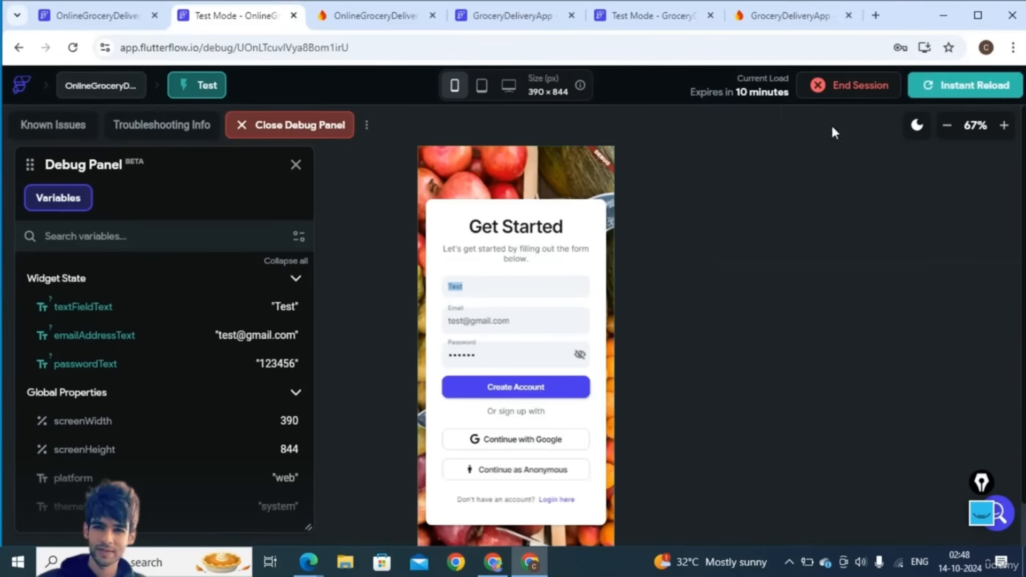
{"action": "left_click", "coordinate": [926, 95]}
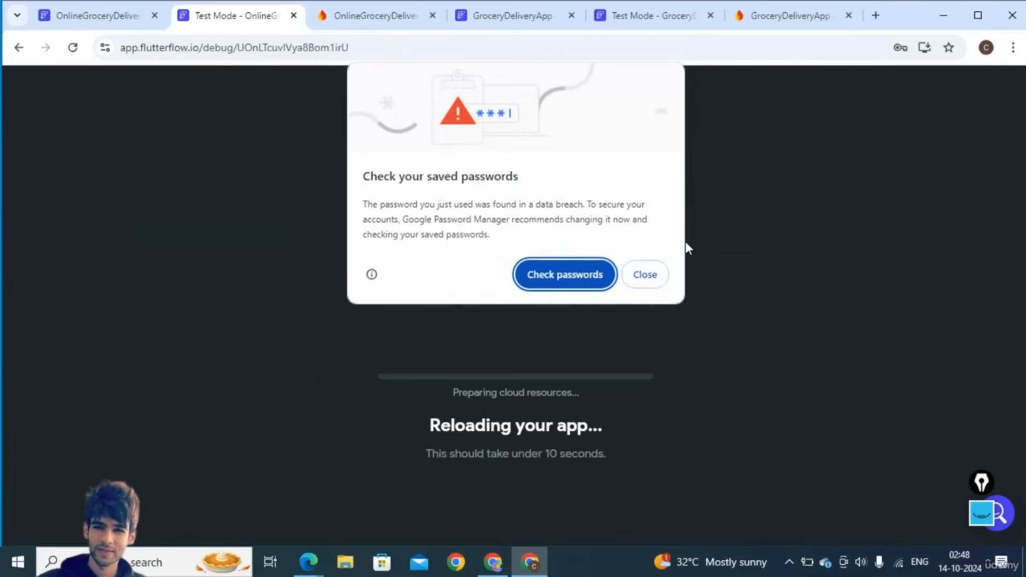
{"action": "left_click", "coordinate": [652, 280]}
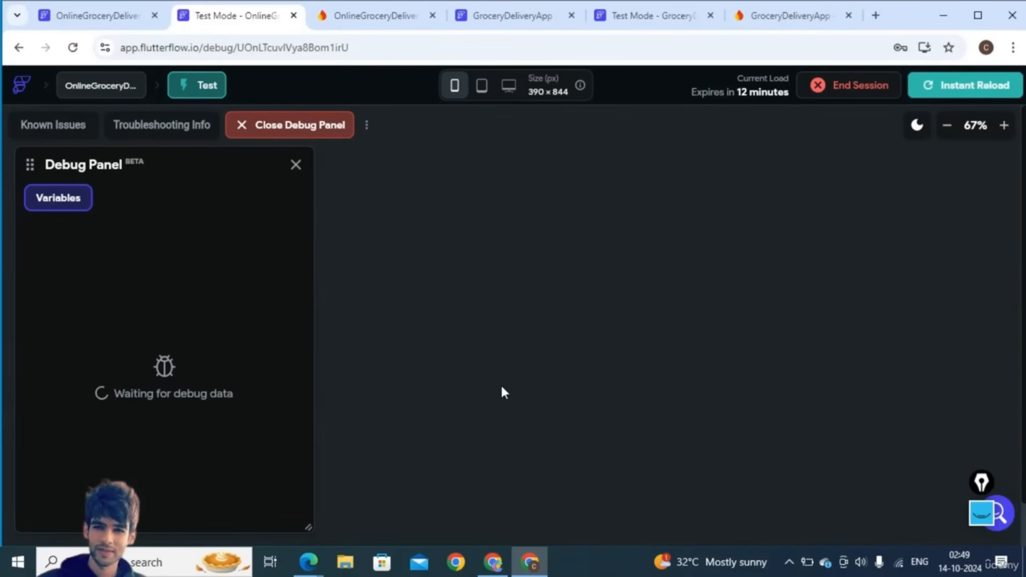
- Delete the test user's account from Firebase Authentication's Users list
{"action": "left_click", "coordinate": [349, 9]}
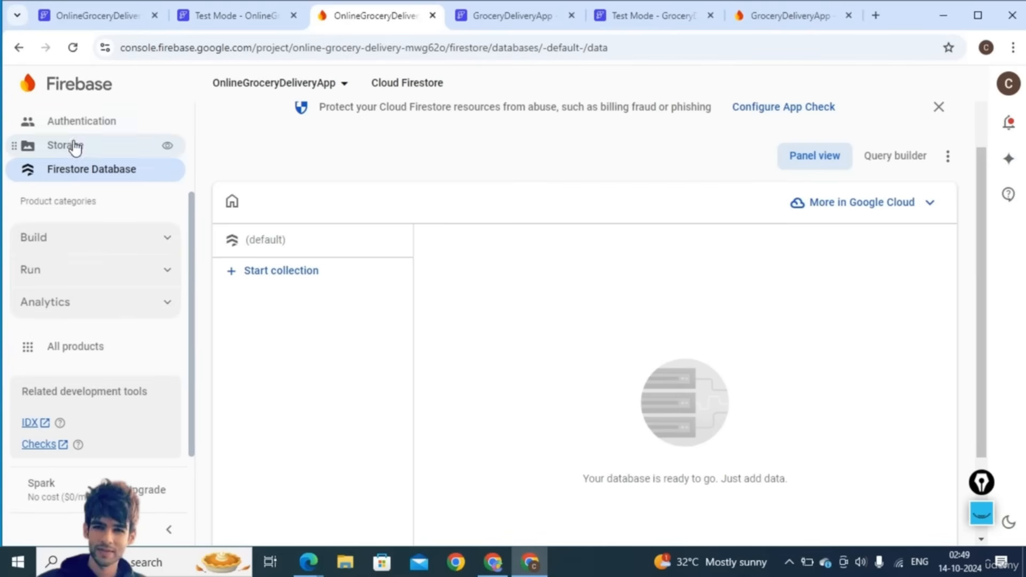
{"action": "left_click", "coordinate": [74, 124]}
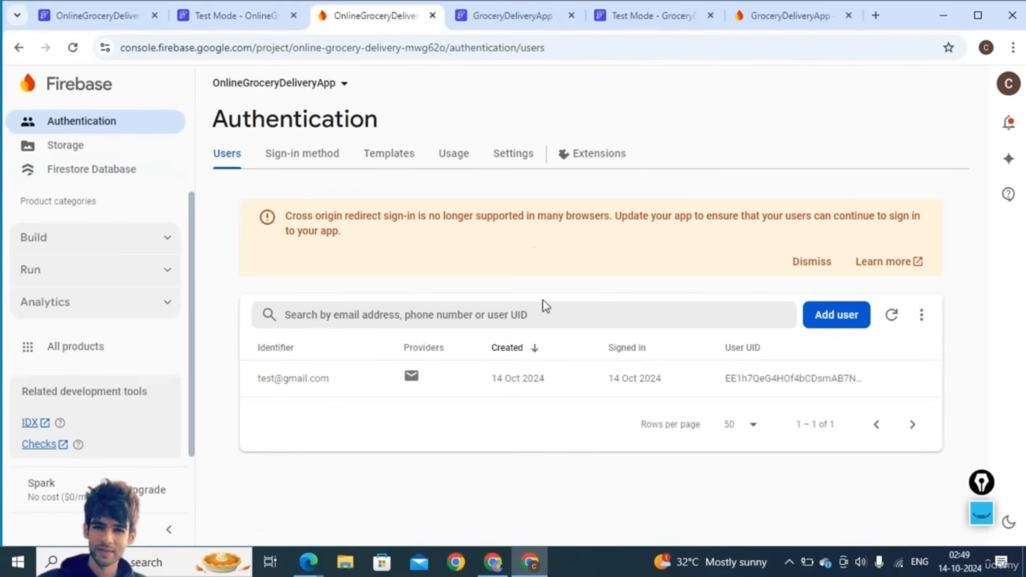
{"action": "left_click", "coordinate": [926, 379]}
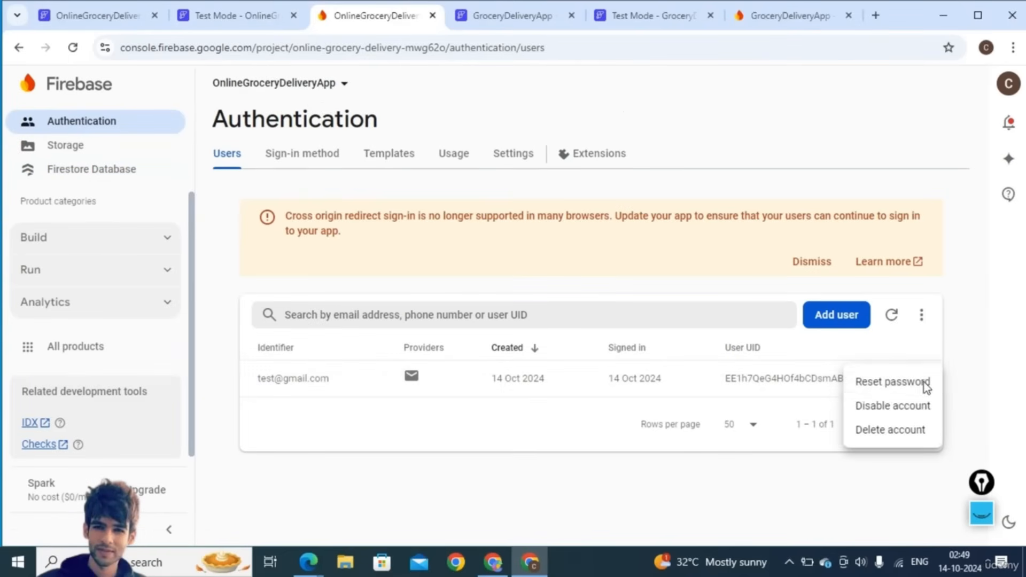
{"action": "left_click", "coordinate": [876, 433]}
{"action": "left_click", "coordinate": [650, 381]}
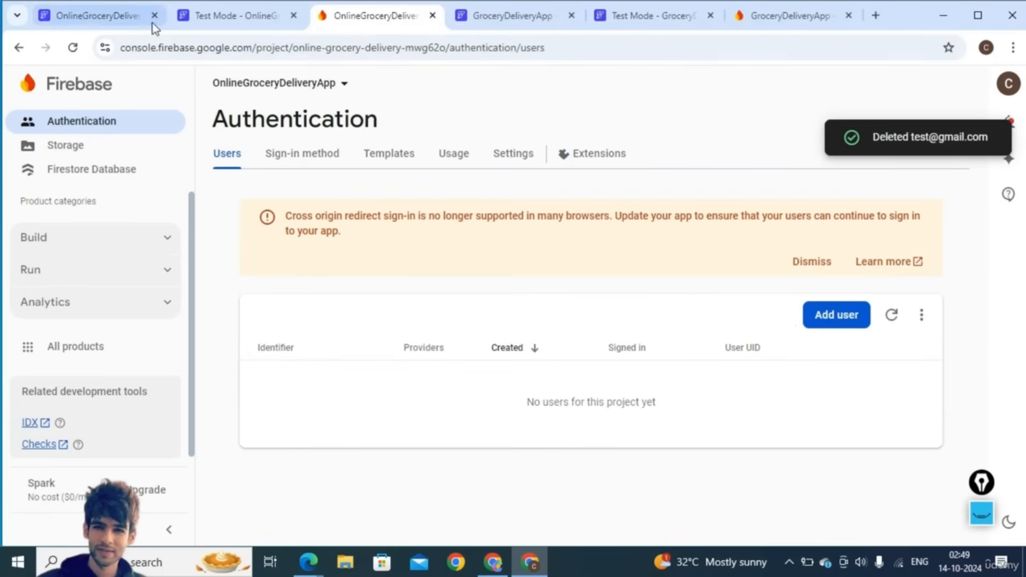
{"action": "left_click", "coordinate": [214, 16]}
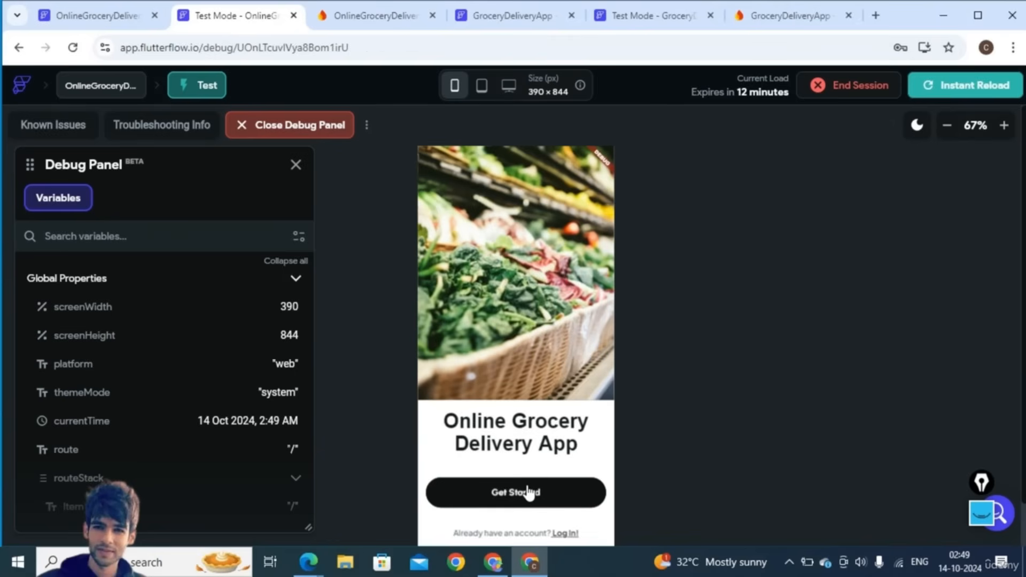
- Sign up in the test app with a test name, e-mail and password, dismissing Chrome's warning
{"action": "left_click", "coordinate": [529, 493]}
{"action": "left_click", "coordinate": [493, 327]}
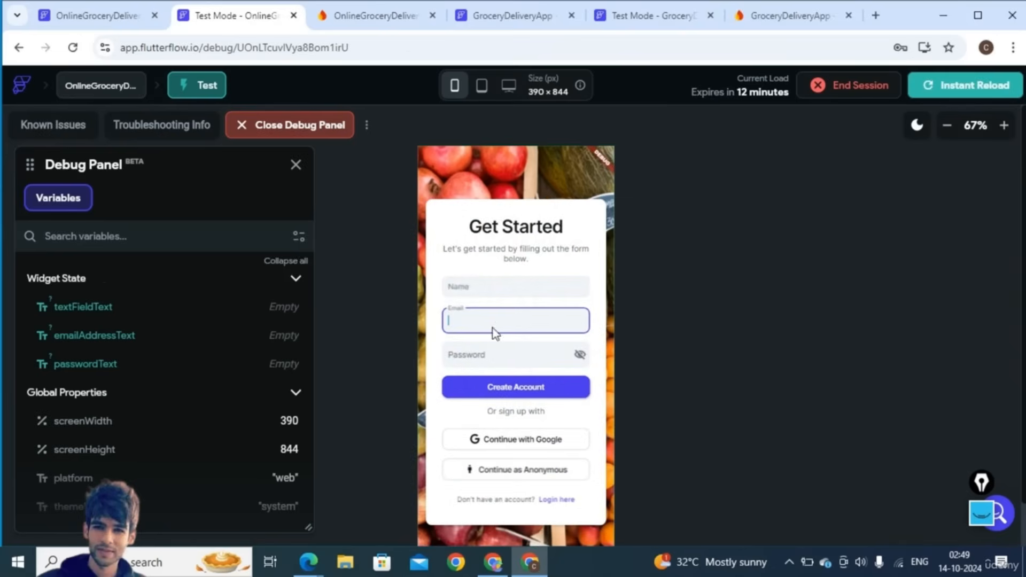
{"action": "left_click", "coordinate": [467, 289]}
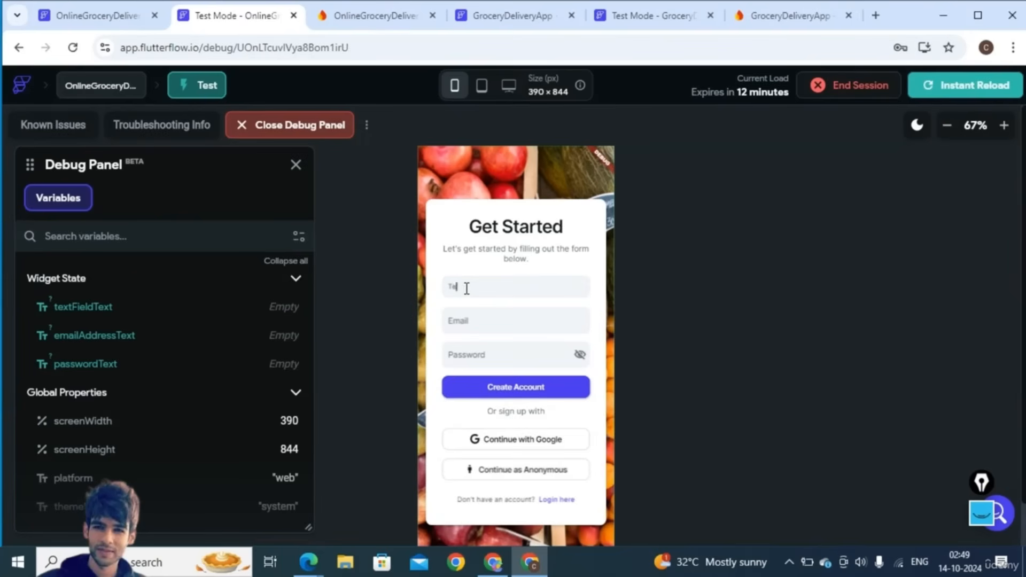
{"action": "left_click", "coordinate": [468, 322]}
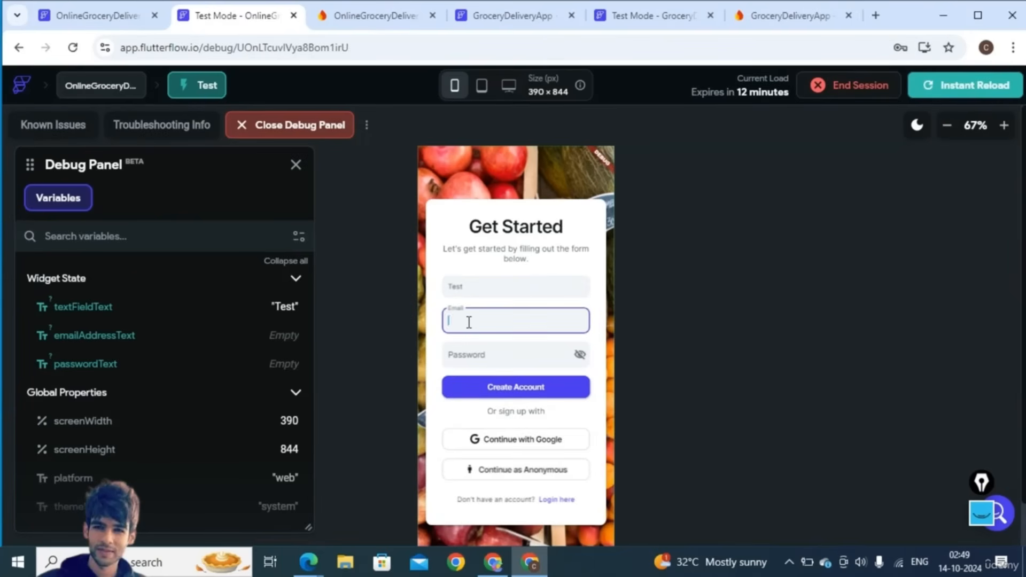
{"action": "type", "text": "test@gmail.com"}
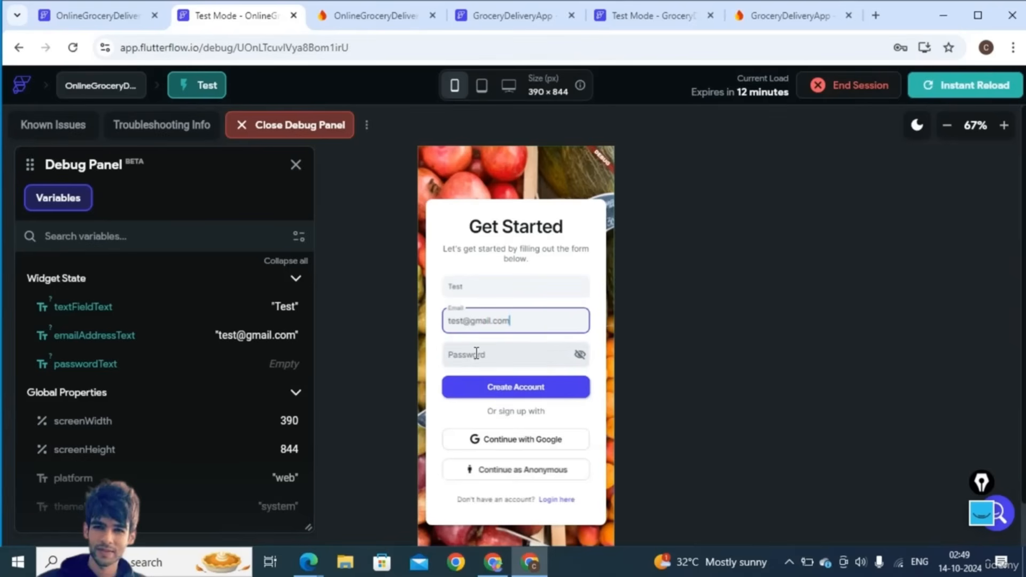
{"action": "left_click", "coordinate": [477, 353]}
{"action": "type", "text": "123456"}
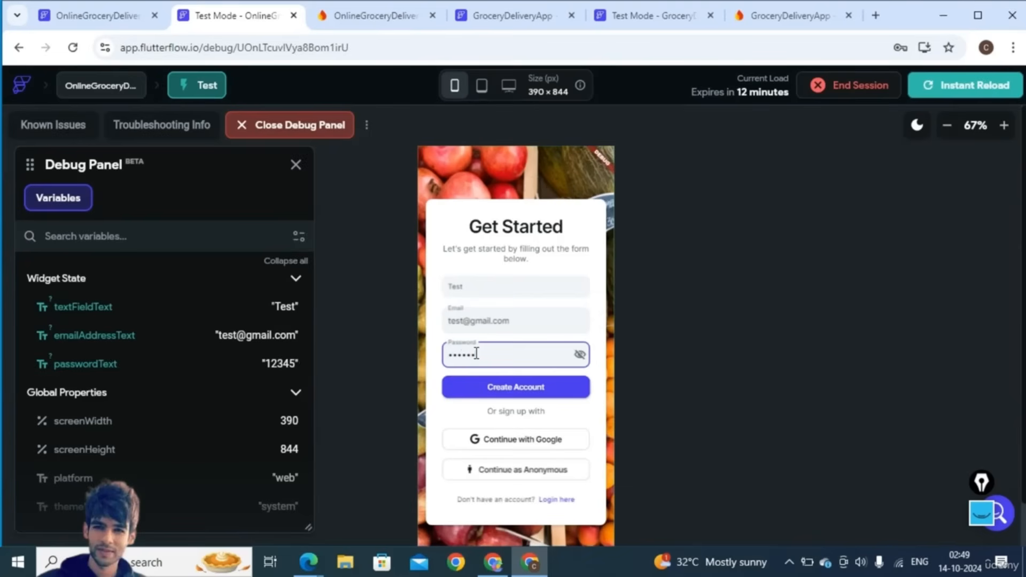
{"action": "key", "text": "super+s"}
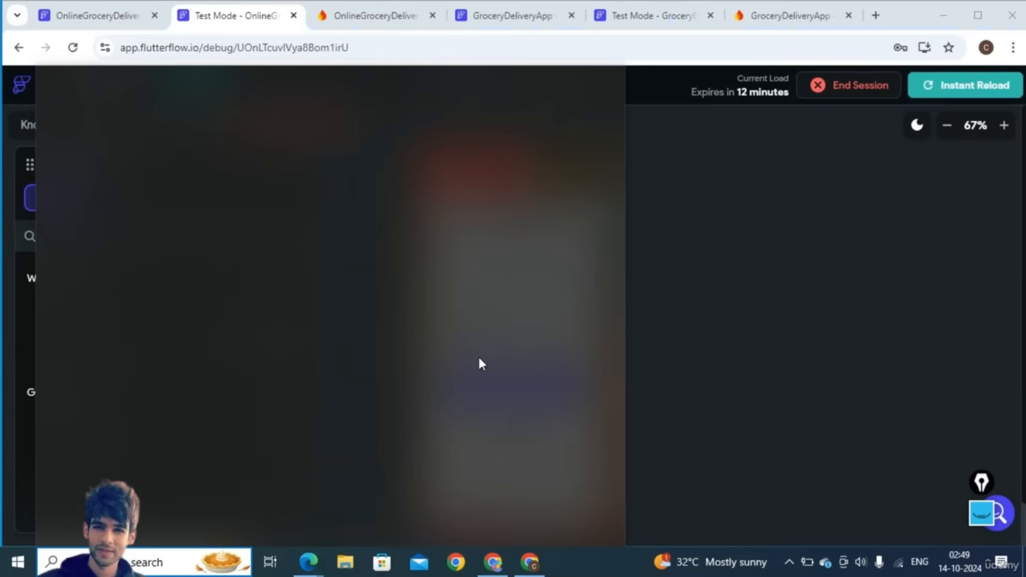
{"action": "left_click", "coordinate": [691, 322]}
{"action": "left_click", "coordinate": [528, 389]}
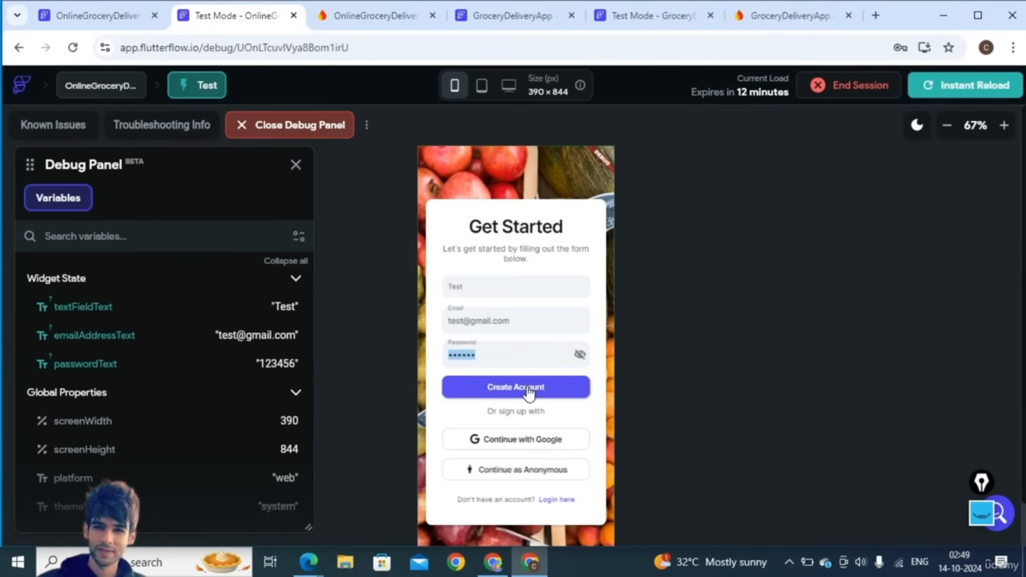
{"action": "left_click", "coordinate": [528, 392]}
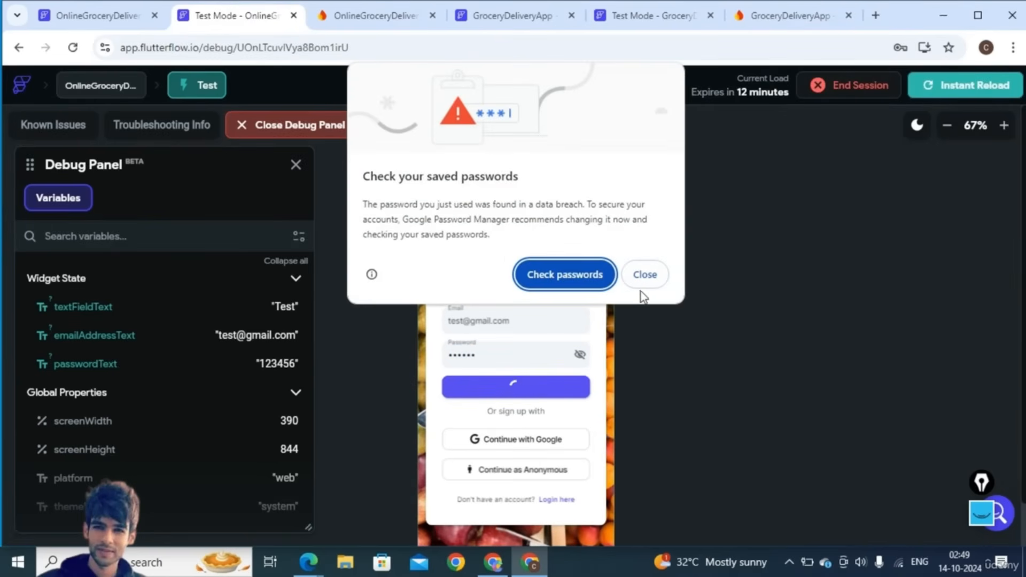
{"action": "left_click", "coordinate": [645, 276]}
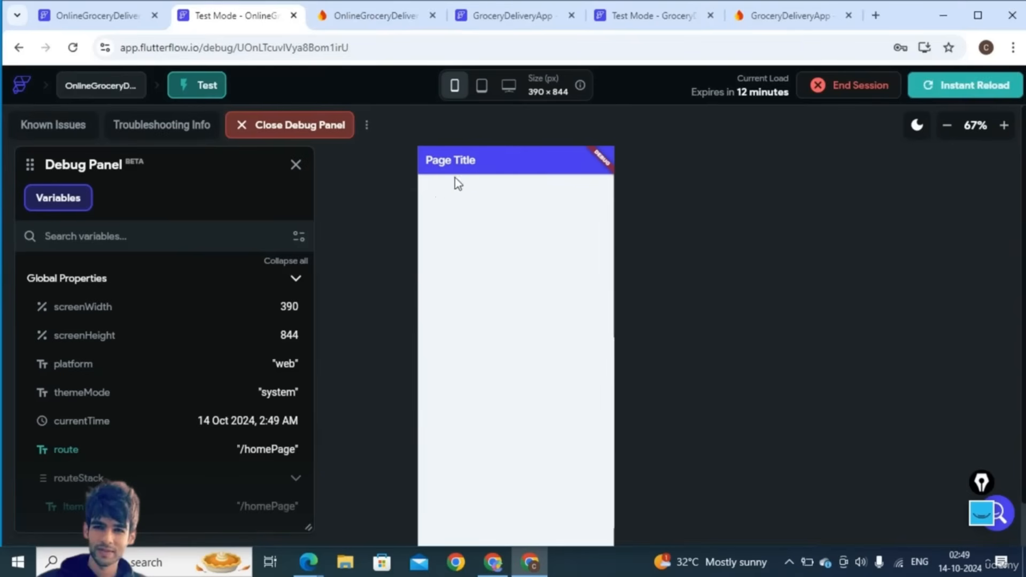
- Open HomePage from the pages list in the FlutterFlow editor
{"action": "left_click", "coordinate": [105, 18]}
{"action": "left_click", "coordinate": [21, 140]}
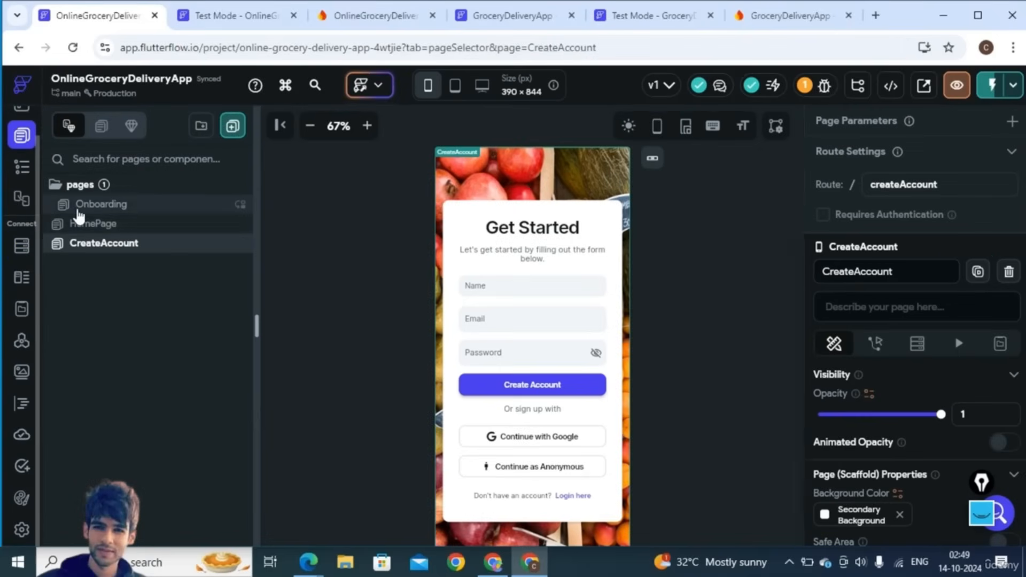
{"action": "left_click", "coordinate": [90, 228]}
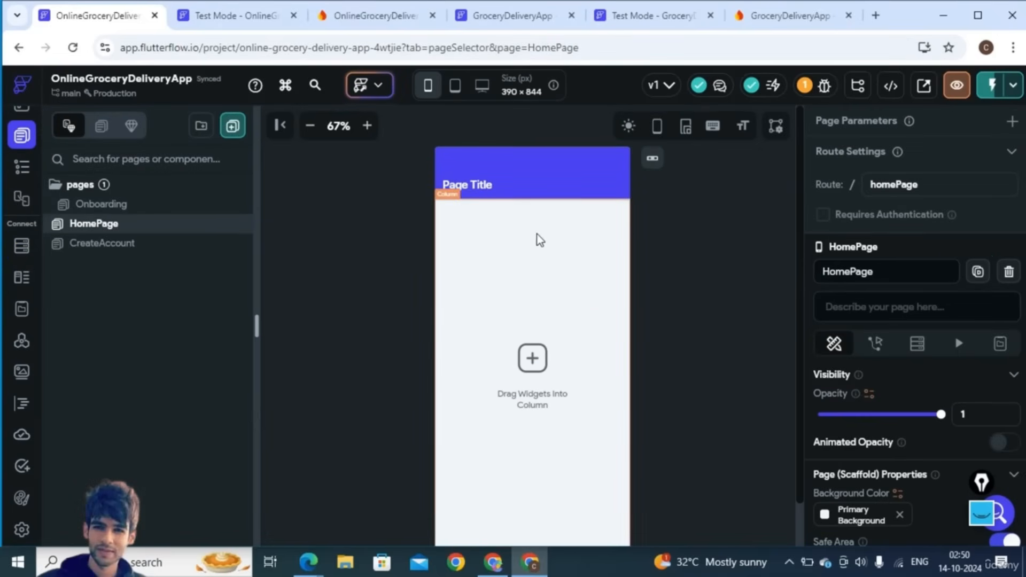
{"action": "left_click", "coordinate": [382, 23]}
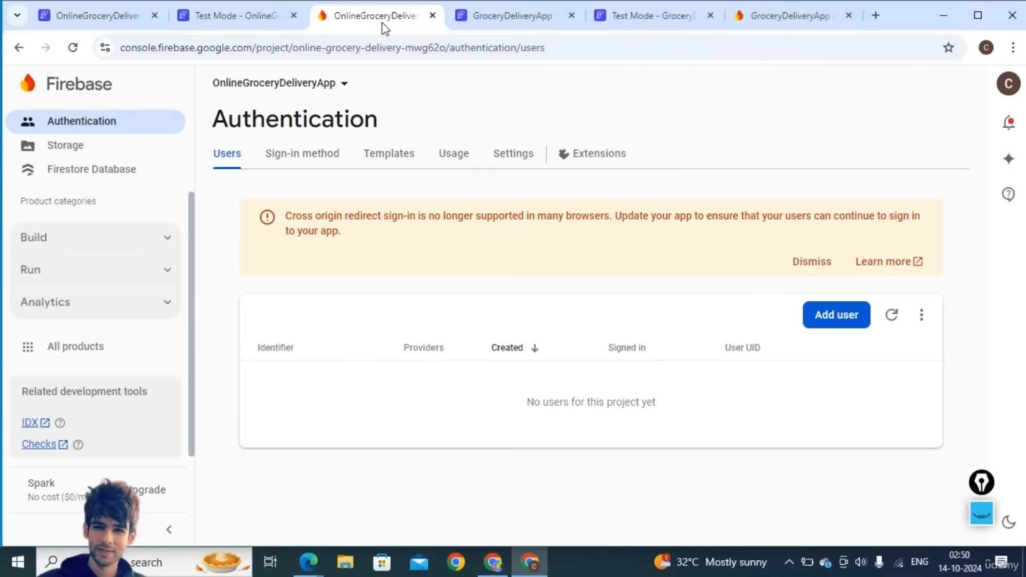
- Verify the new test user in Firestore's users collection and the Authentication list
{"action": "left_click", "coordinate": [85, 168]}
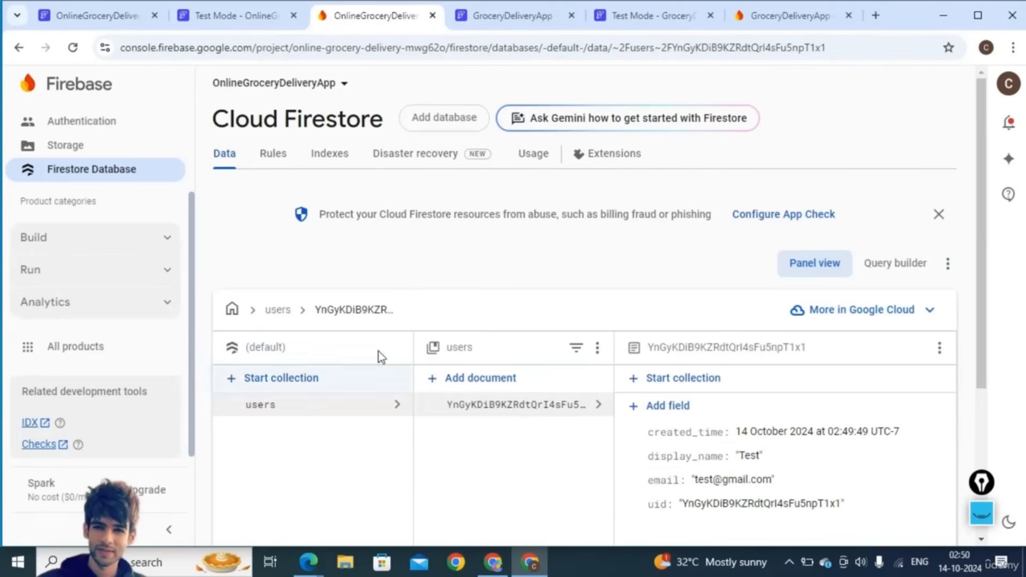
{"action": "left_click", "coordinate": [69, 124]}
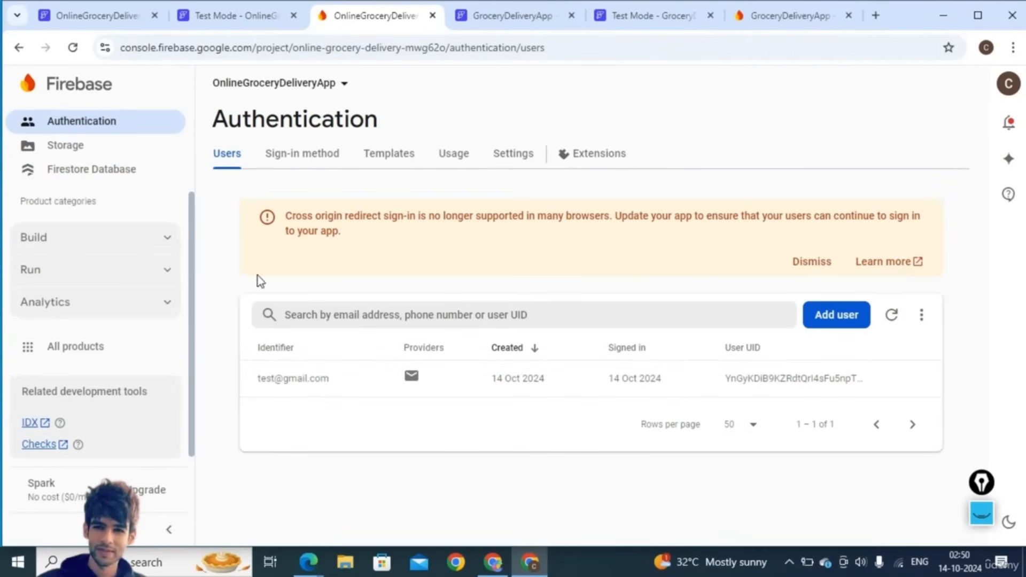
{"action": "left_click", "coordinate": [92, 170]}
{"action": "key", "text": "ctrl+1"}
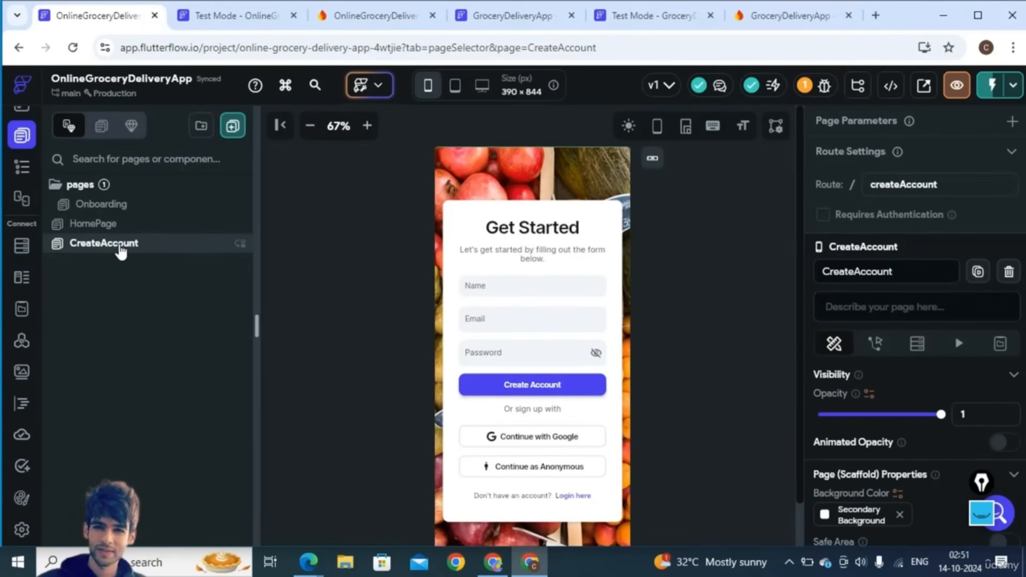
- Turn off the gradient on the CreateAccount page's formContainer
{"action": "scroll", "coordinate": [934, 464], "scroll_direction": "down", "scroll_amount": 3}
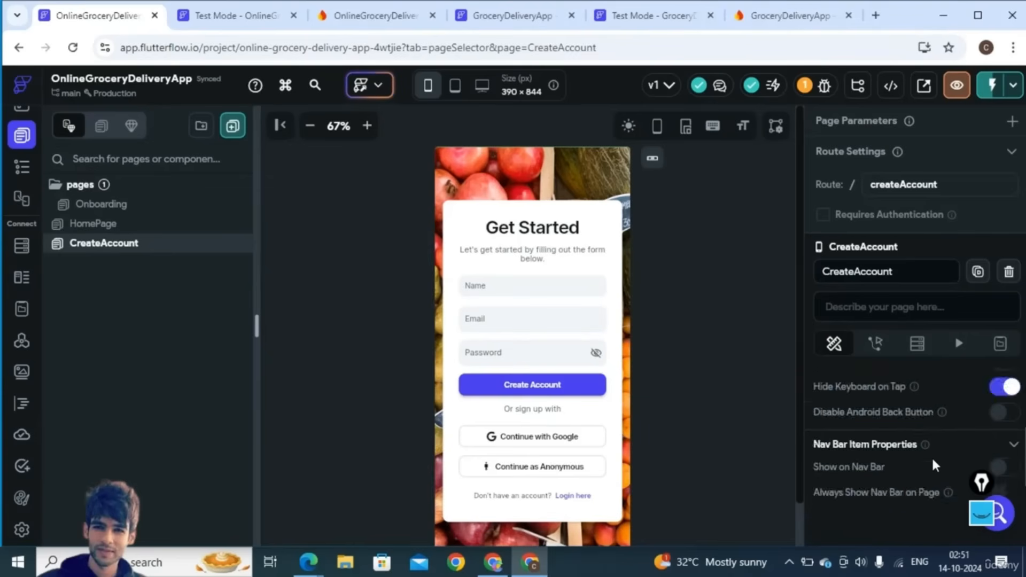
{"action": "scroll", "coordinate": [935, 464], "scroll_direction": "up", "scroll_amount": 3}
{"action": "scroll", "coordinate": [935, 464], "scroll_direction": "down", "scroll_amount": 1}
{"action": "scroll", "coordinate": [933, 464], "scroll_direction": "down", "scroll_amount": 4}
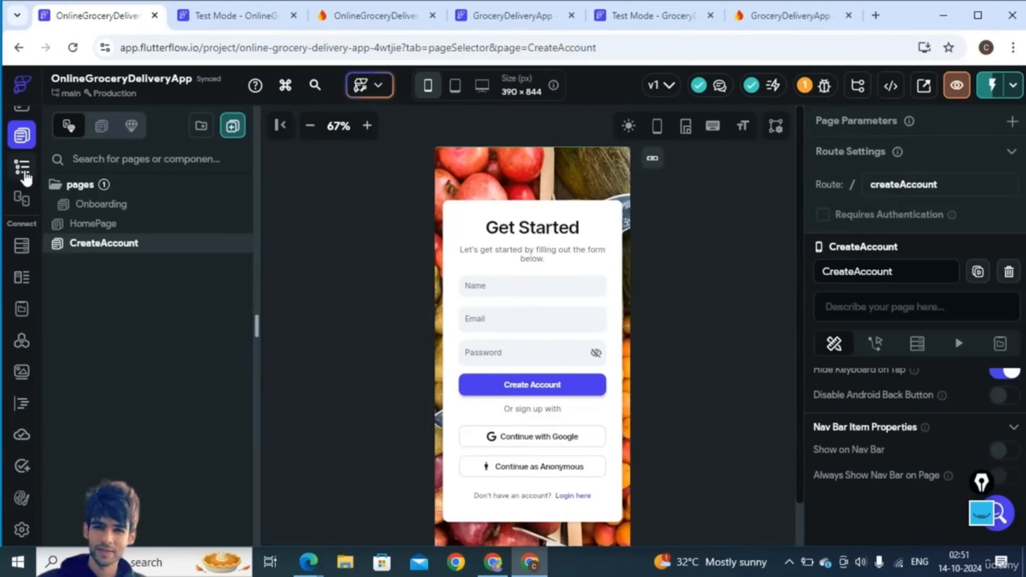
{"action": "left_click", "coordinate": [21, 167]}
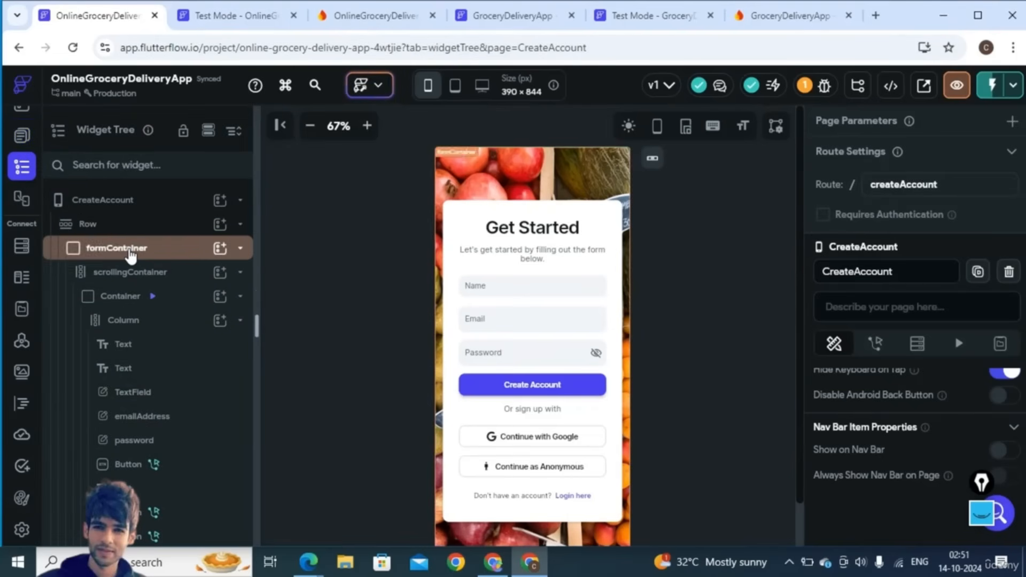
{"action": "left_click", "coordinate": [129, 251]}
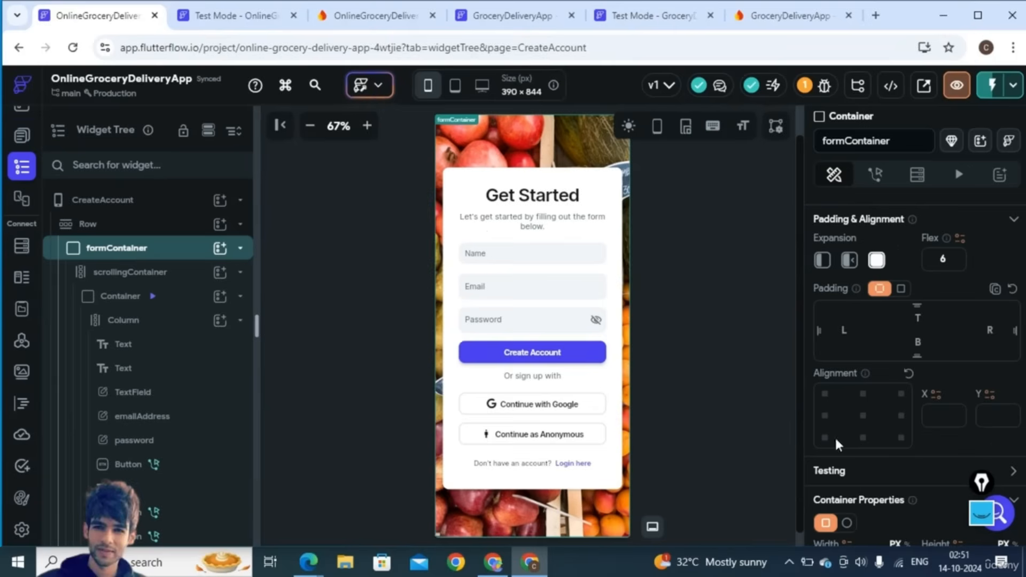
{"action": "scroll", "coordinate": [896, 465], "scroll_direction": "down", "scroll_amount": 5}
{"action": "scroll", "coordinate": [902, 449], "scroll_direction": "down", "scroll_amount": 5}
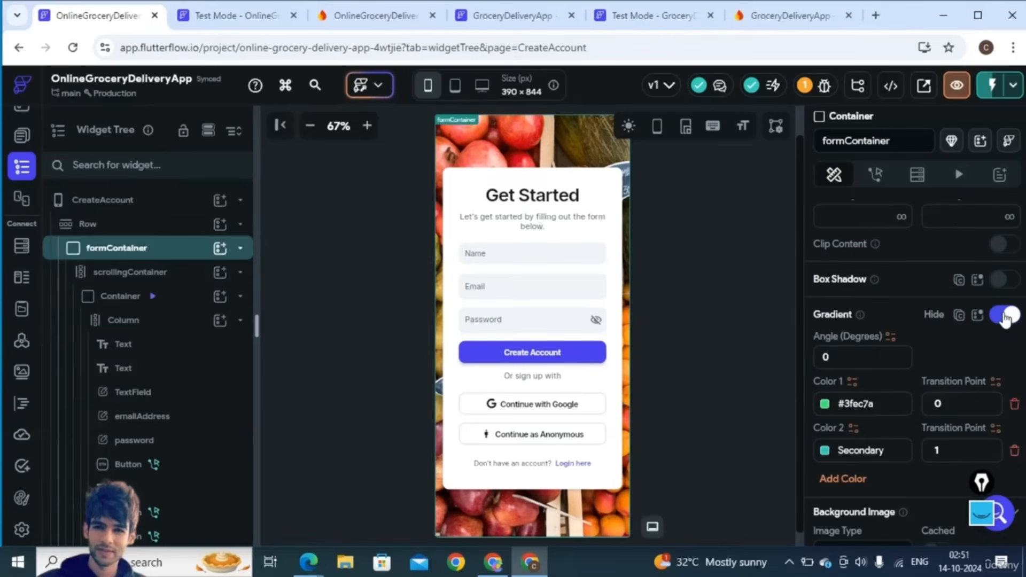
{"action": "left_click", "coordinate": [1005, 317]}
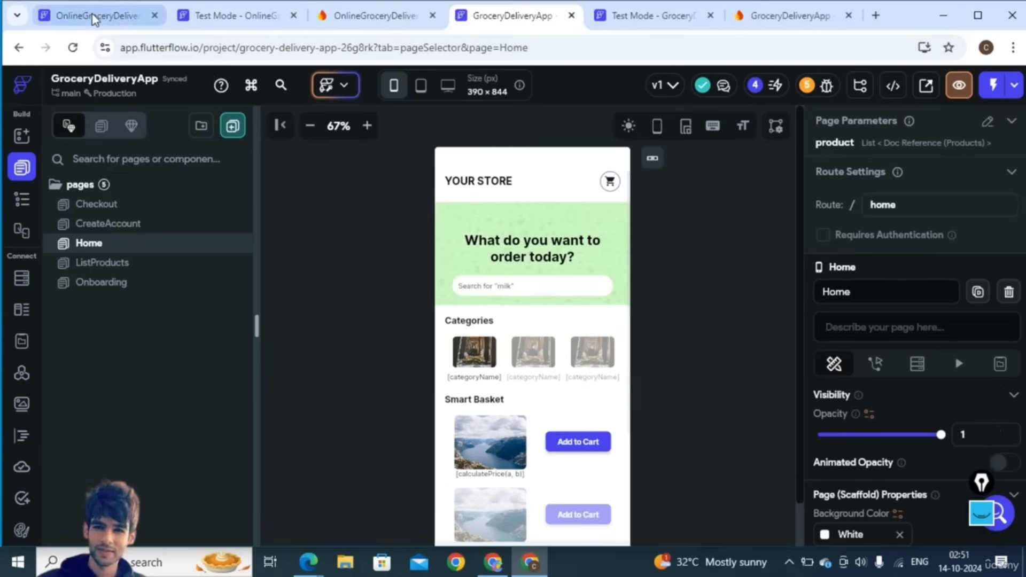
- Open HomePage, then switch to the GroceryDeliveryApp project's Home page
{"action": "left_click", "coordinate": [96, 15]}
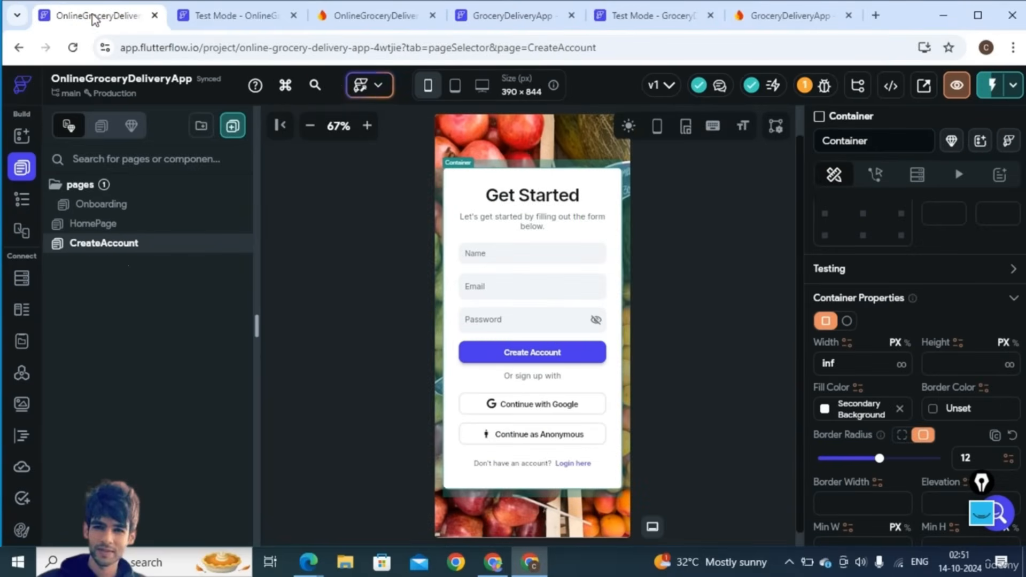
{"action": "left_click", "coordinate": [363, 258]}
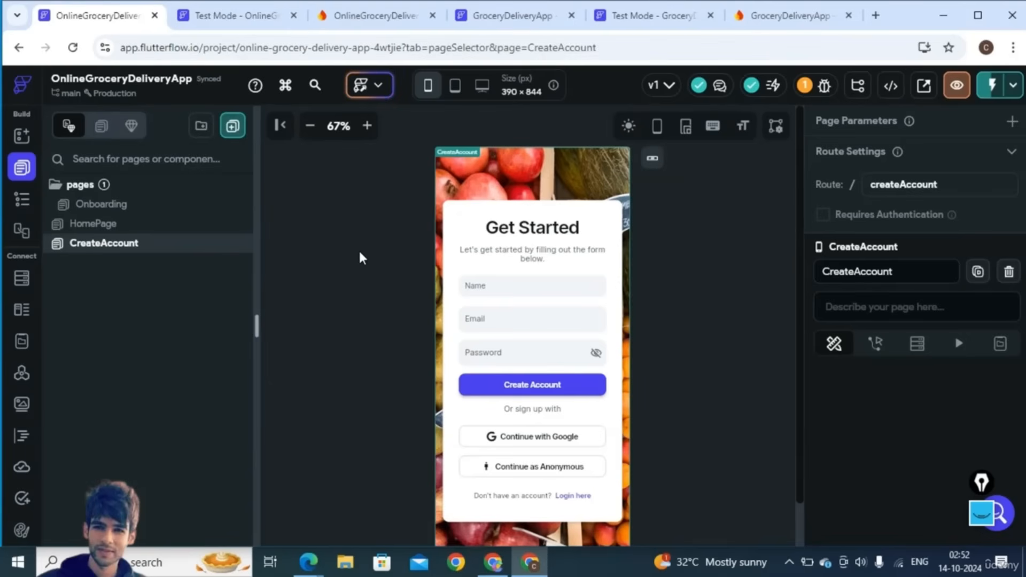
{"action": "left_click", "coordinate": [142, 225]}
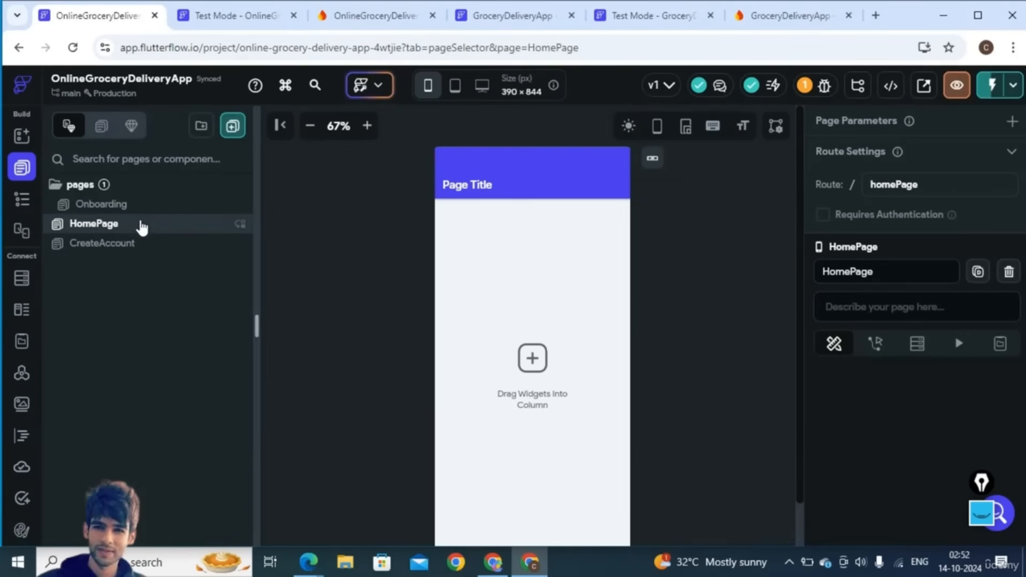
{"action": "left_click", "coordinate": [521, 16]}
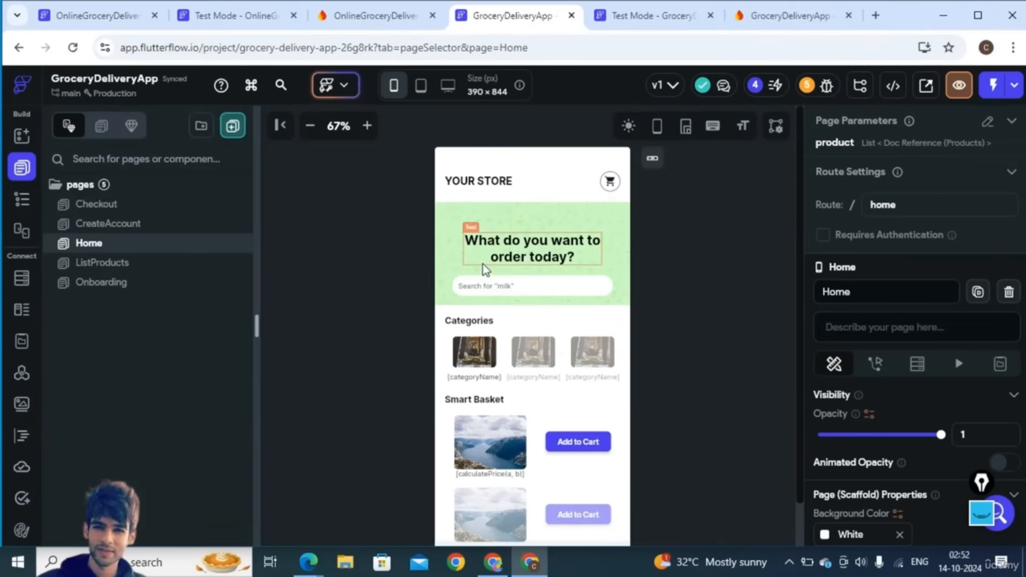
{"action": "scroll", "coordinate": [484, 267], "scroll_direction": "down", "scroll_amount": 4}
{"action": "scroll", "coordinate": [484, 267], "scroll_direction": "up", "scroll_amount": 3}
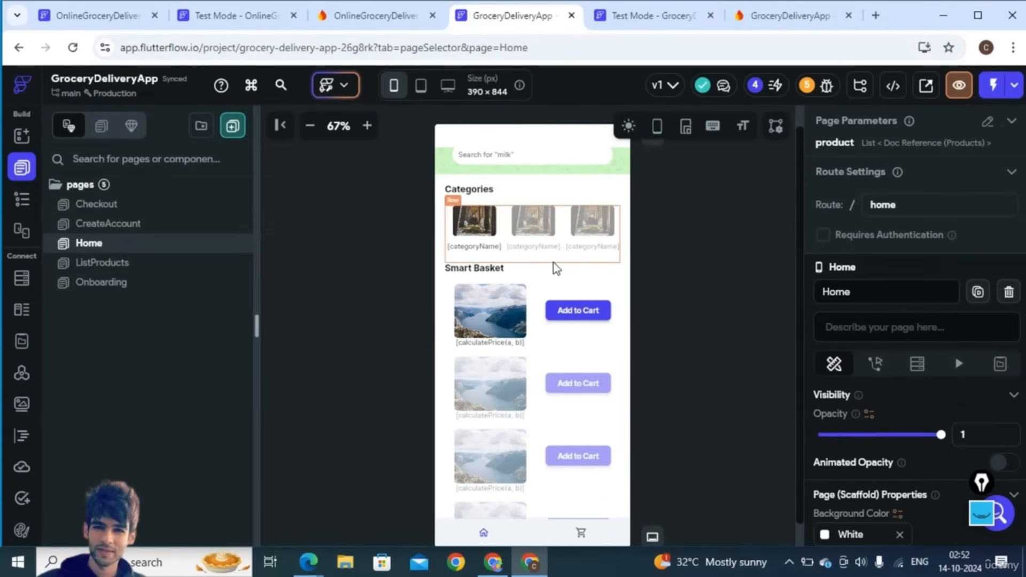
{"action": "scroll", "coordinate": [554, 263], "scroll_direction": "up", "scroll_amount": 3}
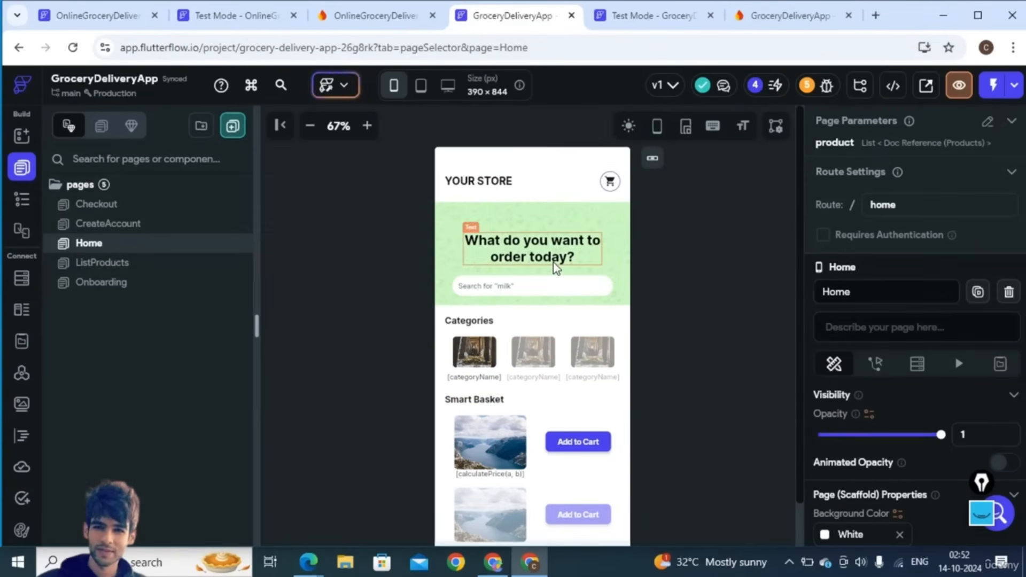